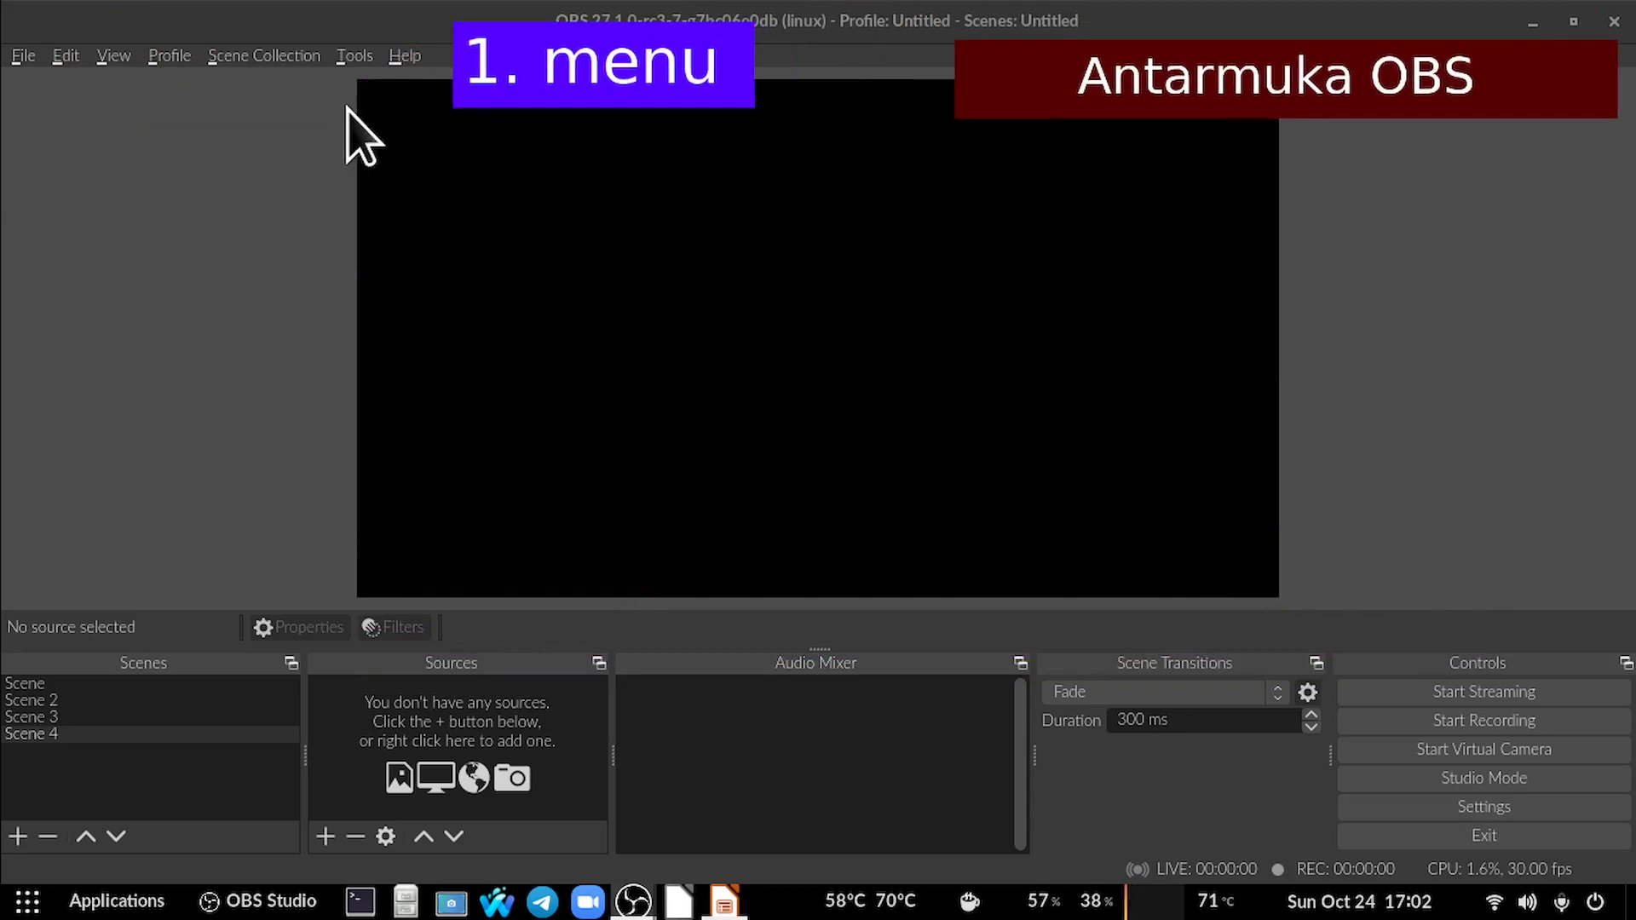
left_click(21, 56)
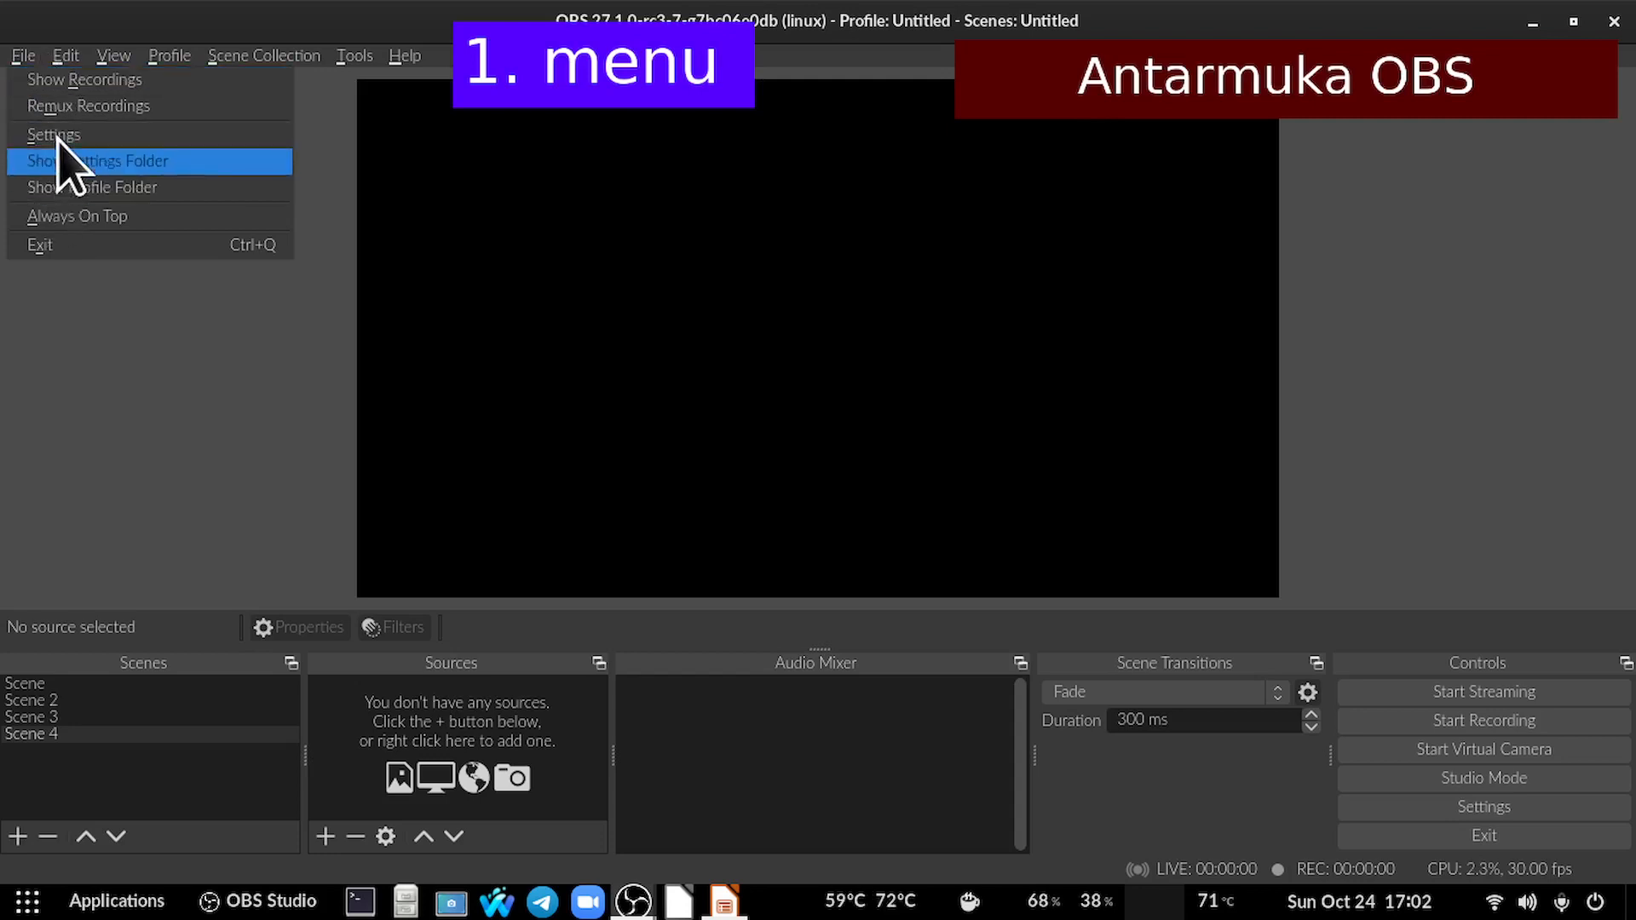
mouse_move(64, 56)
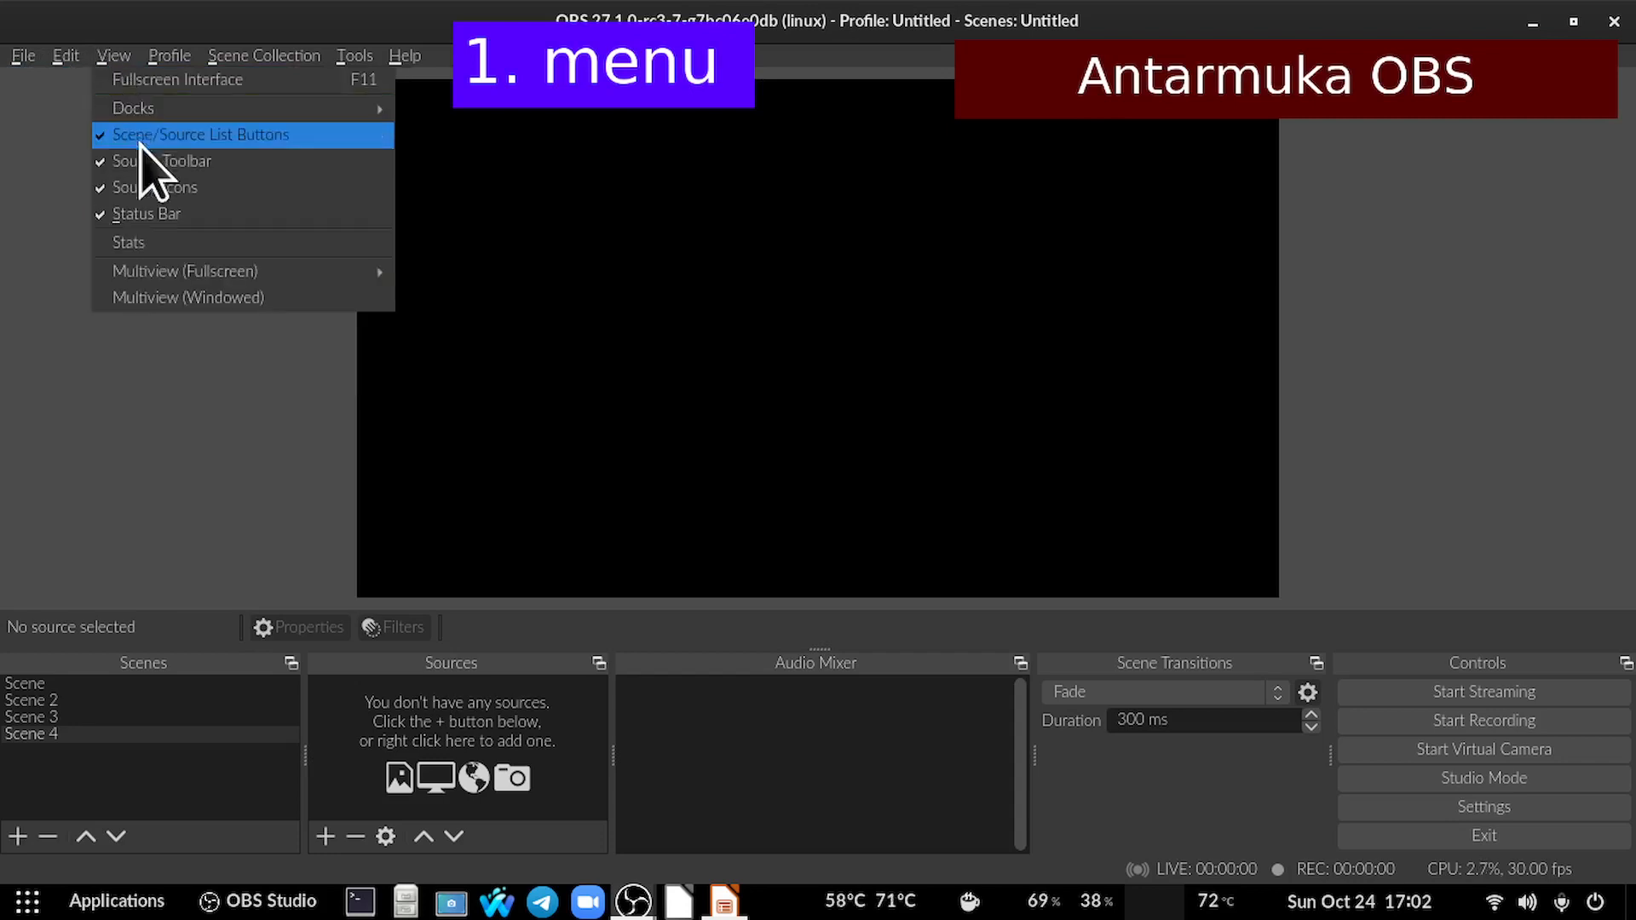
mouse_move(170, 58)
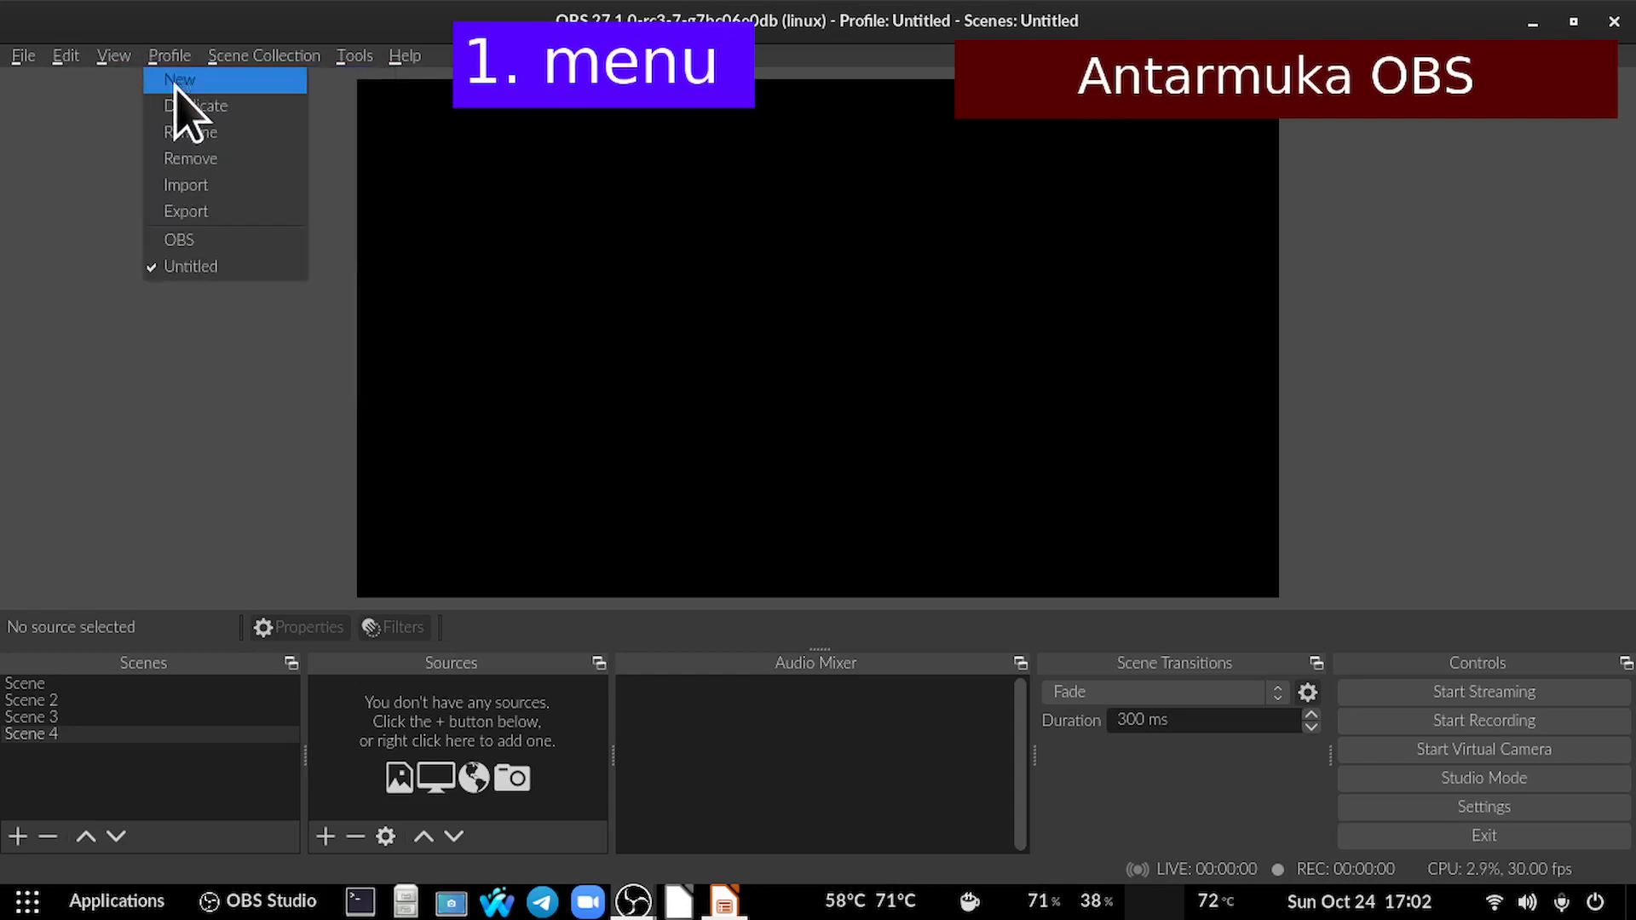
mouse_move(265, 56)
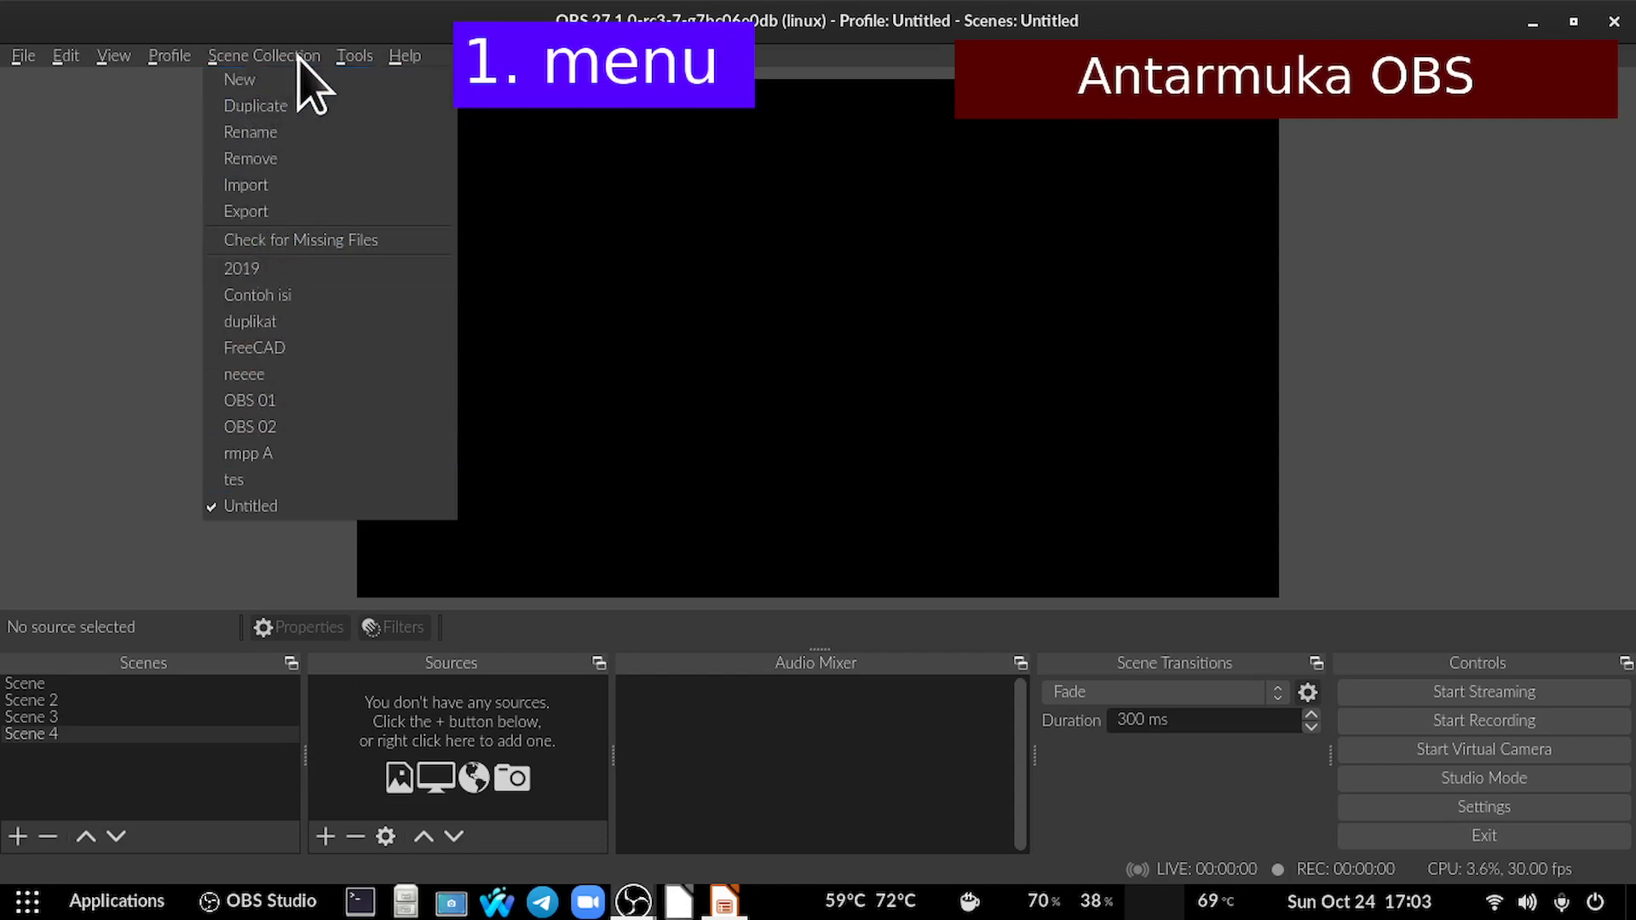
mouse_move(354, 58)
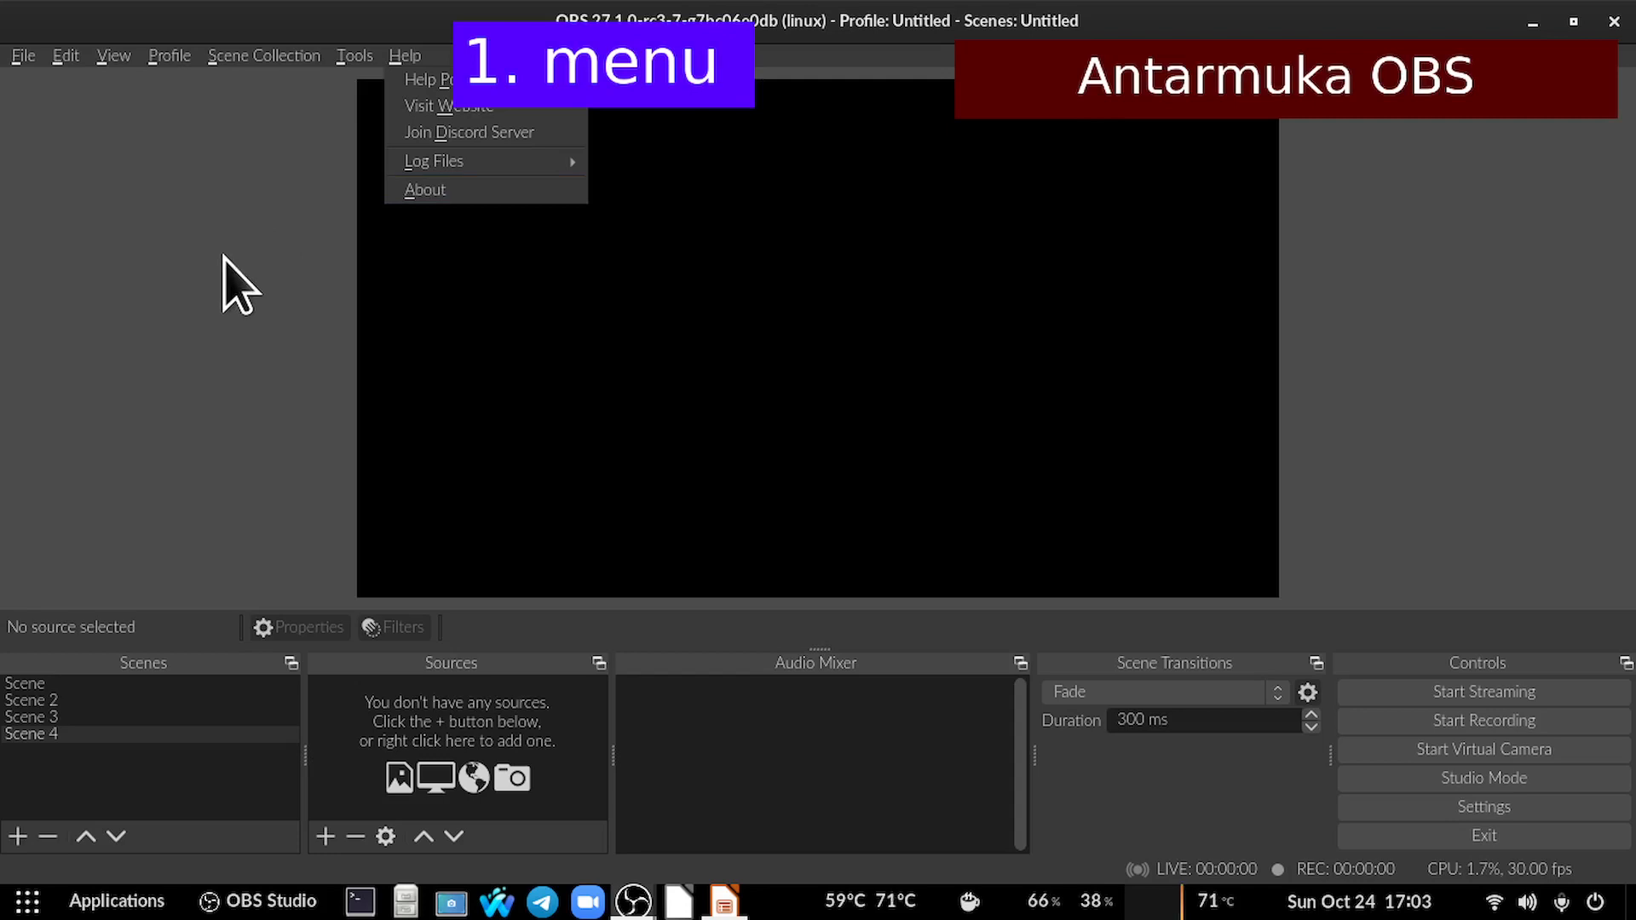
left_click(210, 280)
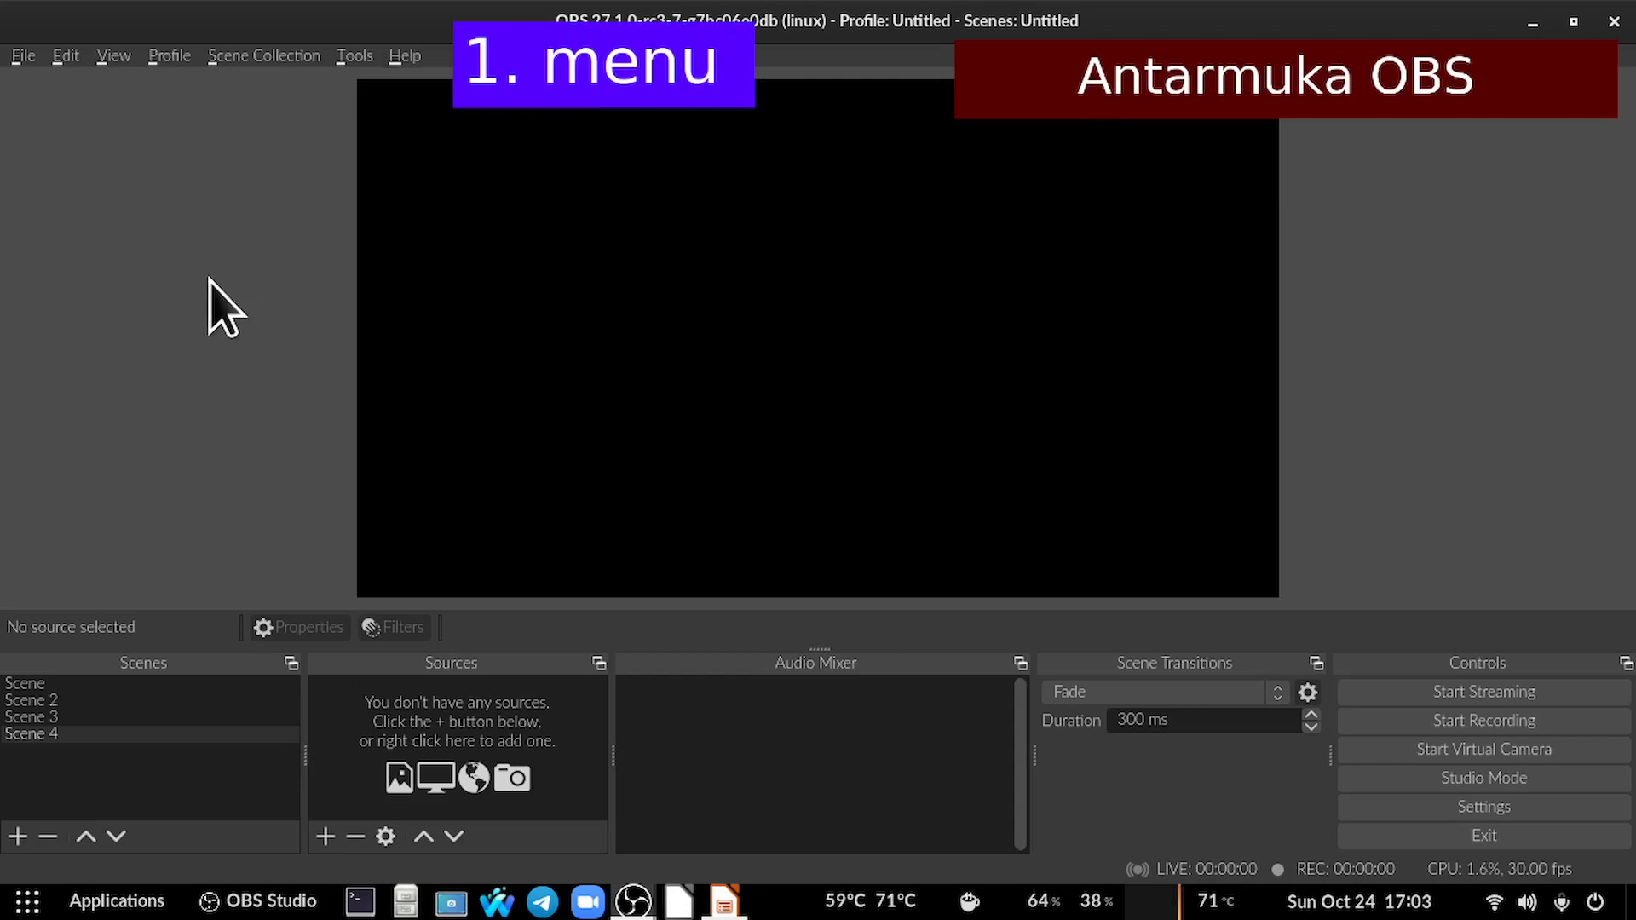
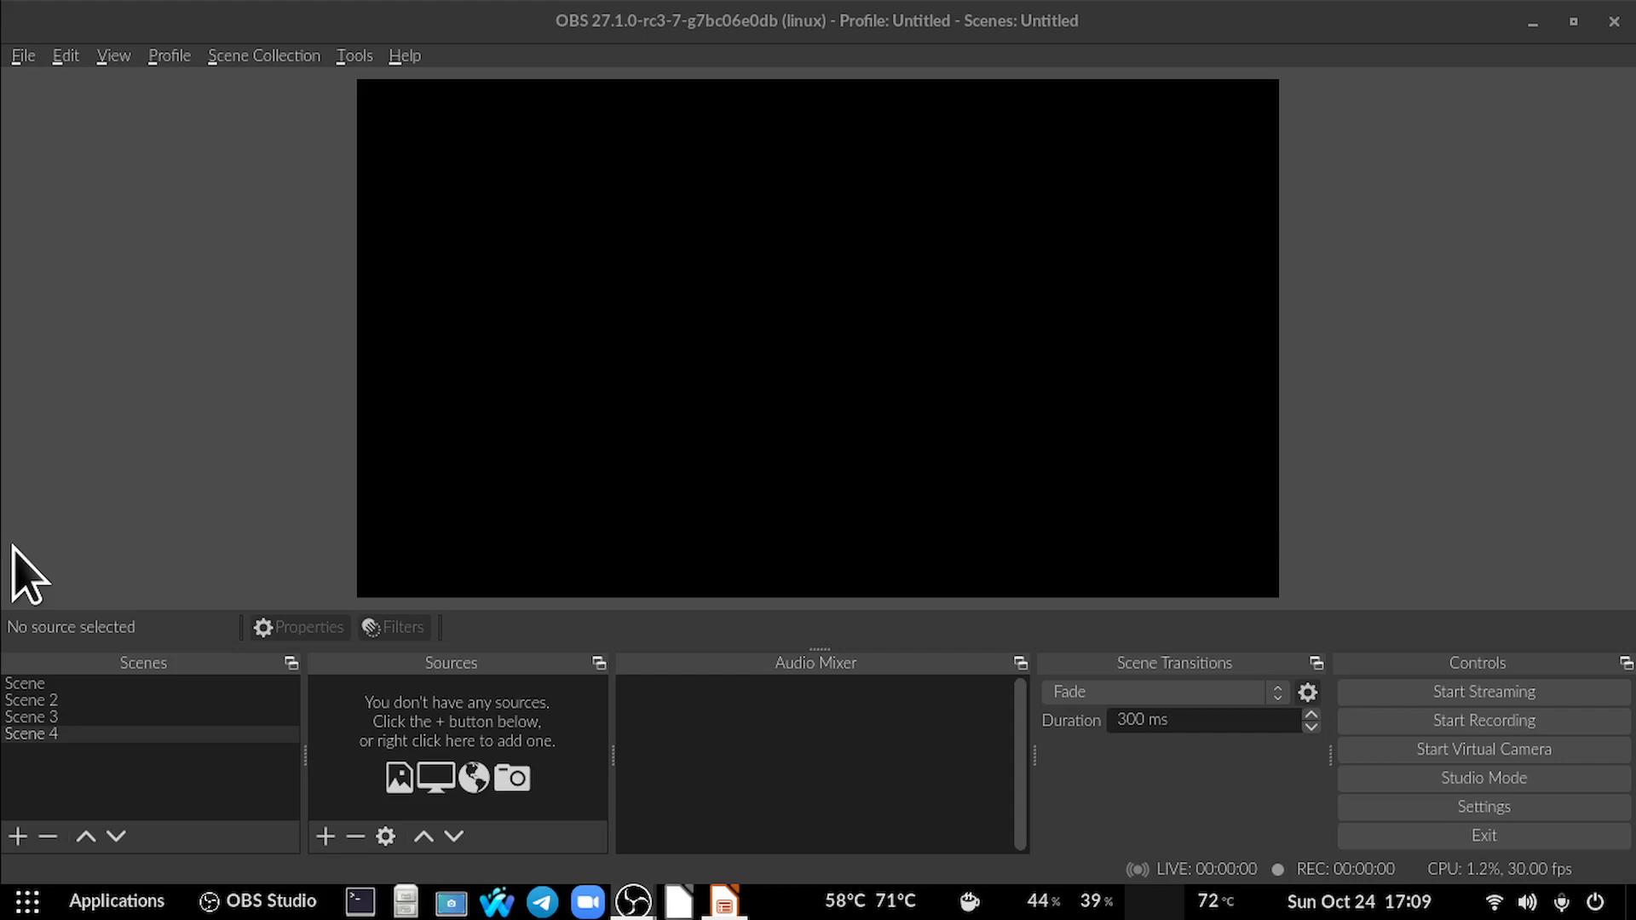
Switch to the Contoh isi scene collection and preview Scene kosong and Scene image - cakra timig.
left_click(262, 55)
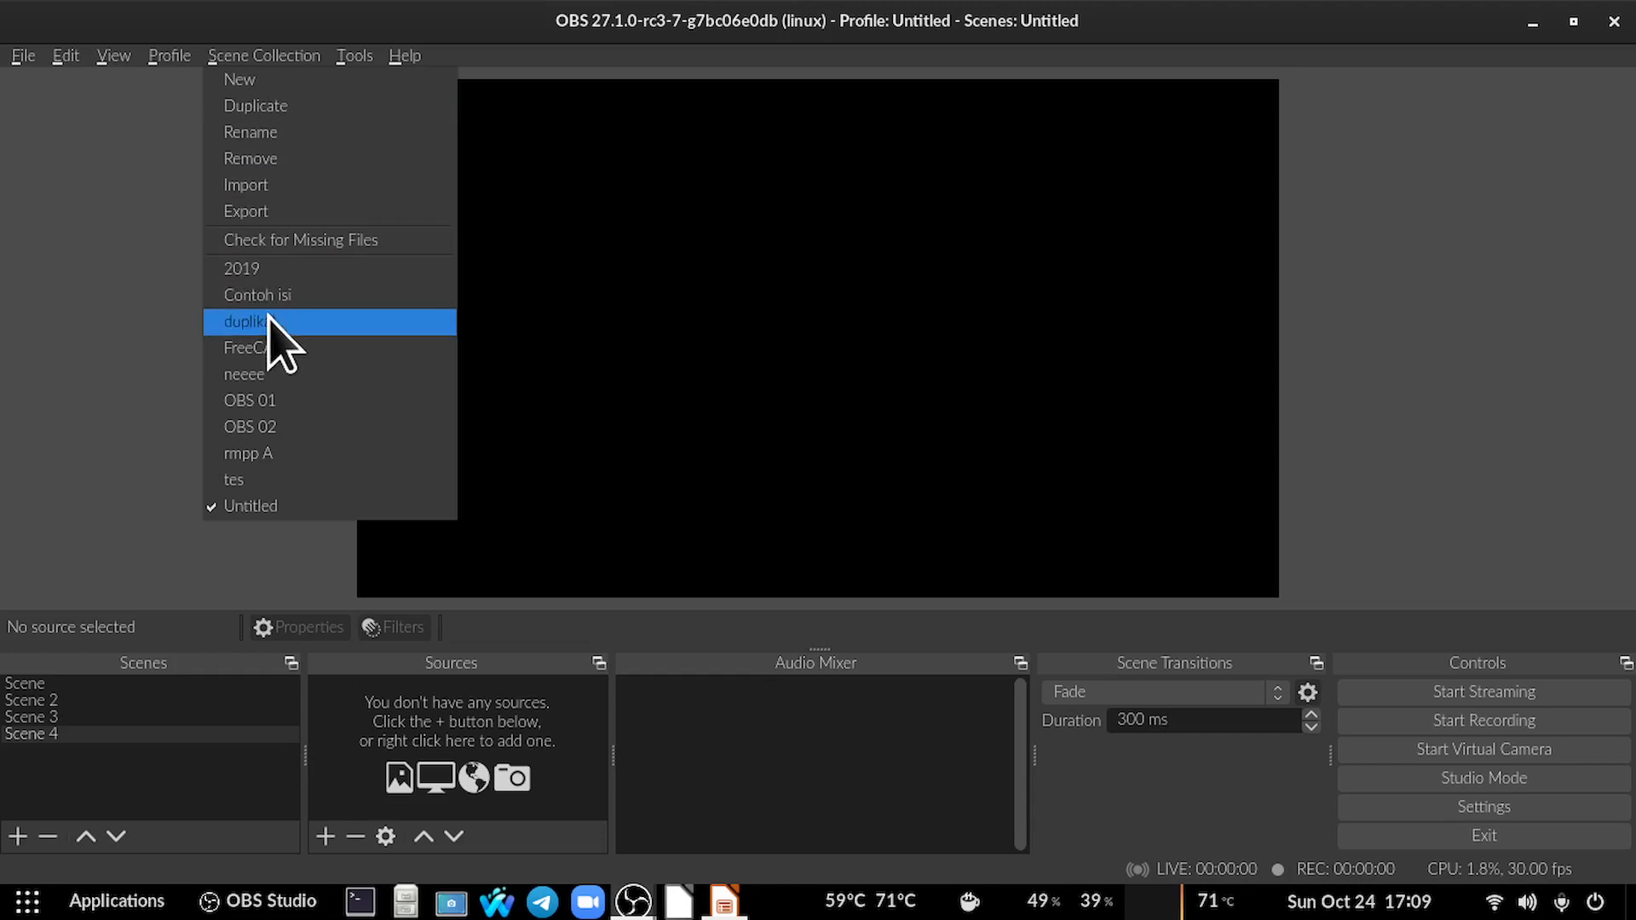
left_click(272, 295)
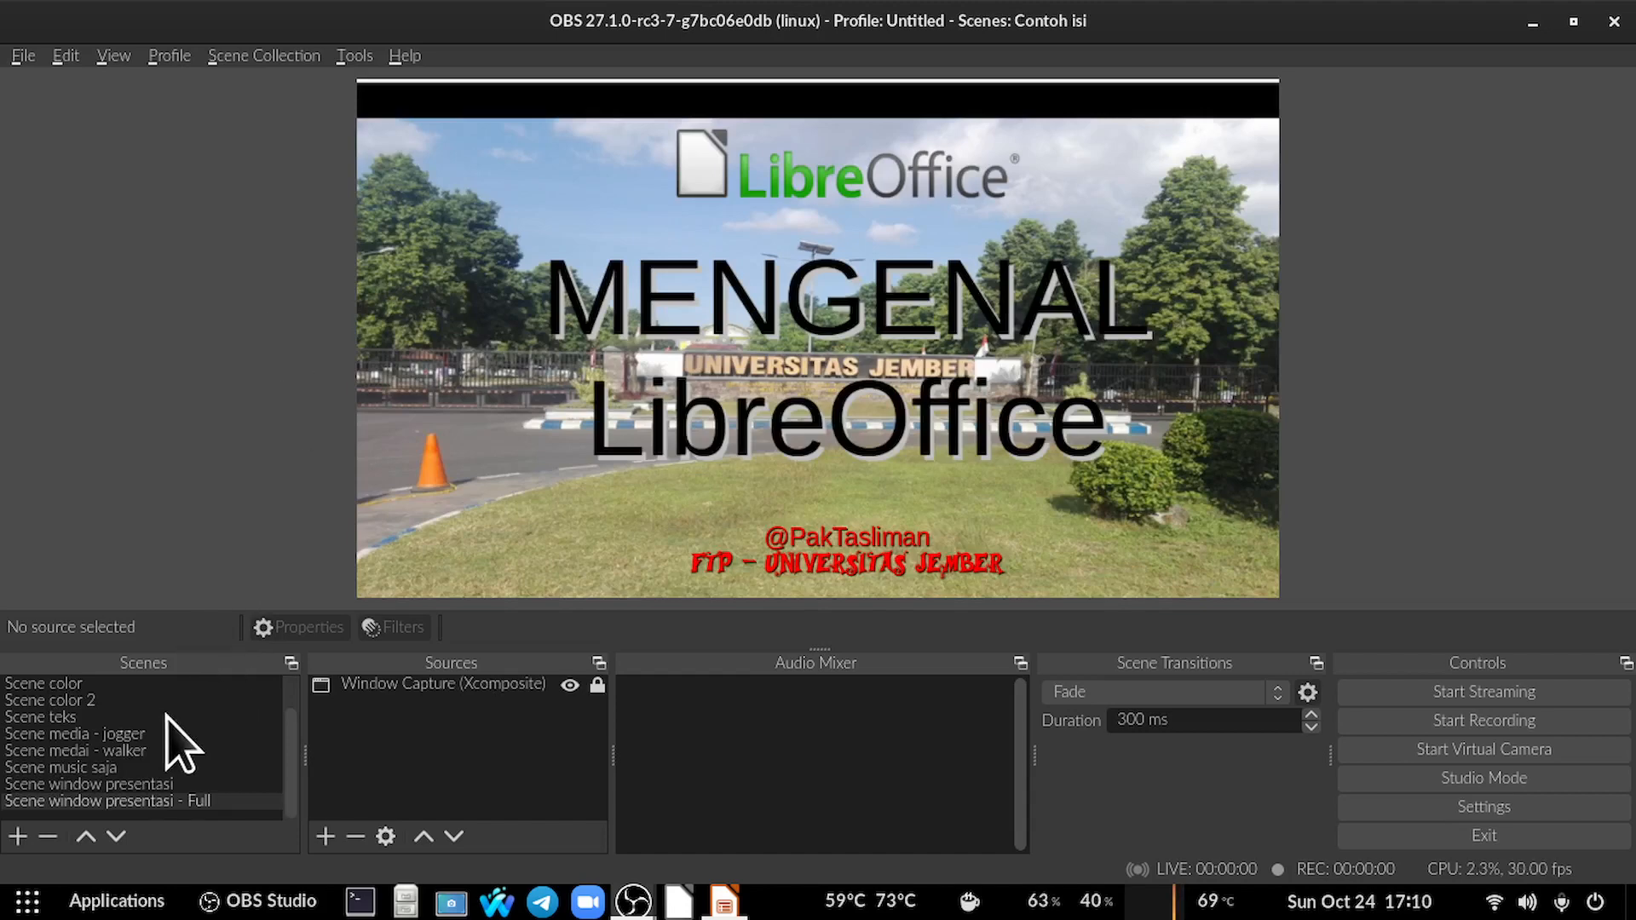
scroll(159, 724, "up", 1)
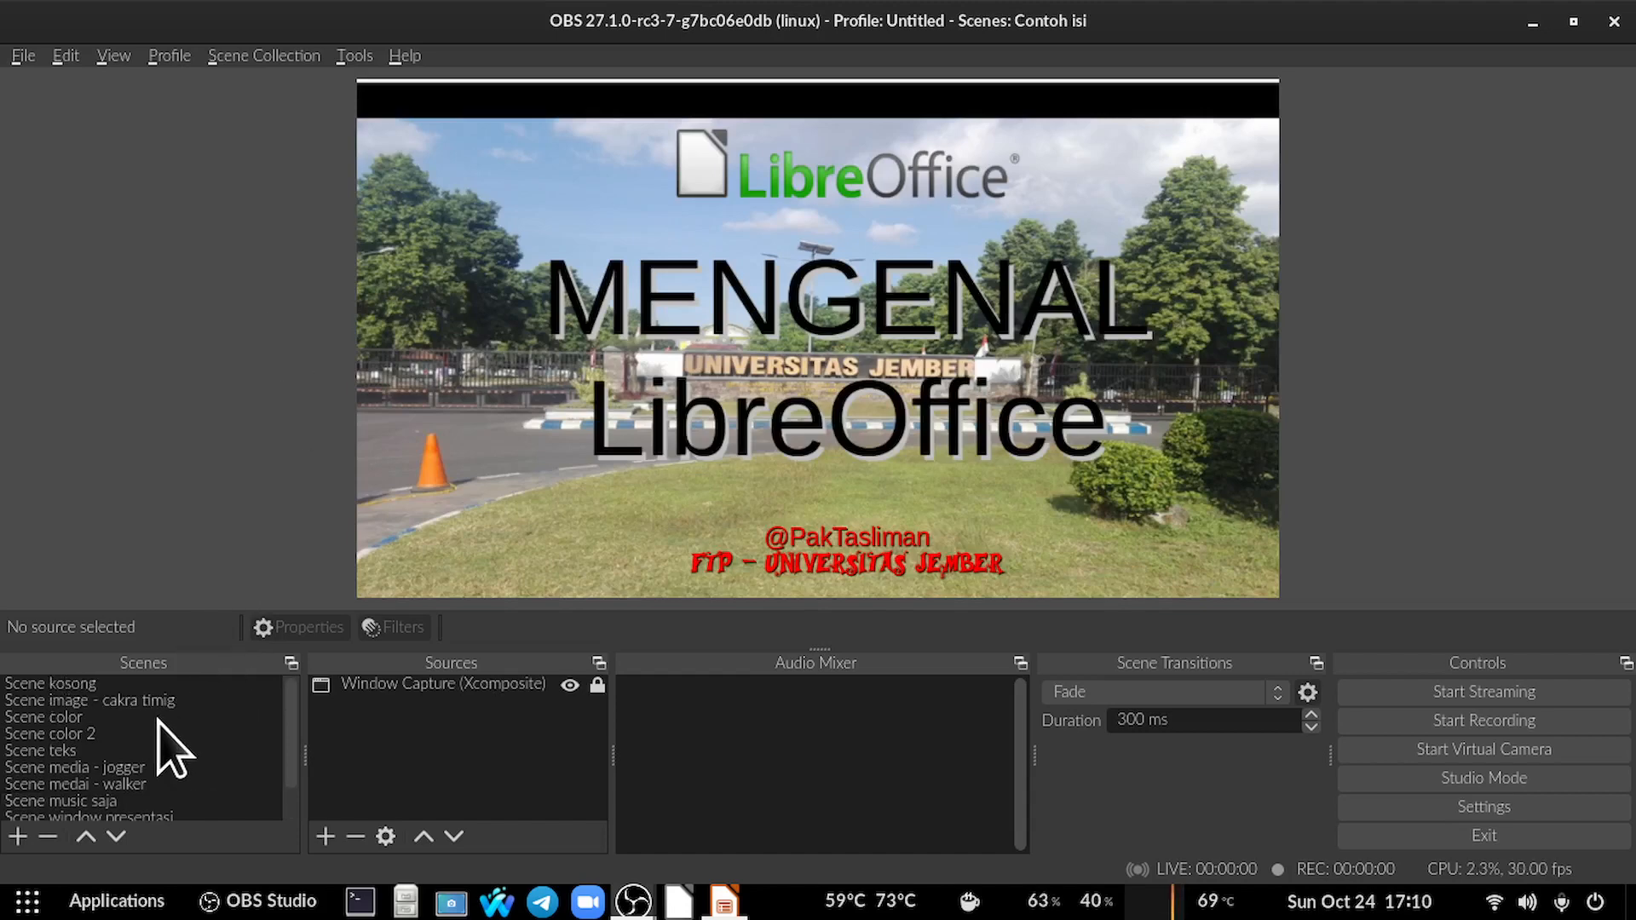
left_click(98, 686)
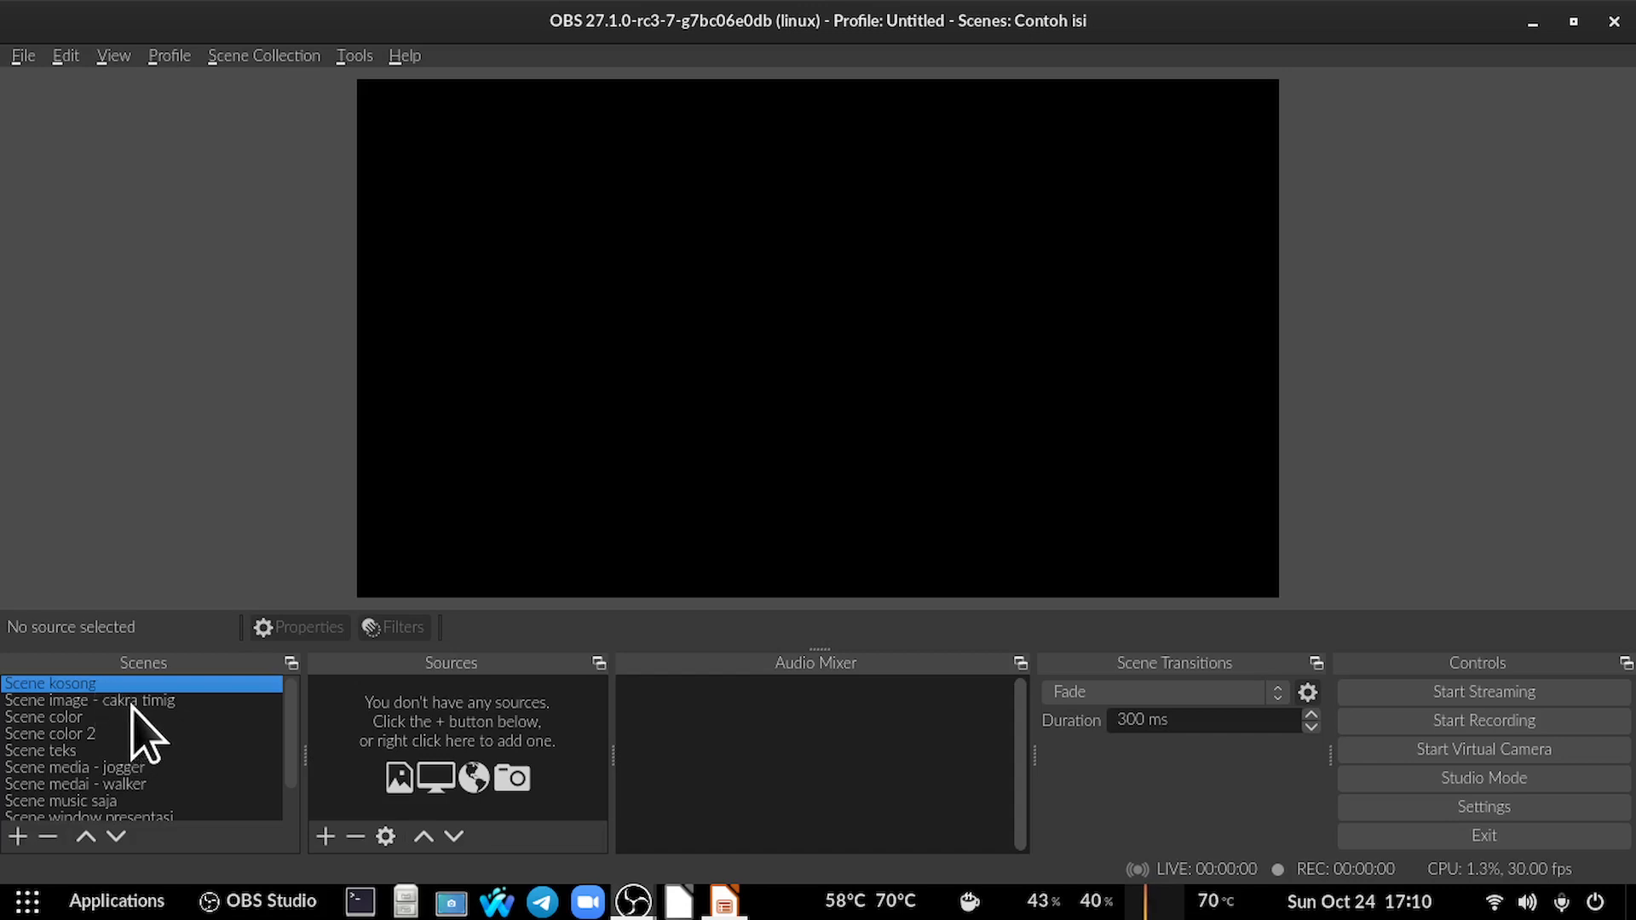
left_click(133, 703)
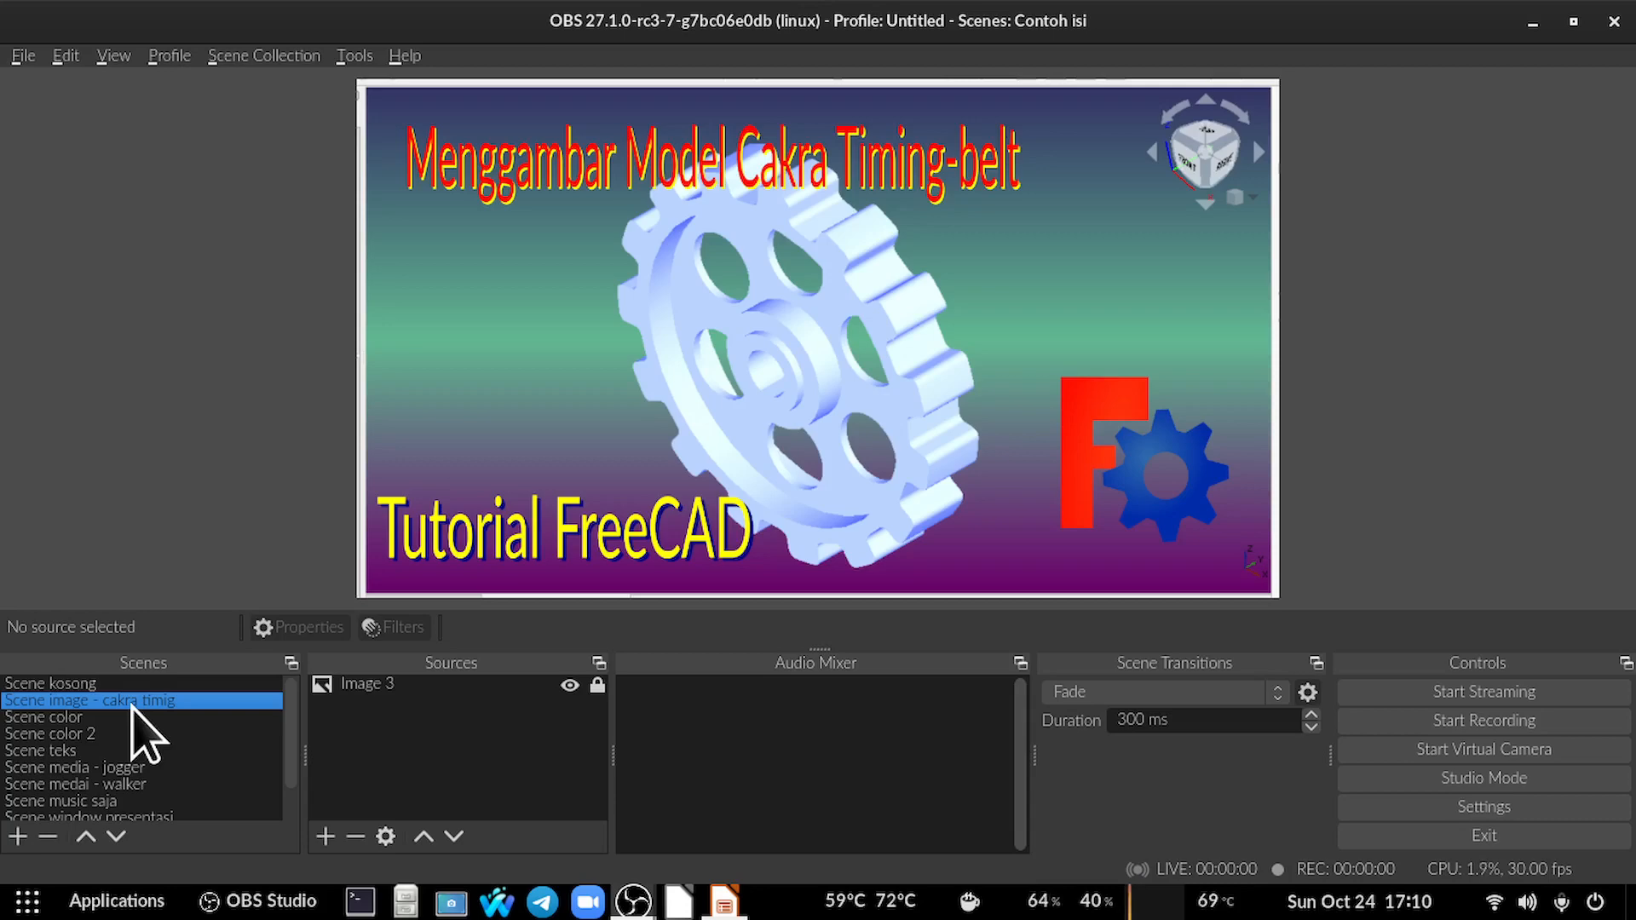
Preview Scene color and Scene color 2 to compare their colour sources, and show Scene teks.
left_click(110, 732)
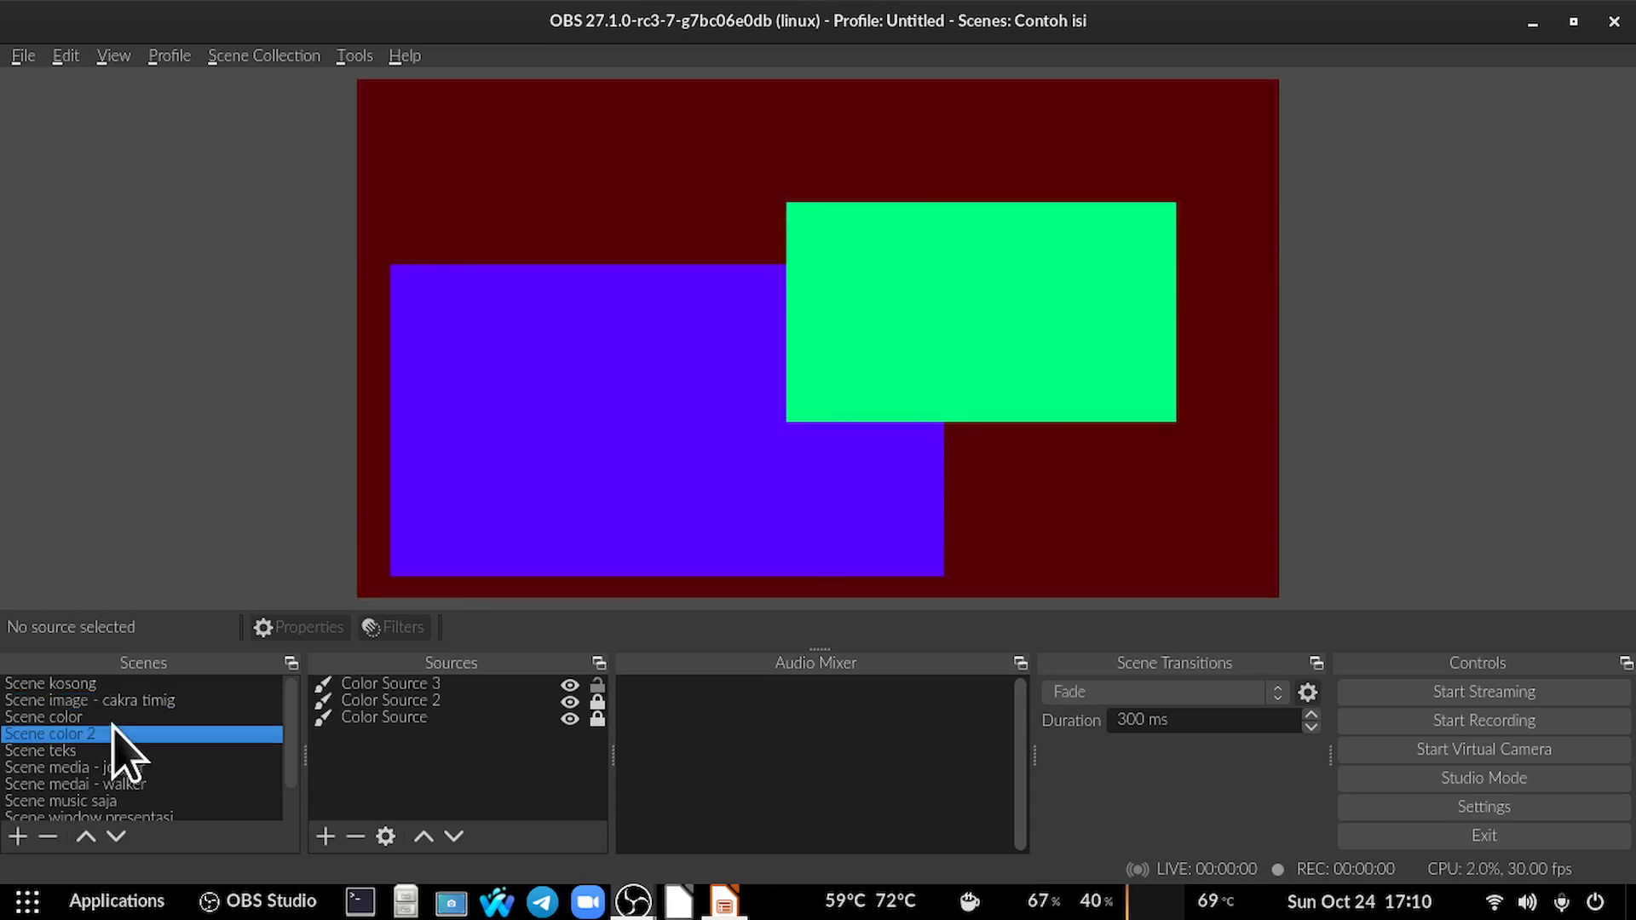
left_click(102, 716)
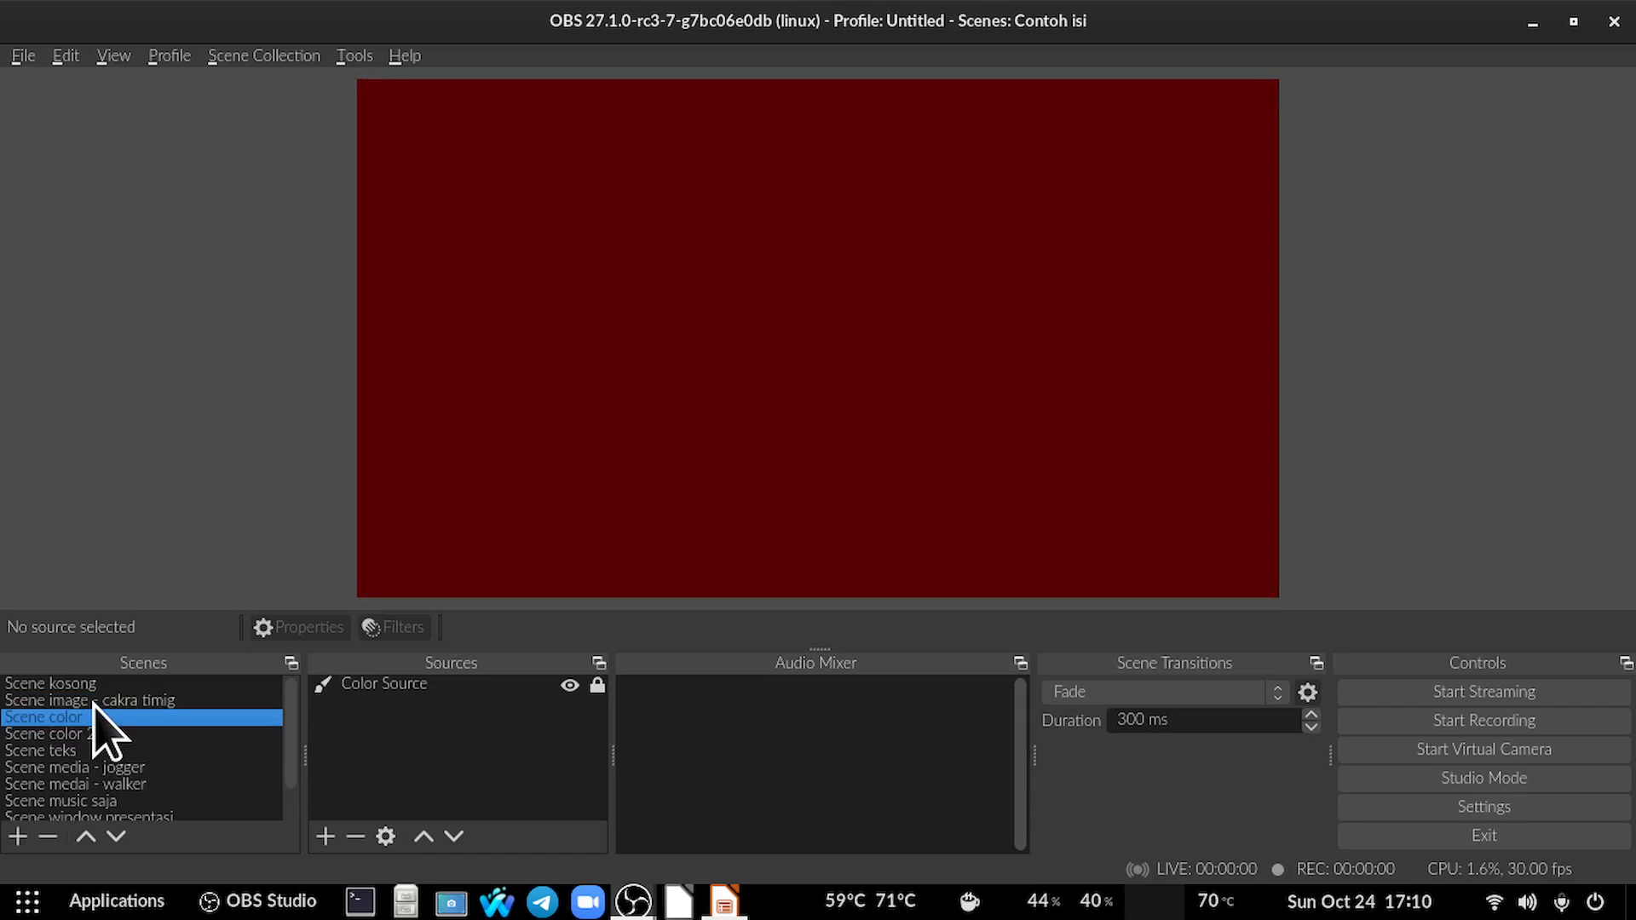
left_click(94, 733)
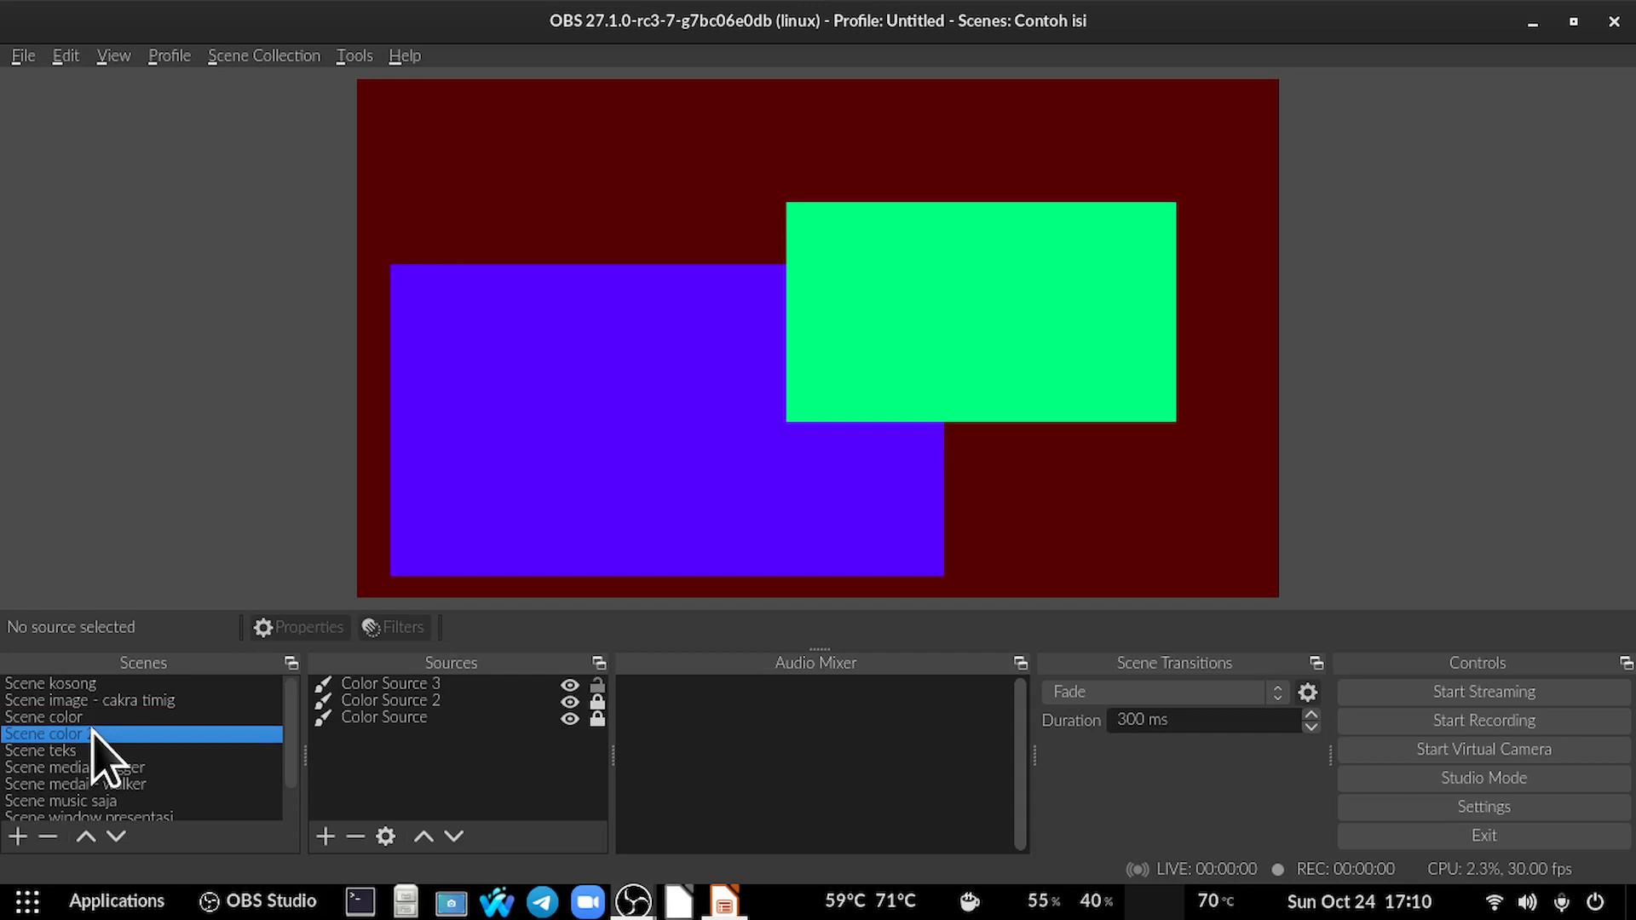
left_click(85, 750)
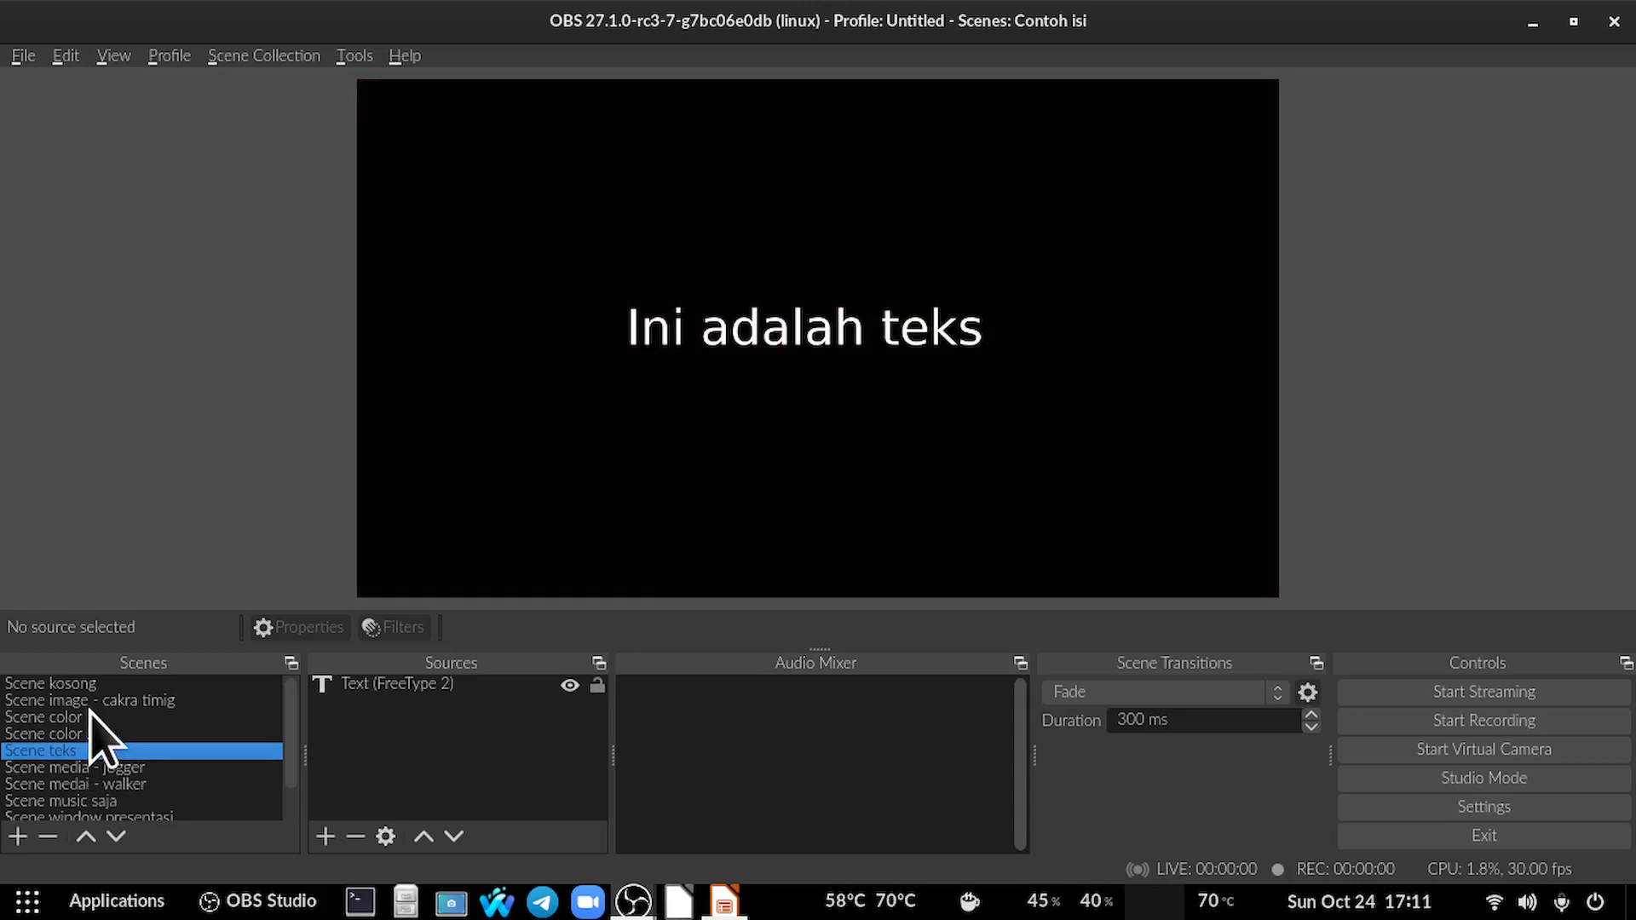
Play the two video scenes, Scene media - jogger and Scene medai - walker.
left_click(111, 767)
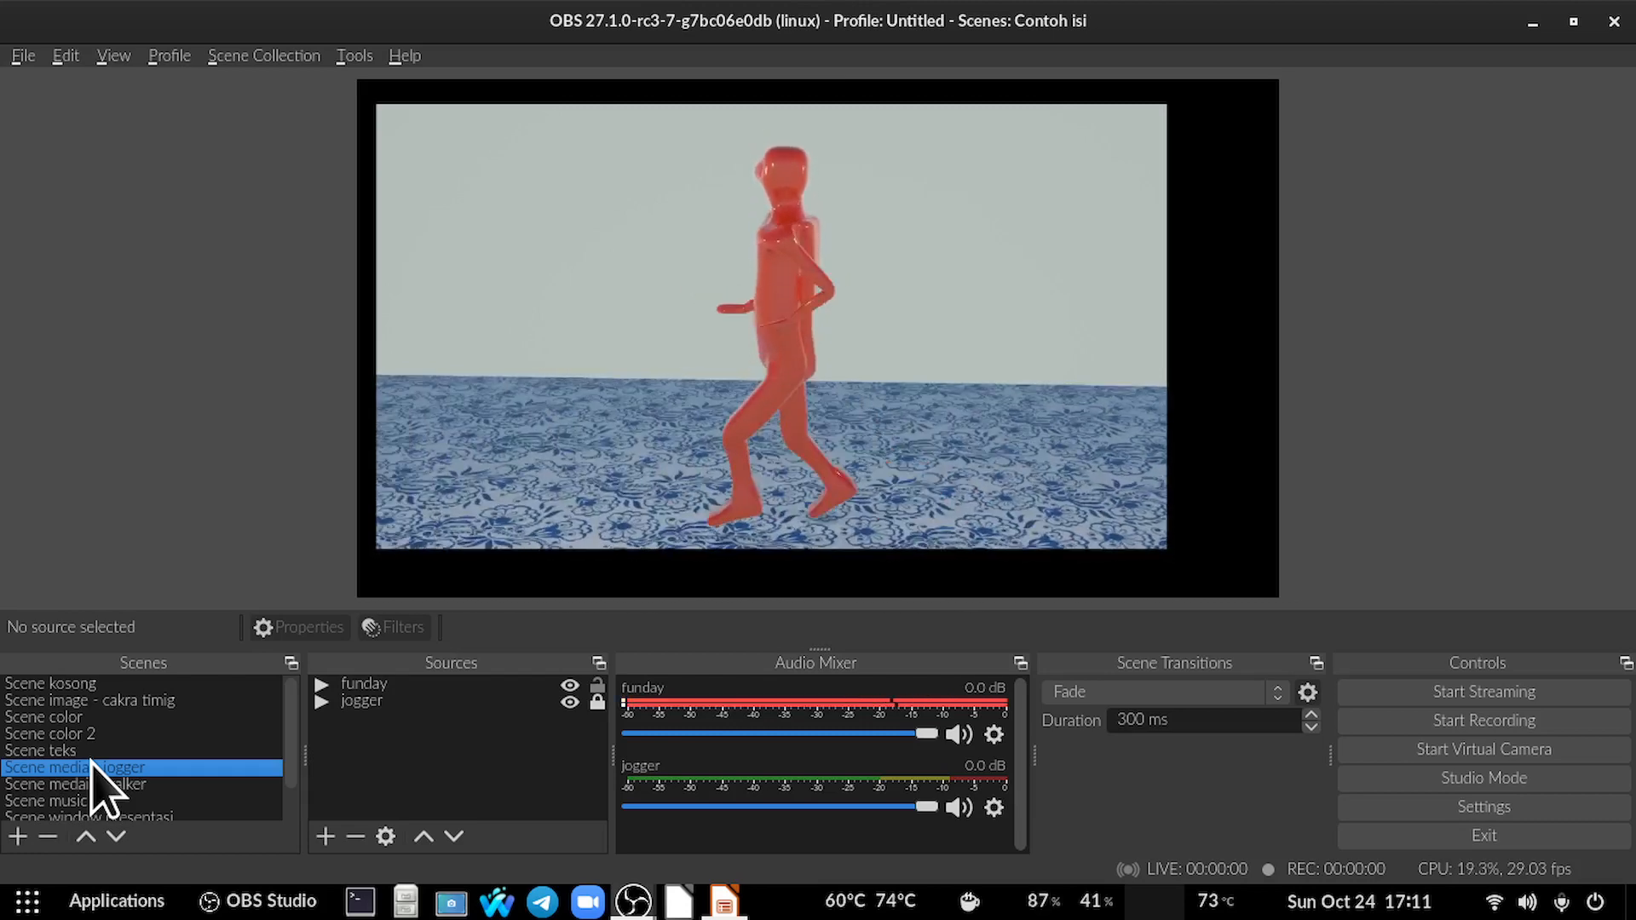
scroll(104, 739, "down", 1)
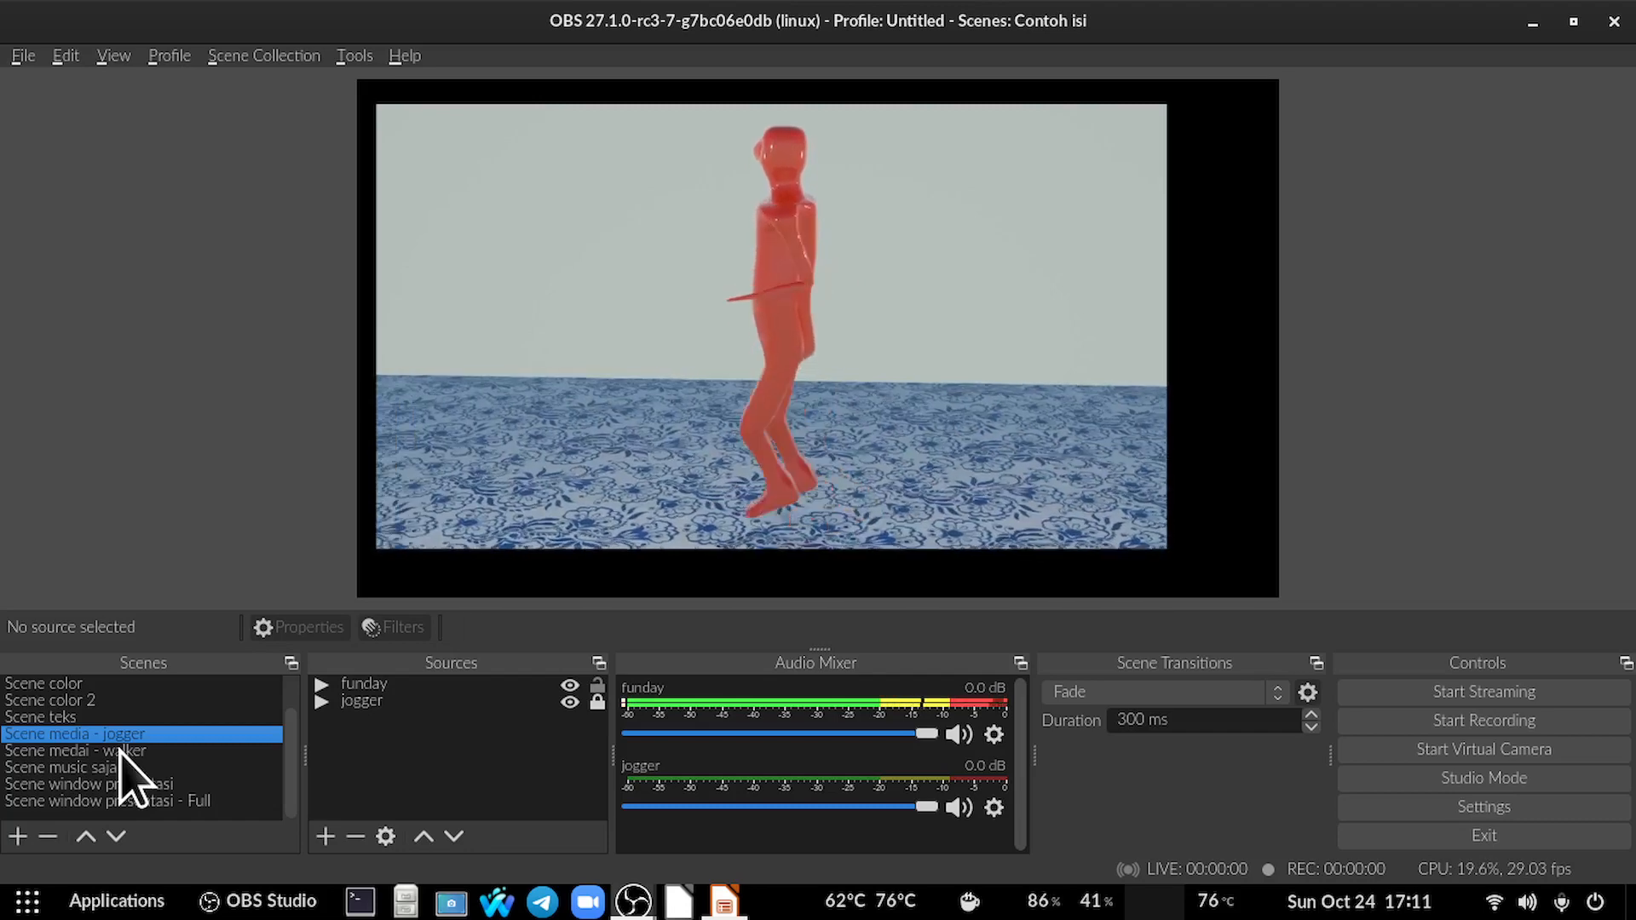
left_click(120, 750)
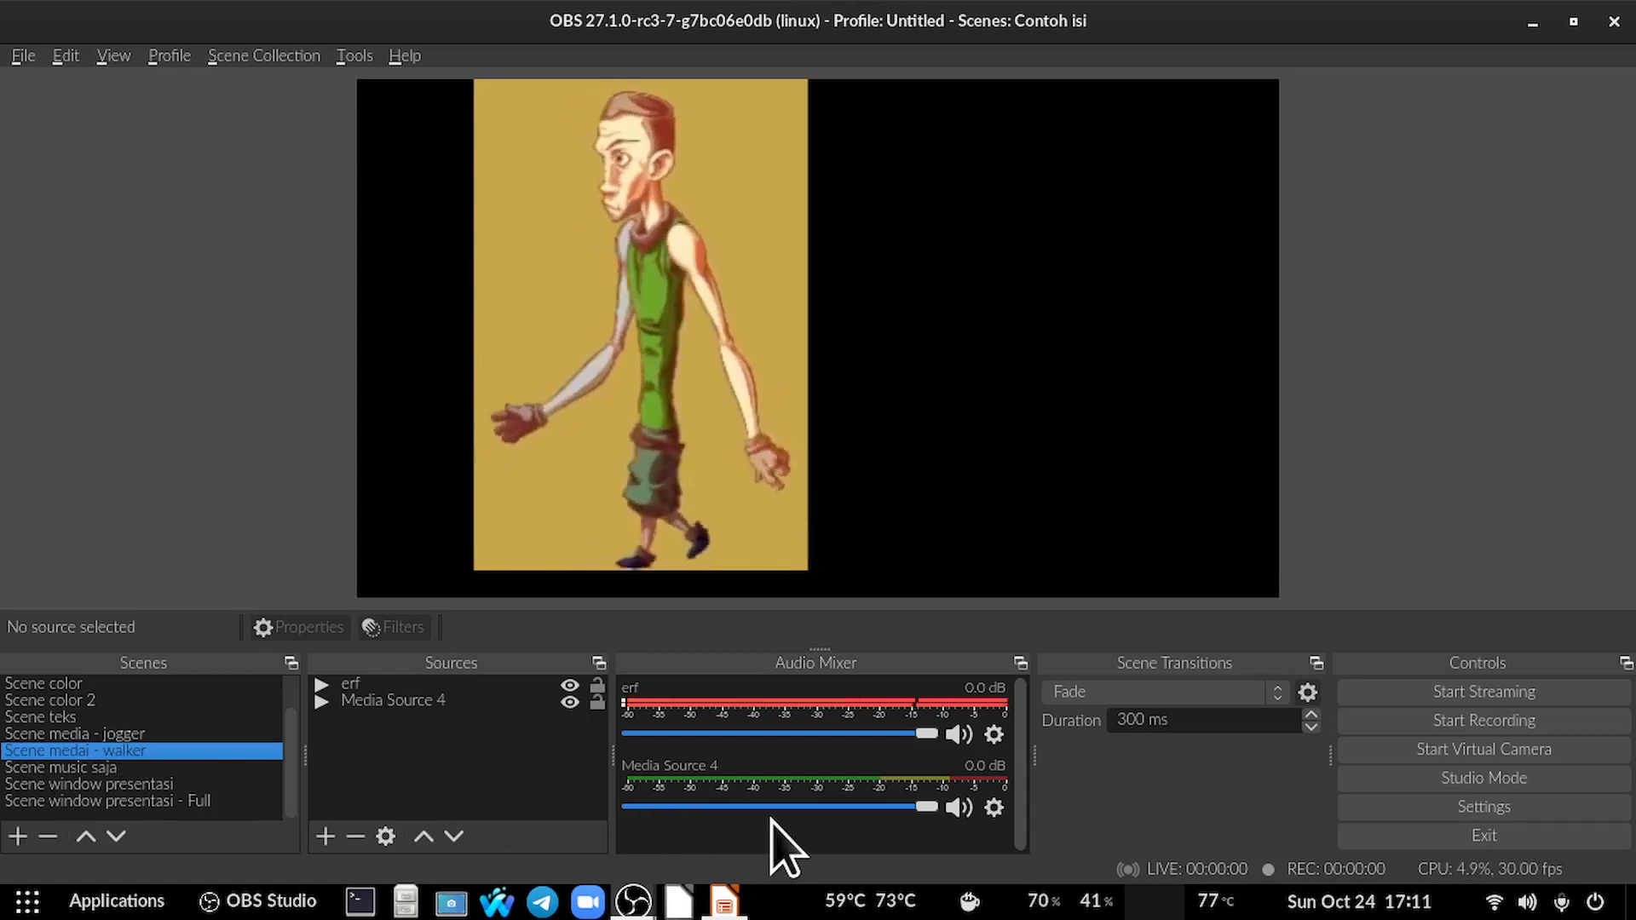
In Advanced Audio Properties, set the erf source's audio monitoring to Monitor Off and back to Monitor and Output.
left_click(993, 807)
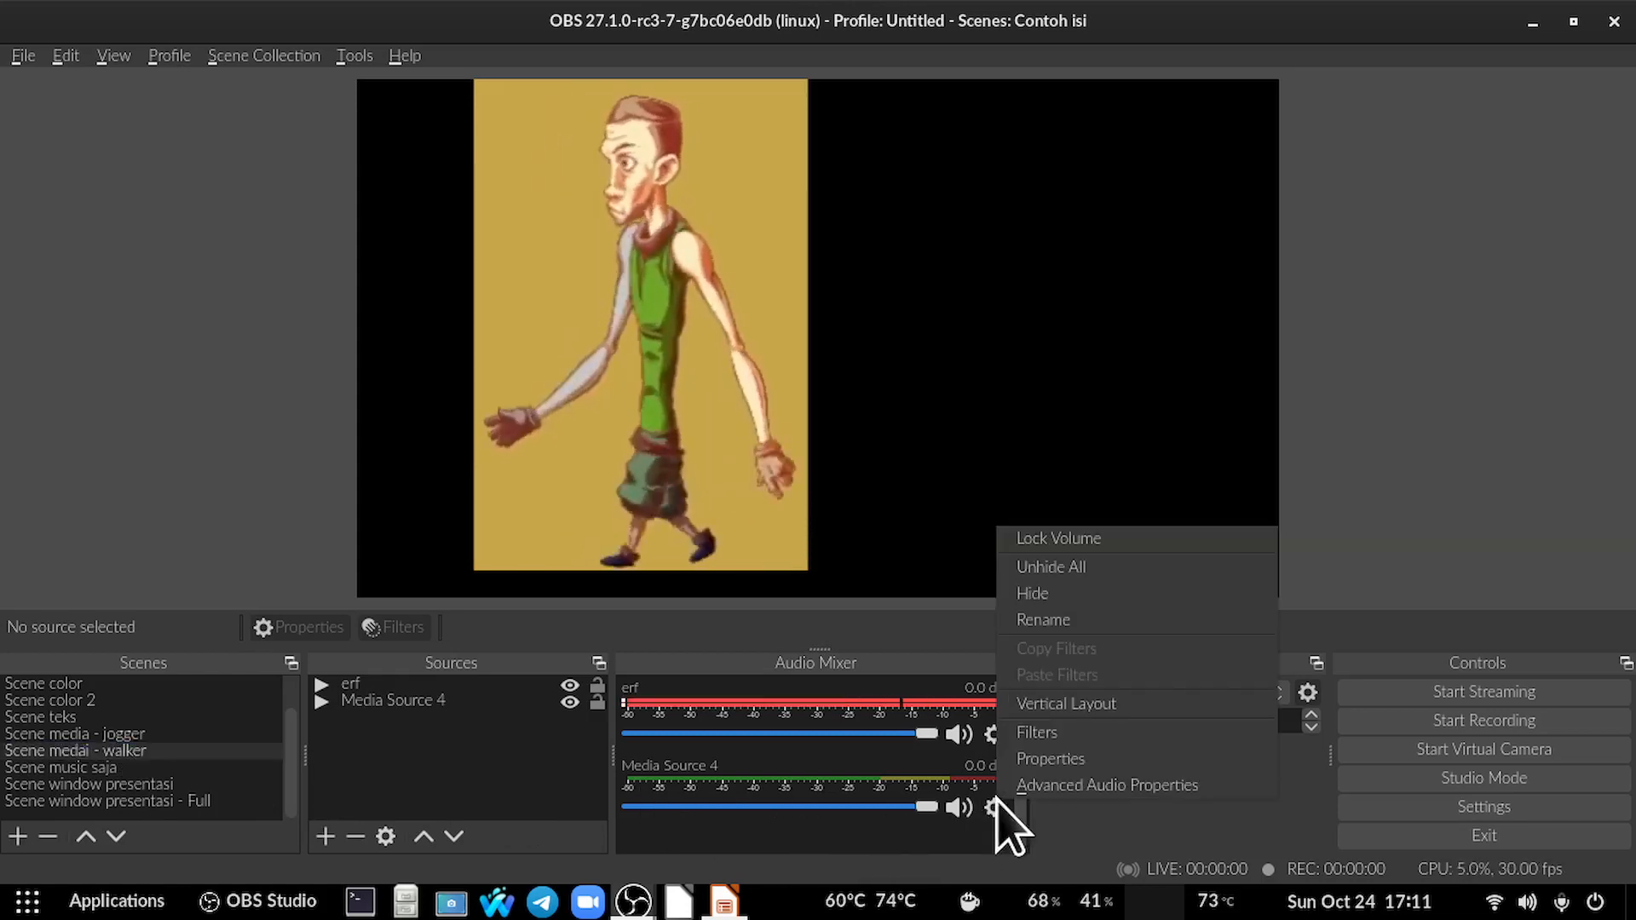
left_click(1064, 788)
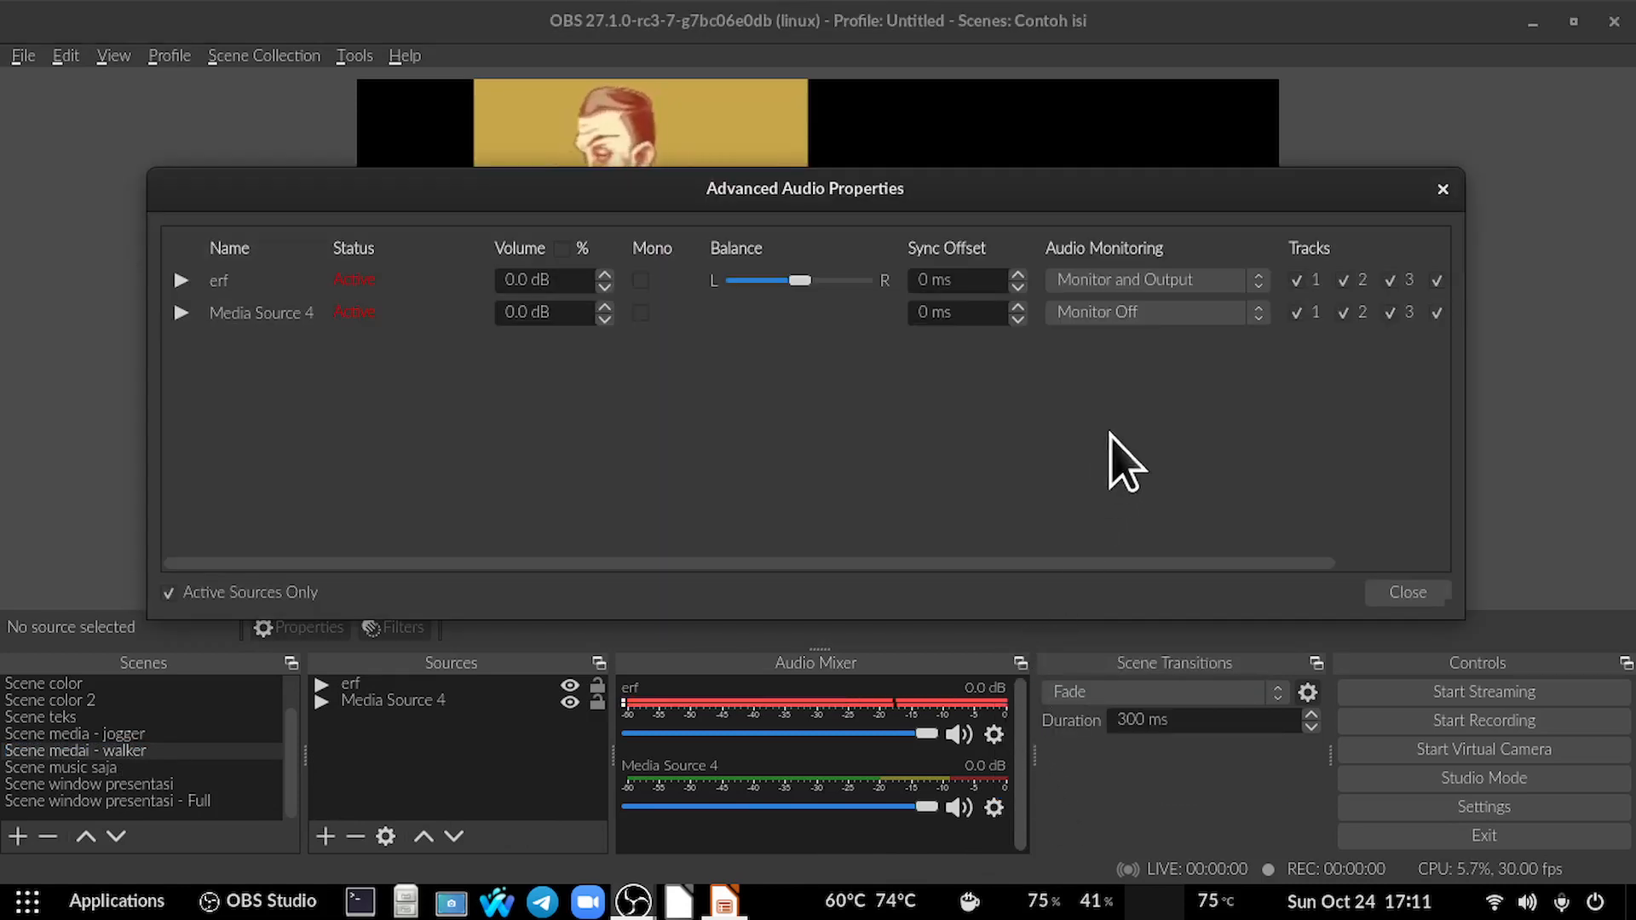
left_click(1143, 308)
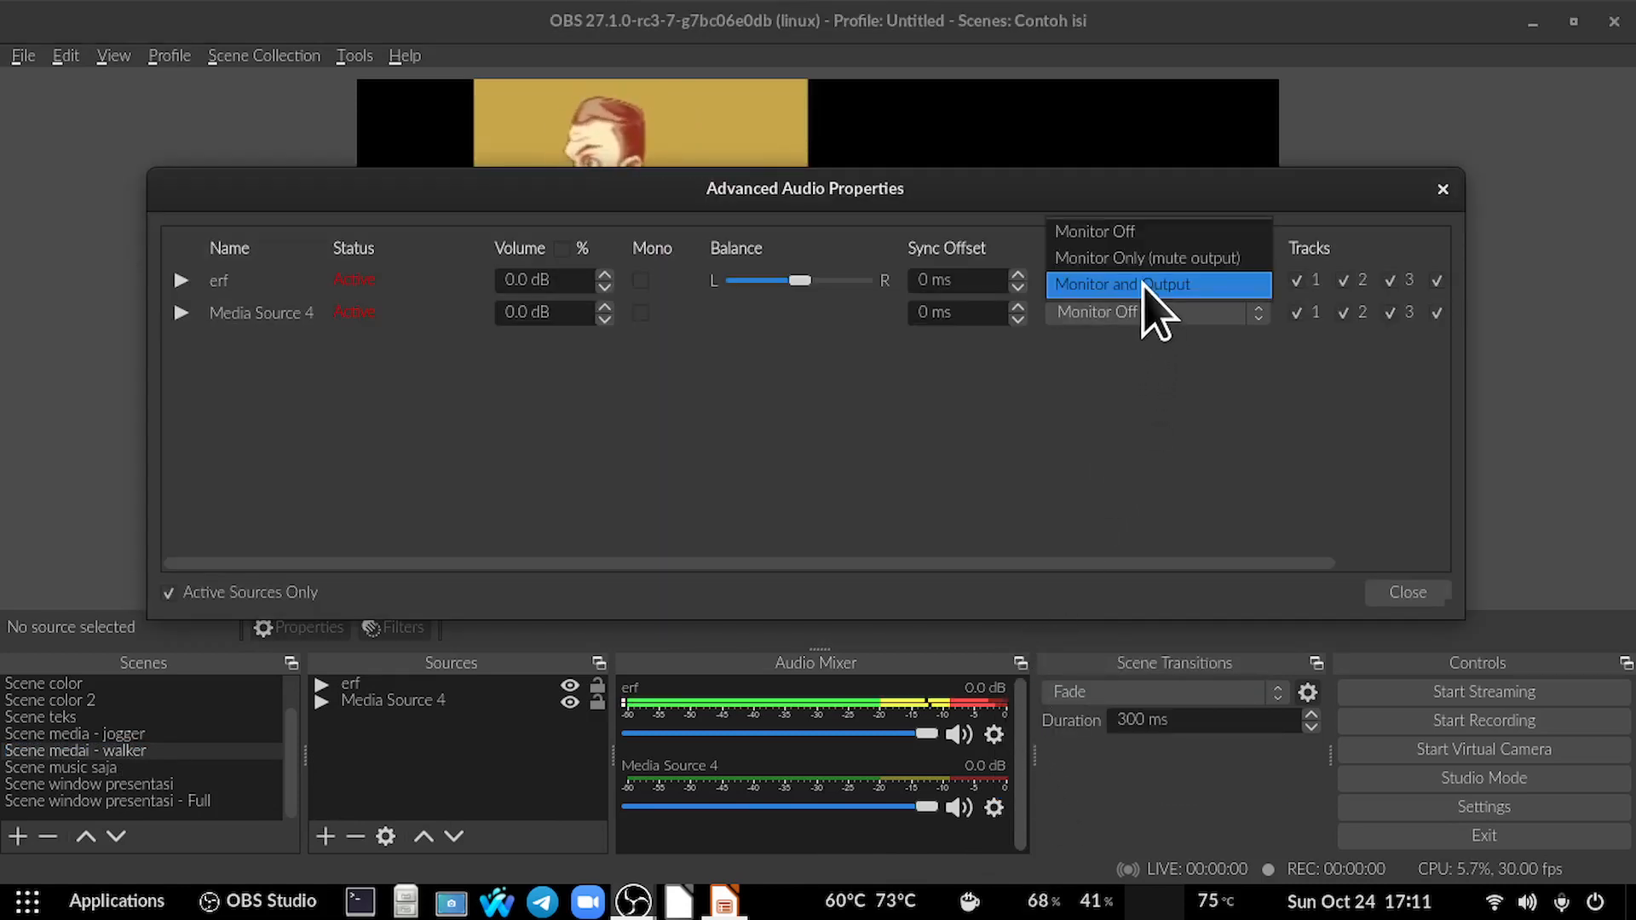
left_click(1114, 230)
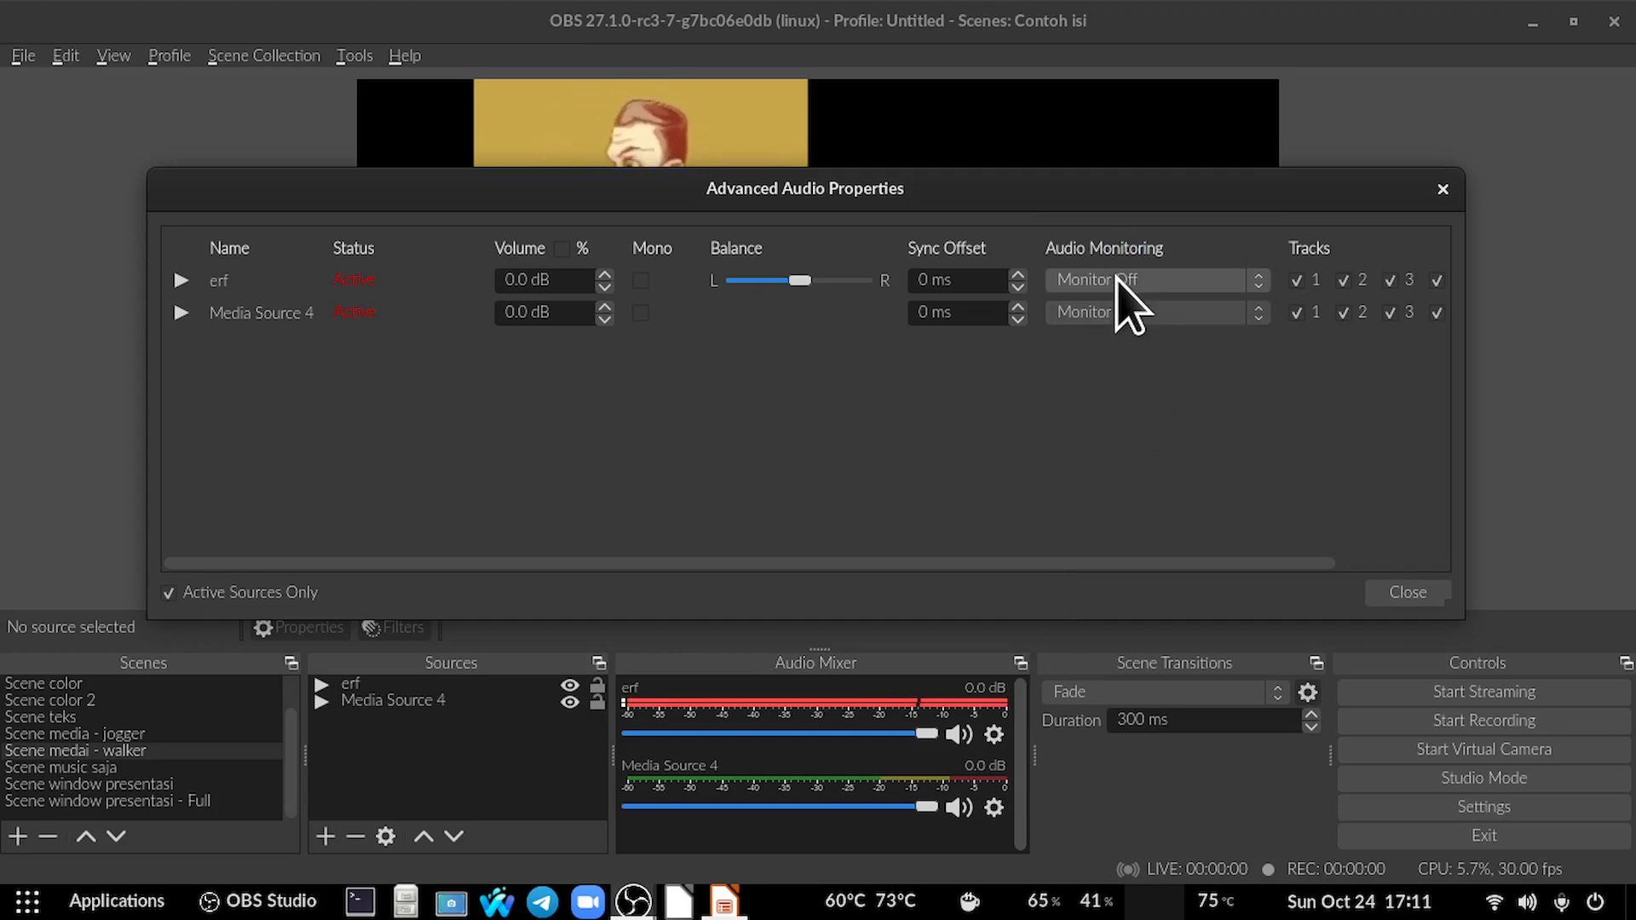
left_click(1118, 289)
left_click(1121, 337)
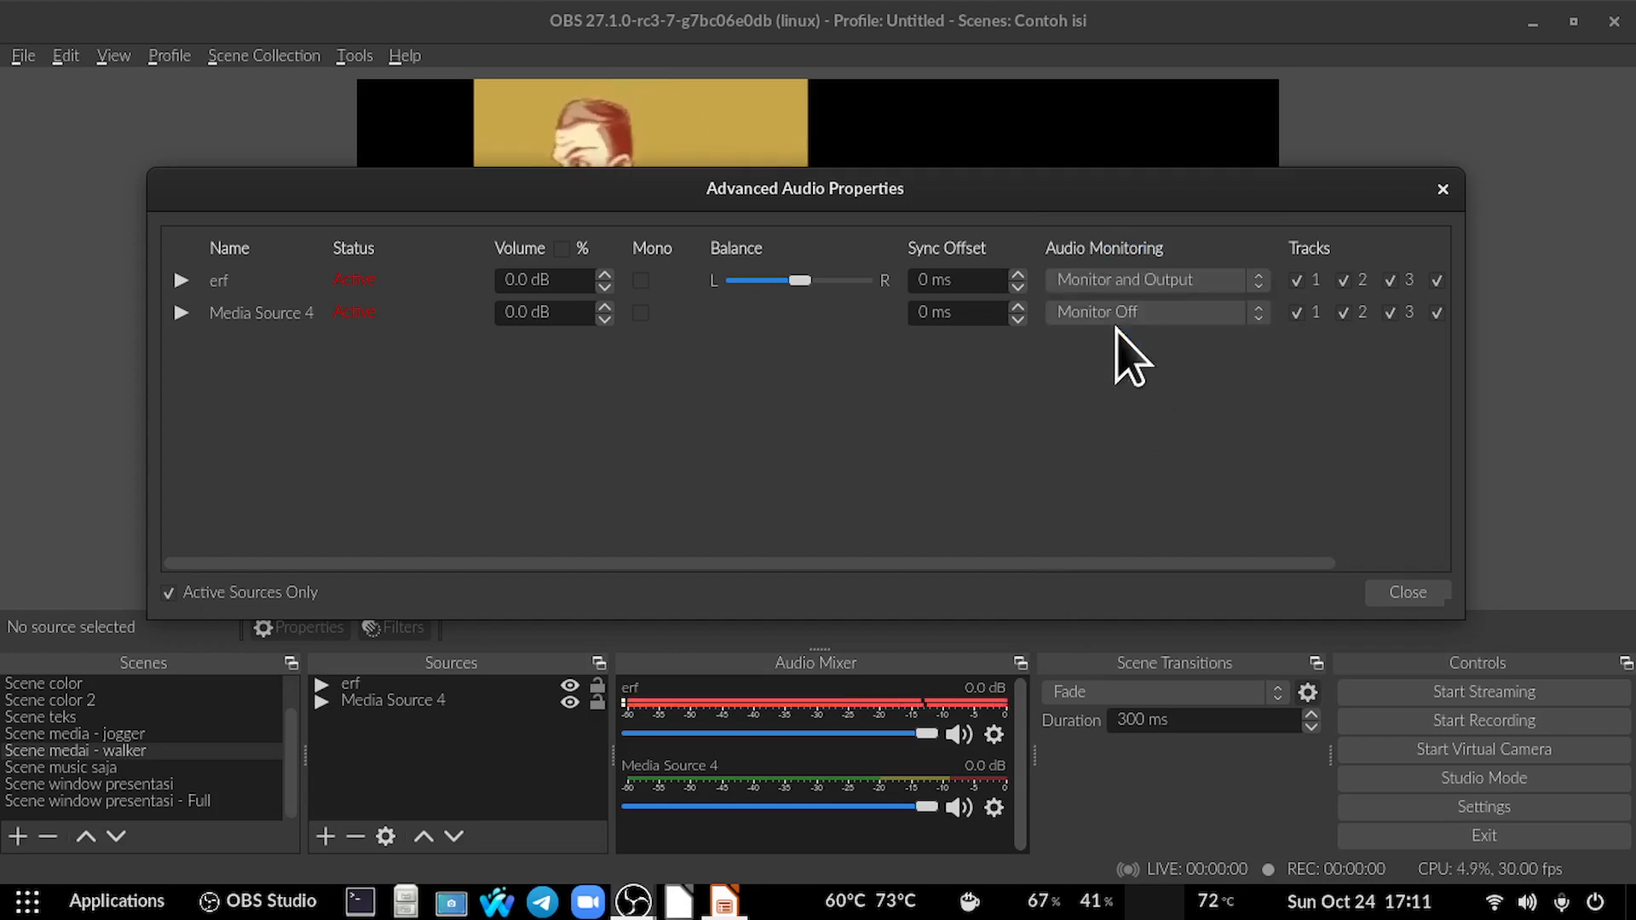
left_click(1442, 190)
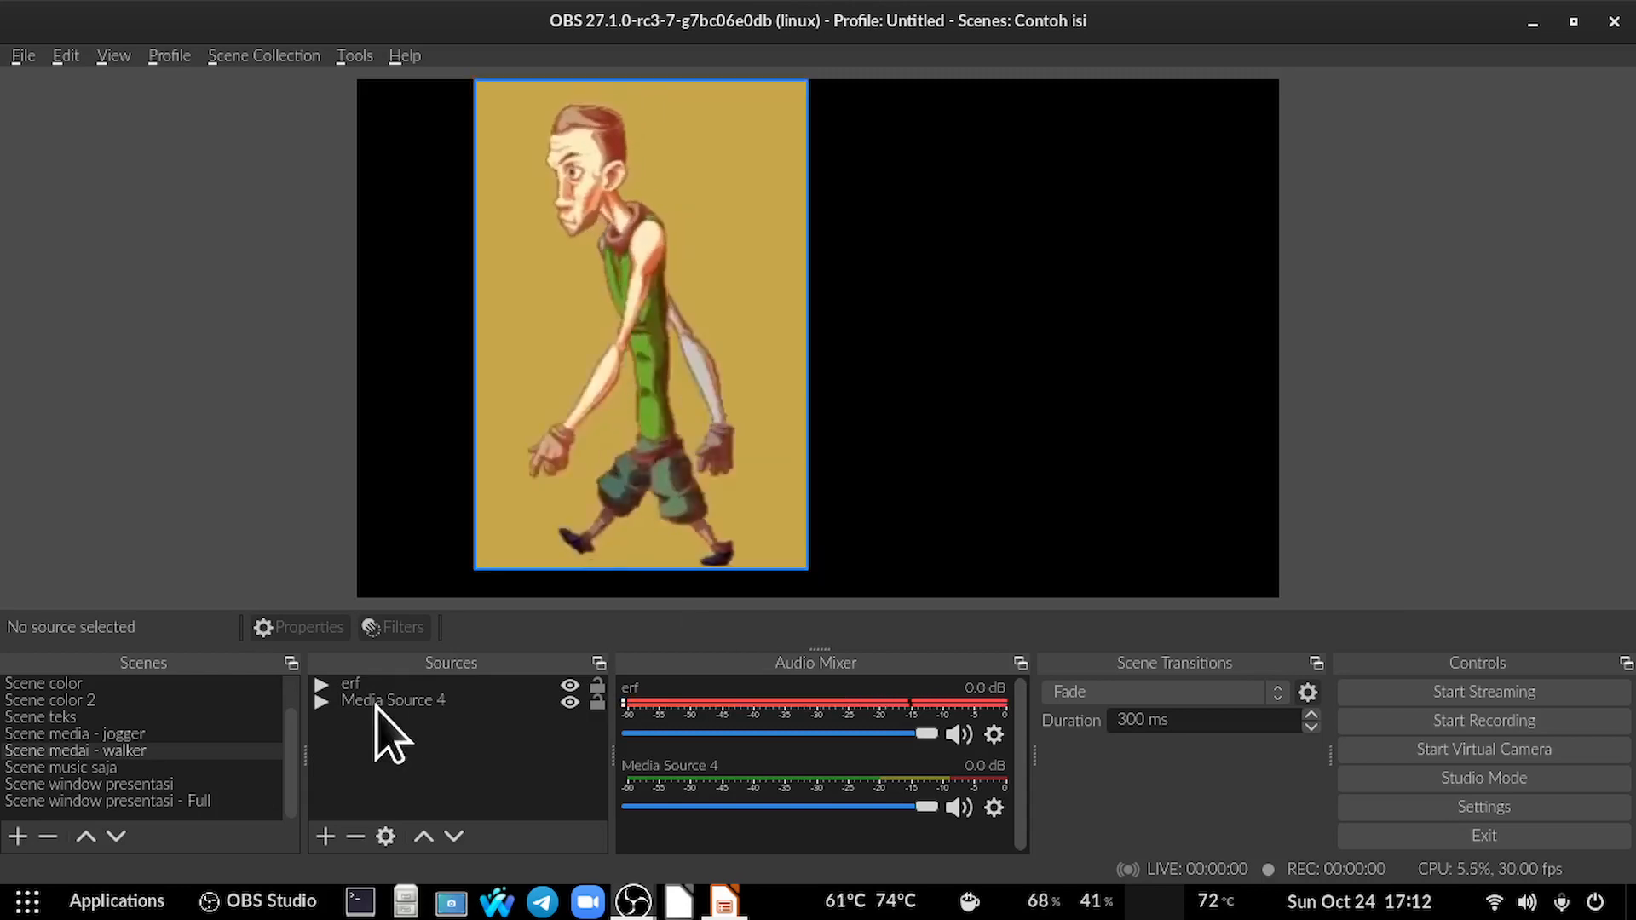
Play Scene music saja and switch to Scene window presentasi with its window capture.
left_click(104, 768)
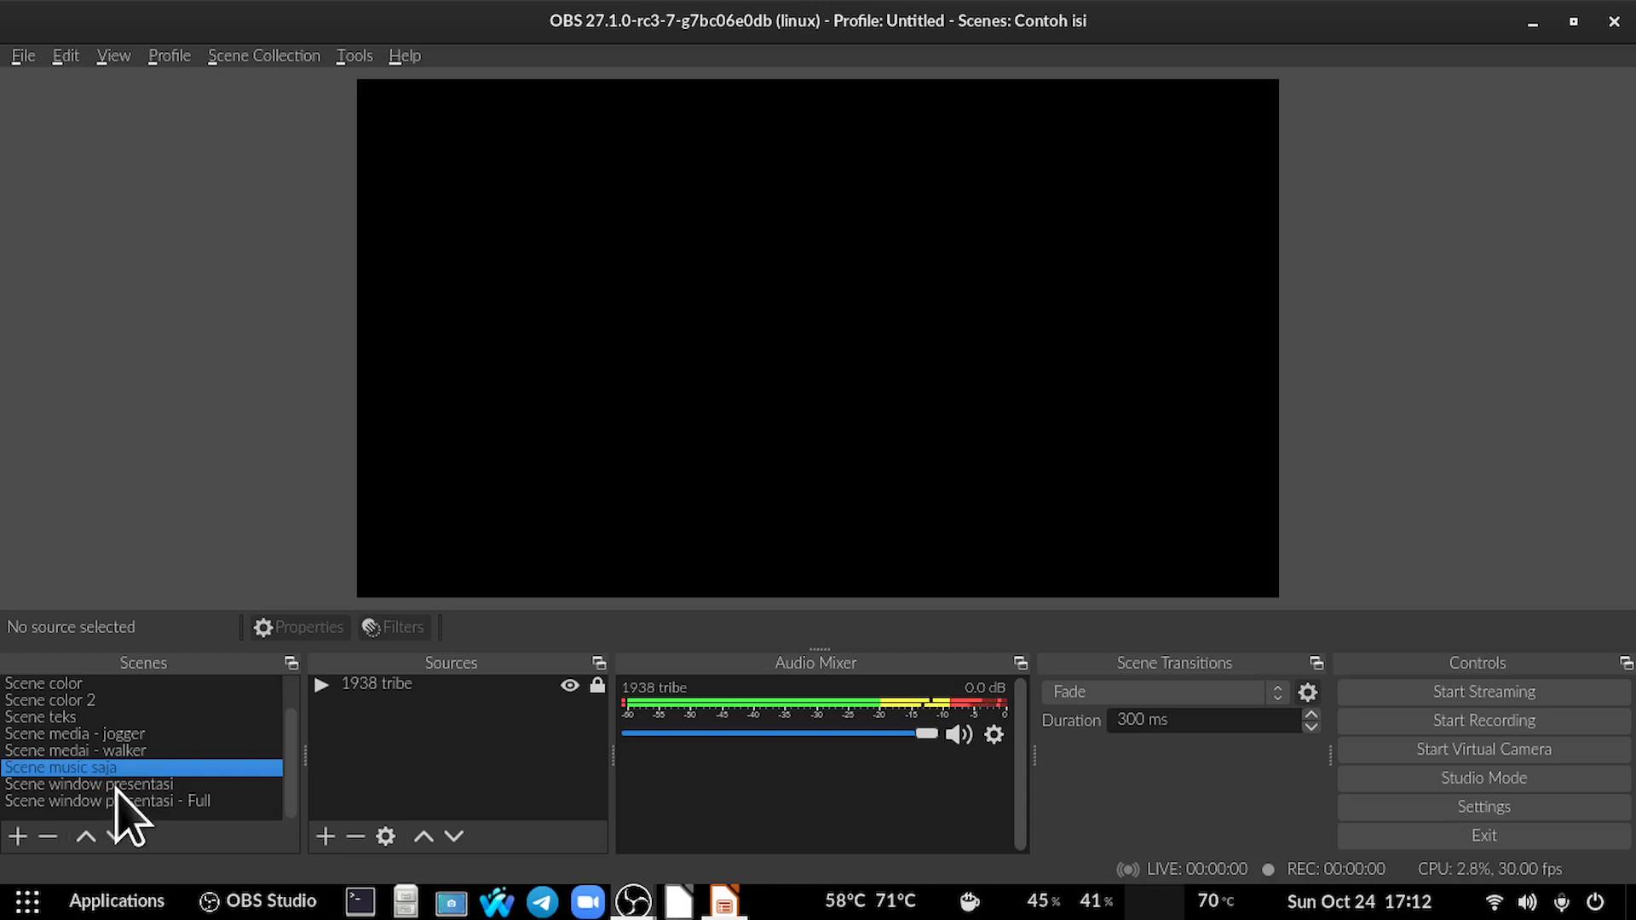
left_click(116, 784)
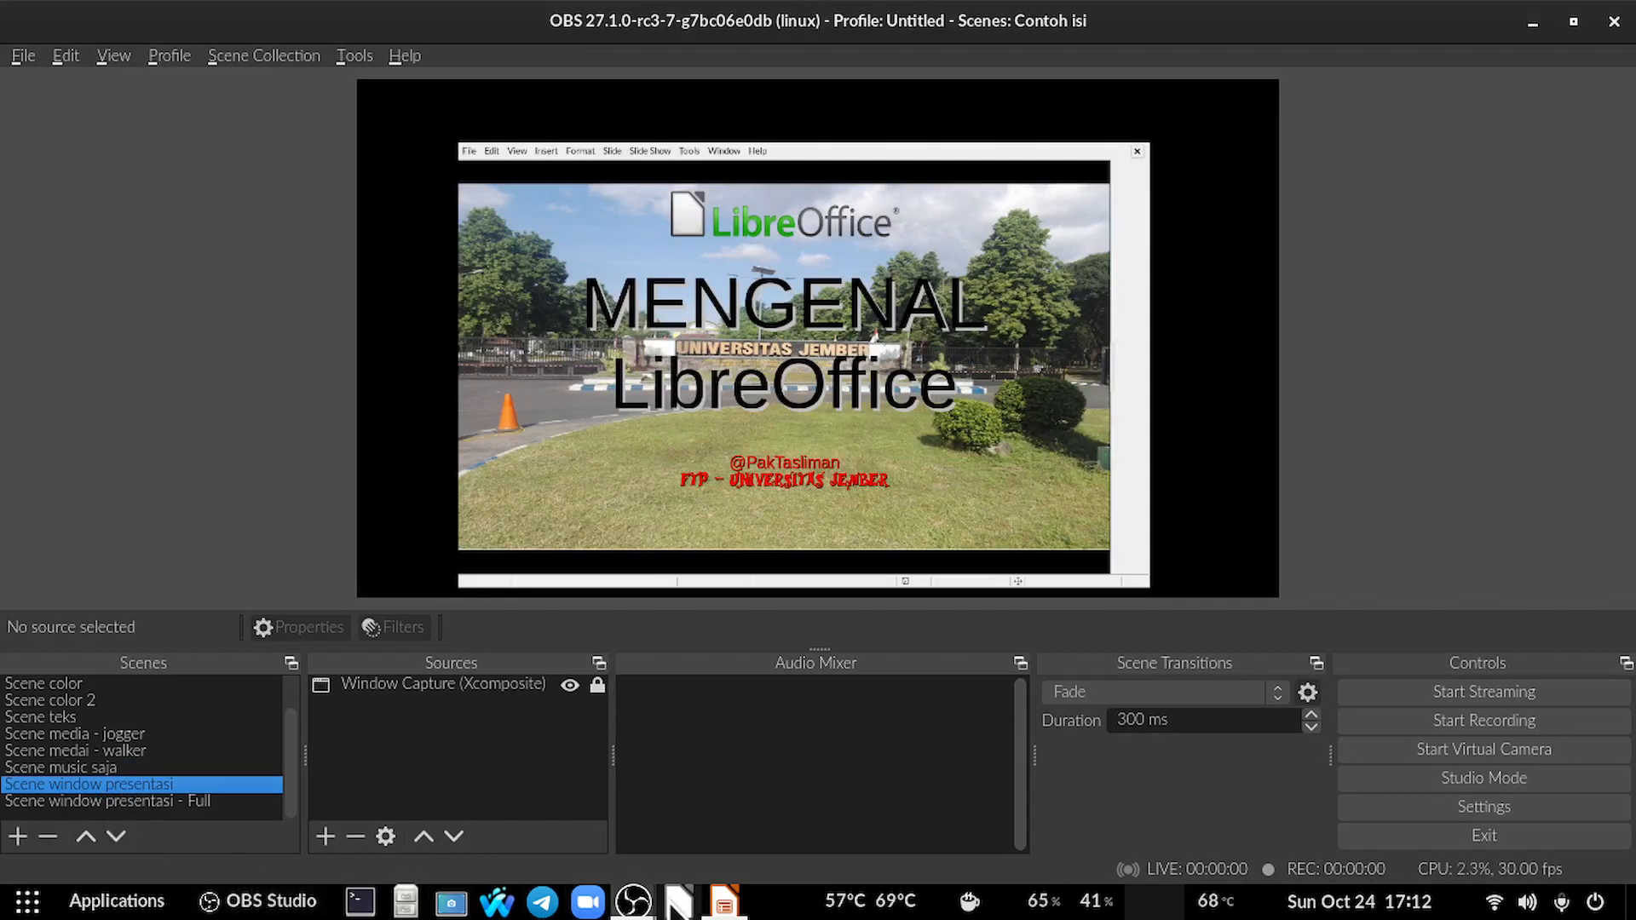
Switch to the LibreOffice Impress slideshow and advance it four slides so the captured window follows along.
left_click(727, 901)
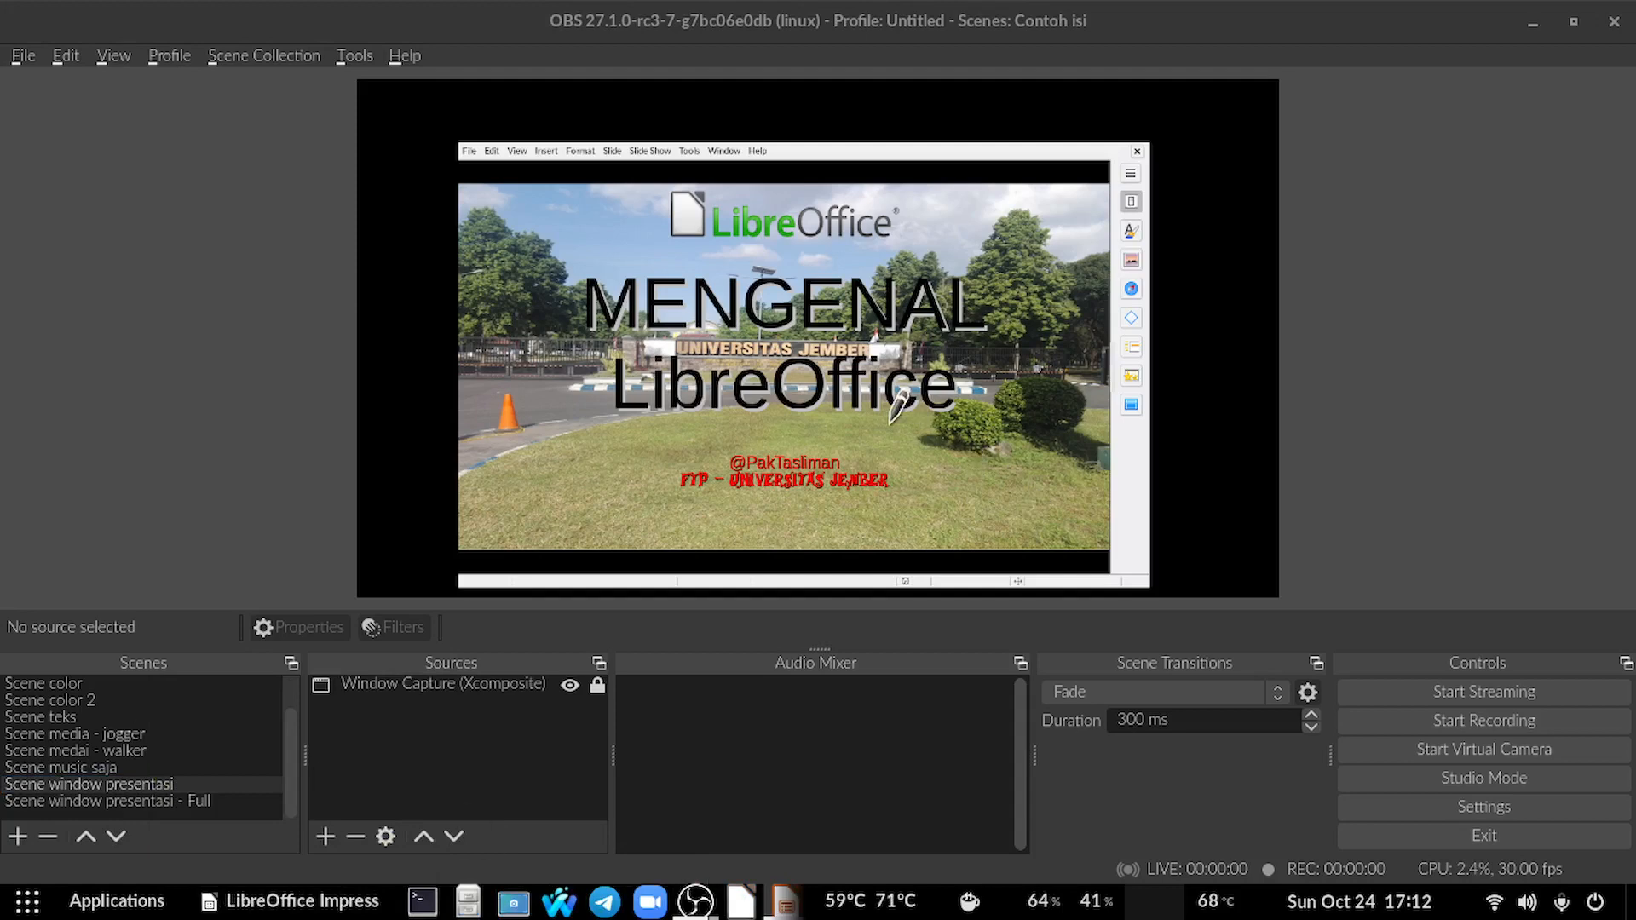
key("Right")
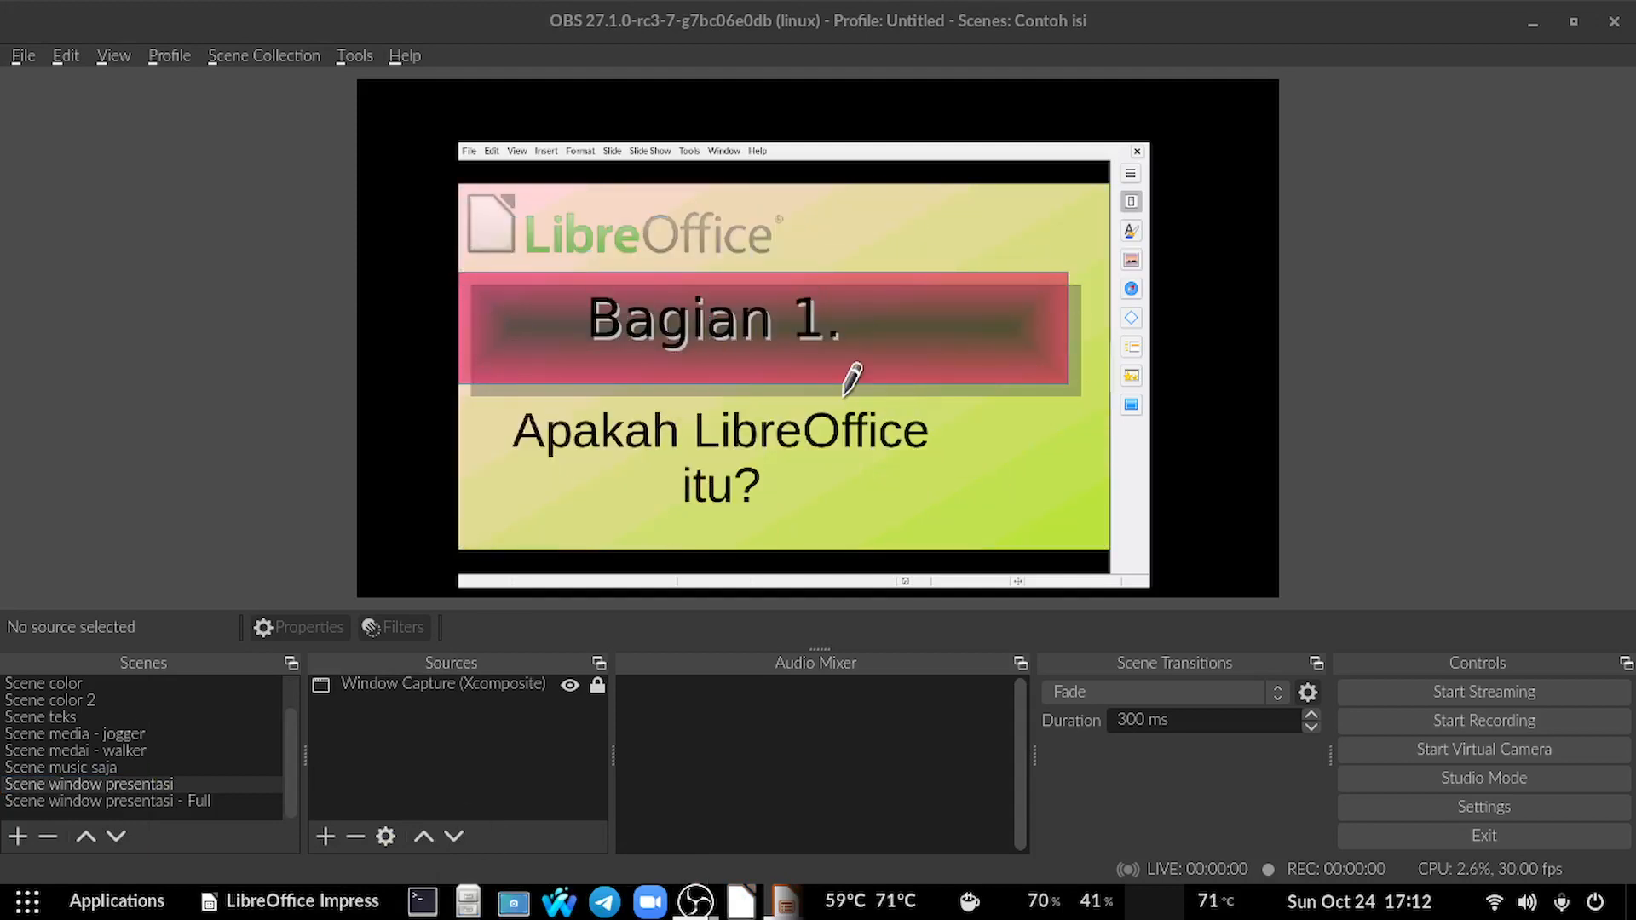
key("Right")
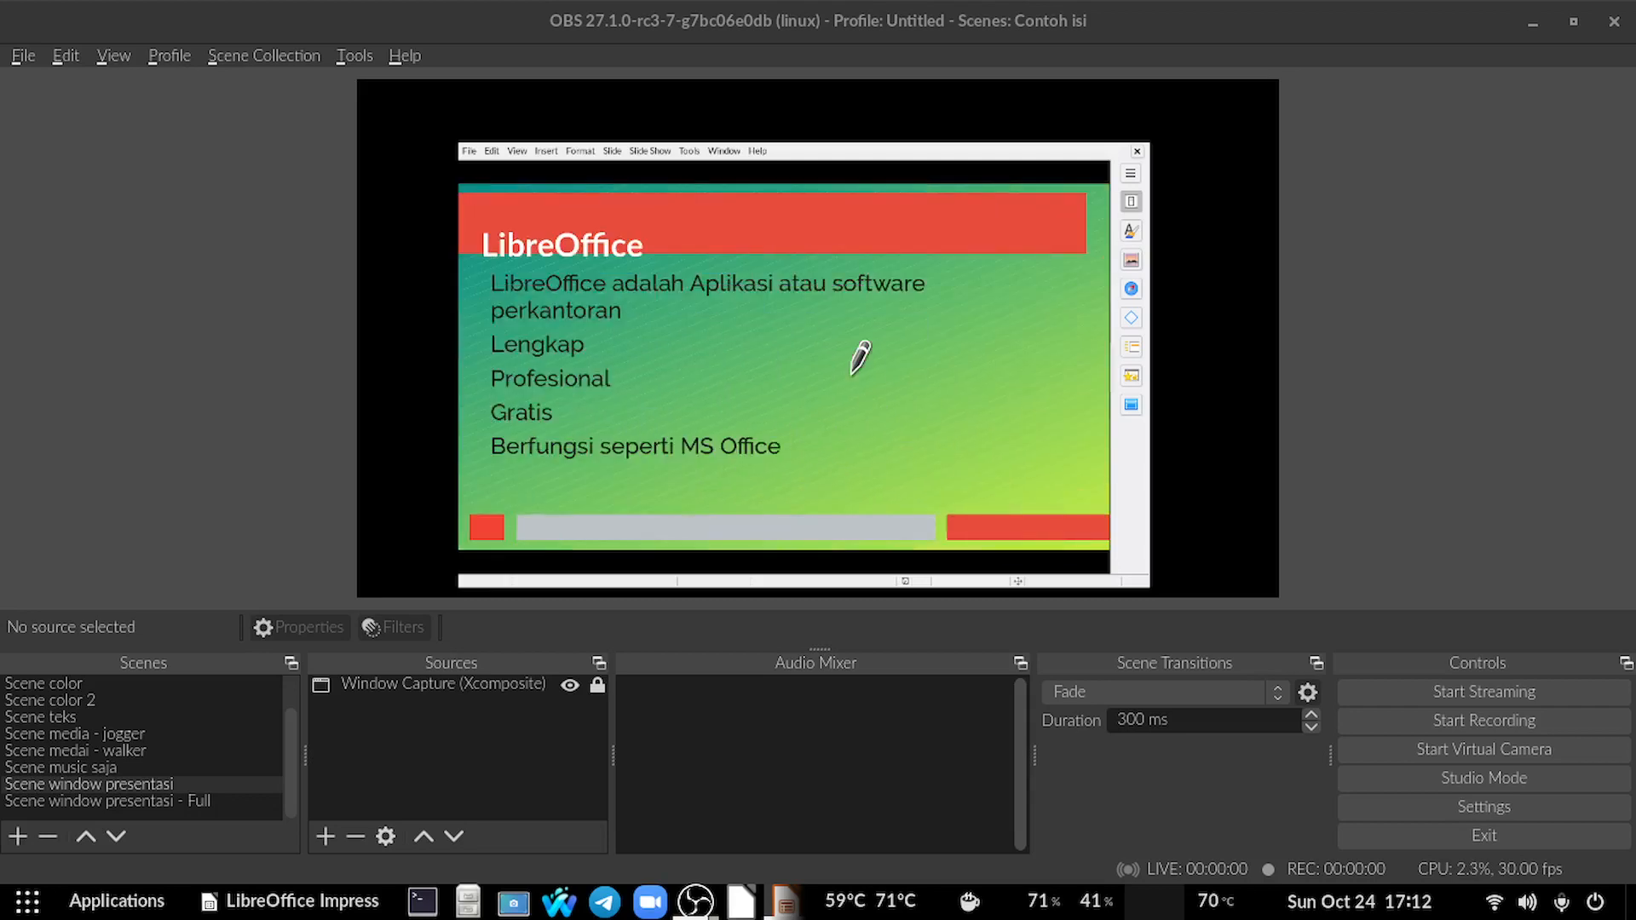
key("Right")
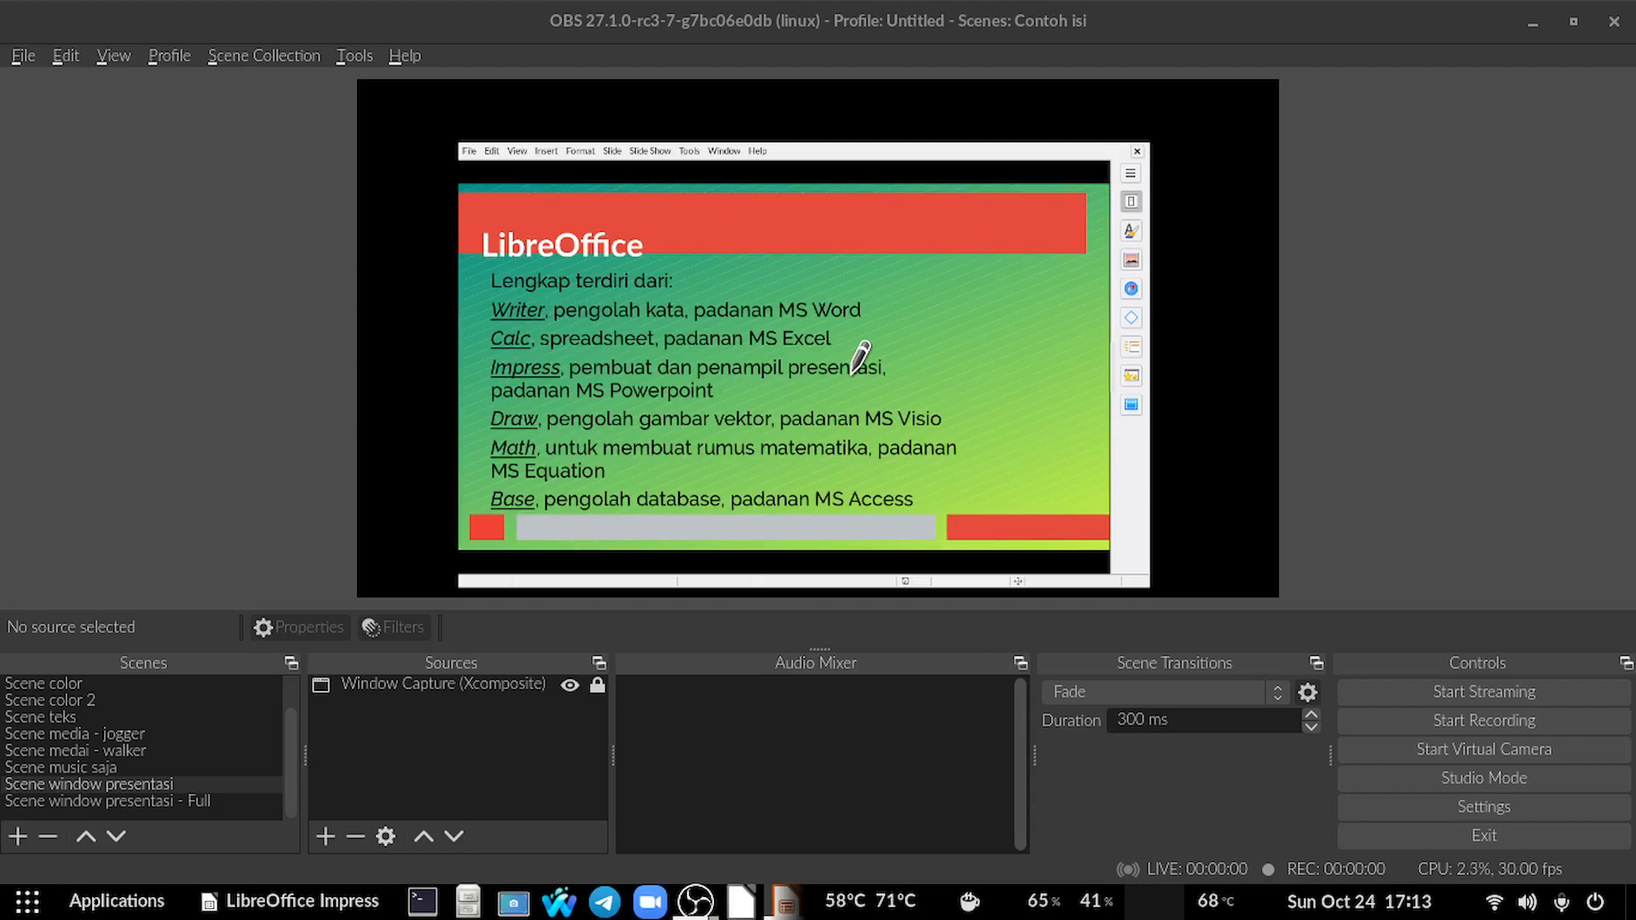
key("Right")
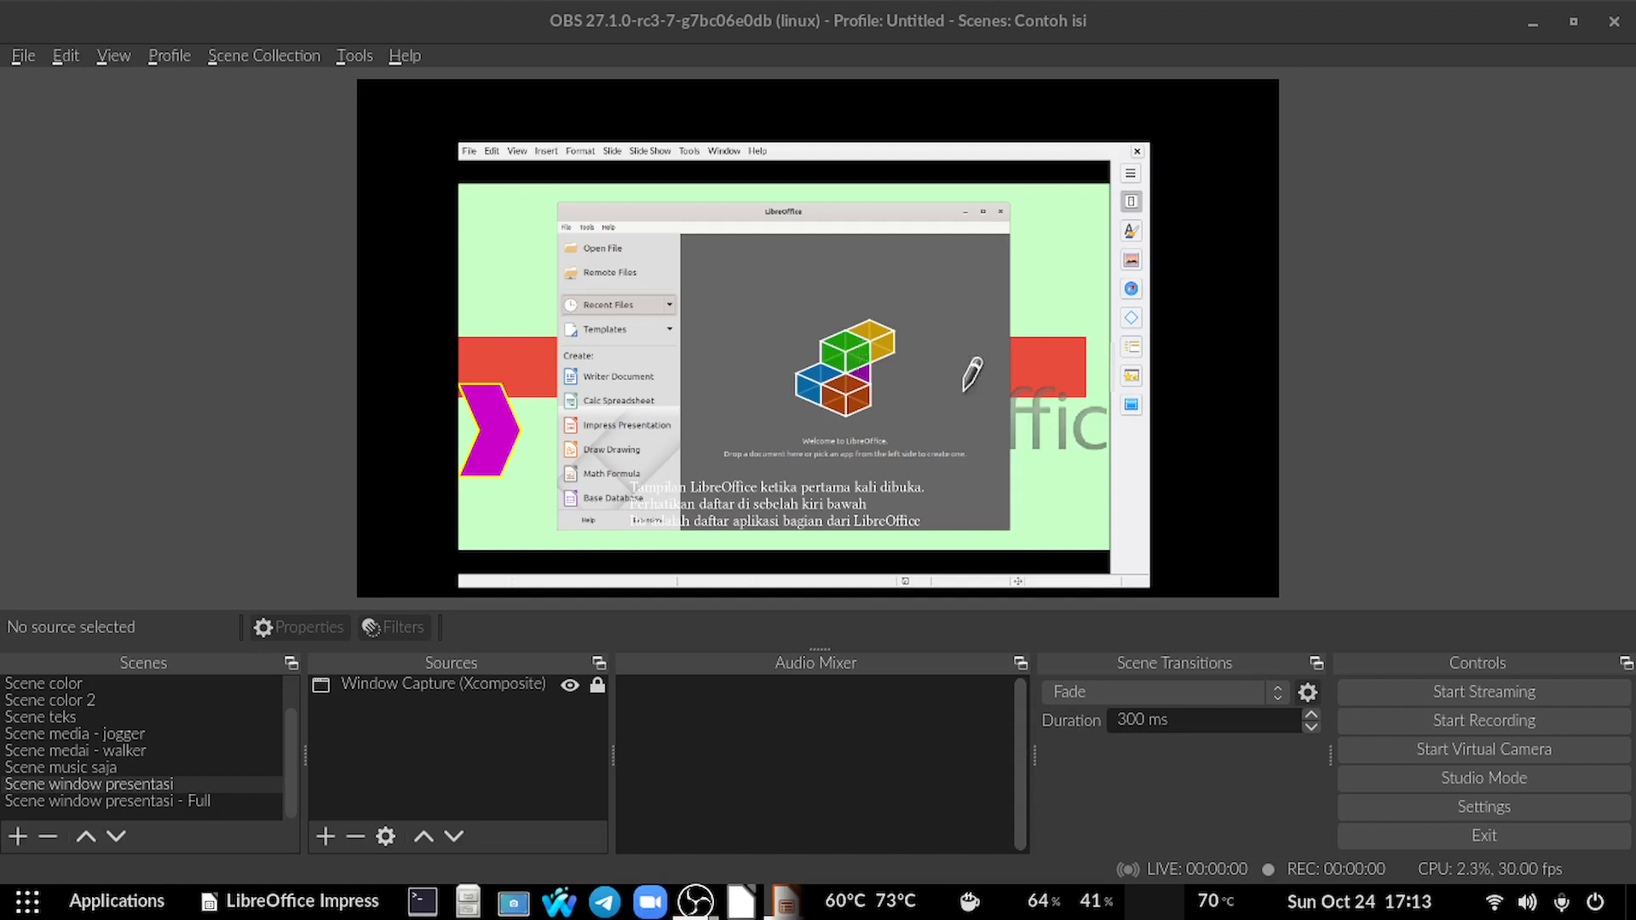
Switch to Scene window presentasi - Full and advance the Impress slideshow by one slide.
left_click(91, 802)
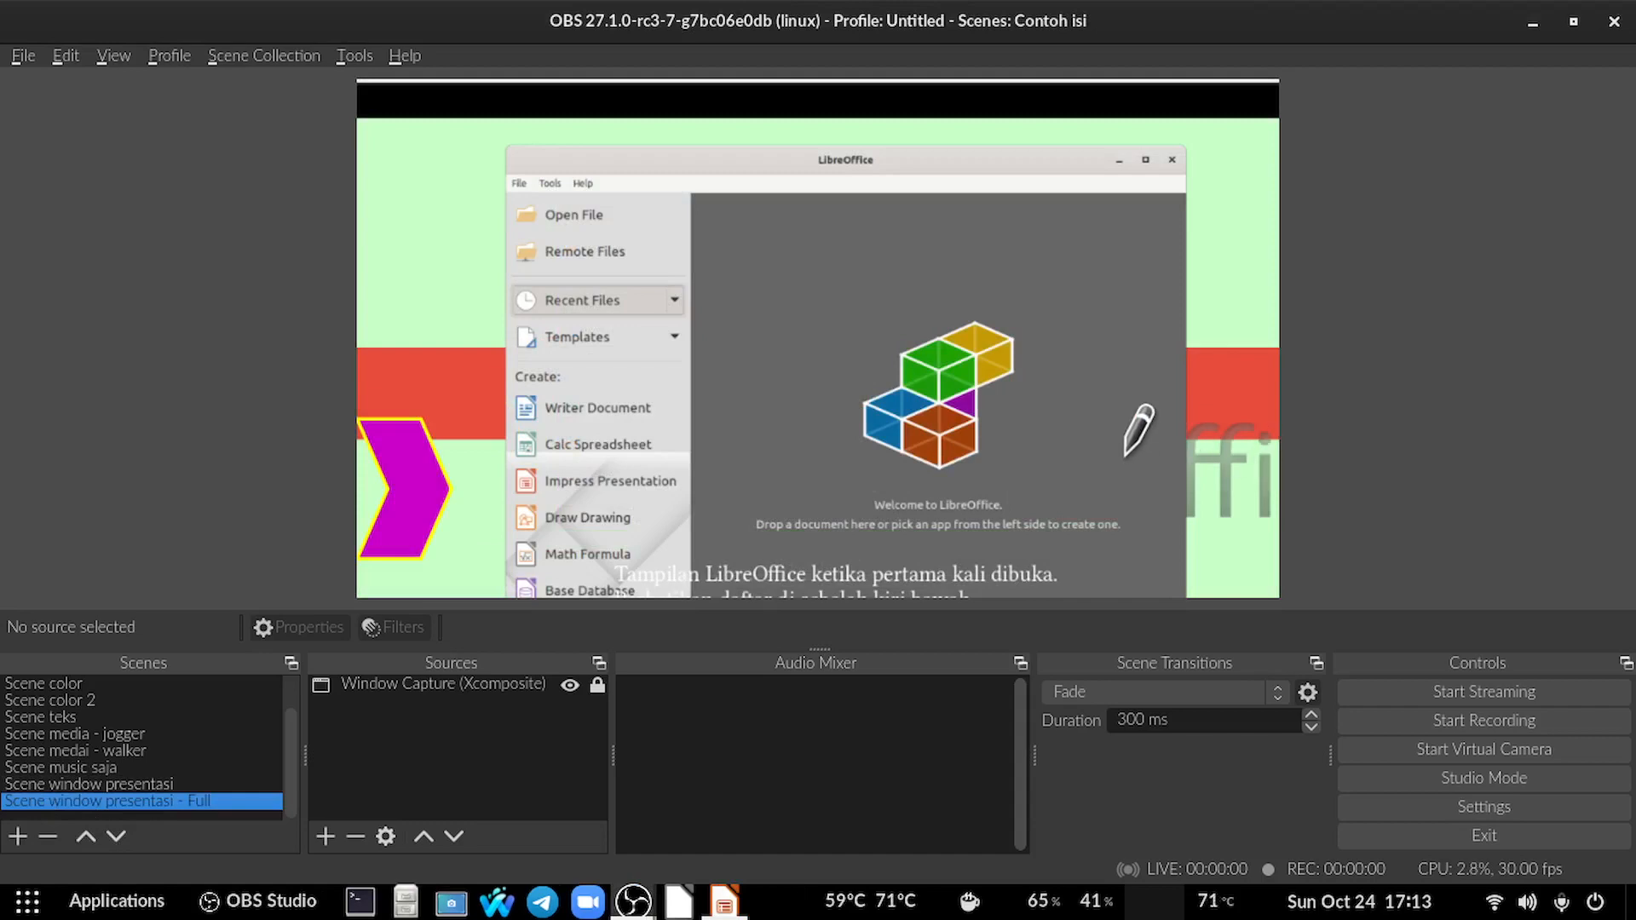
right_click(1076, 412)
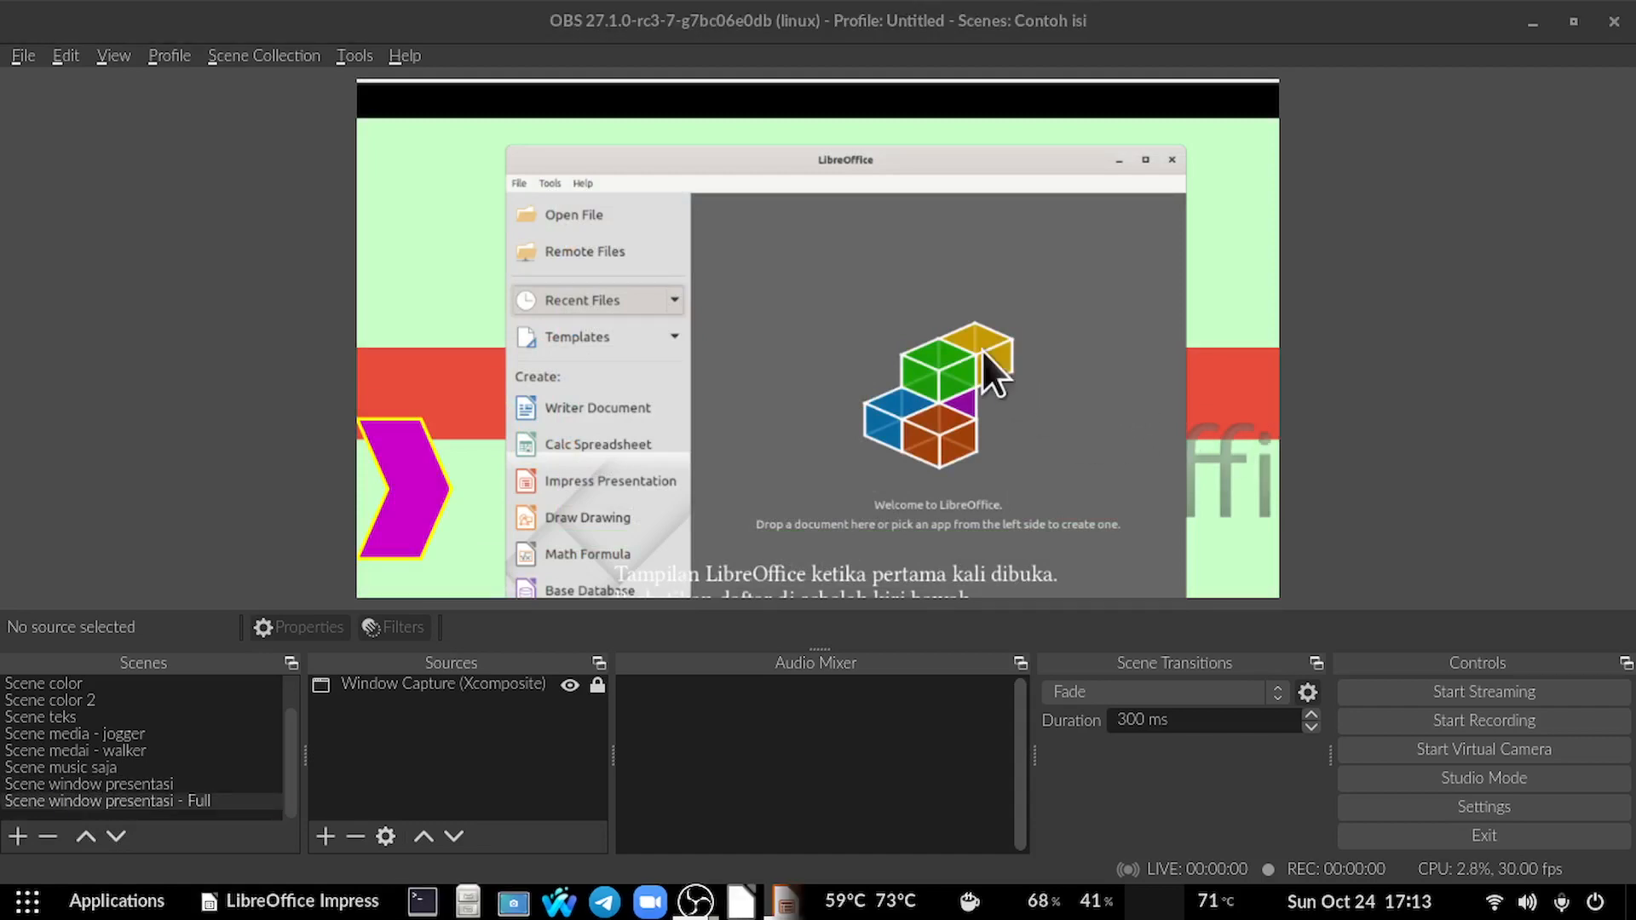
key("Right")
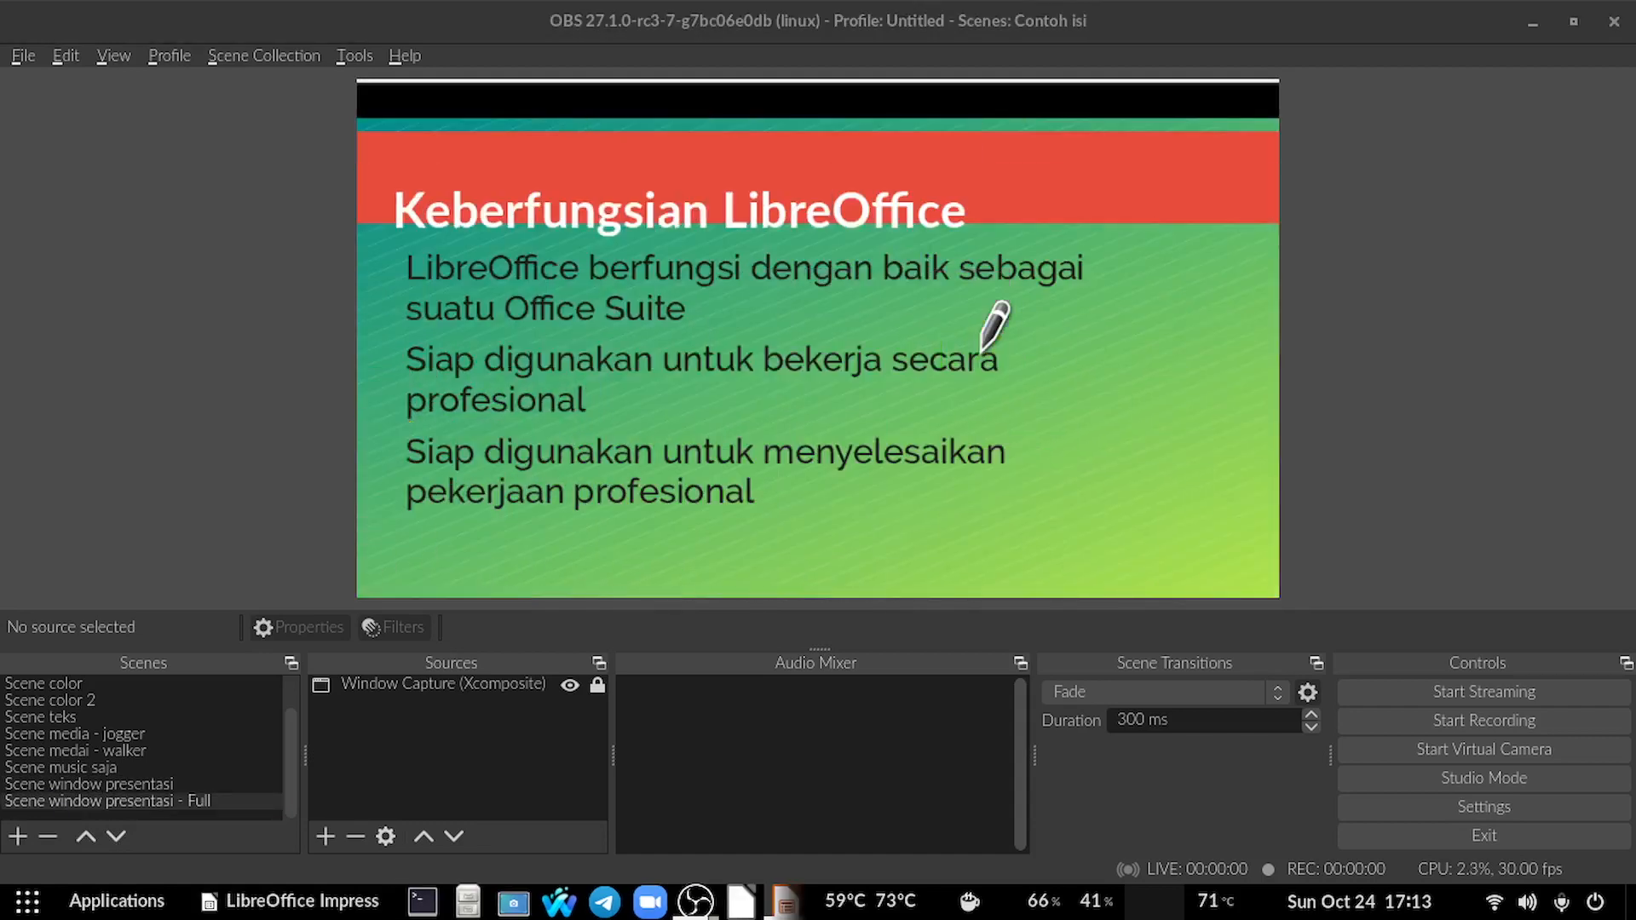
Advance the Impress slideshow one more slide and switch to the Scene media - jogger scene.
key("Right")
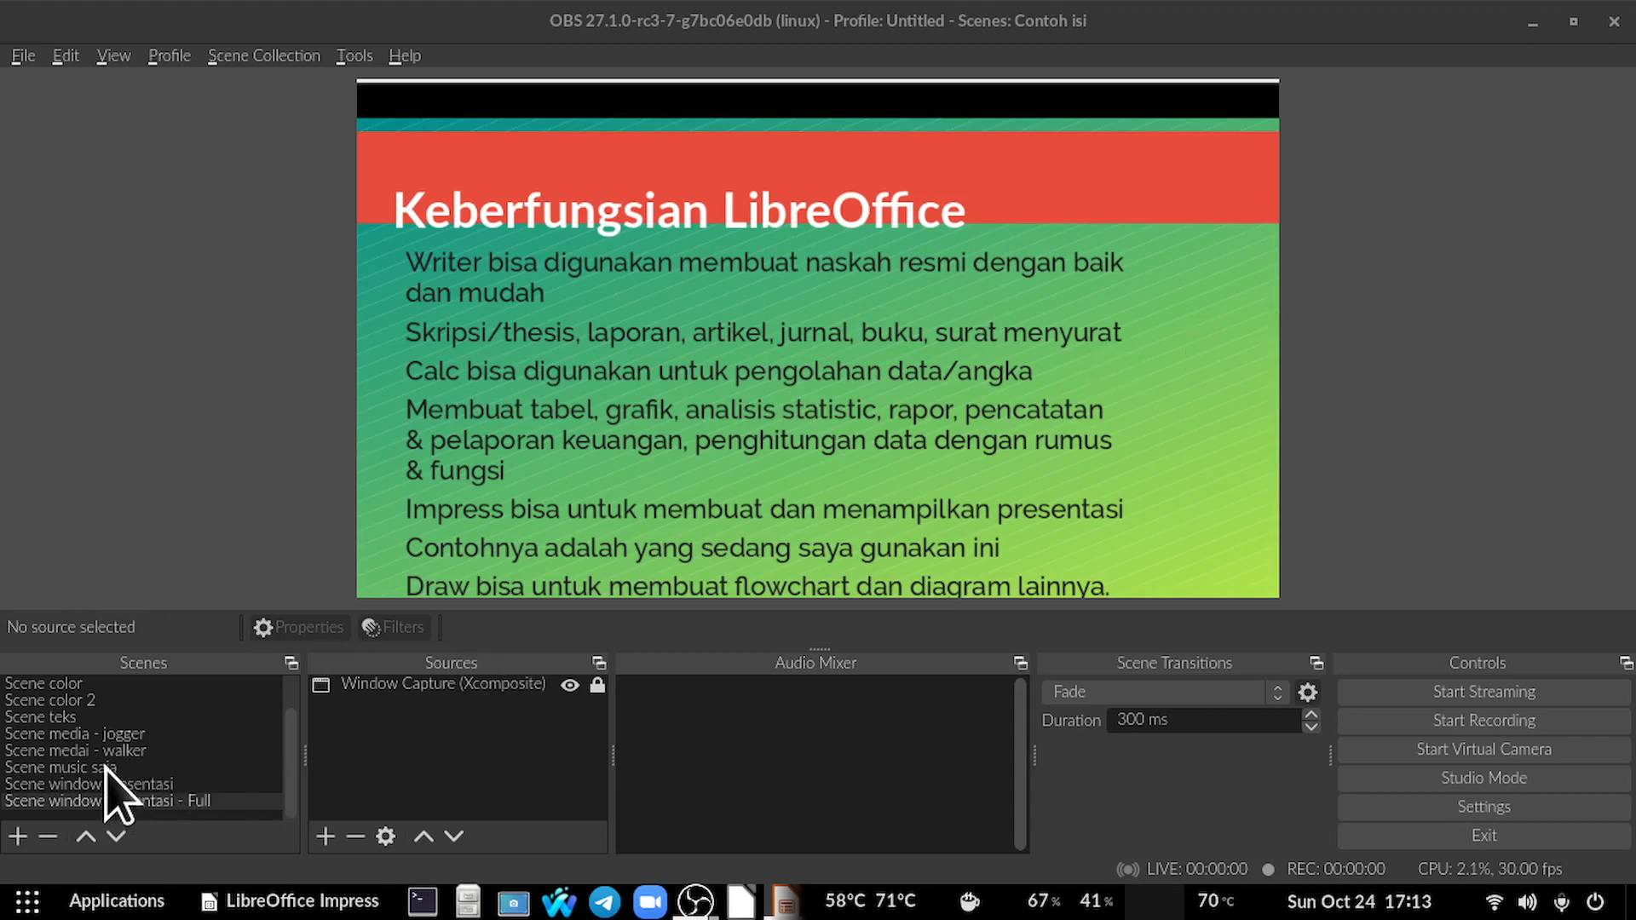
left_click(98, 736)
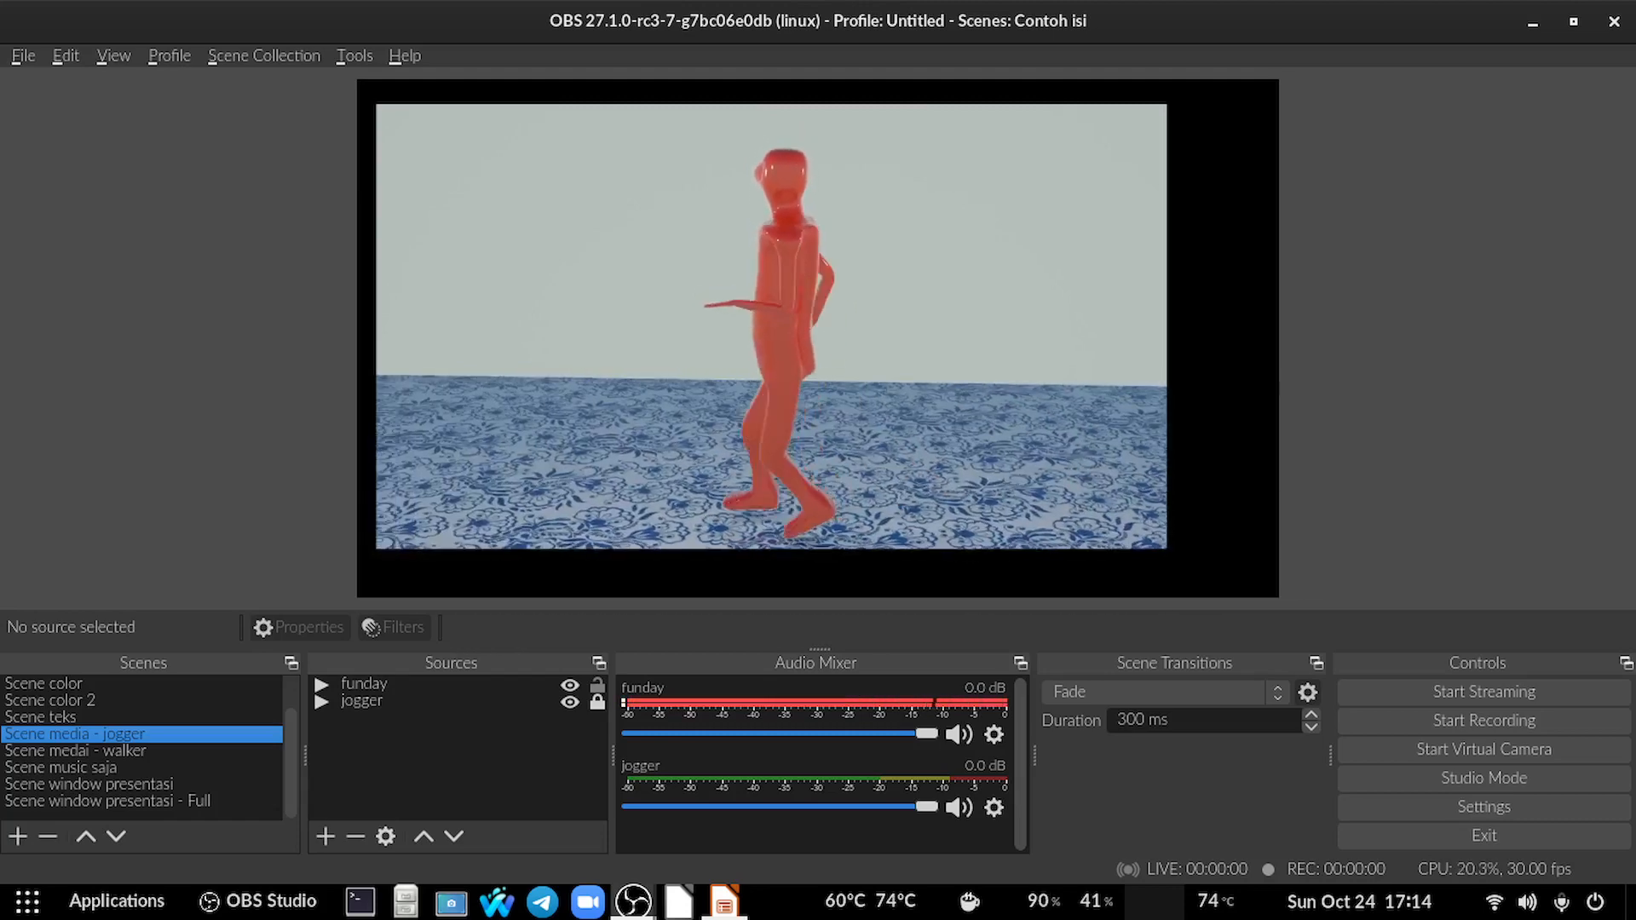
Switch to the Untitled scene collection and add a scene named gambar.
left_click(240, 56)
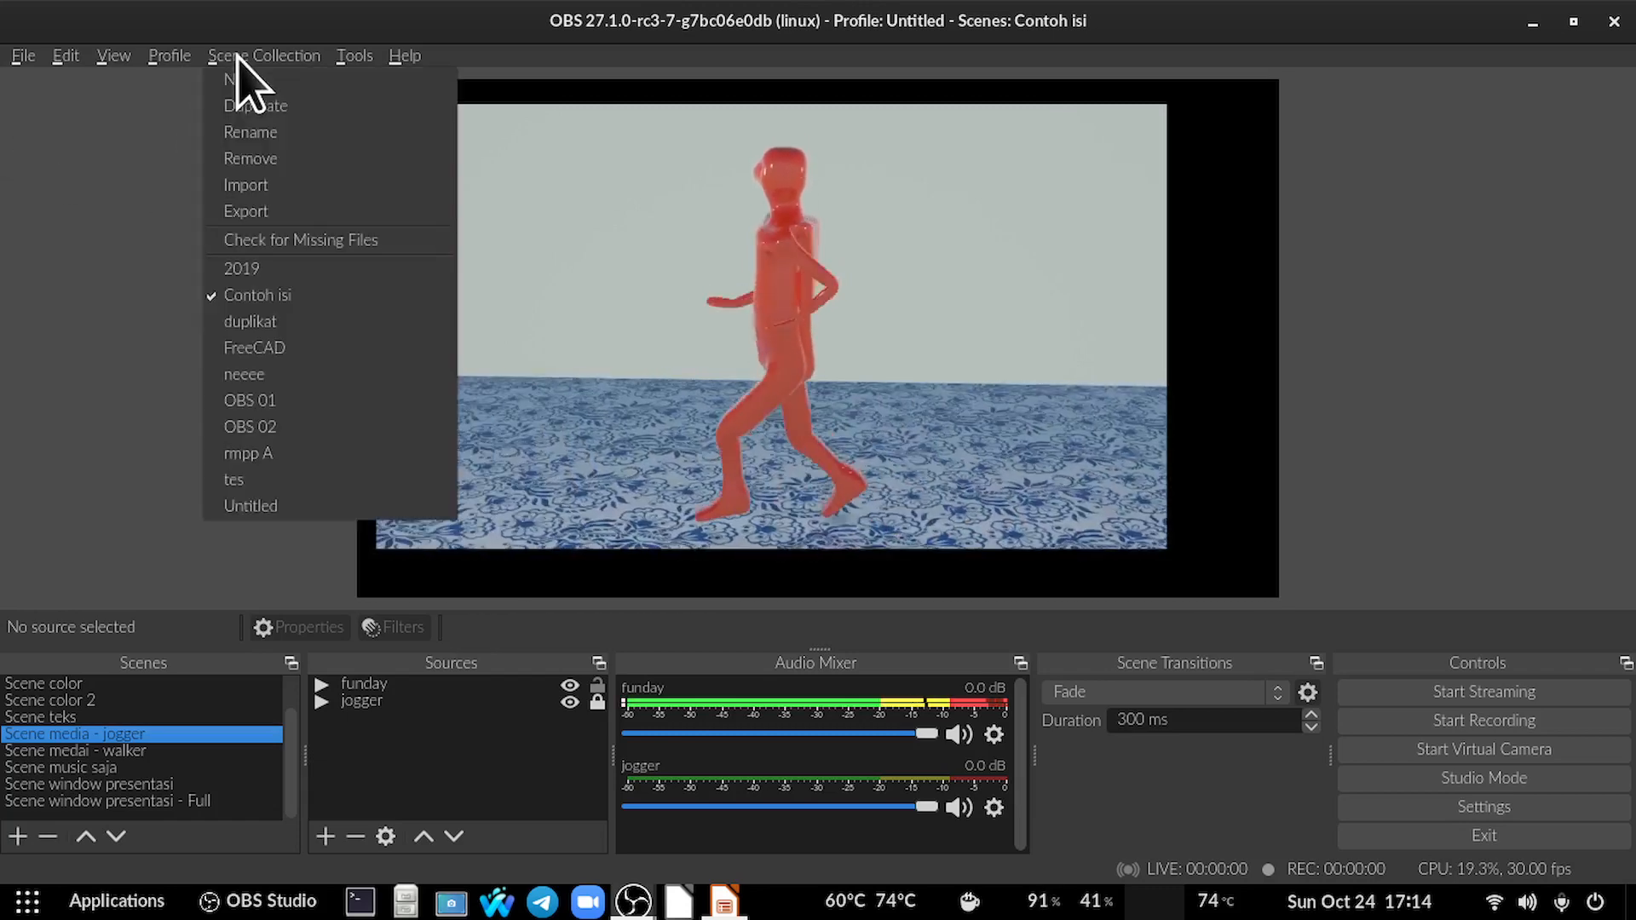
left_click(280, 508)
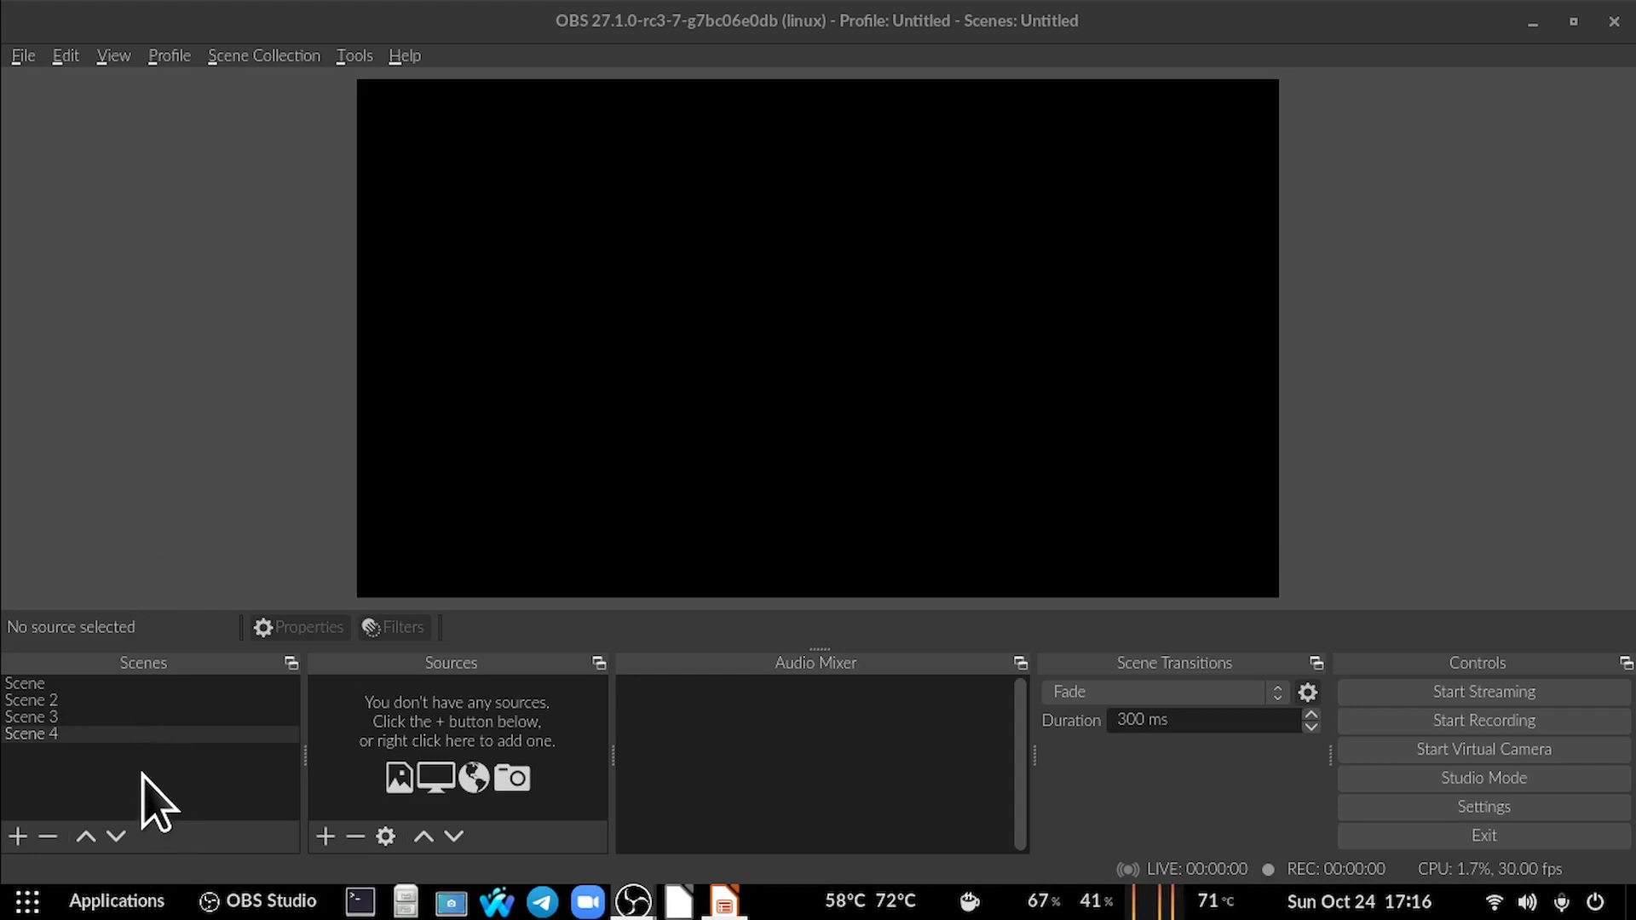
left_click(18, 835)
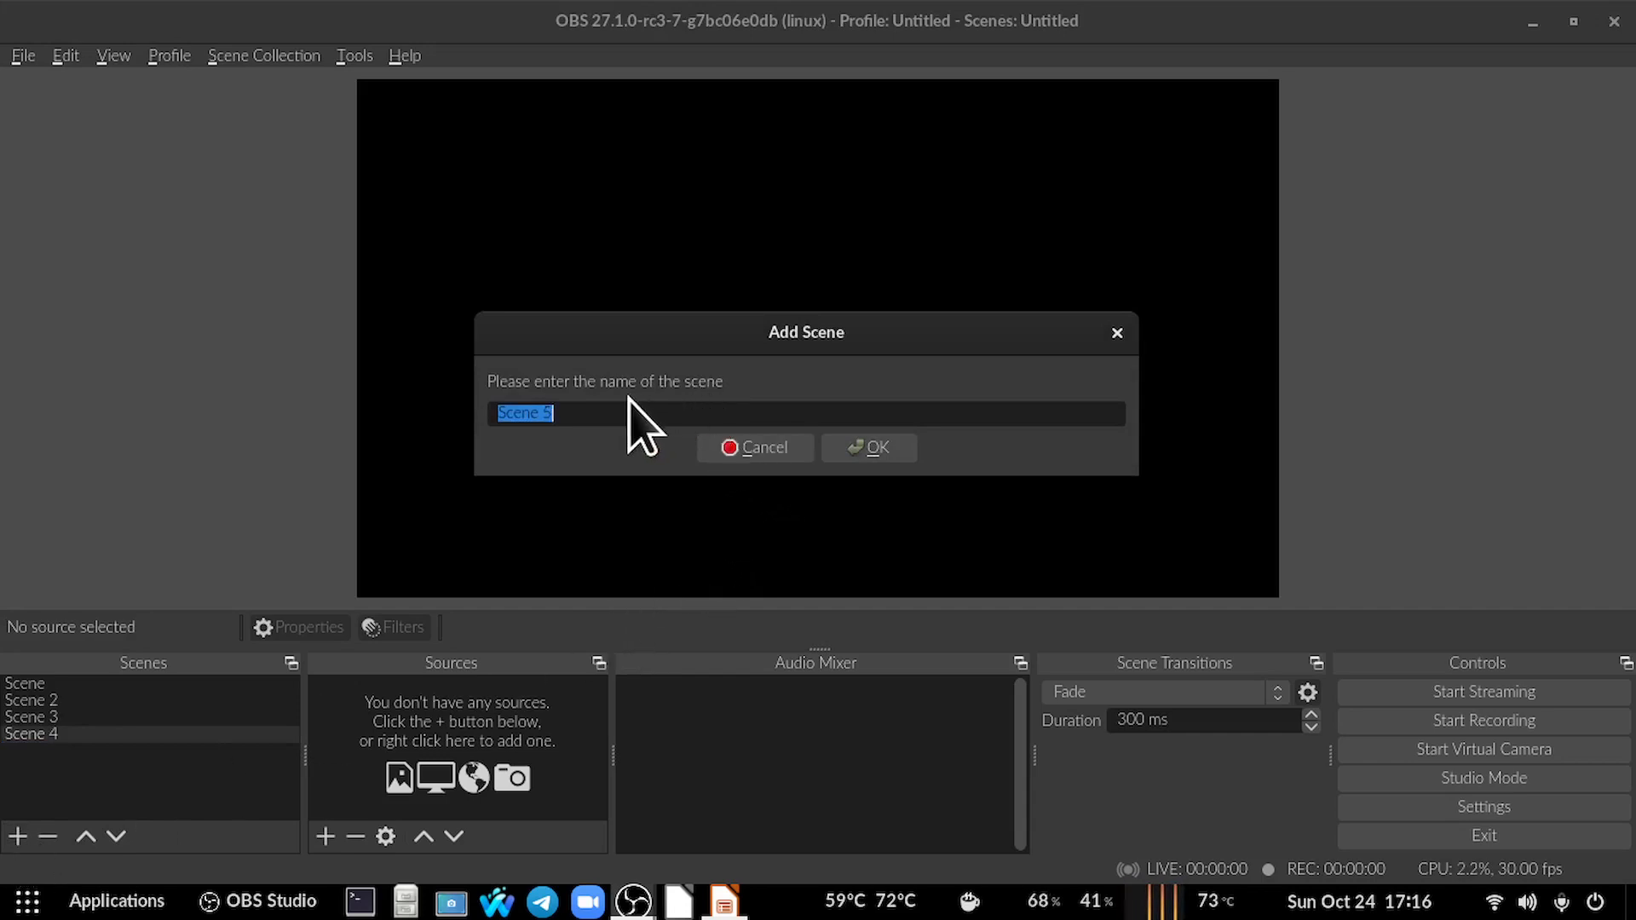
type("g")
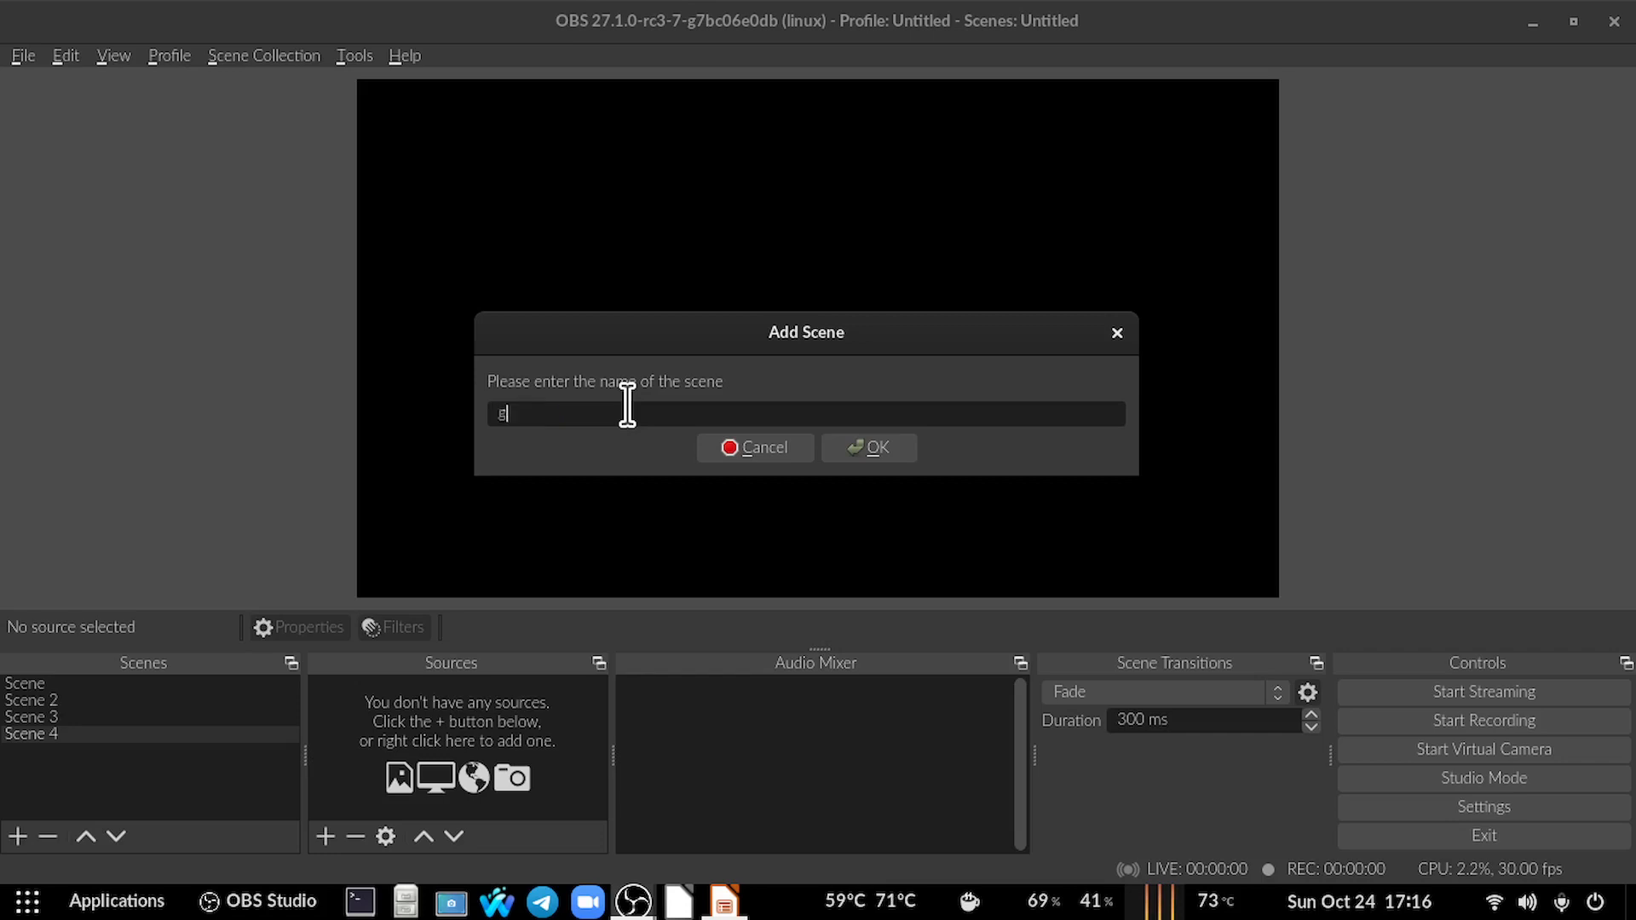
type("ambar")
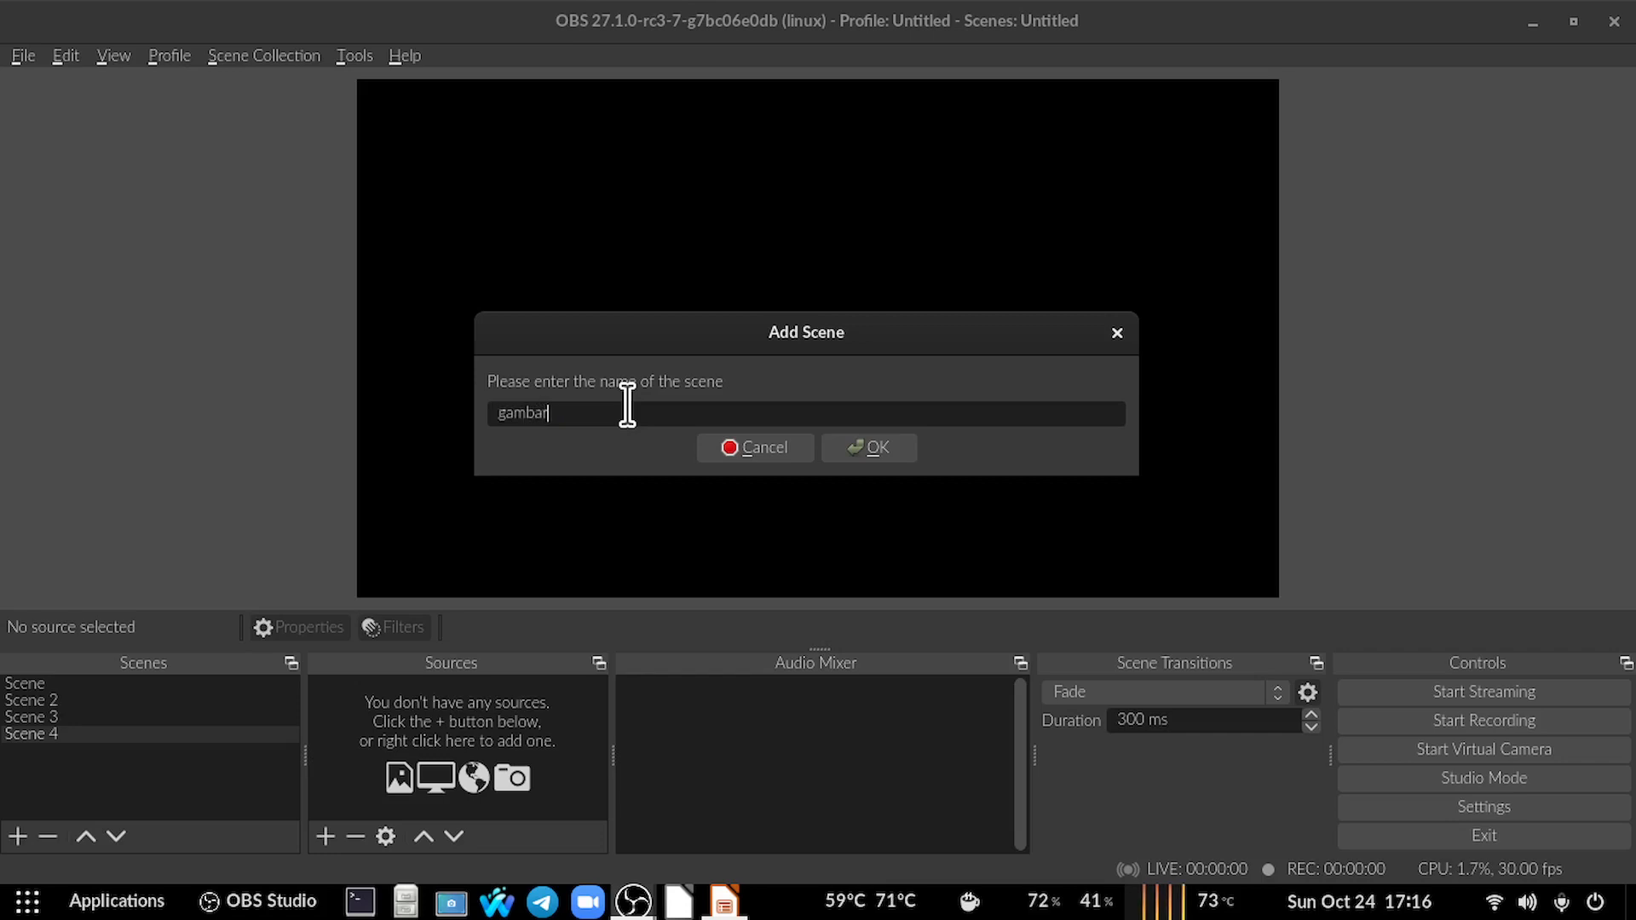
left_click(867, 447)
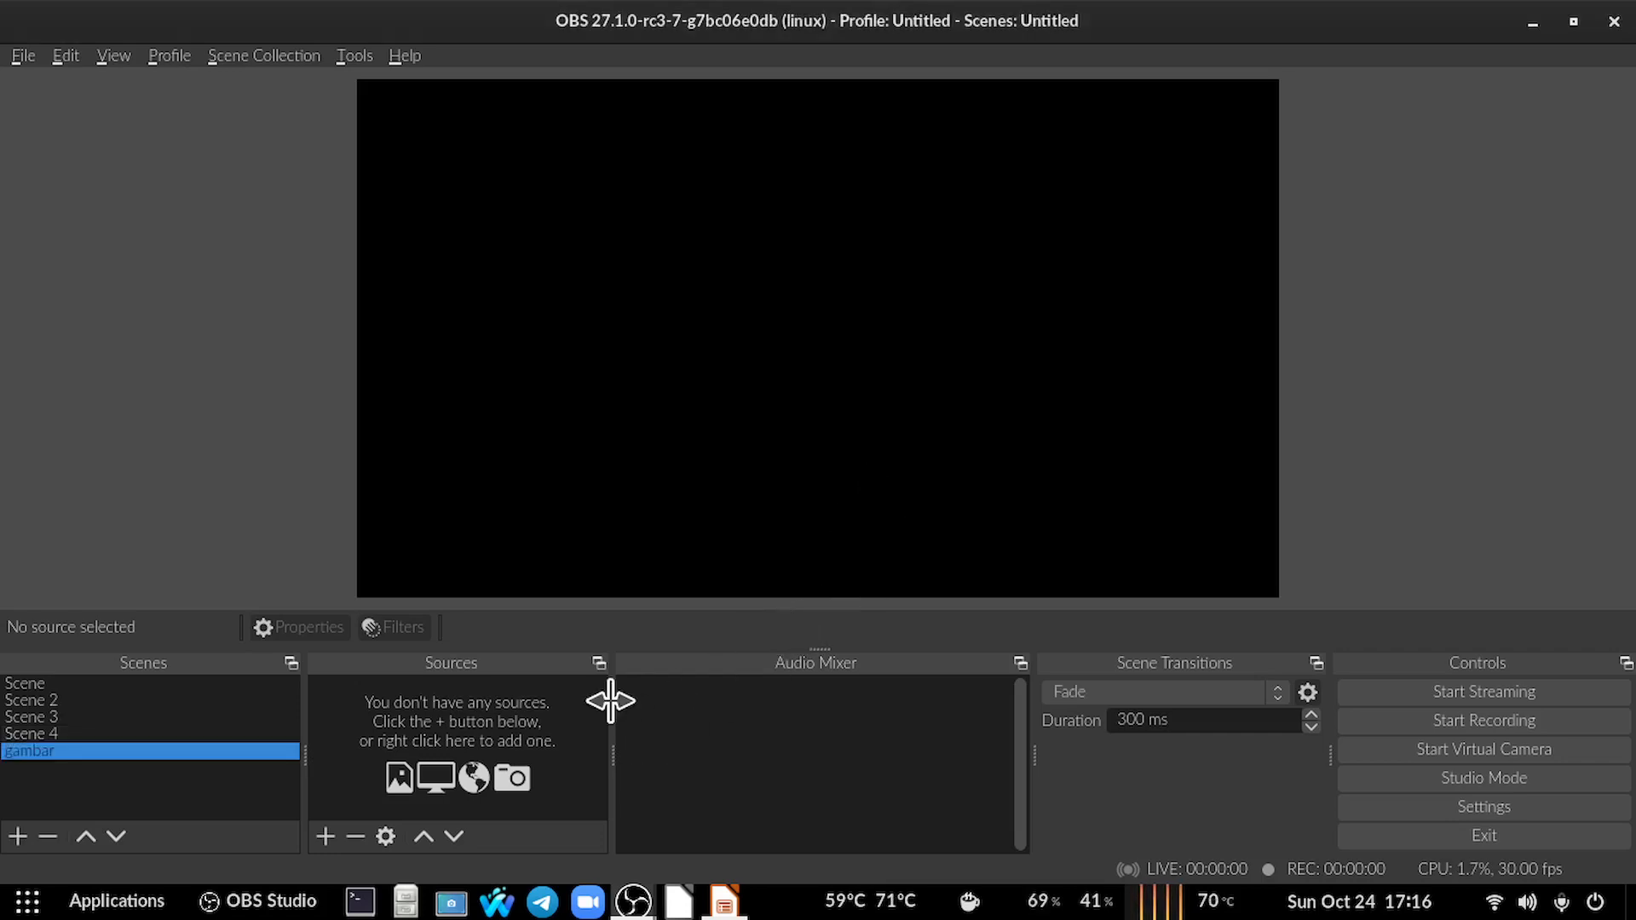
Create a new Image source in the gambar scene, keeping the default name.
left_click(325, 837)
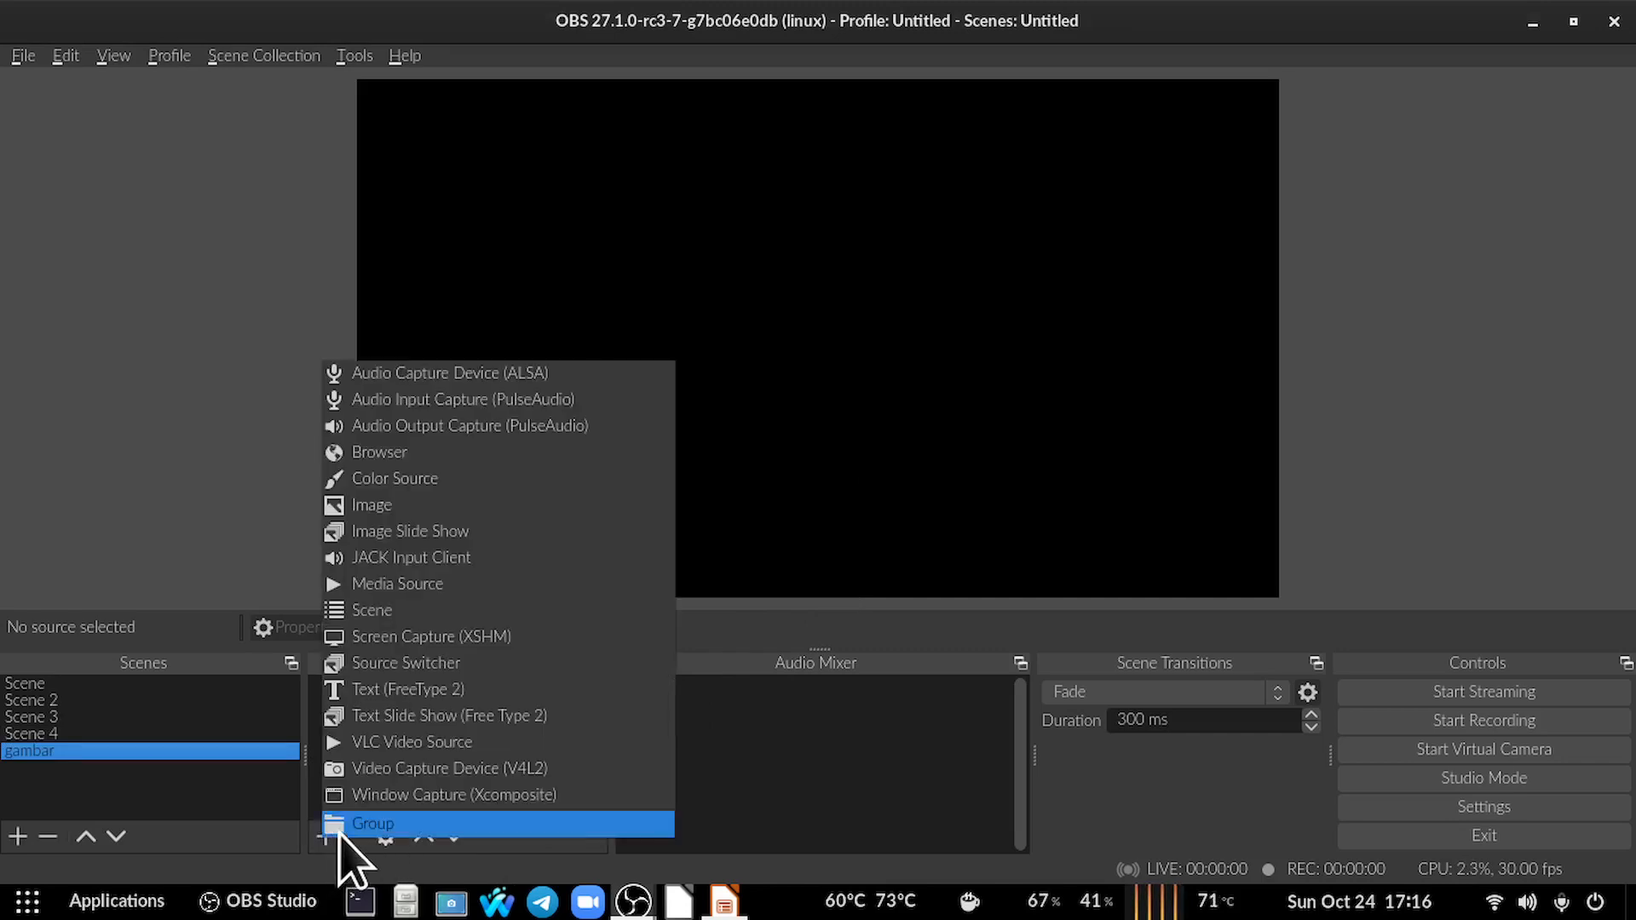
left_click(385, 507)
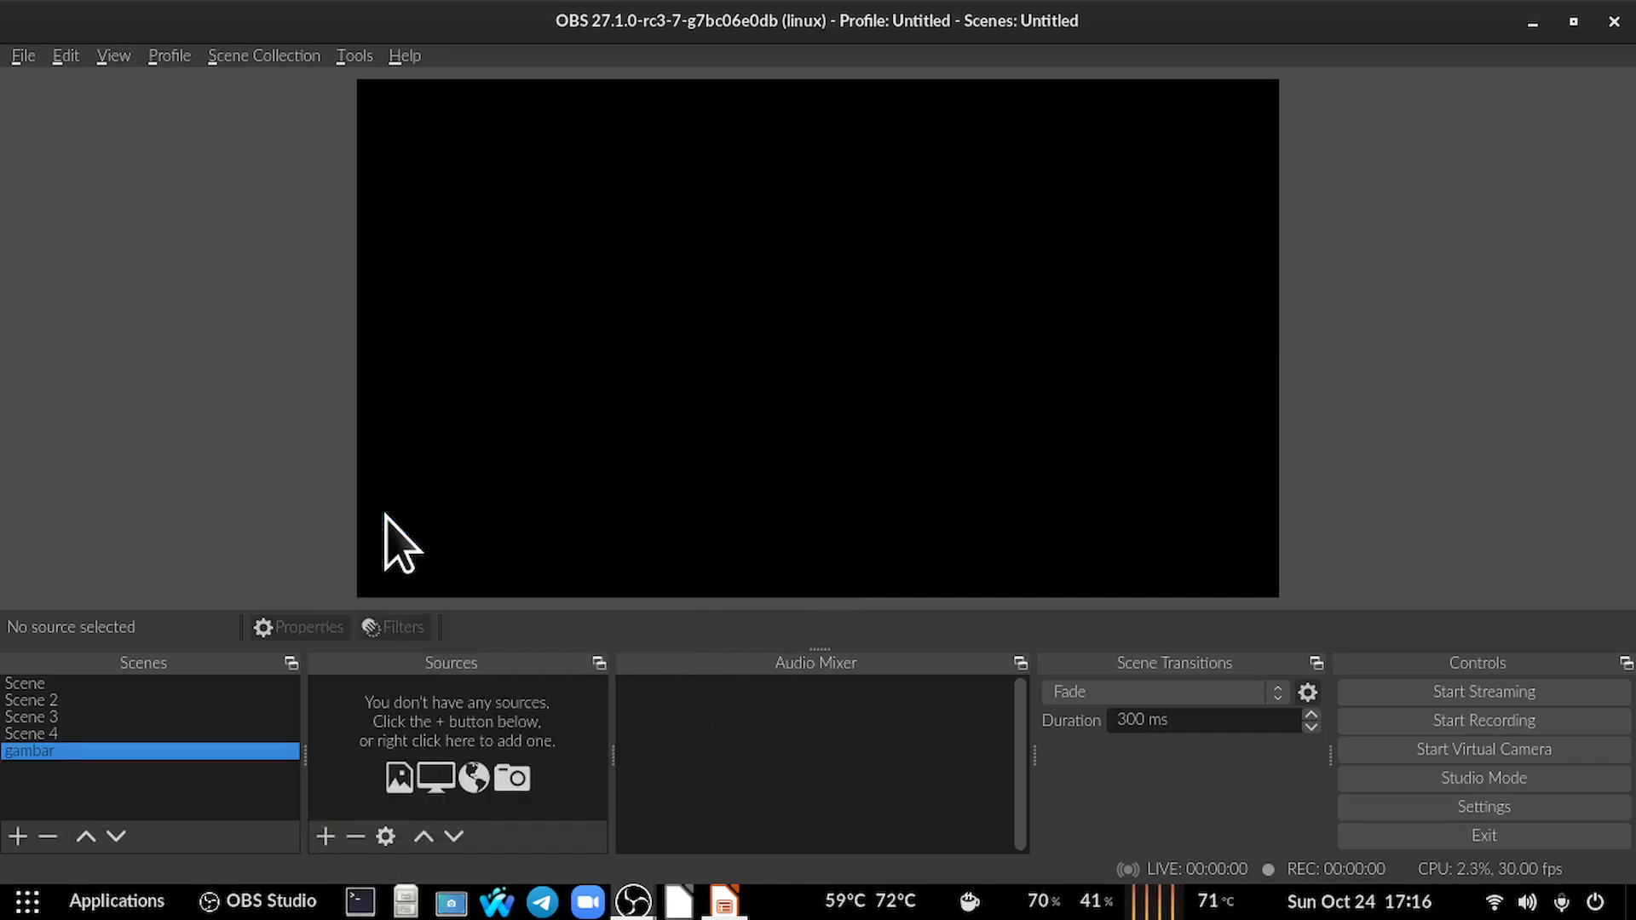
left_click(951, 574)
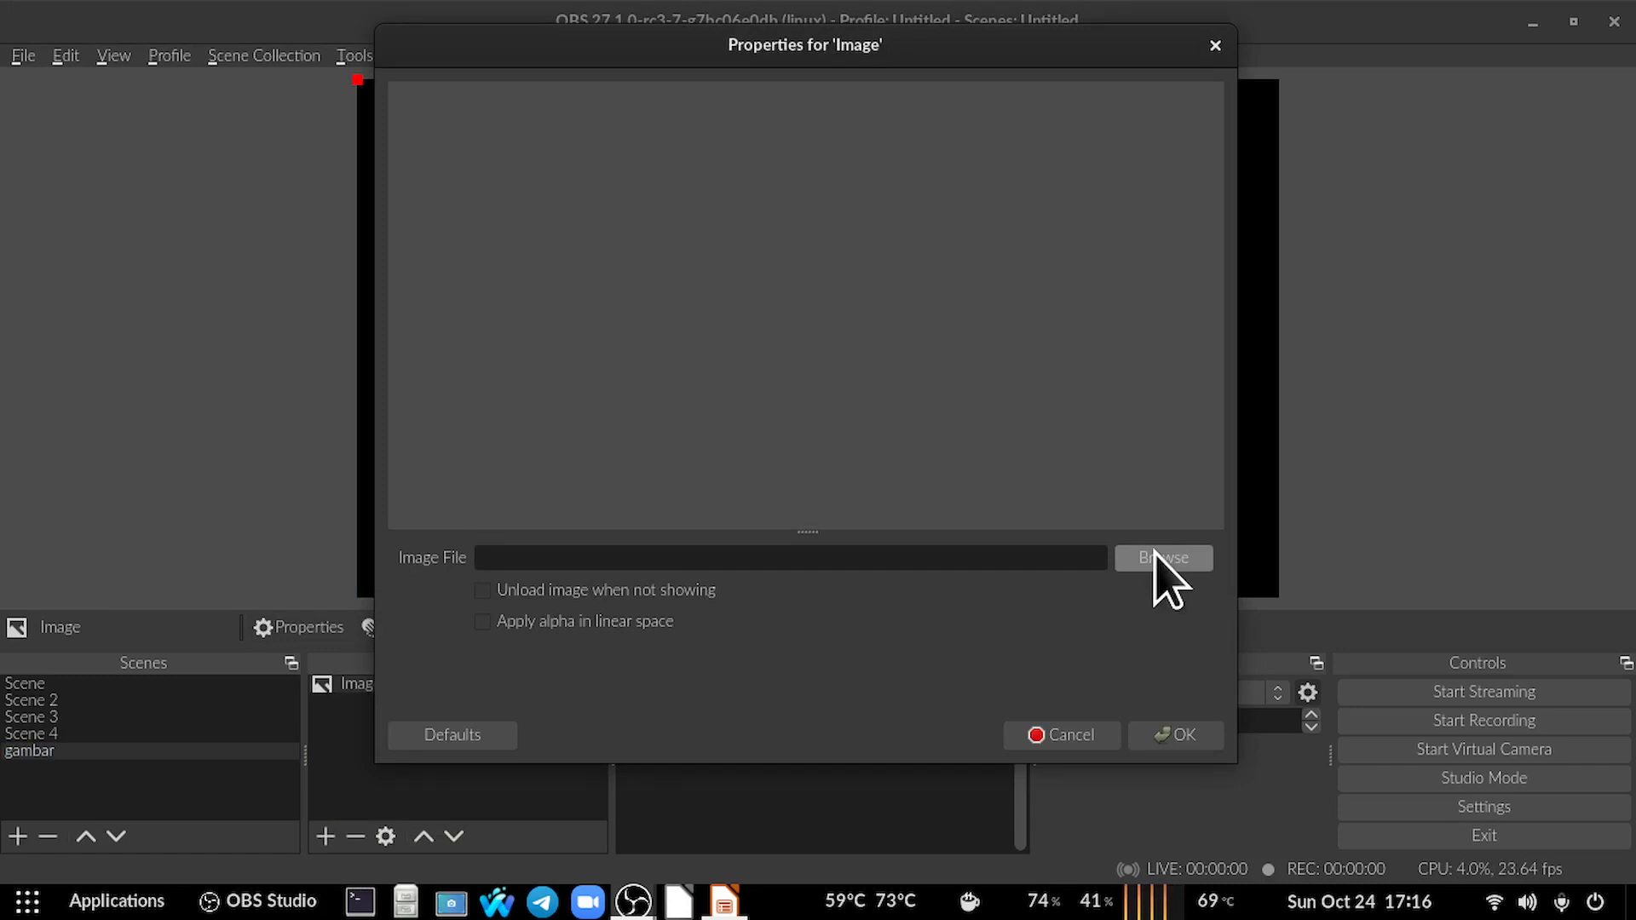
Set the source's image file to Cakra-timing.png from the Videos/OBS/Assets folder and accept the properties.
left_click(1159, 558)
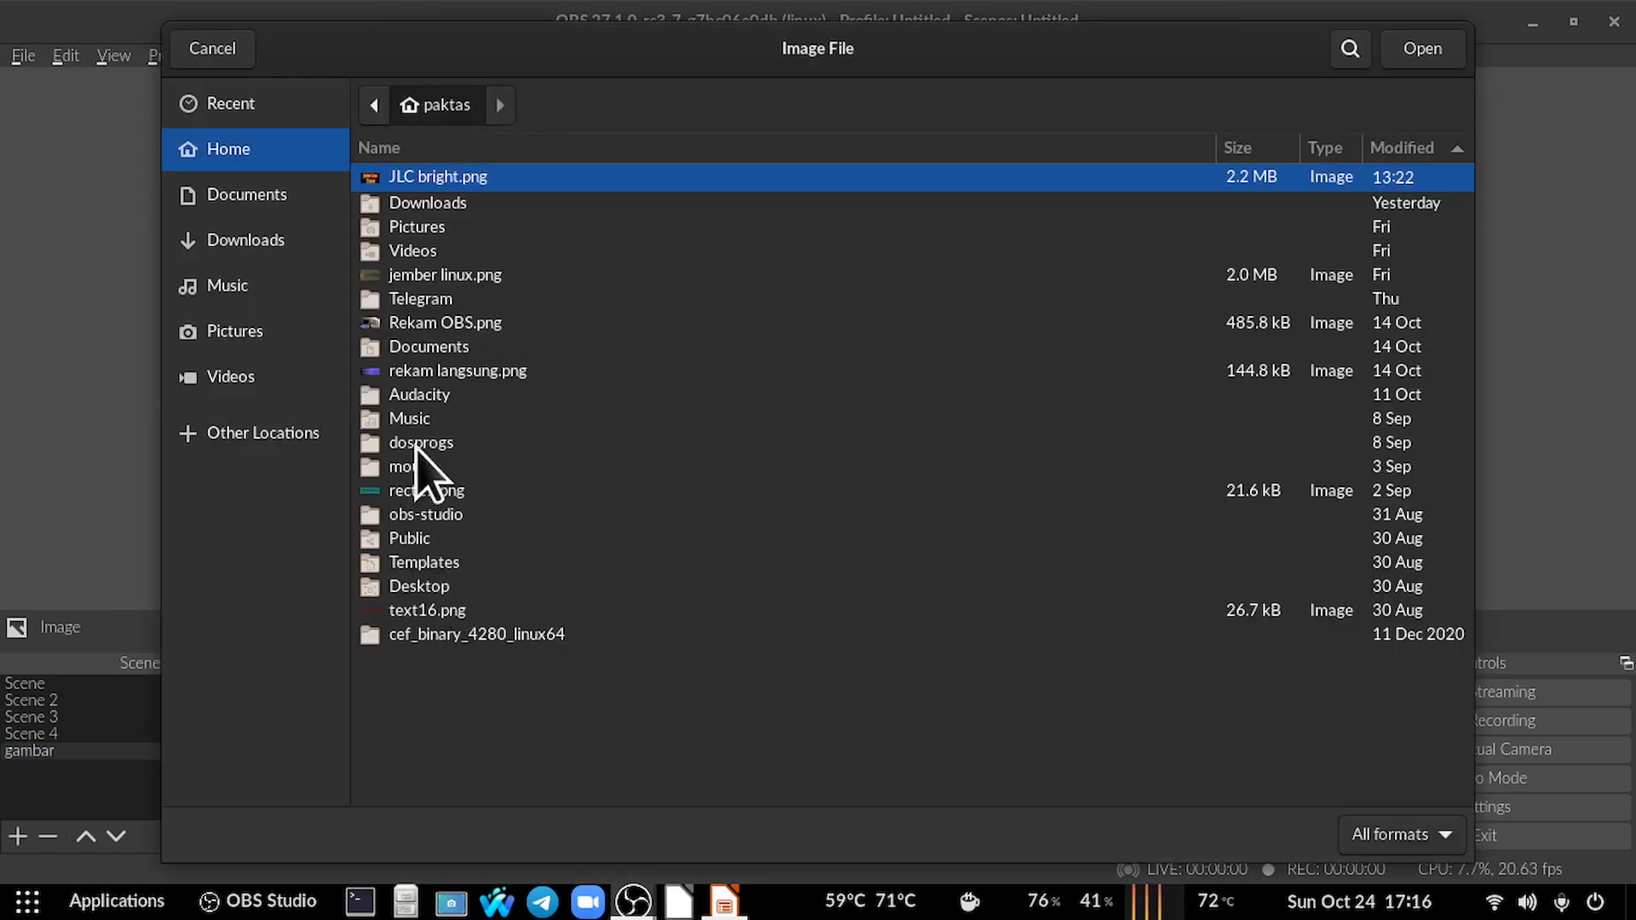
double_click(414, 252)
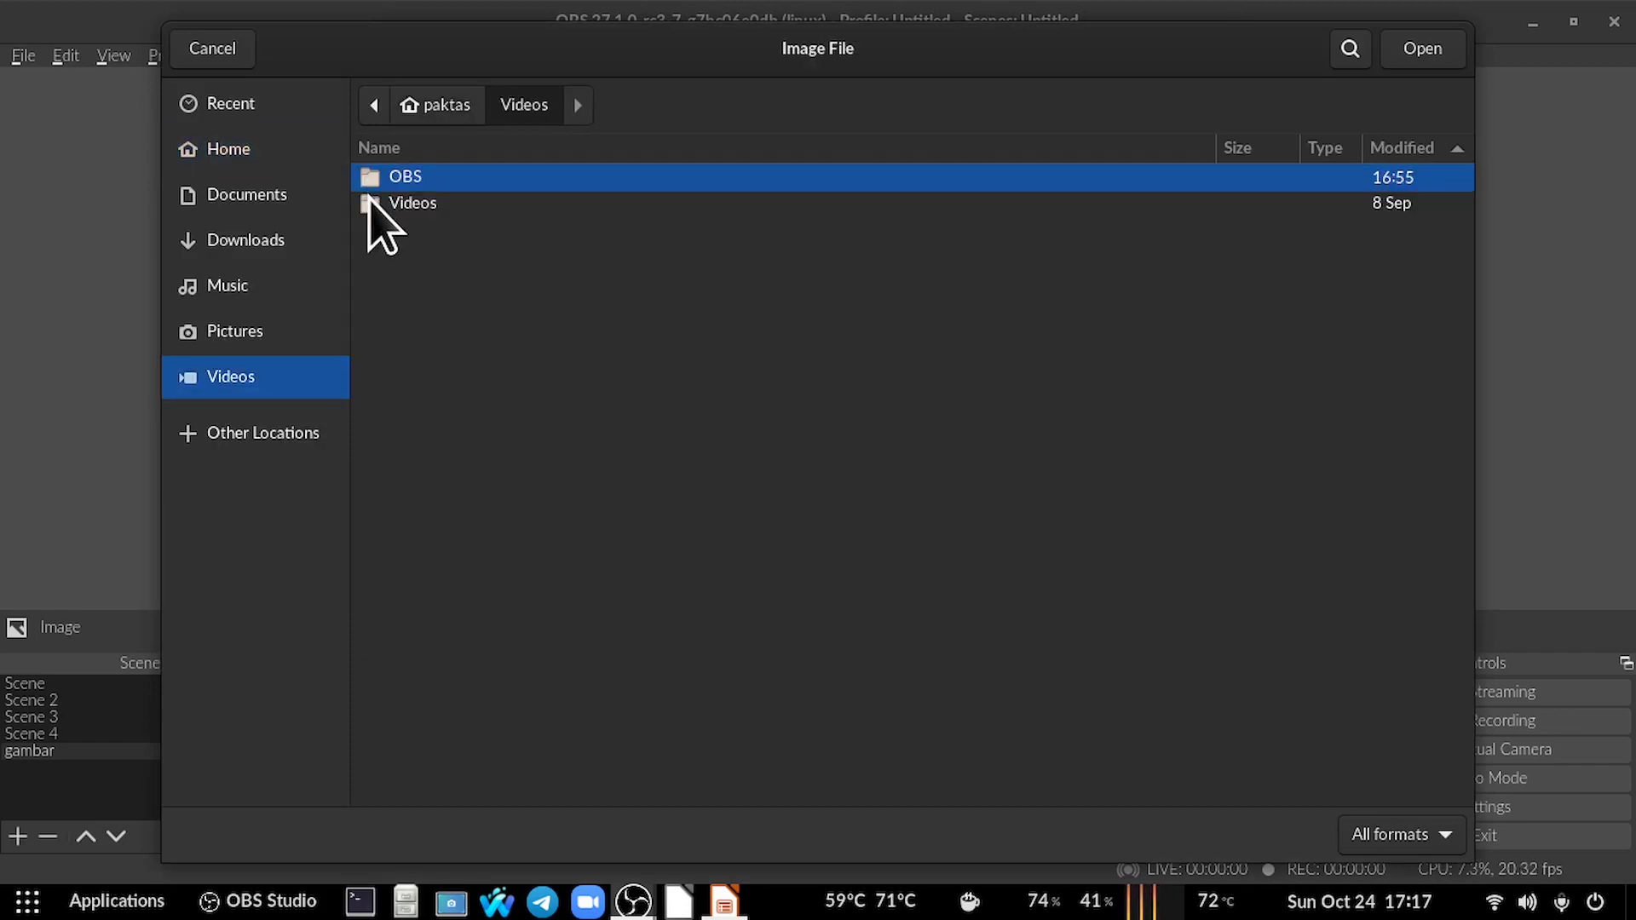
double_click(371, 204)
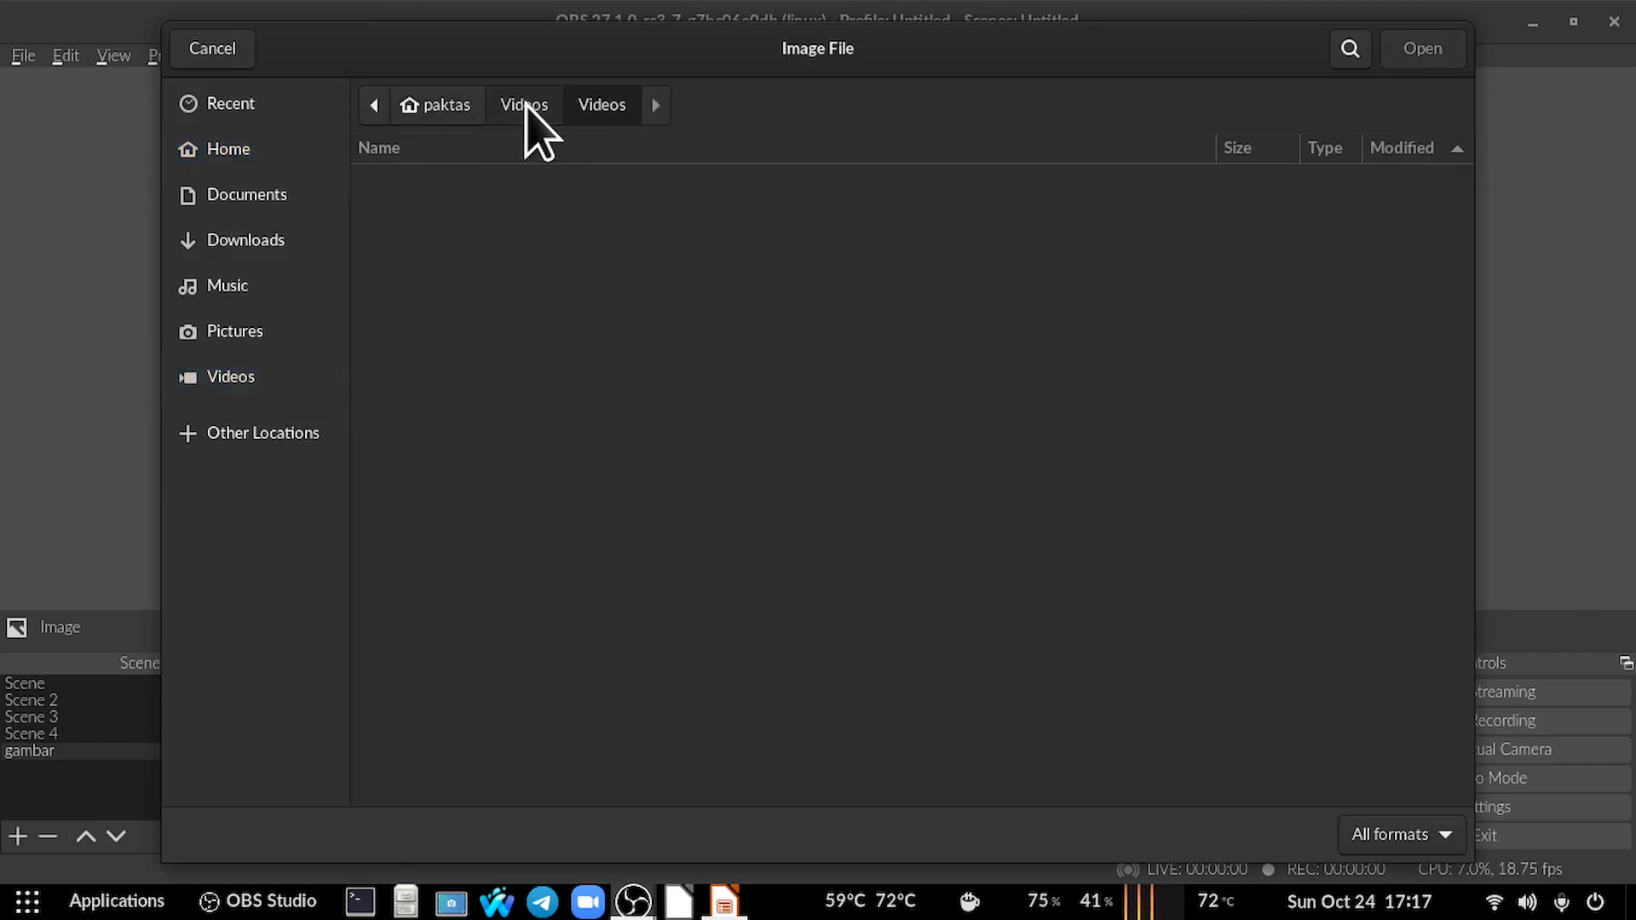
left_click(525, 106)
double_click(396, 176)
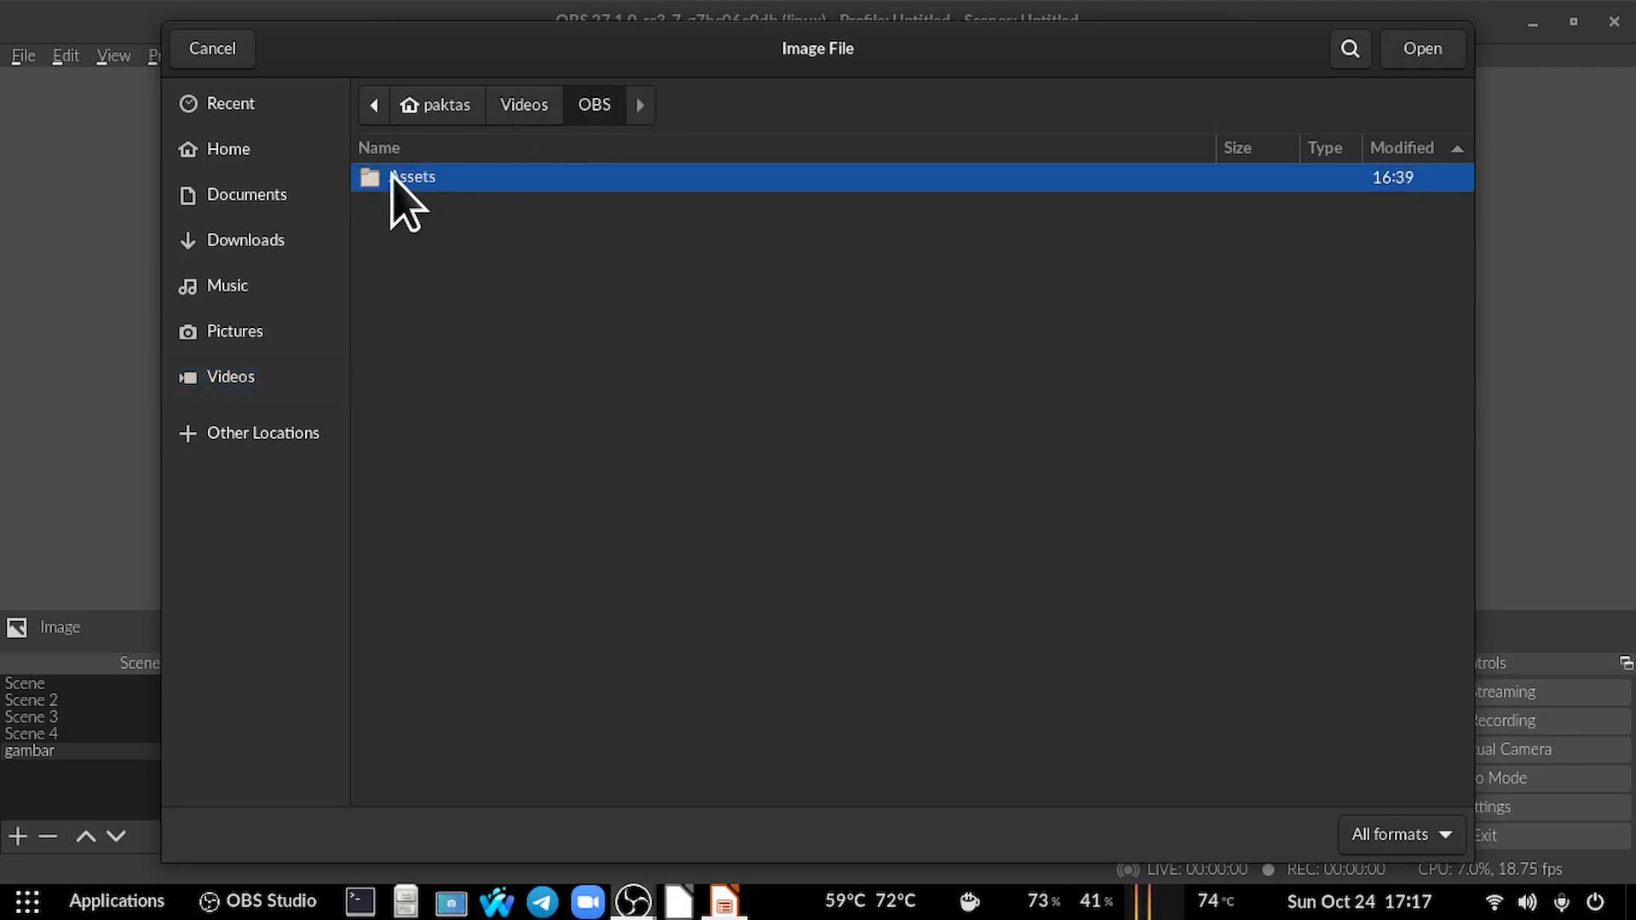
double_click(394, 176)
left_click(453, 343)
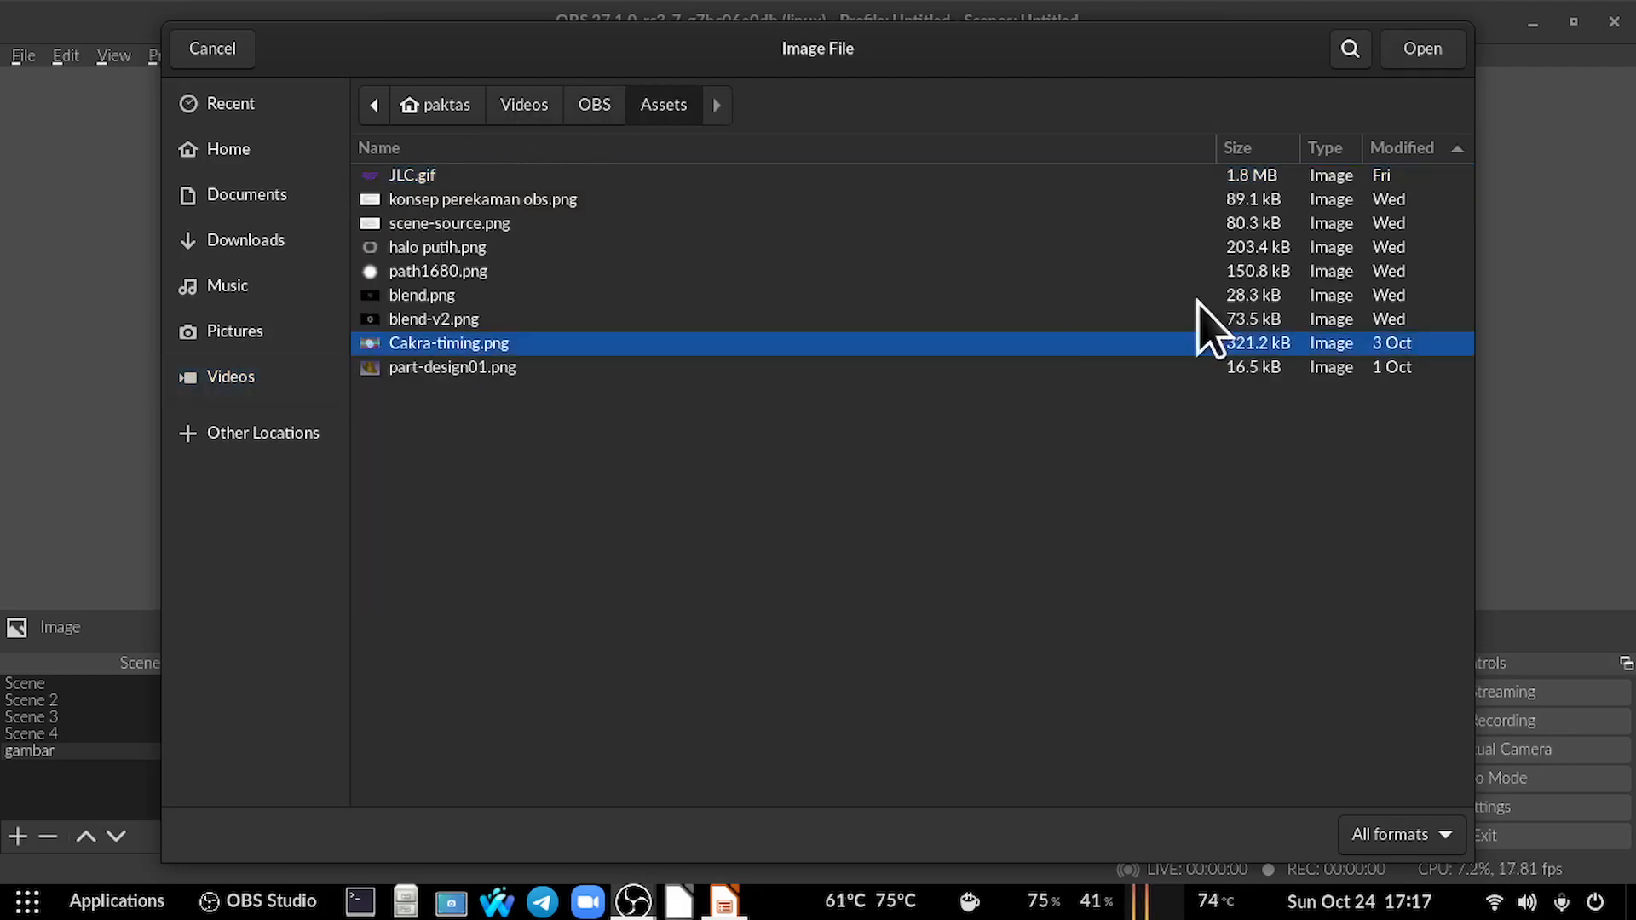
left_click(1416, 54)
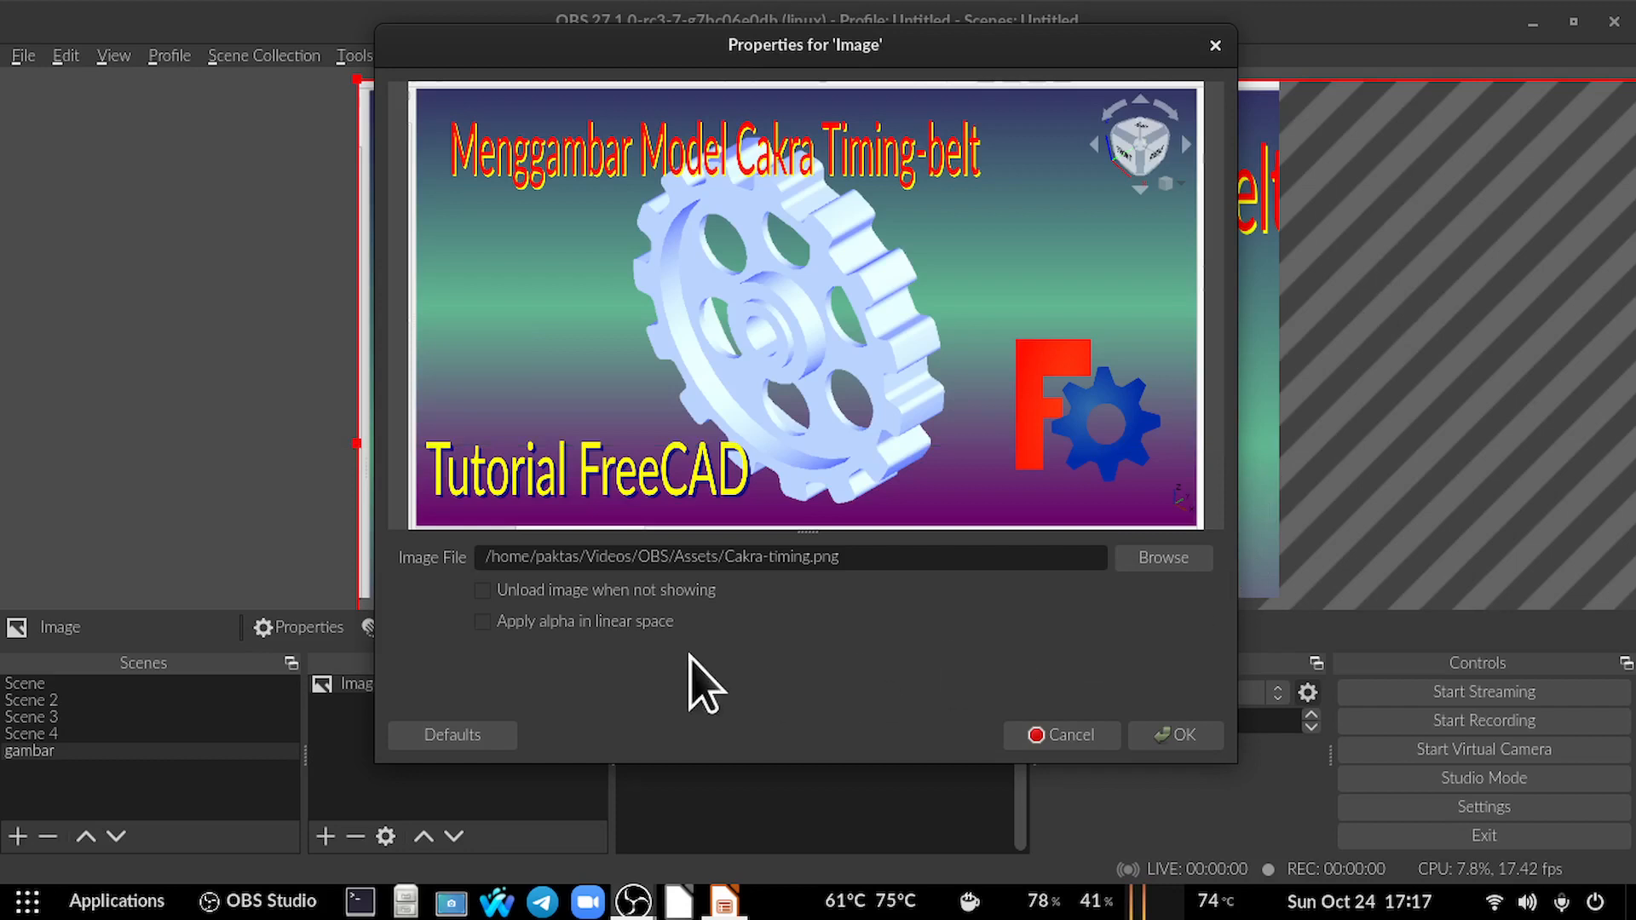
left_click(1176, 737)
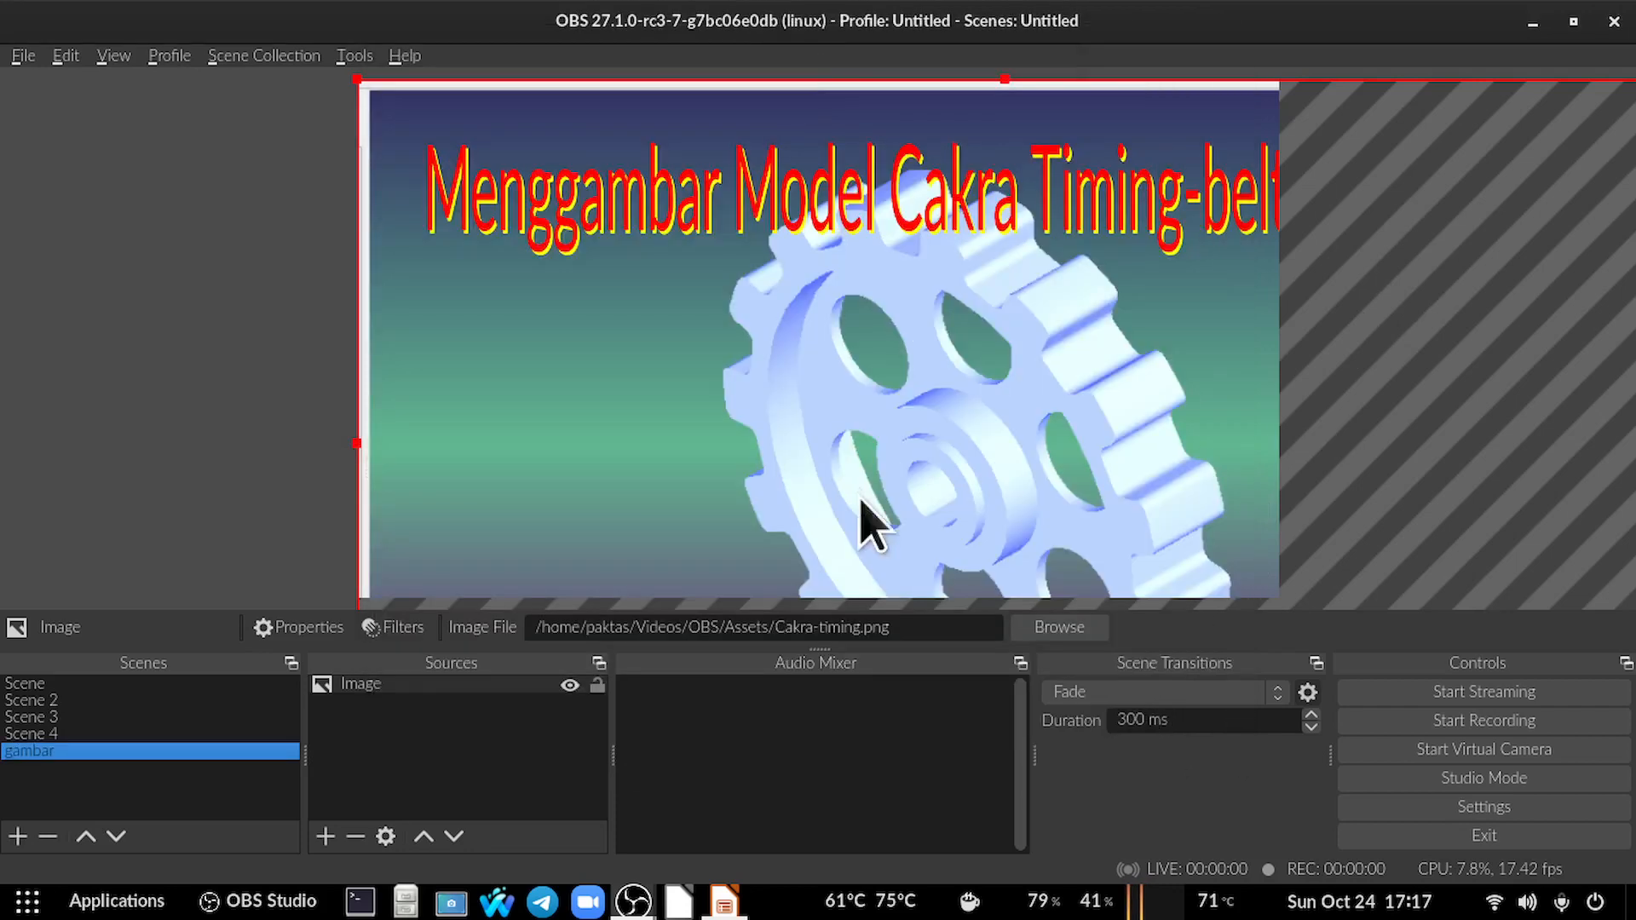
Transform the gear image with Fit to screen and lock the source.
right_click(634, 257)
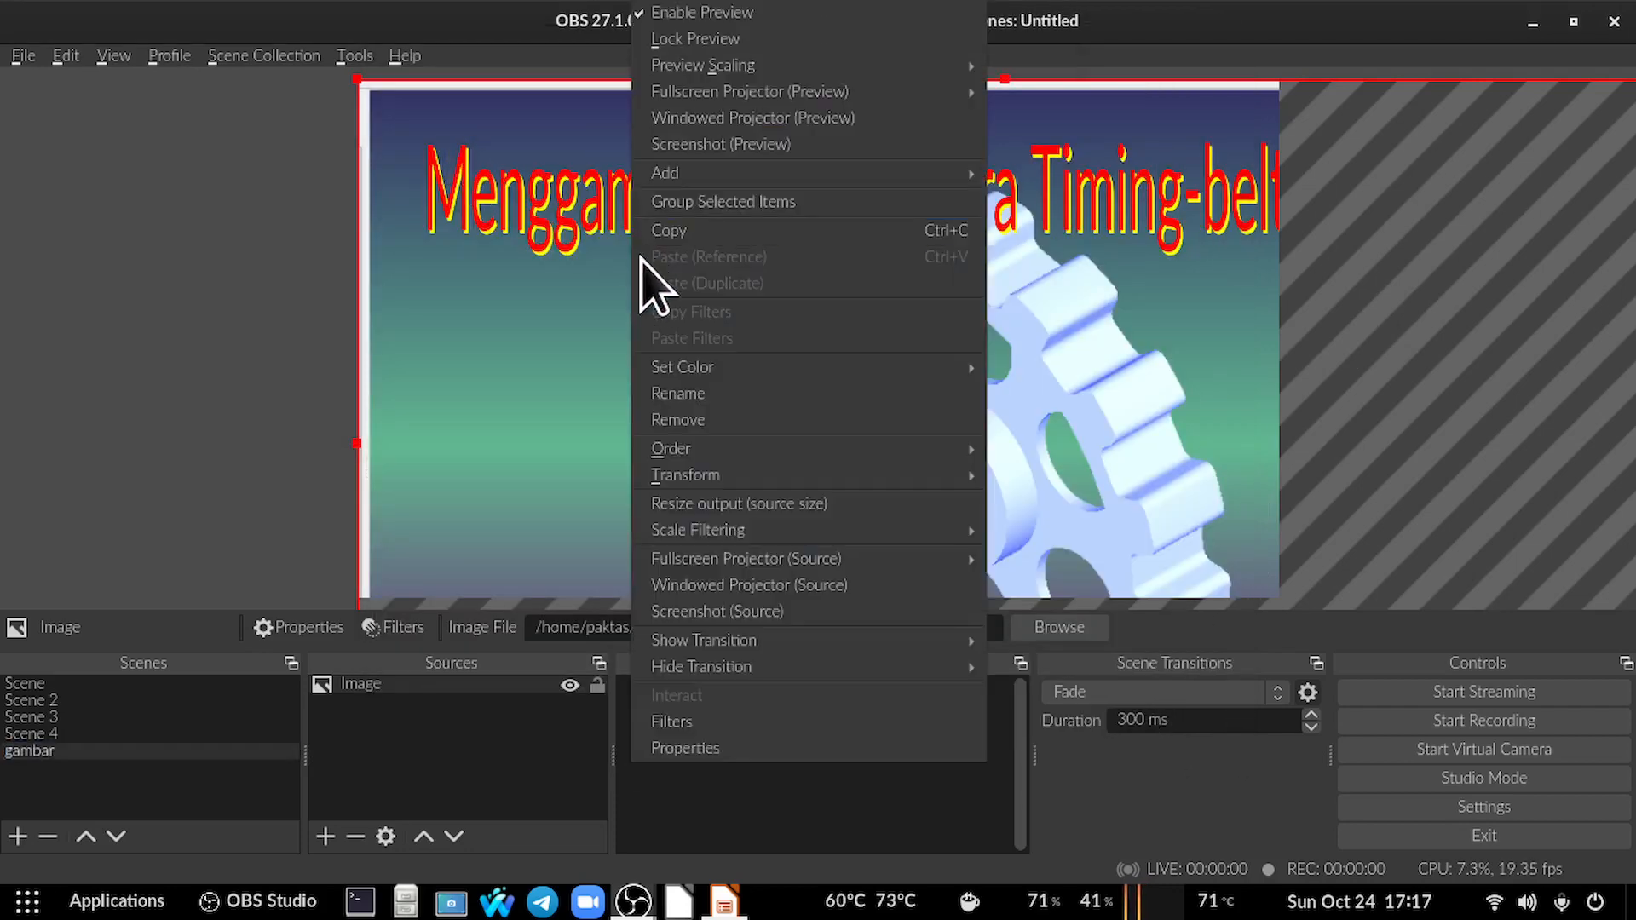
mouse_move(903, 480)
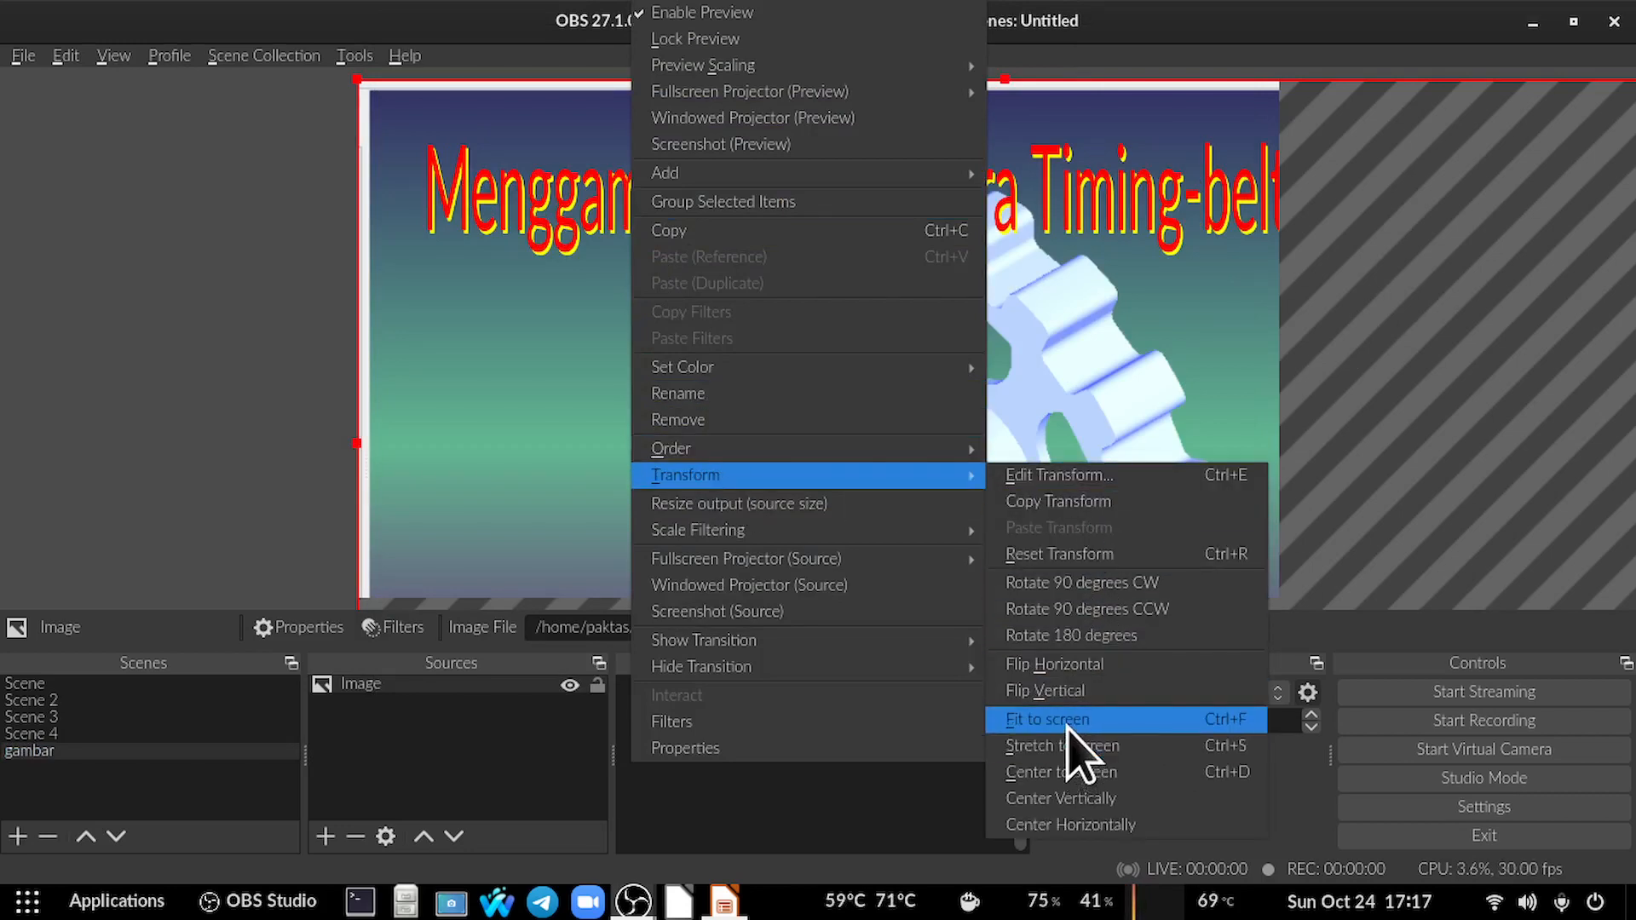
left_click(1075, 748)
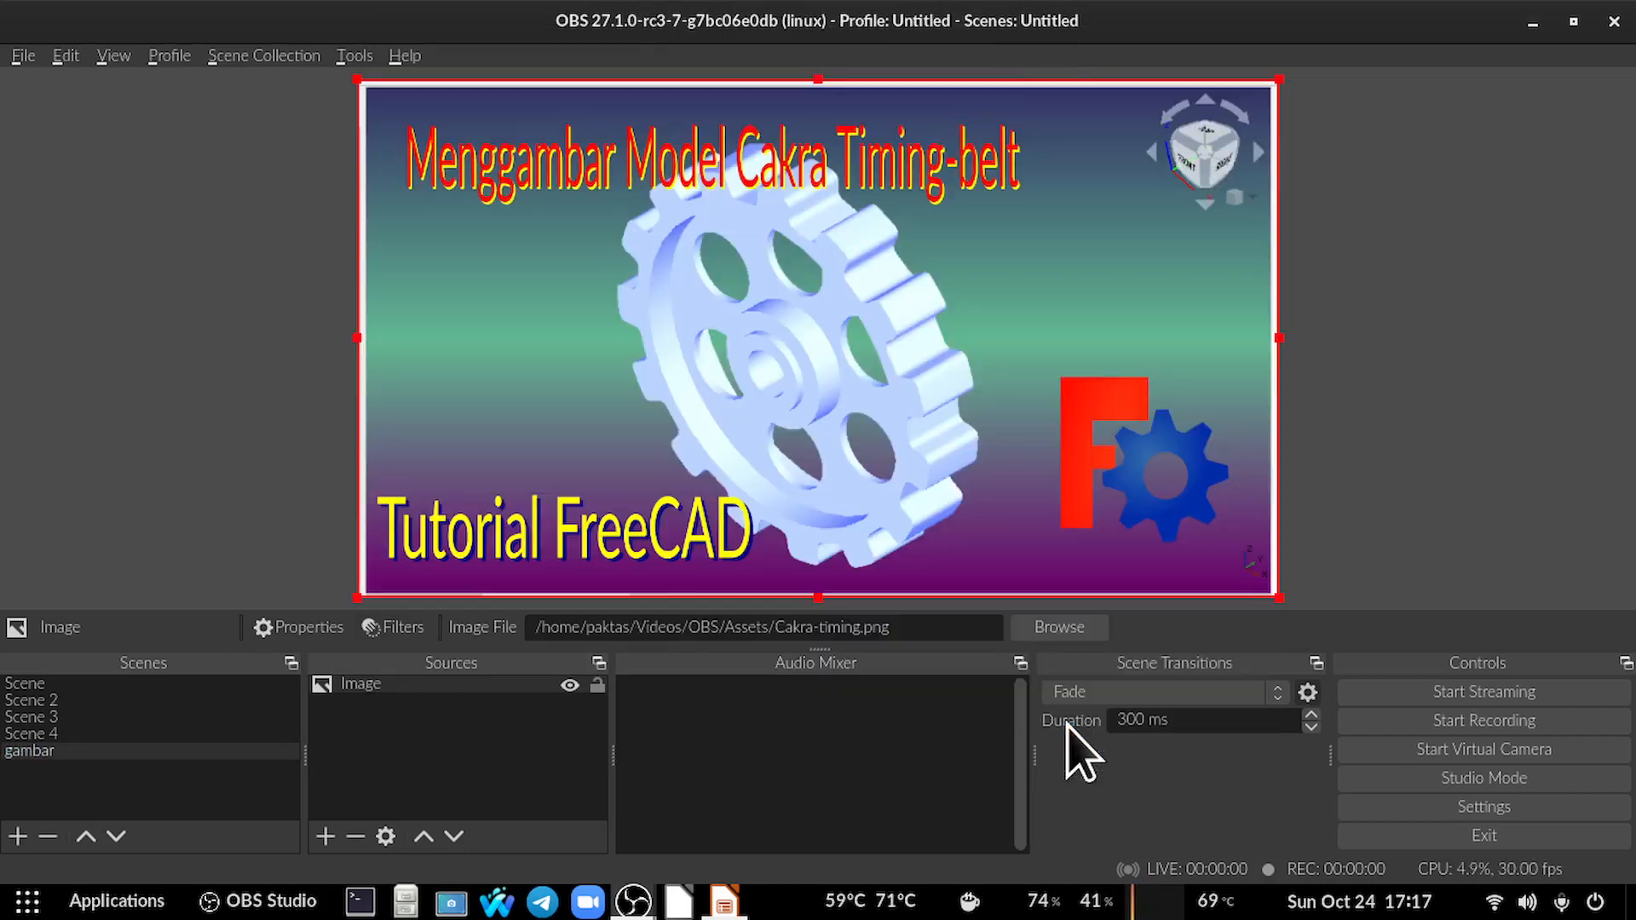
left_click(597, 686)
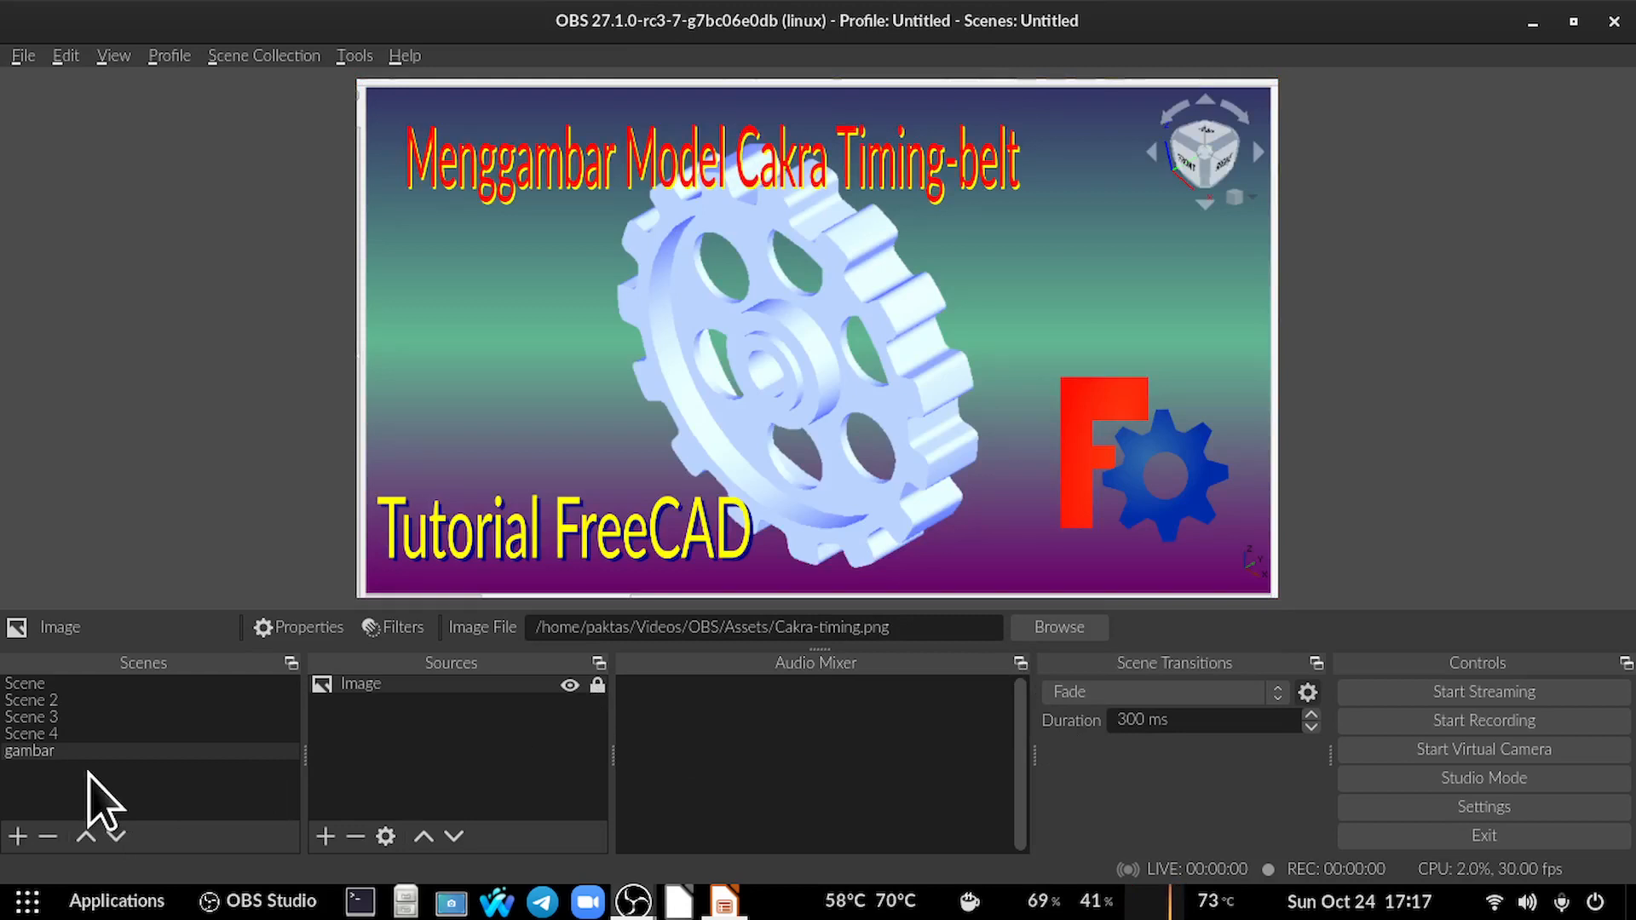
Unlock the Image source, shrink it from its upper-left corner and move it within the canvas.
left_click(596, 691)
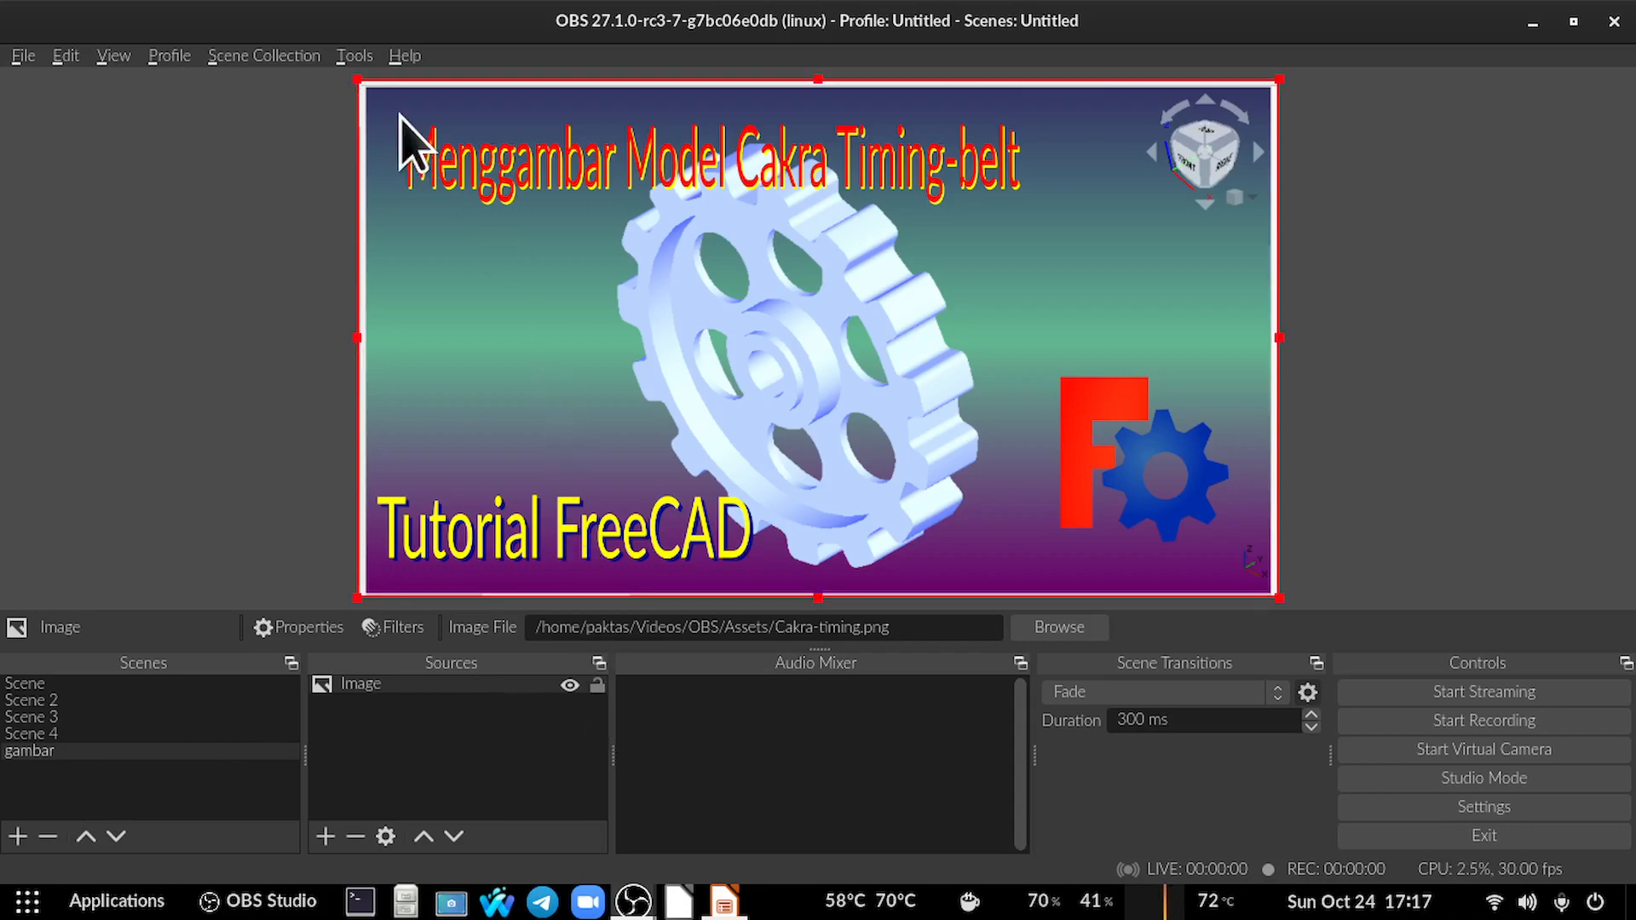
left_click_drag(357, 80, 545, 205)
left_click_drag(851, 354, 861, 304)
Restore the shrunken gear image with Fit to screen and lock its source again.
right_click(814, 345)
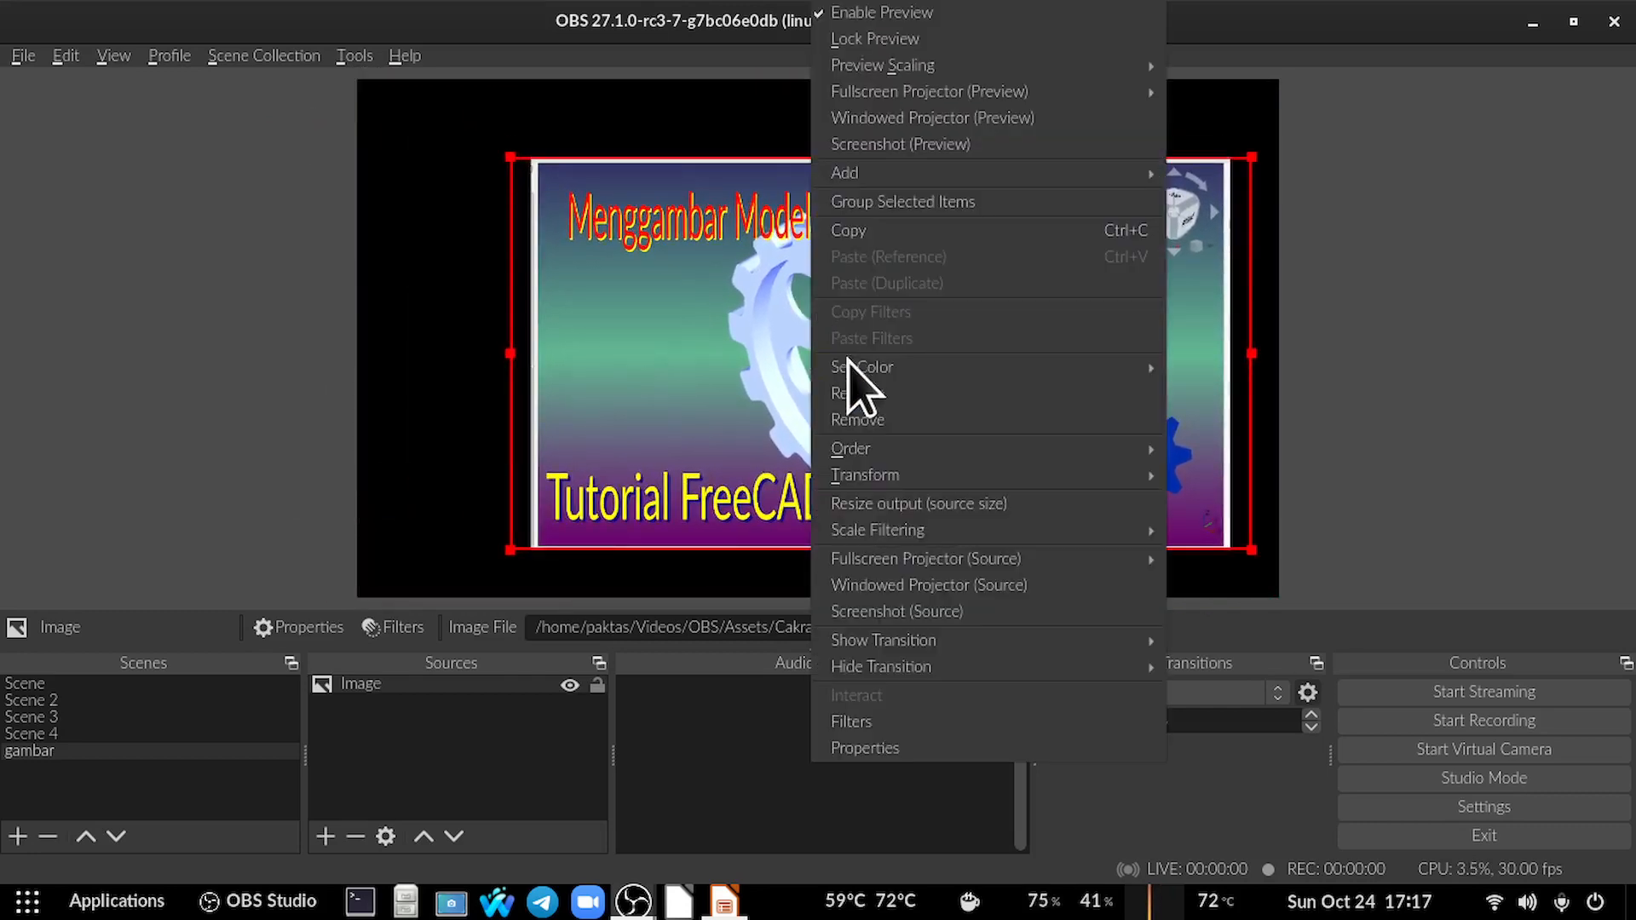
mouse_move(1030, 474)
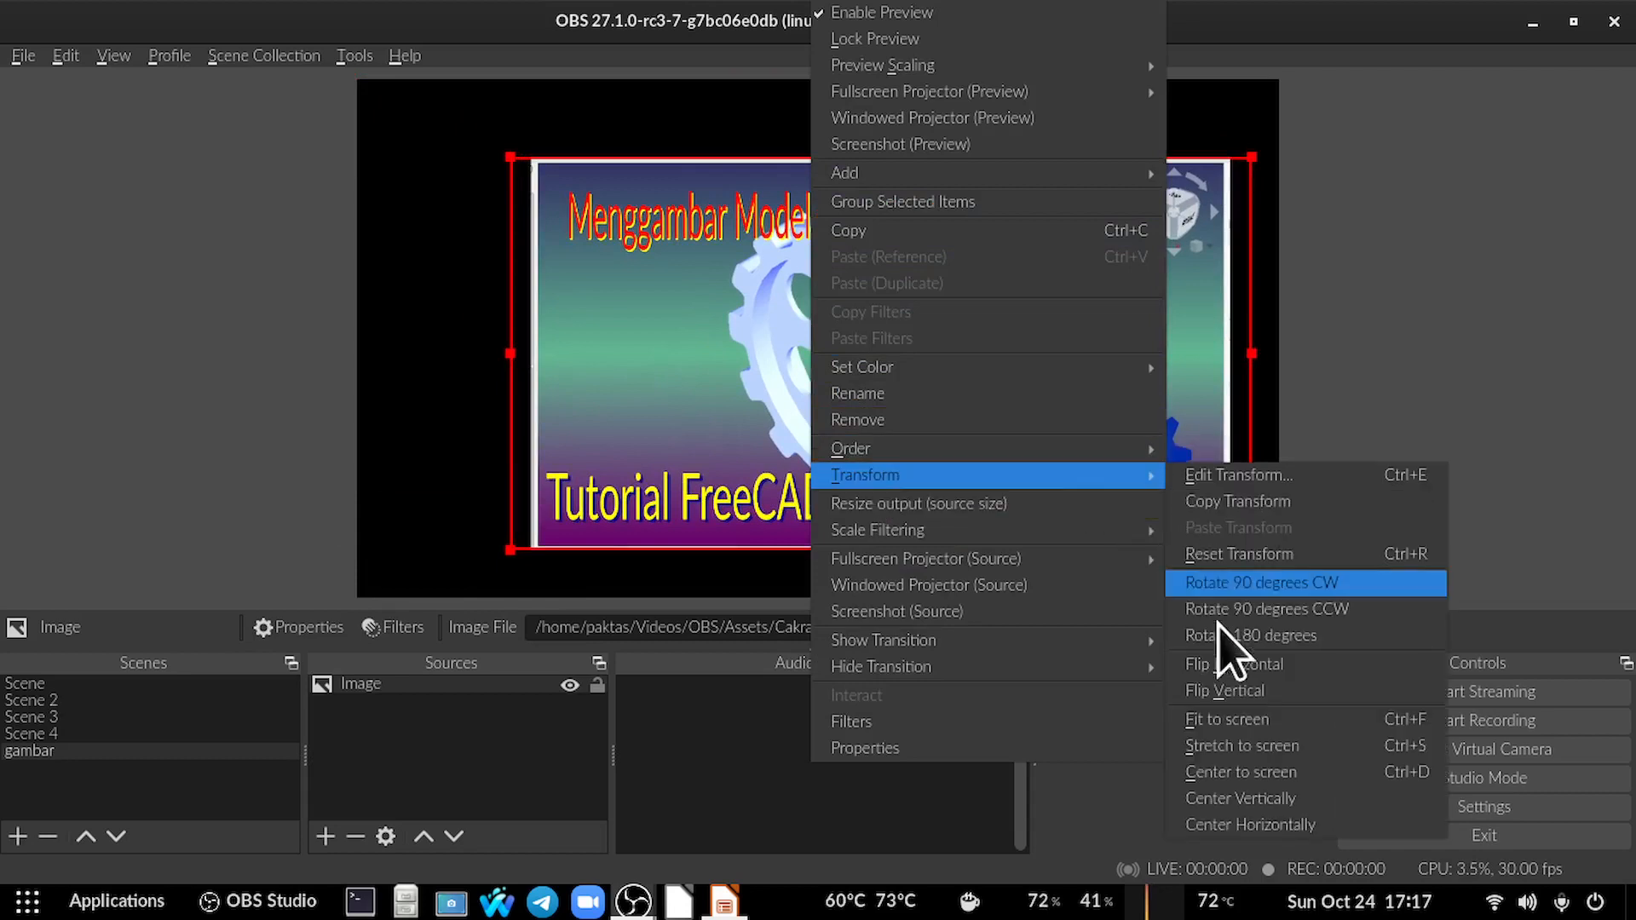
left_click(1239, 720)
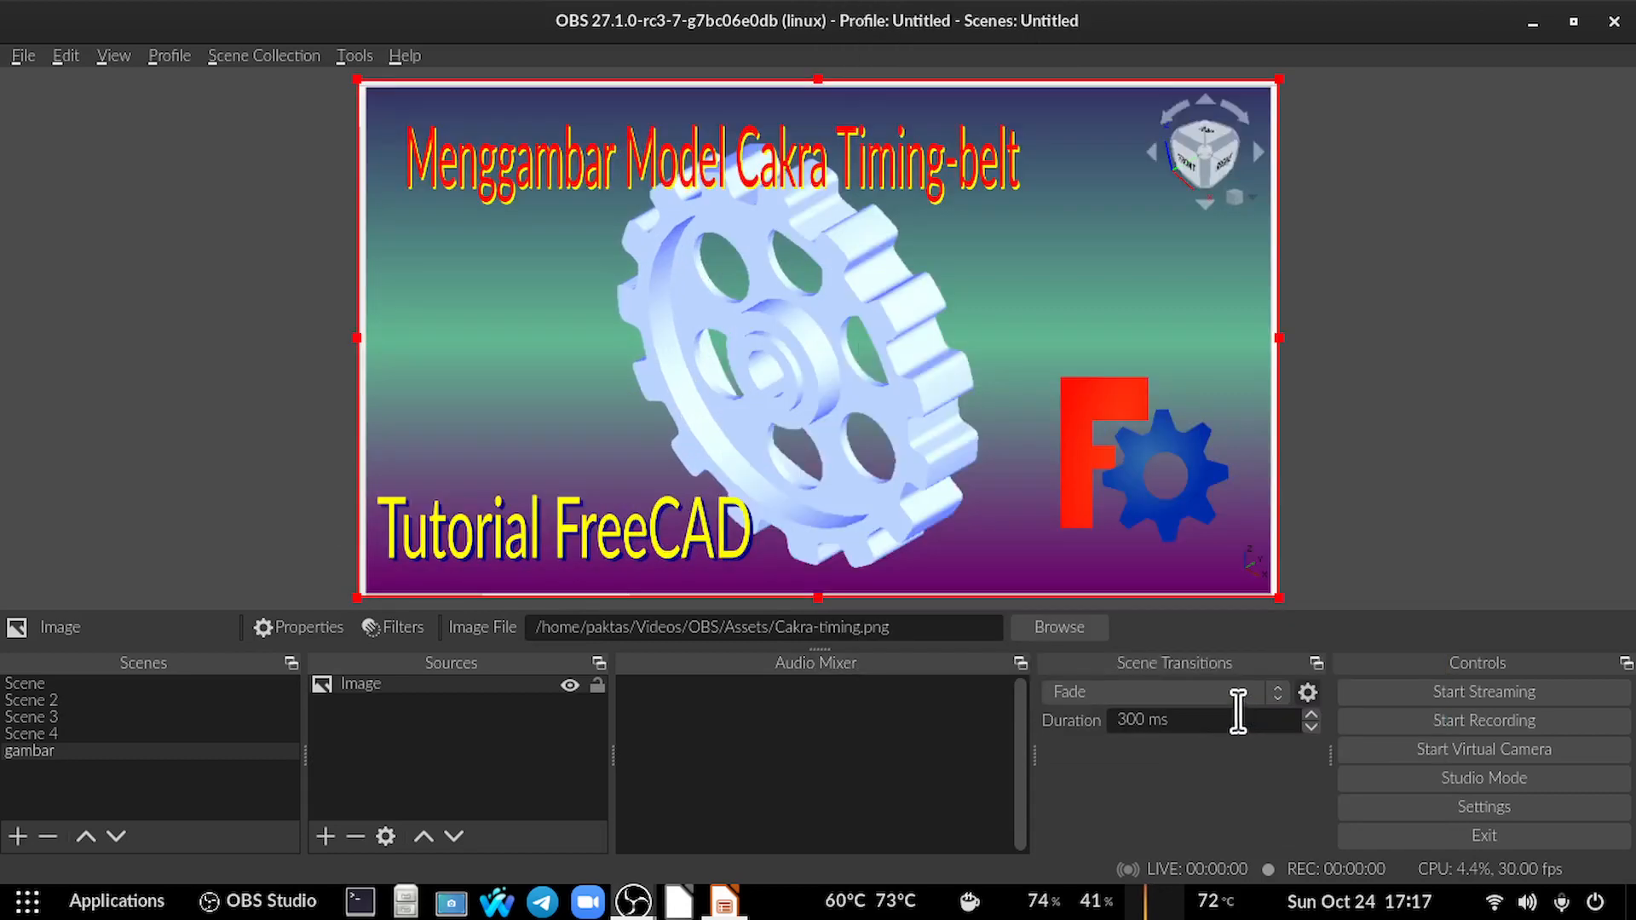
left_click(597, 685)
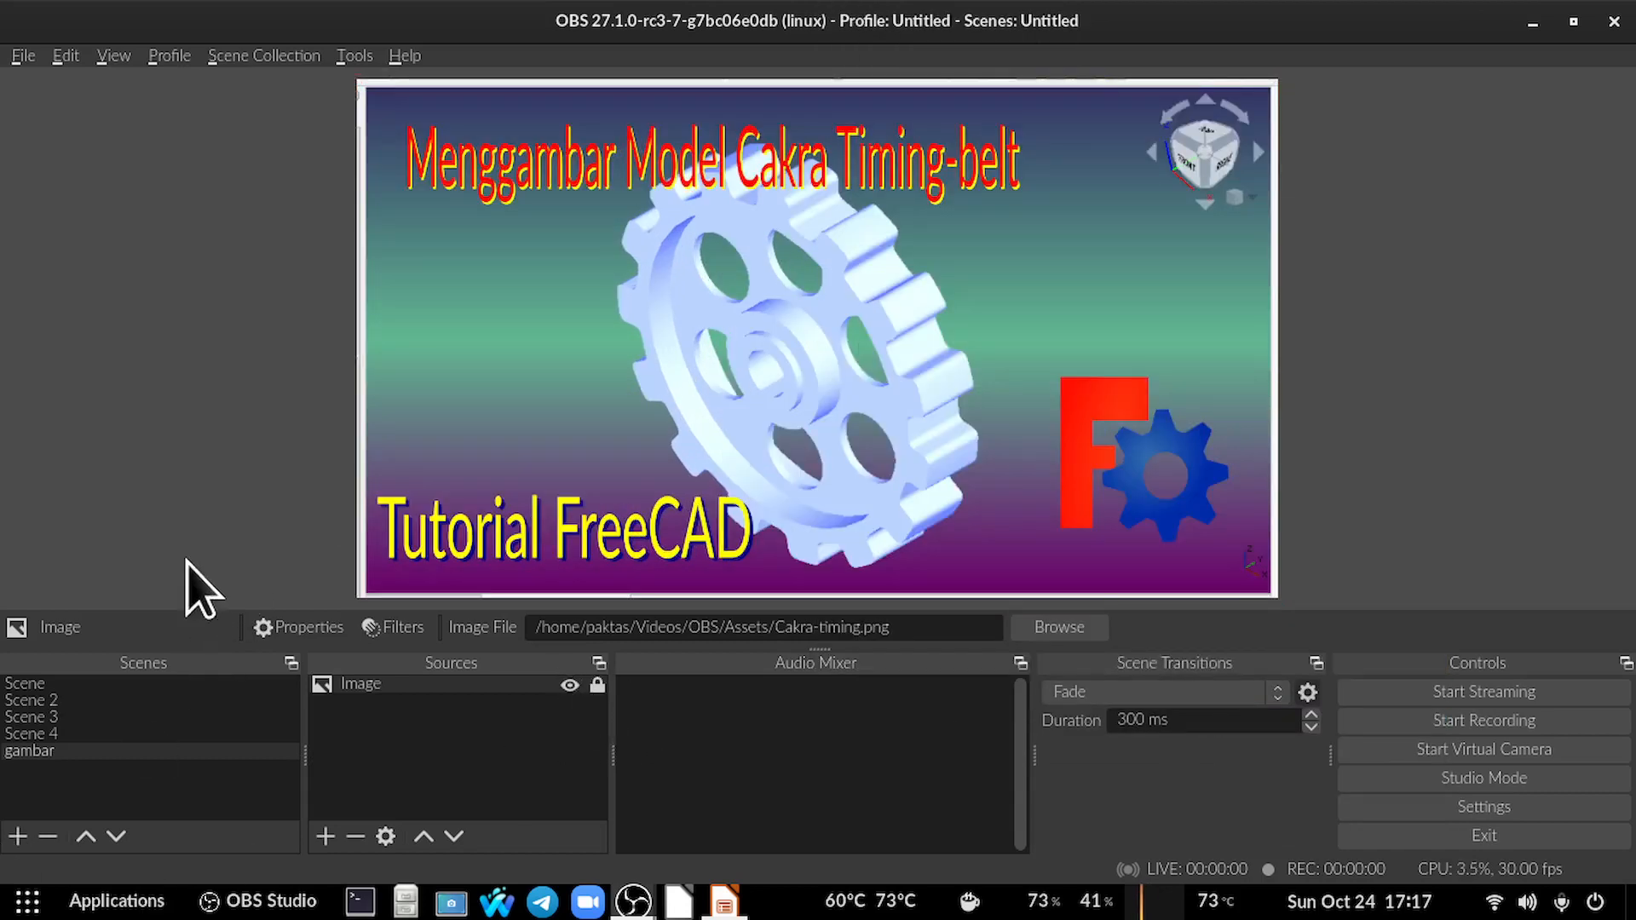
Add another scene named gif to the Untitled collection.
left_click(21, 835)
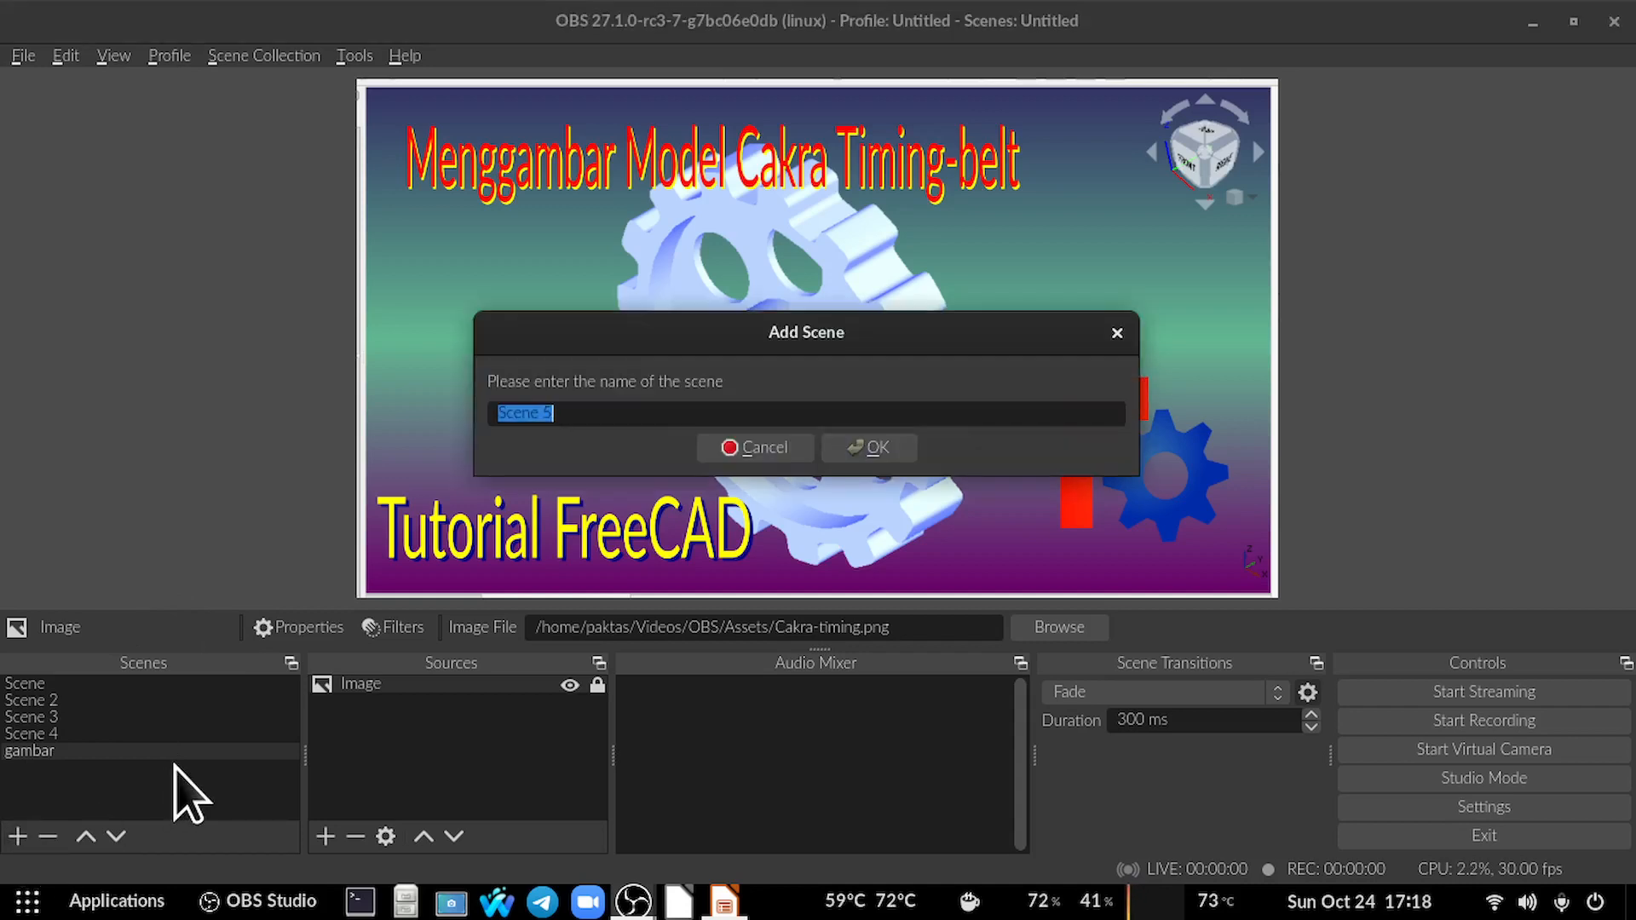
type("gif")
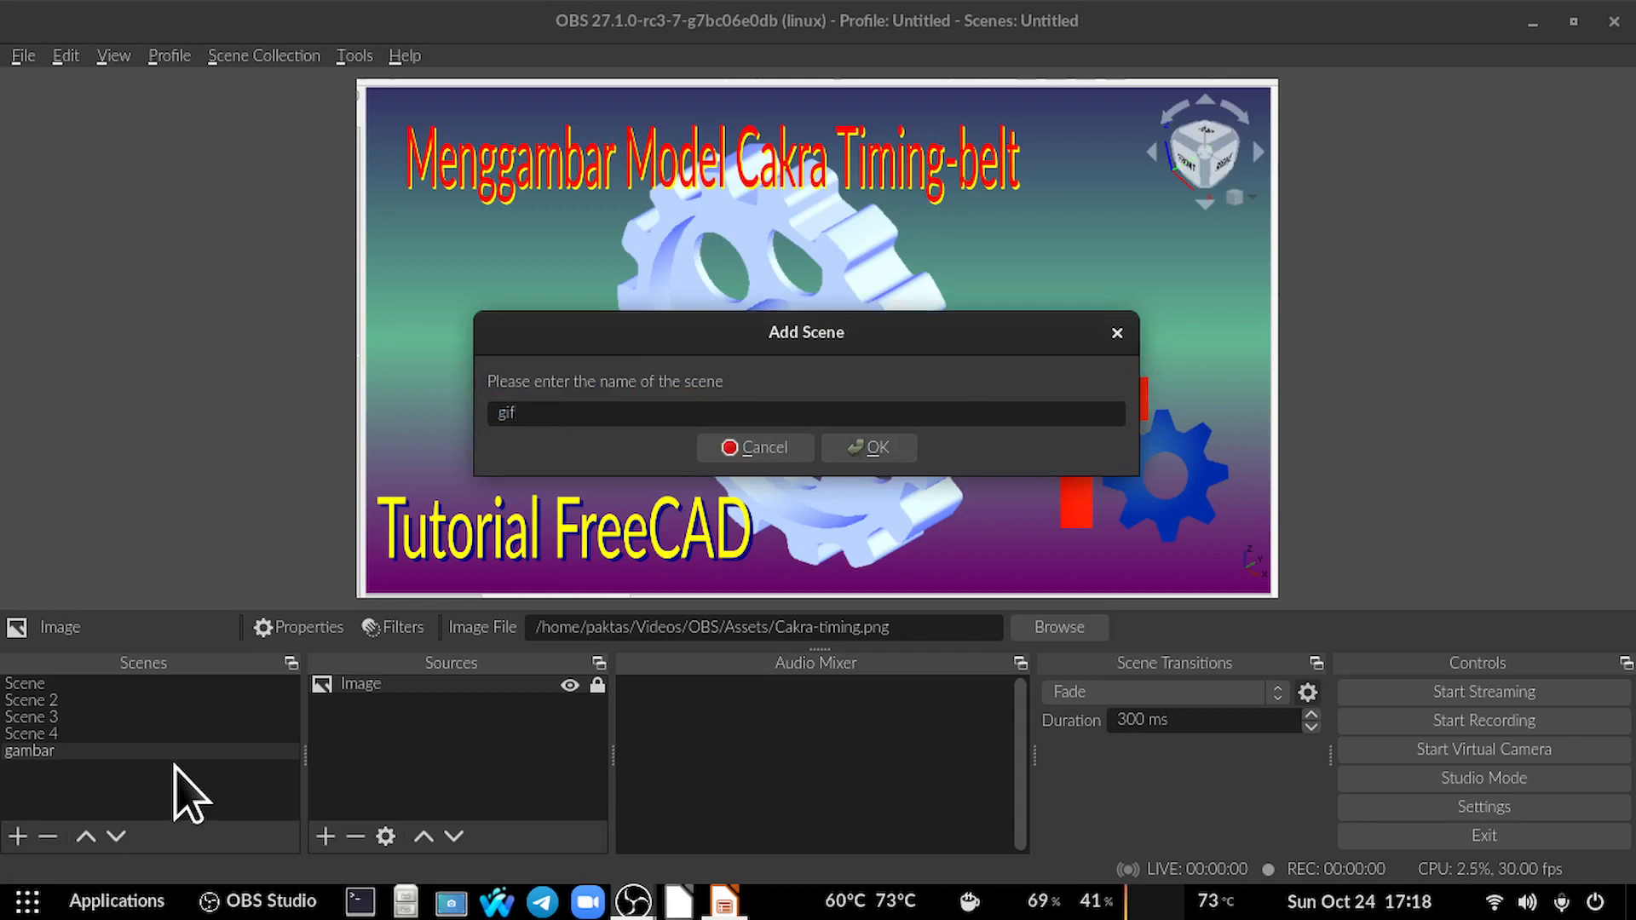
key("Return")
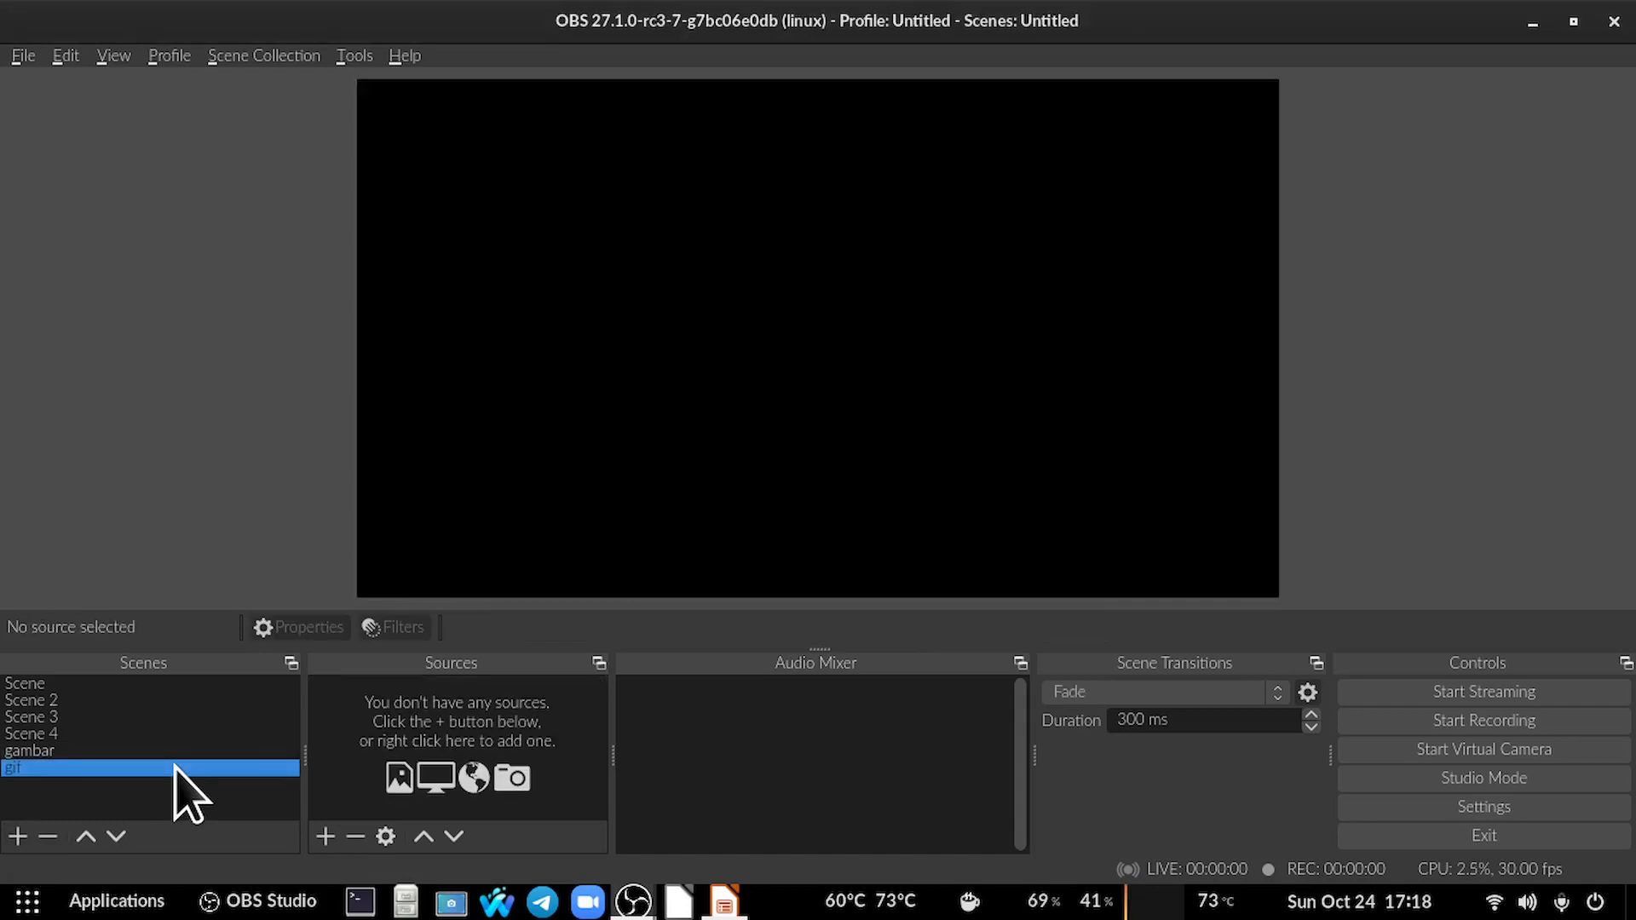
Add a new Image source to the gif scene and load JLC.gif from the Assets folder.
left_click(326, 836)
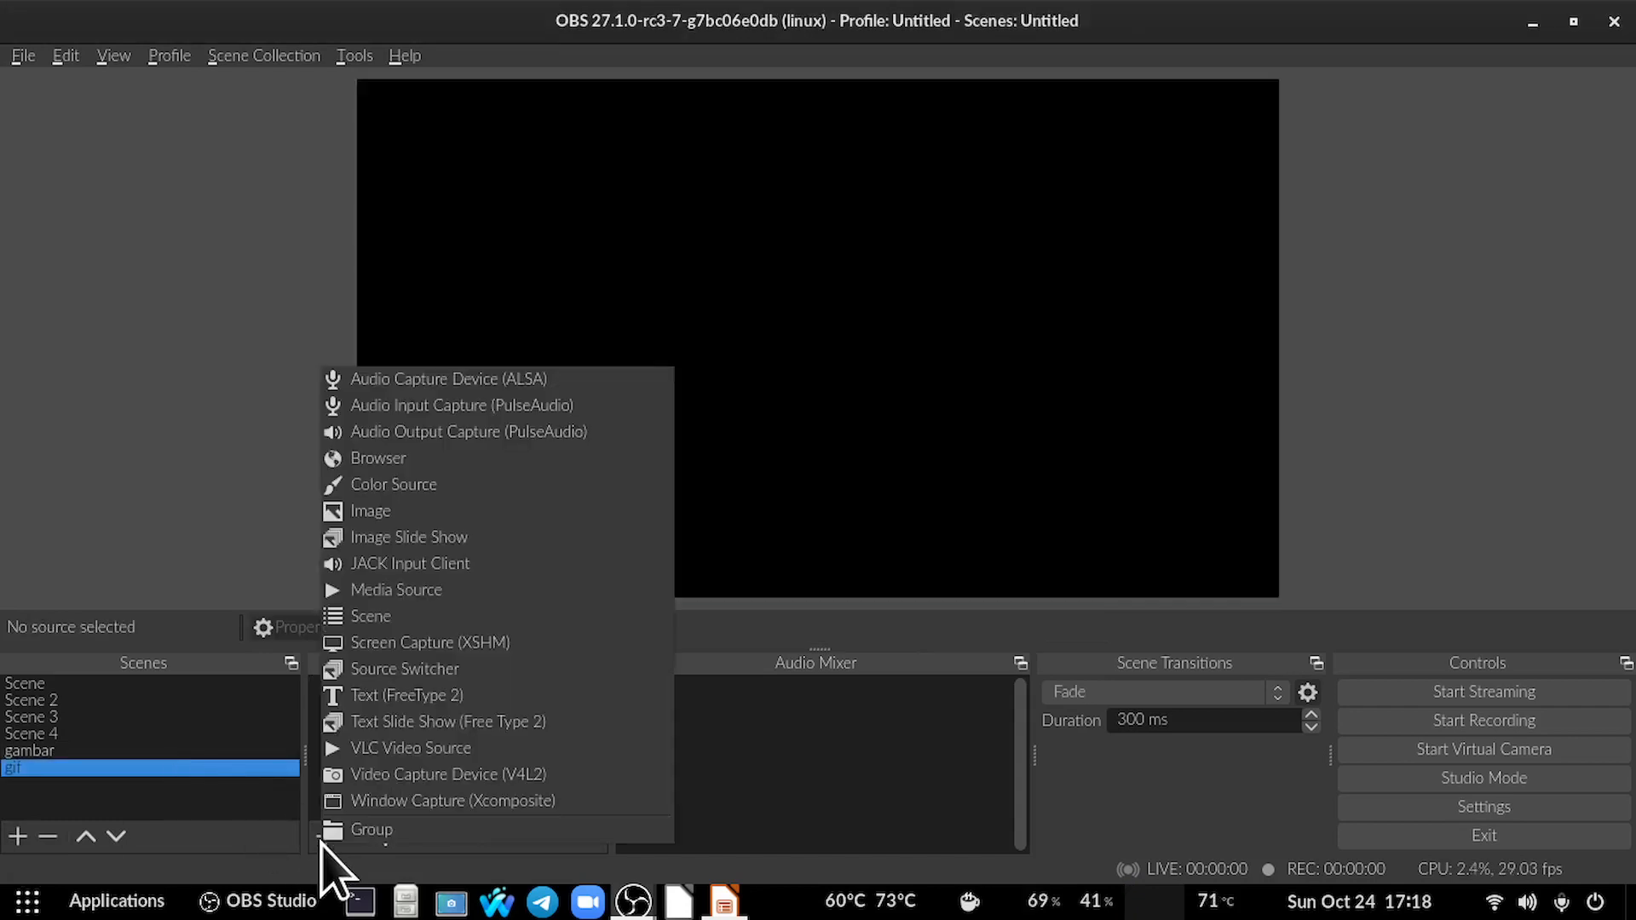
left_click(441, 510)
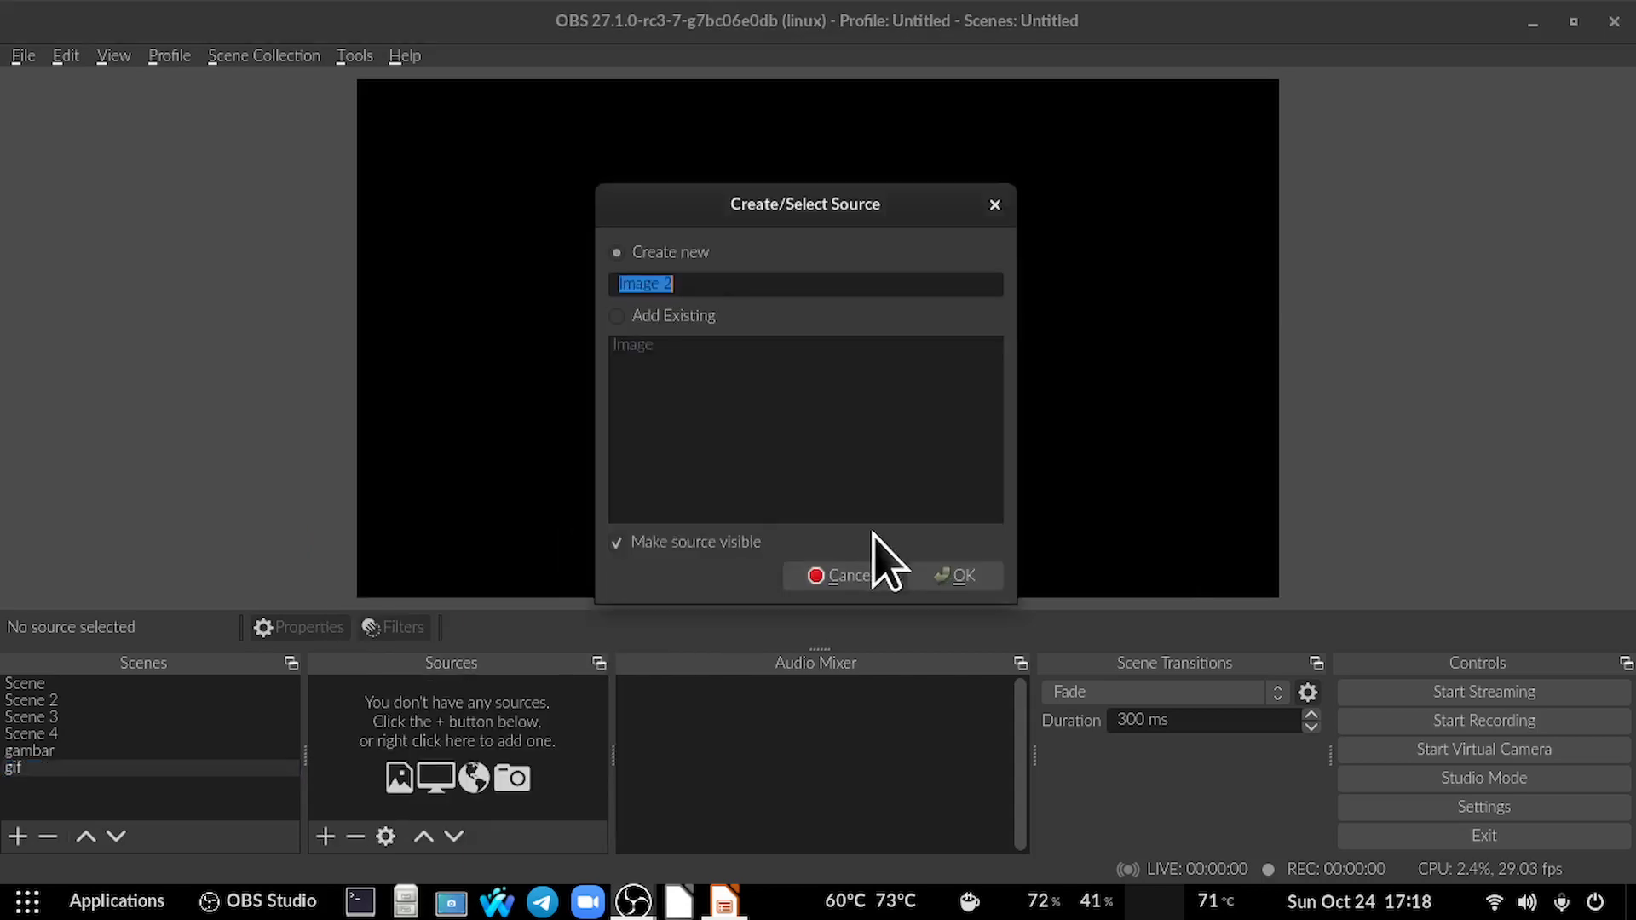
left_click(954, 575)
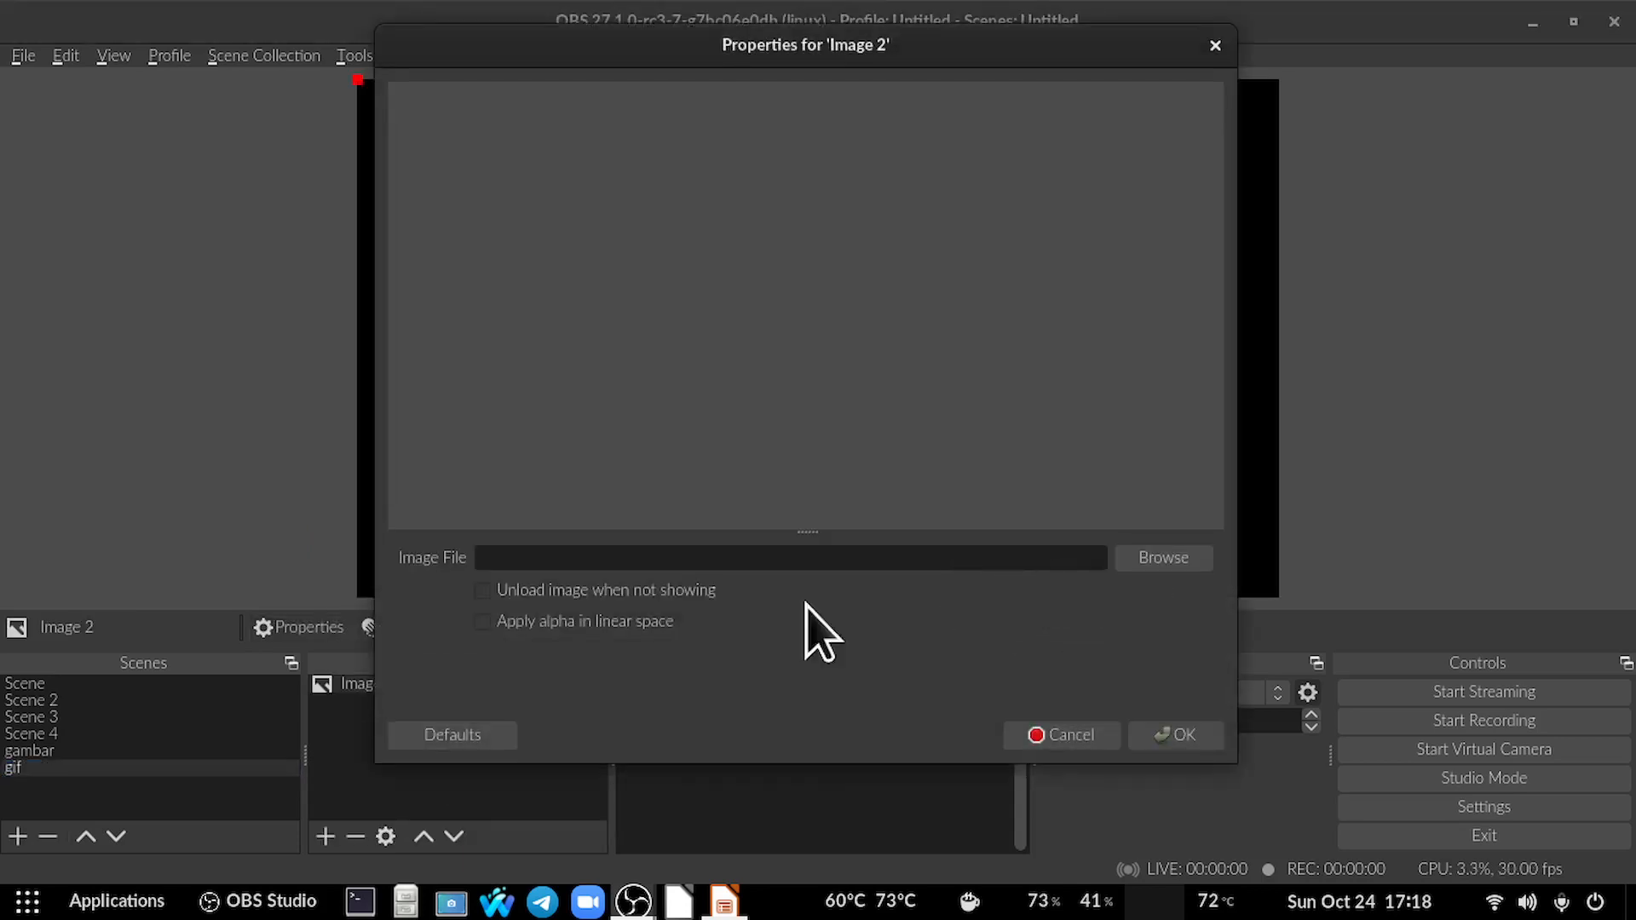
left_click(1158, 558)
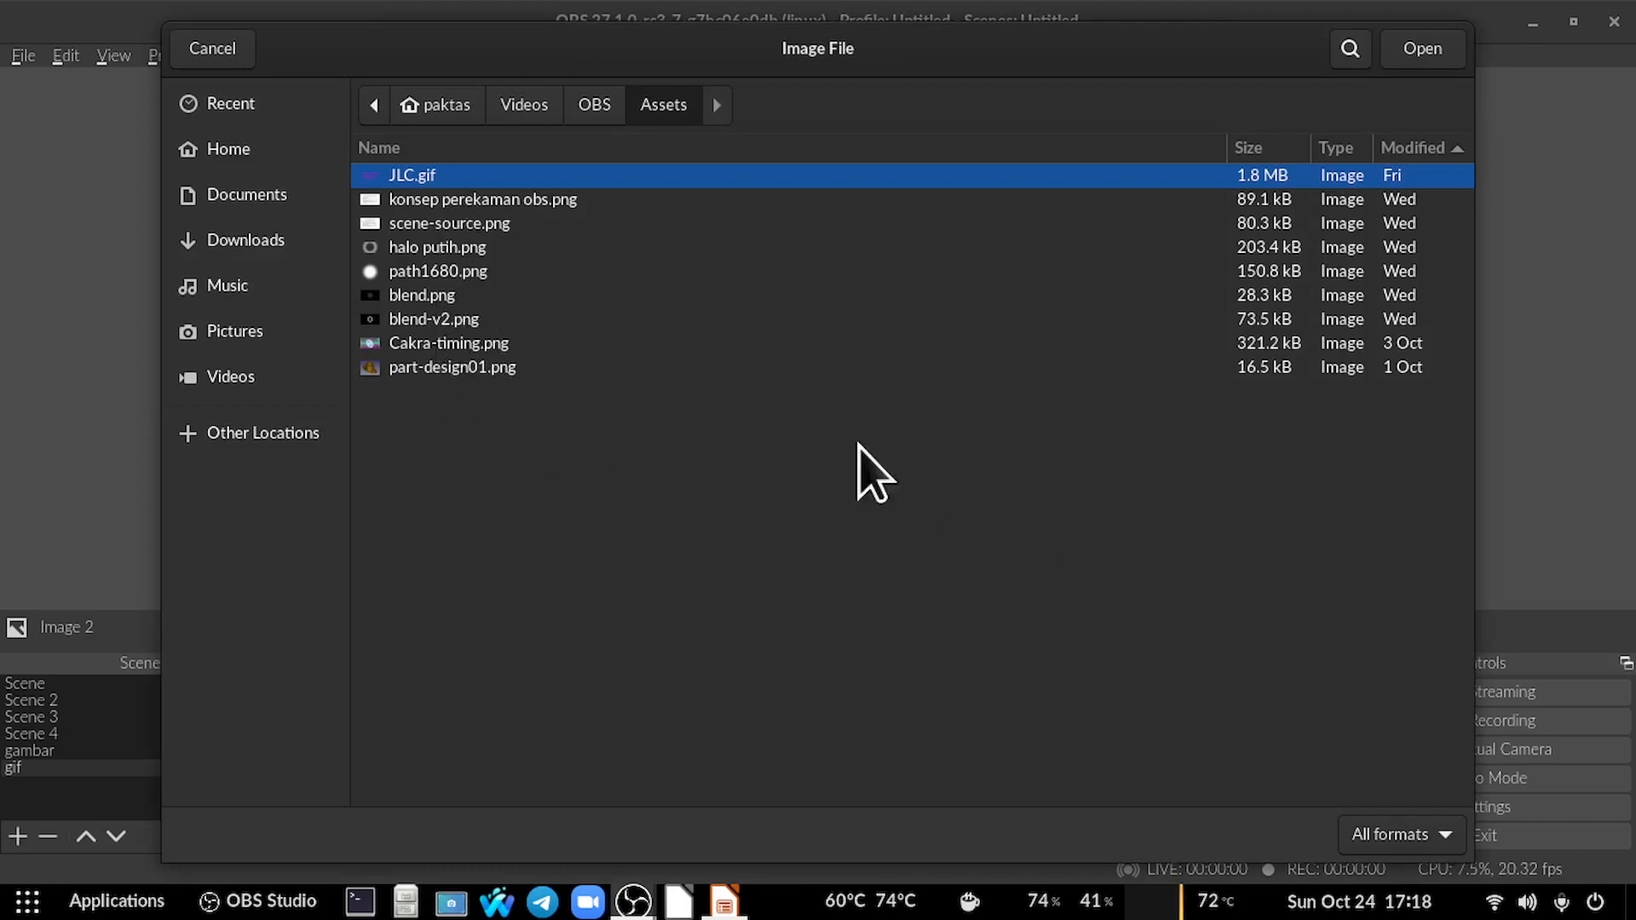
left_click(1422, 51)
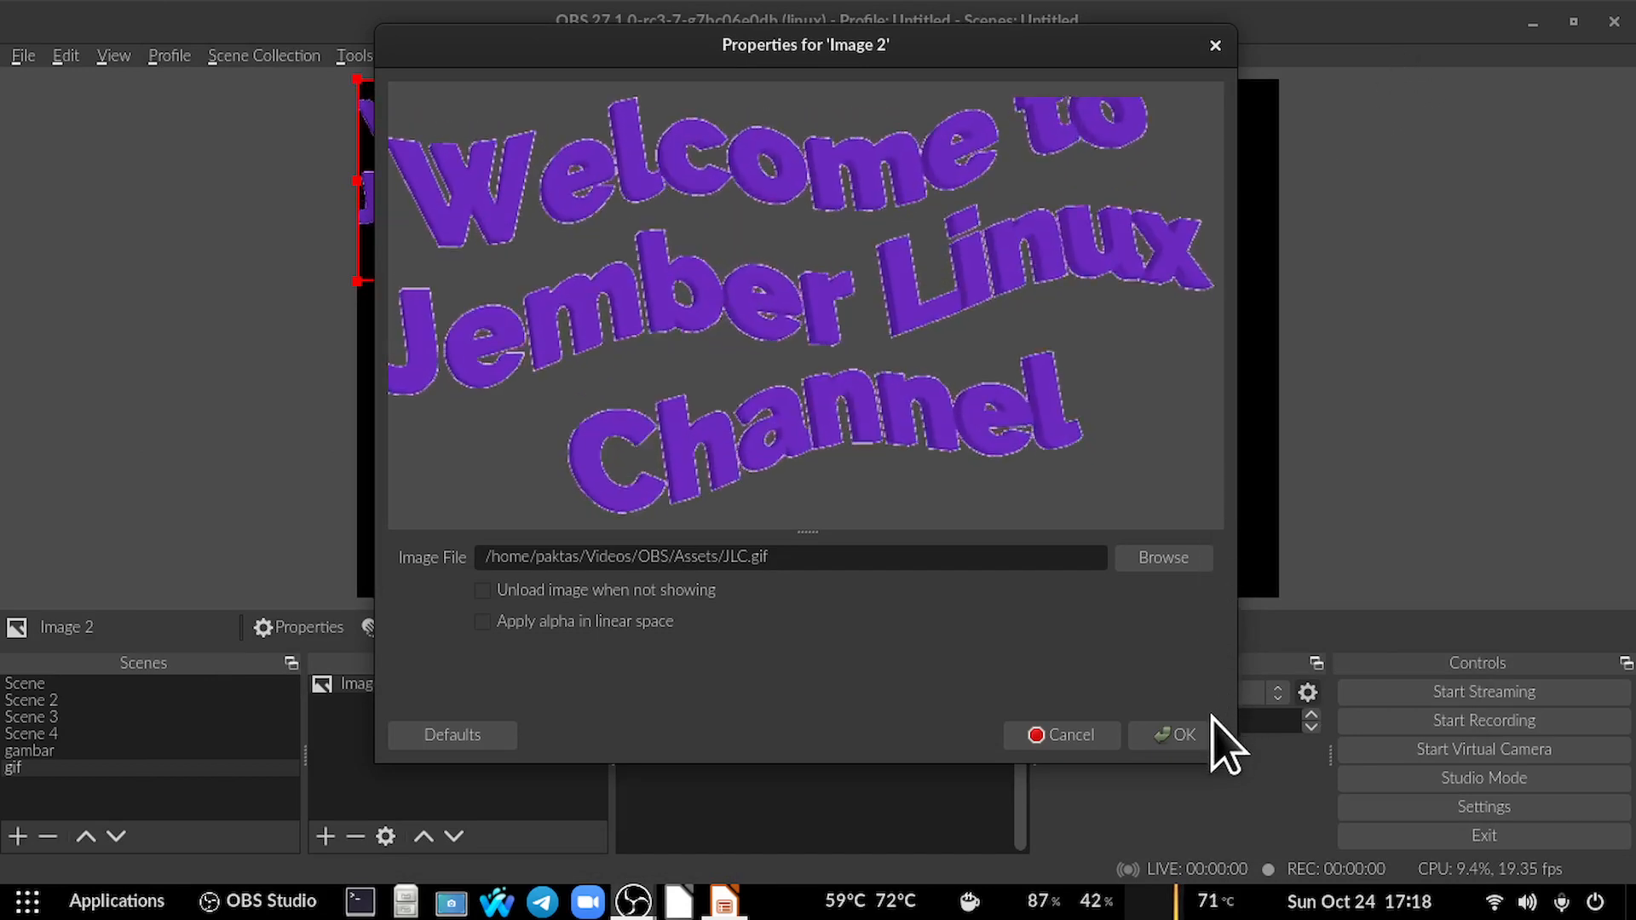
left_click(1184, 733)
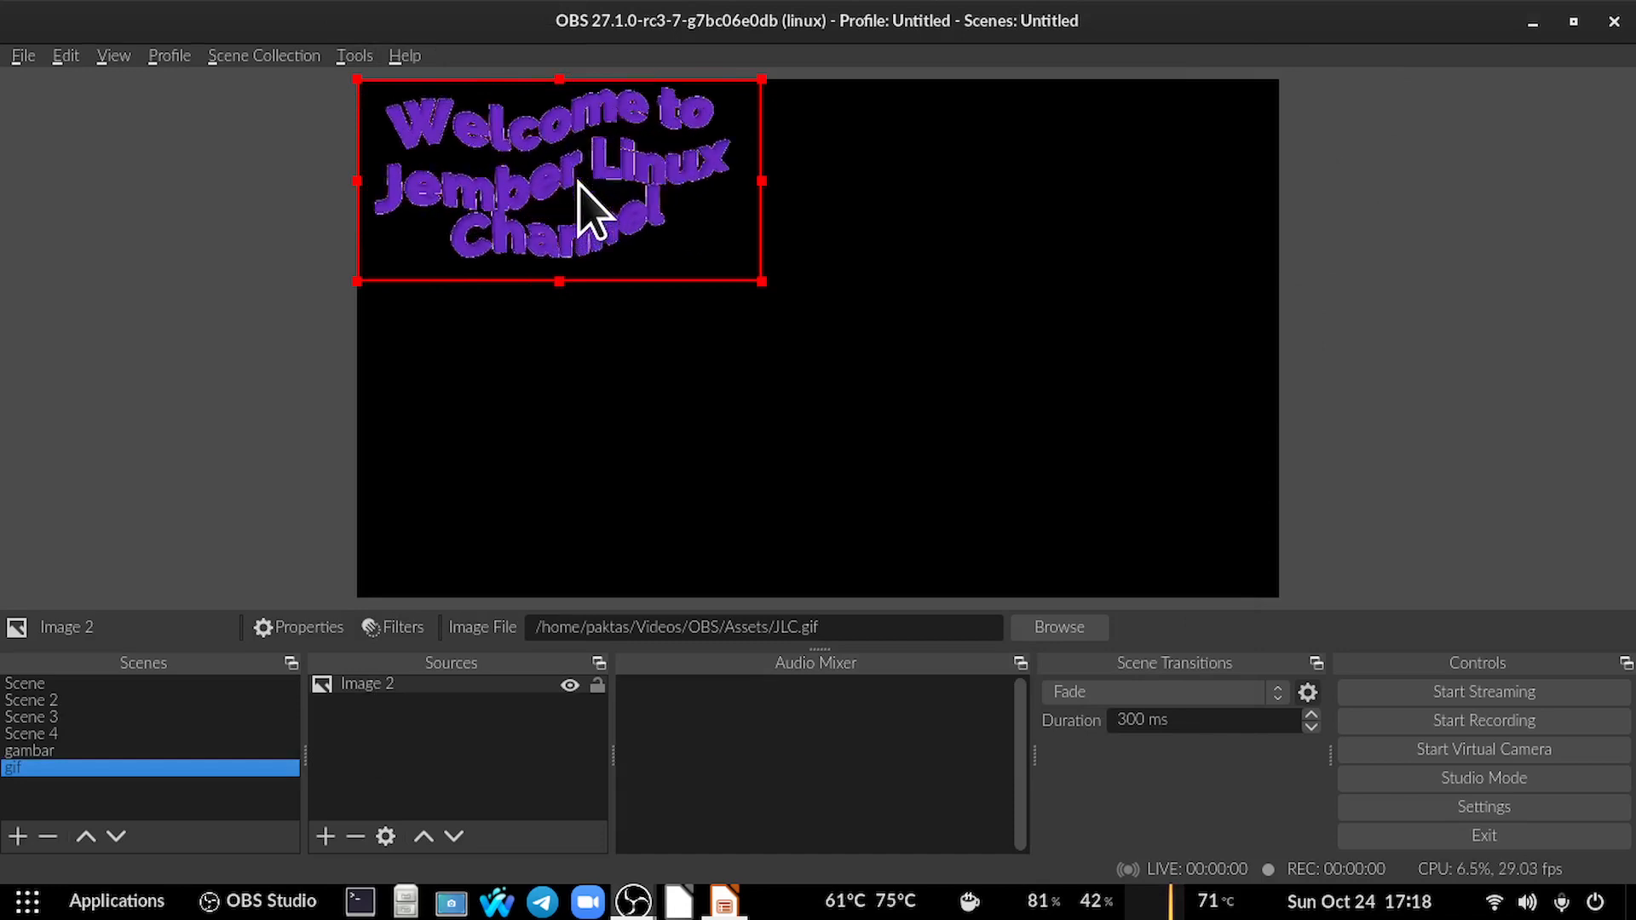
Move the animated GIF within the canvas, enlarge it to about two thirds of the canvas width, and lock its source.
left_click(588, 213)
left_click_drag(579, 182, 719, 297)
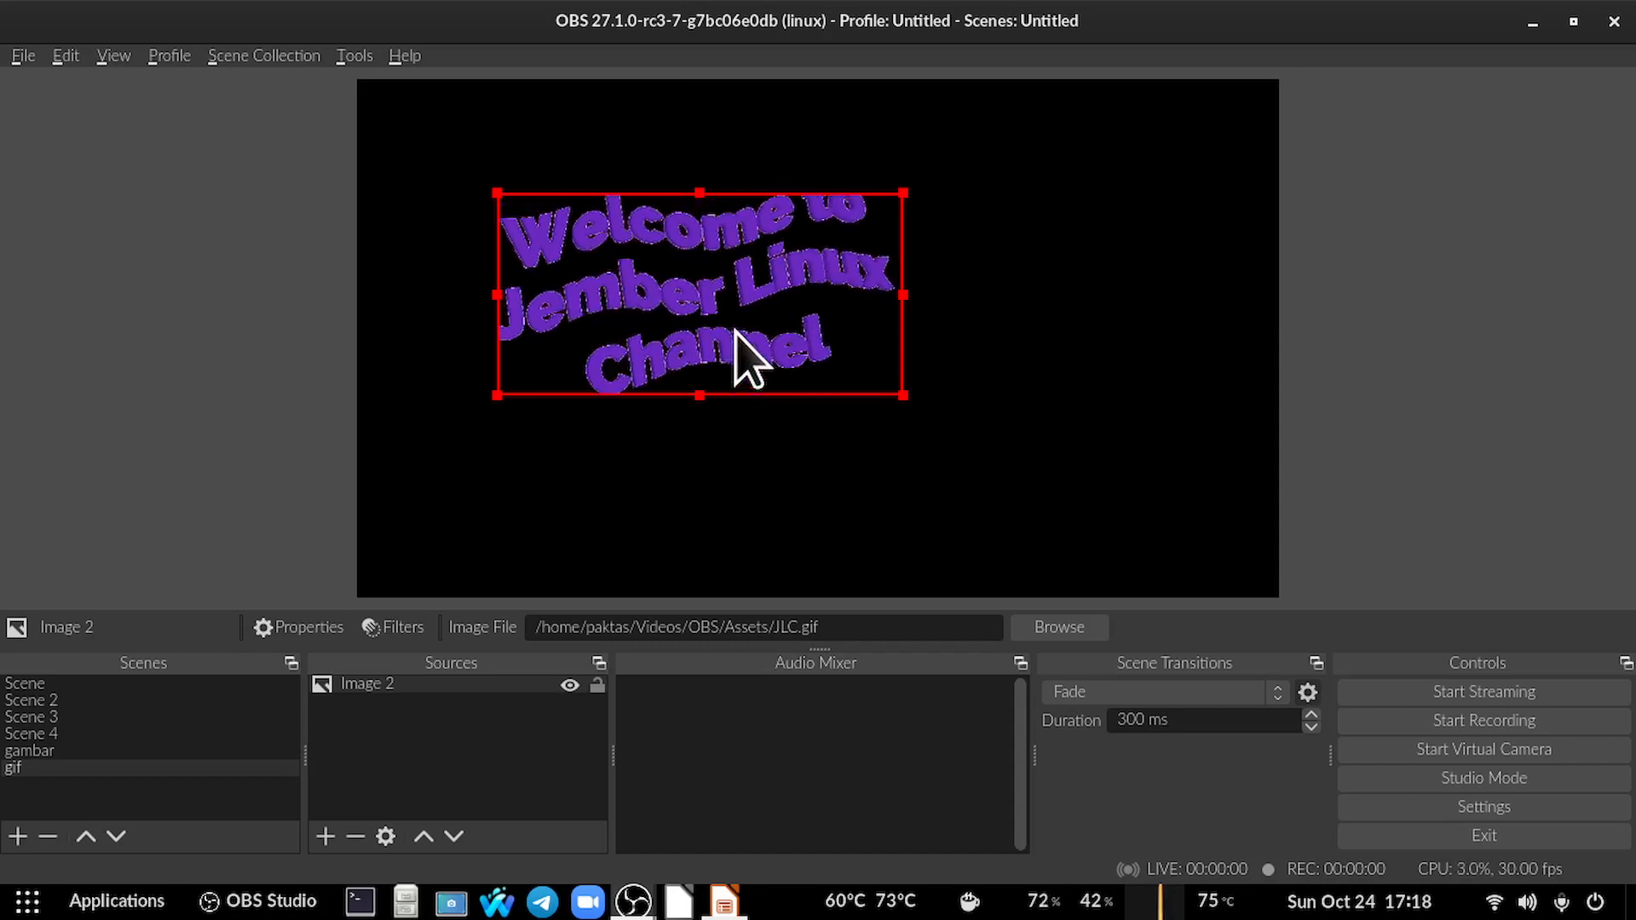
left_click_drag(743, 333, 673, 229)
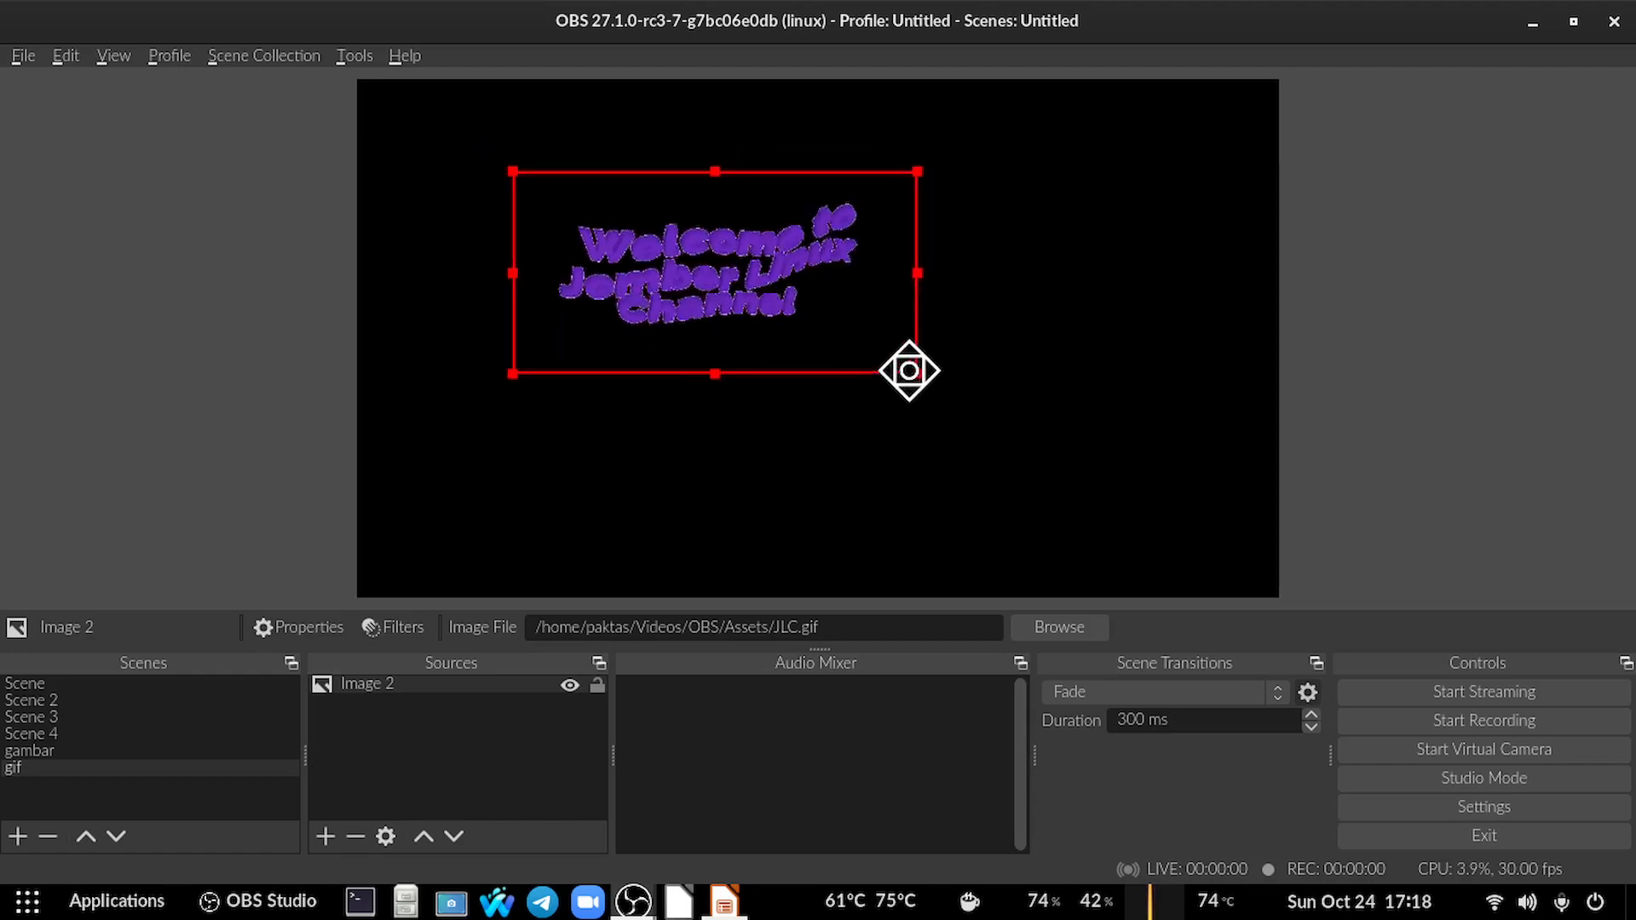
left_click_drag(840, 327, 847, 511)
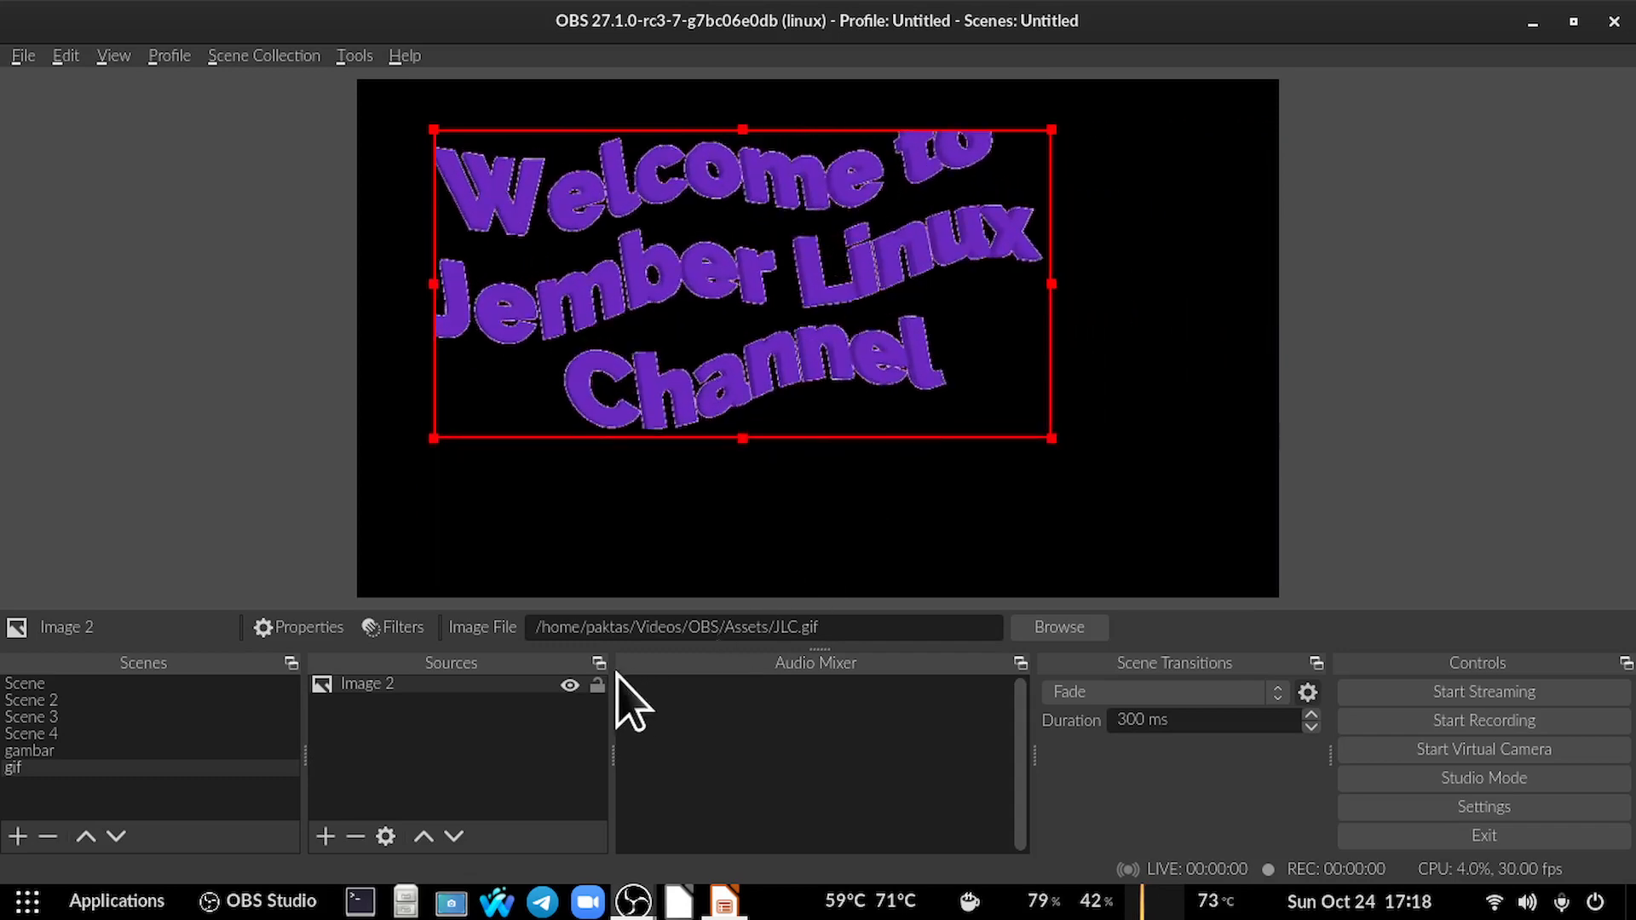
left_click(596, 685)
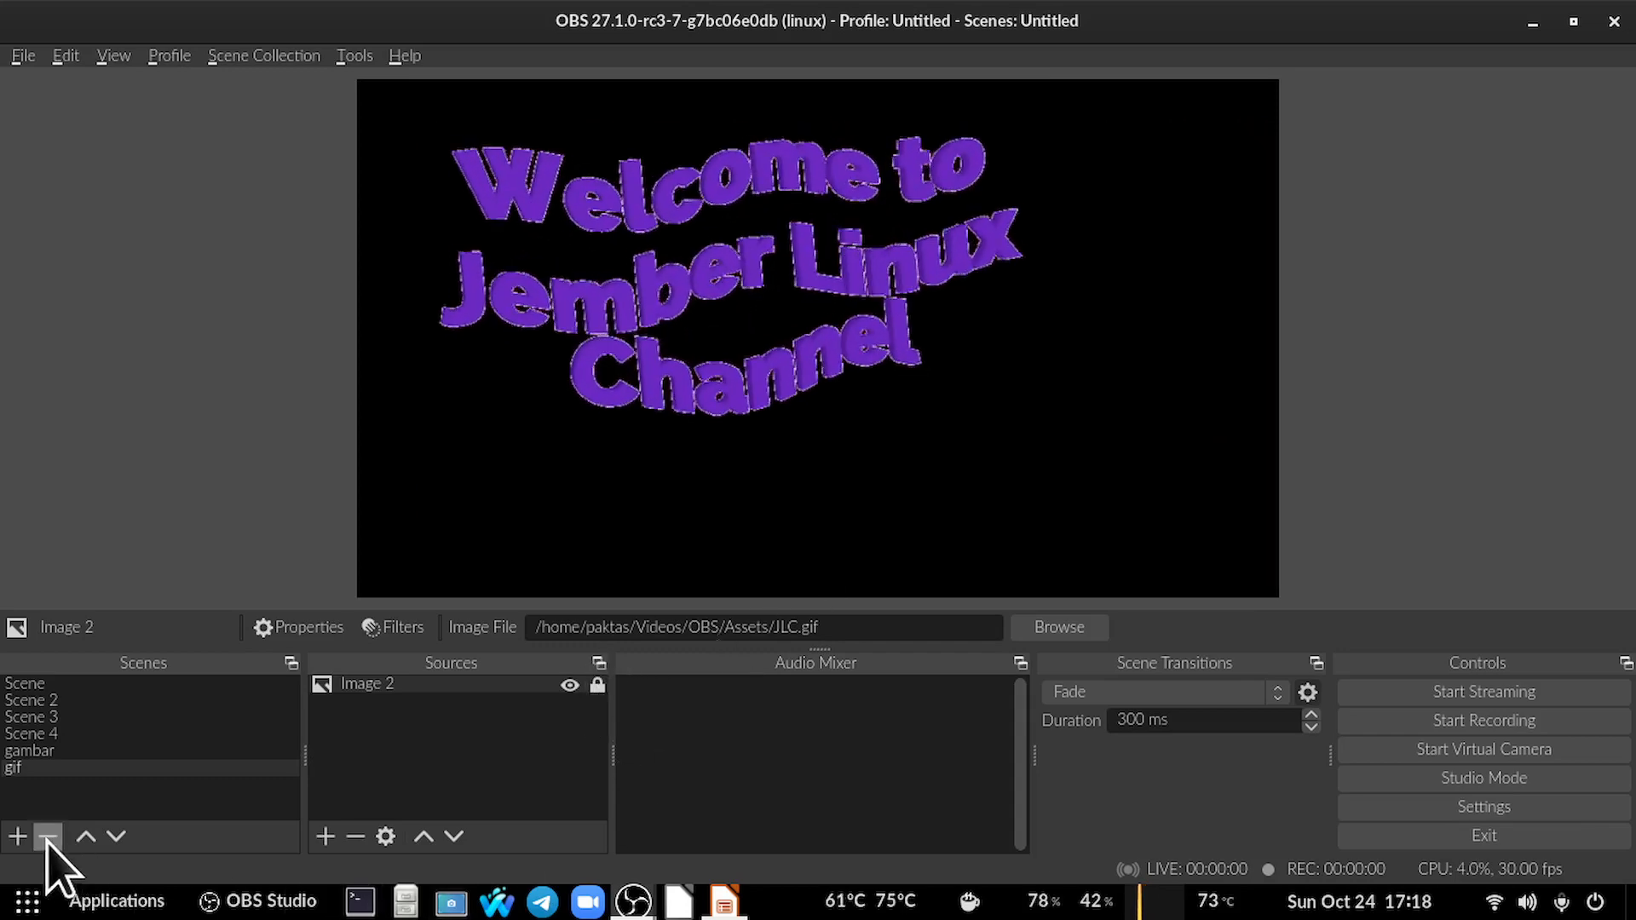
Add another scene named warna to the Untitled collection.
left_click(16, 836)
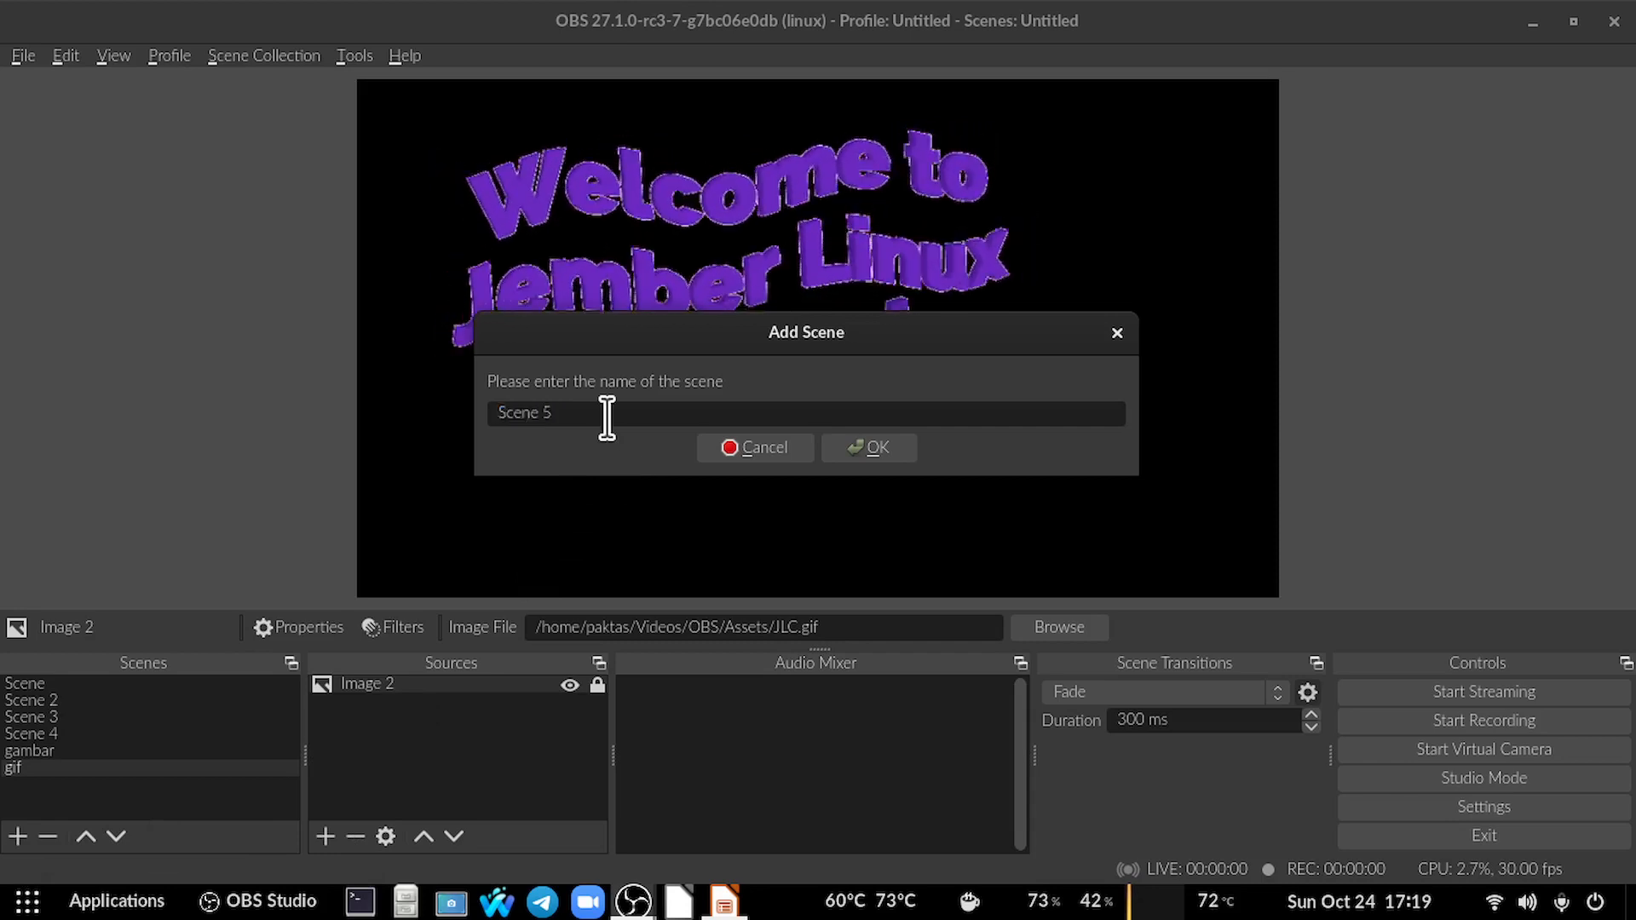
key("BackSpace")
key("BackSpace")
key("BackSpace")
key("BackSpace")
key("BackSpace")
key("BackSpace")
key("BackSpace")
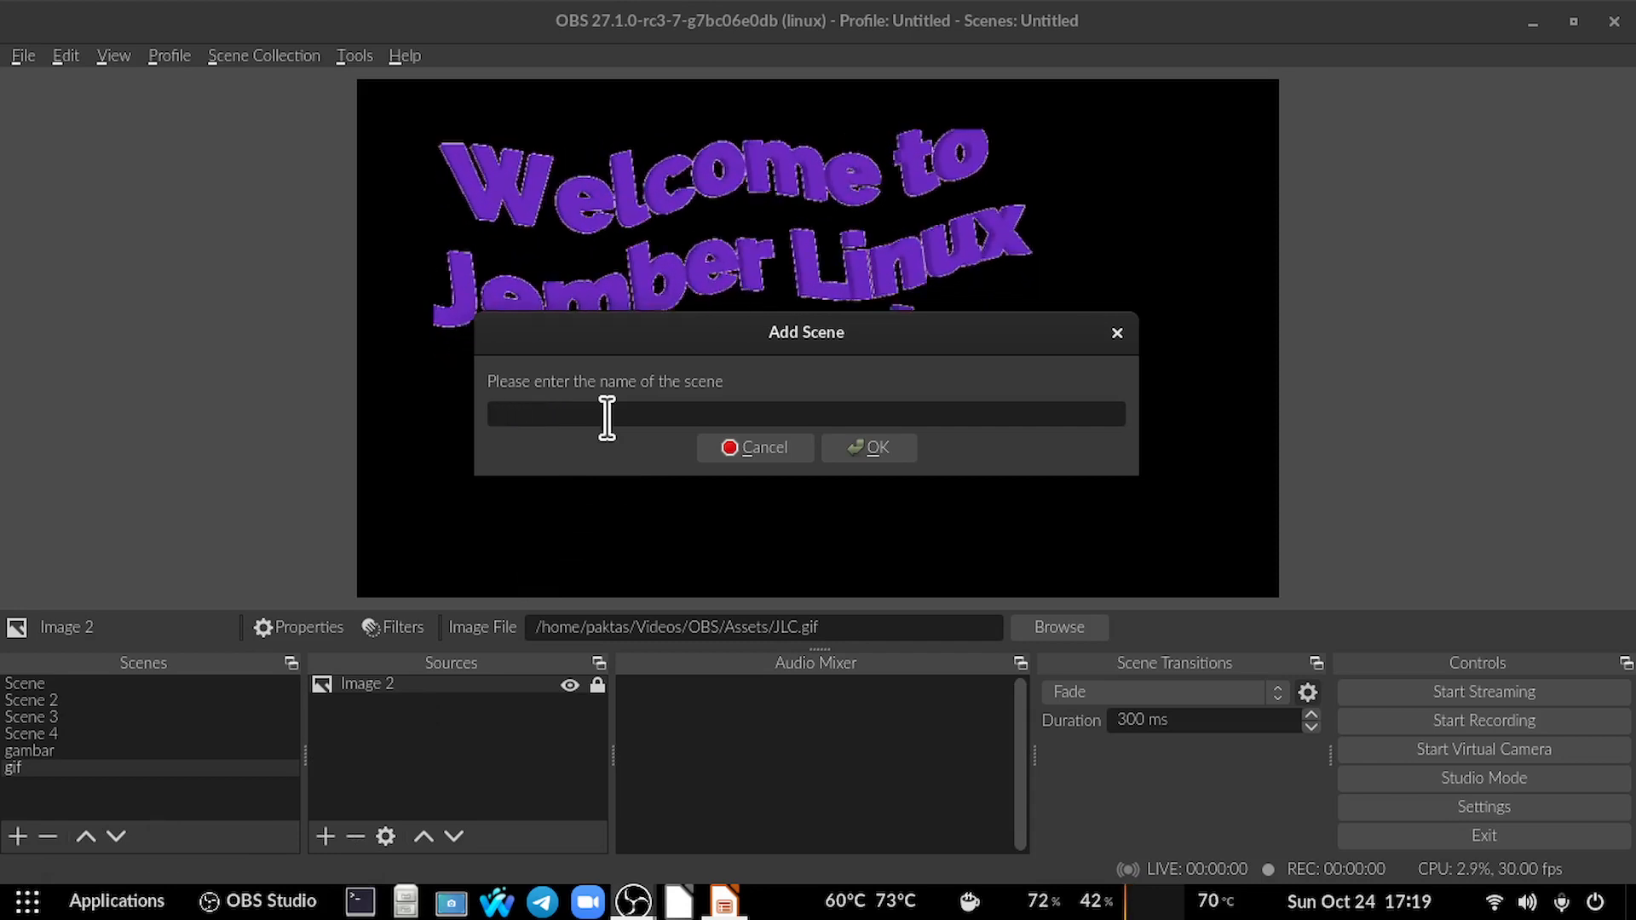
type("warna")
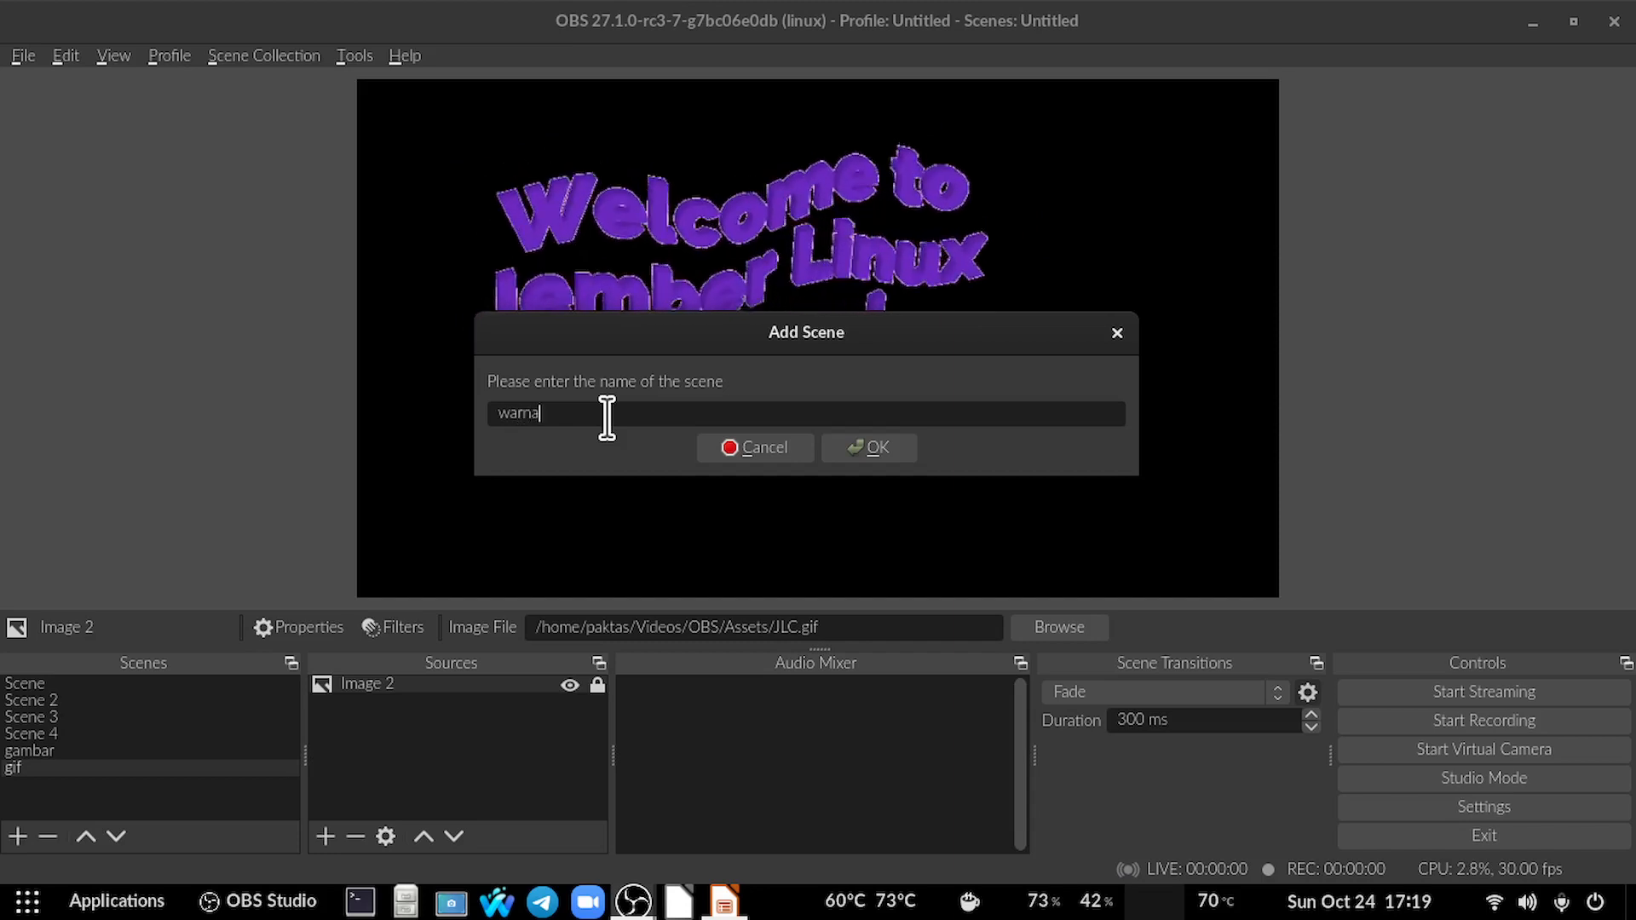
key("Return")
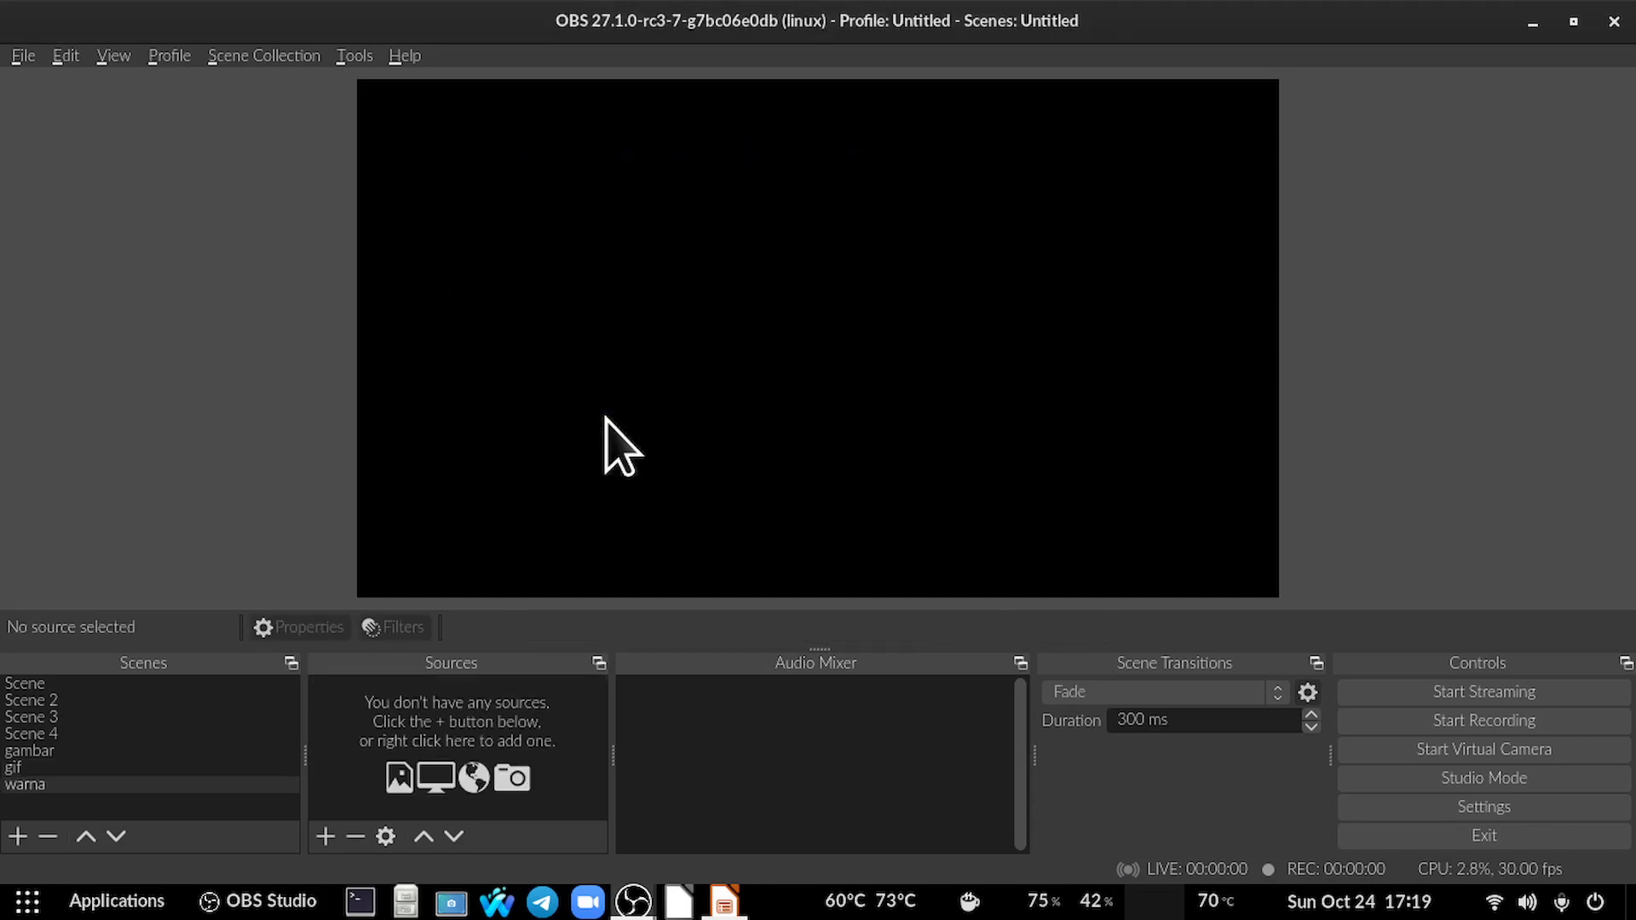
Add a Color Source to the warna scene and set its color to dark red #550000.
left_click(325, 836)
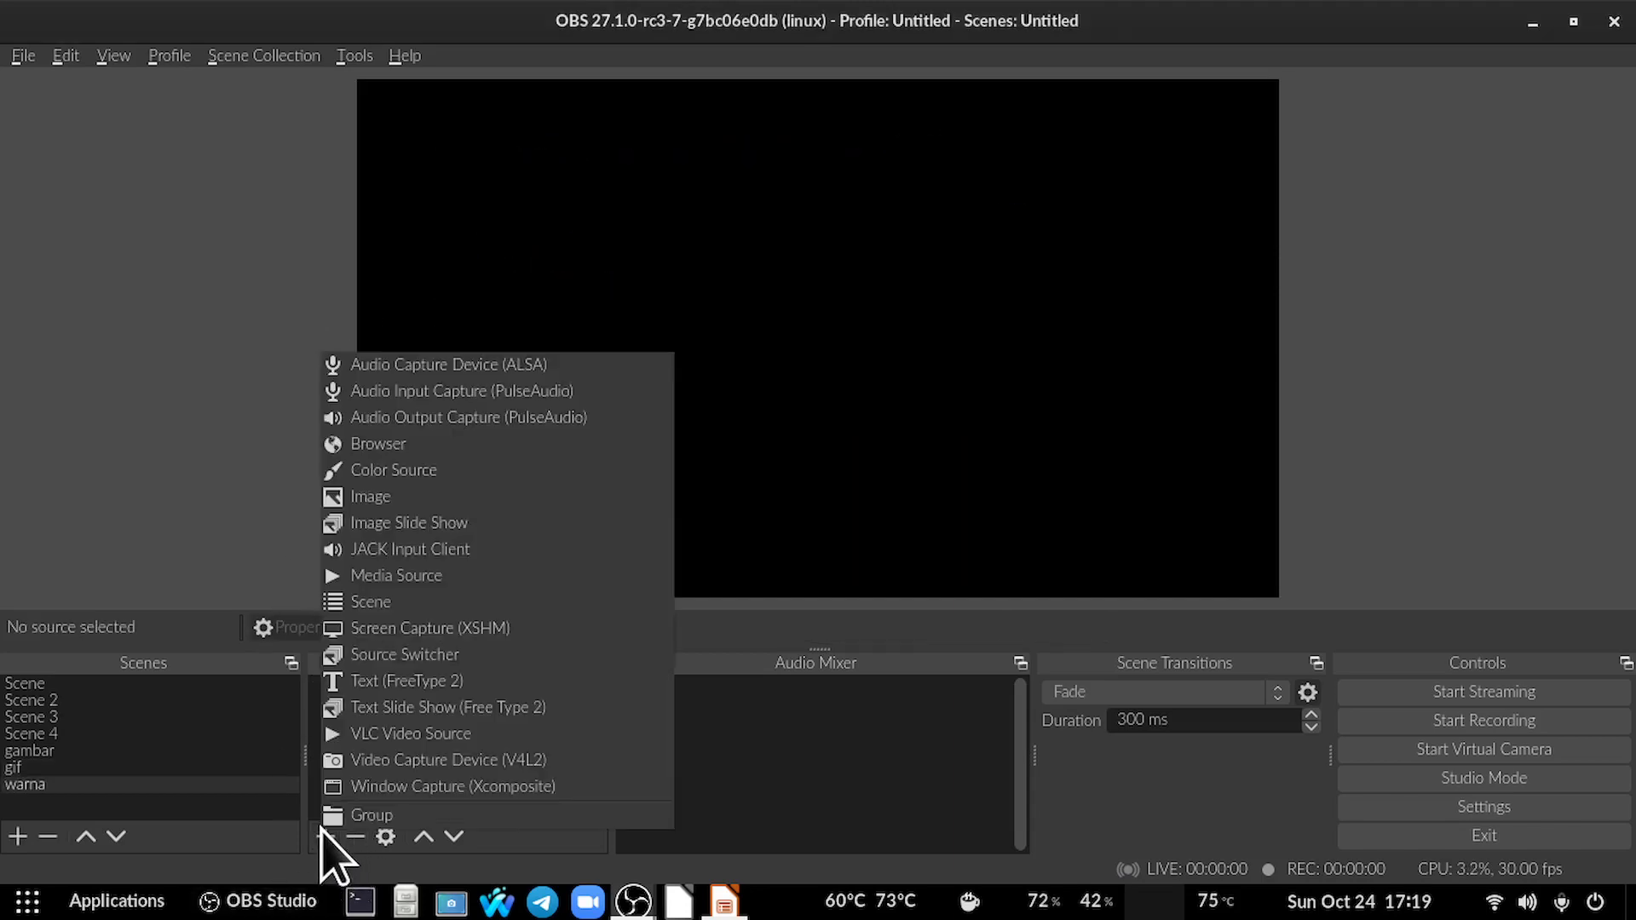
left_click(410, 471)
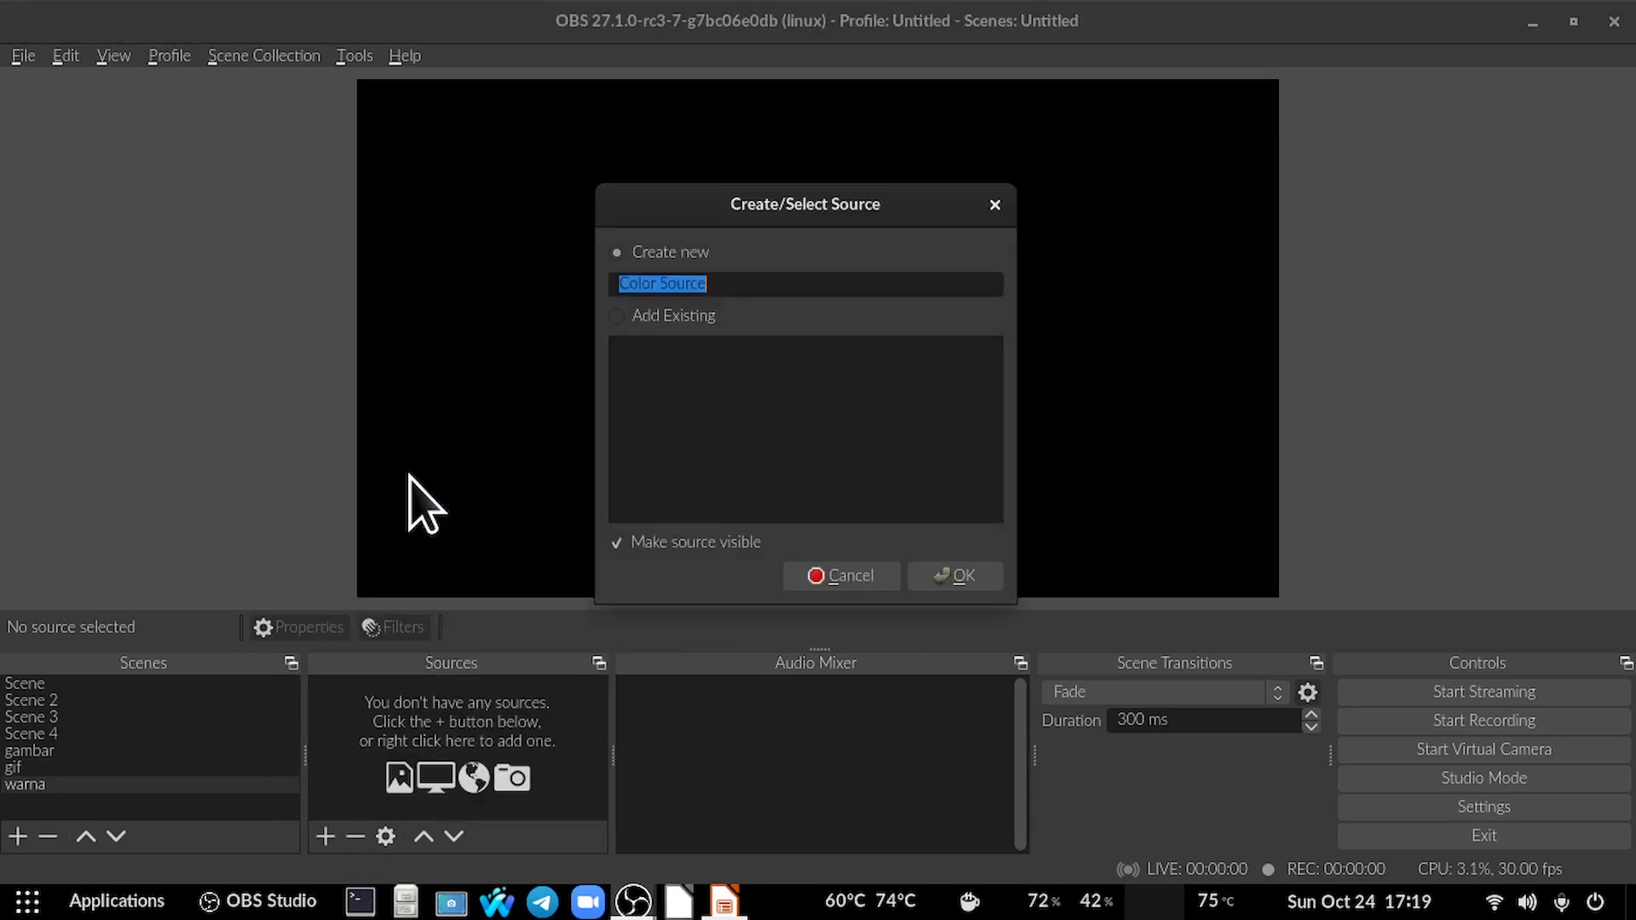
left_click(920, 575)
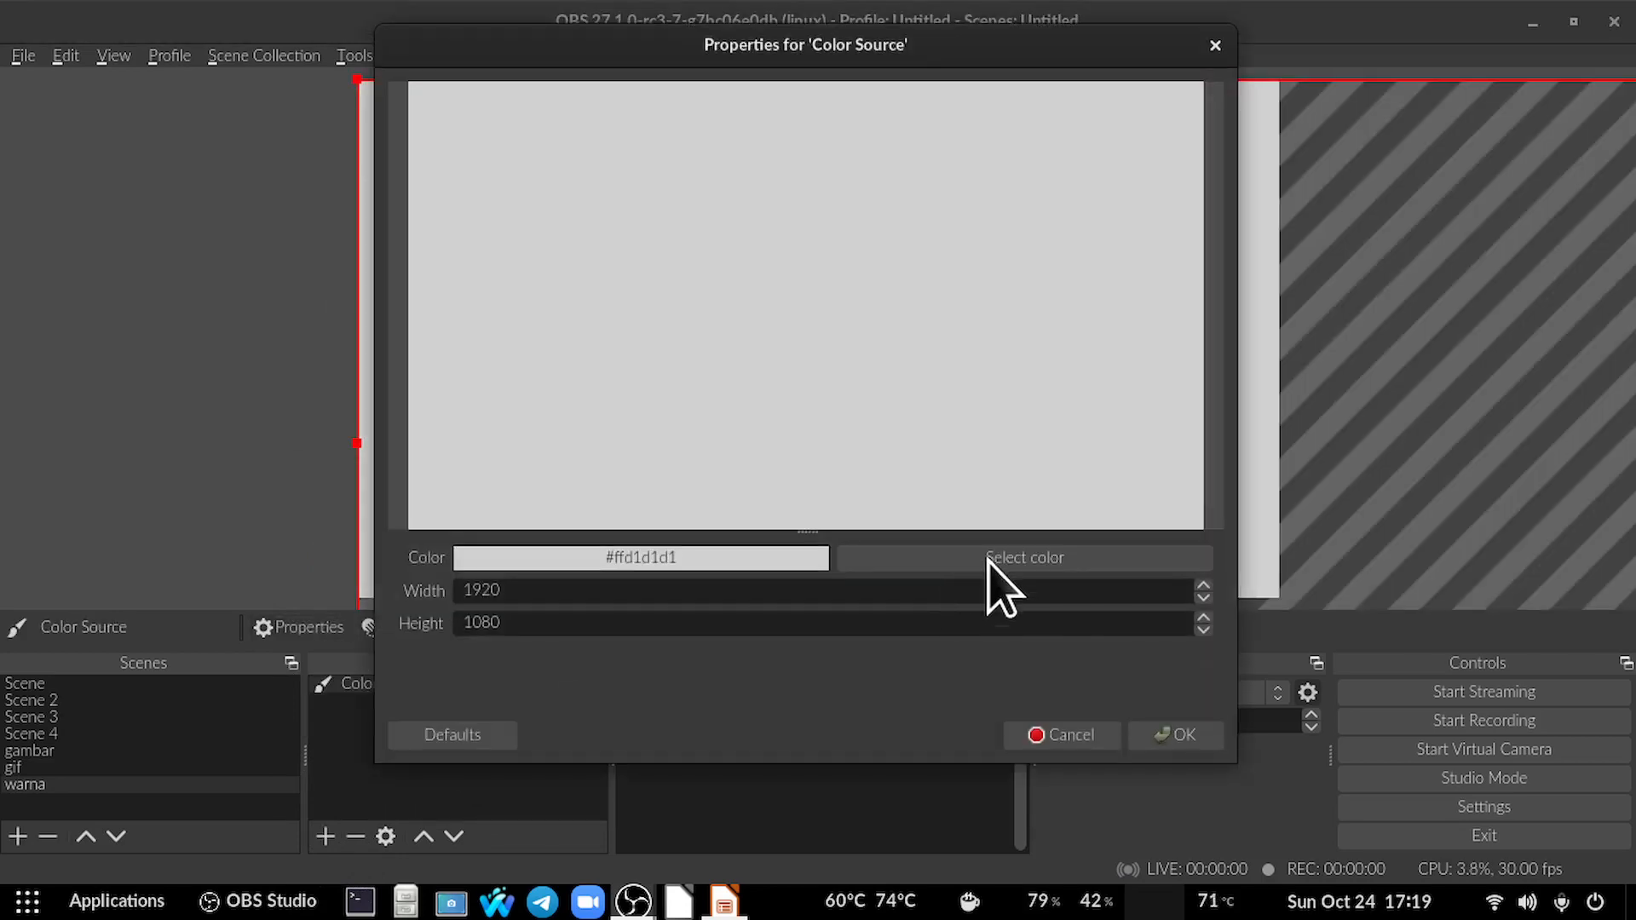
left_click(987, 558)
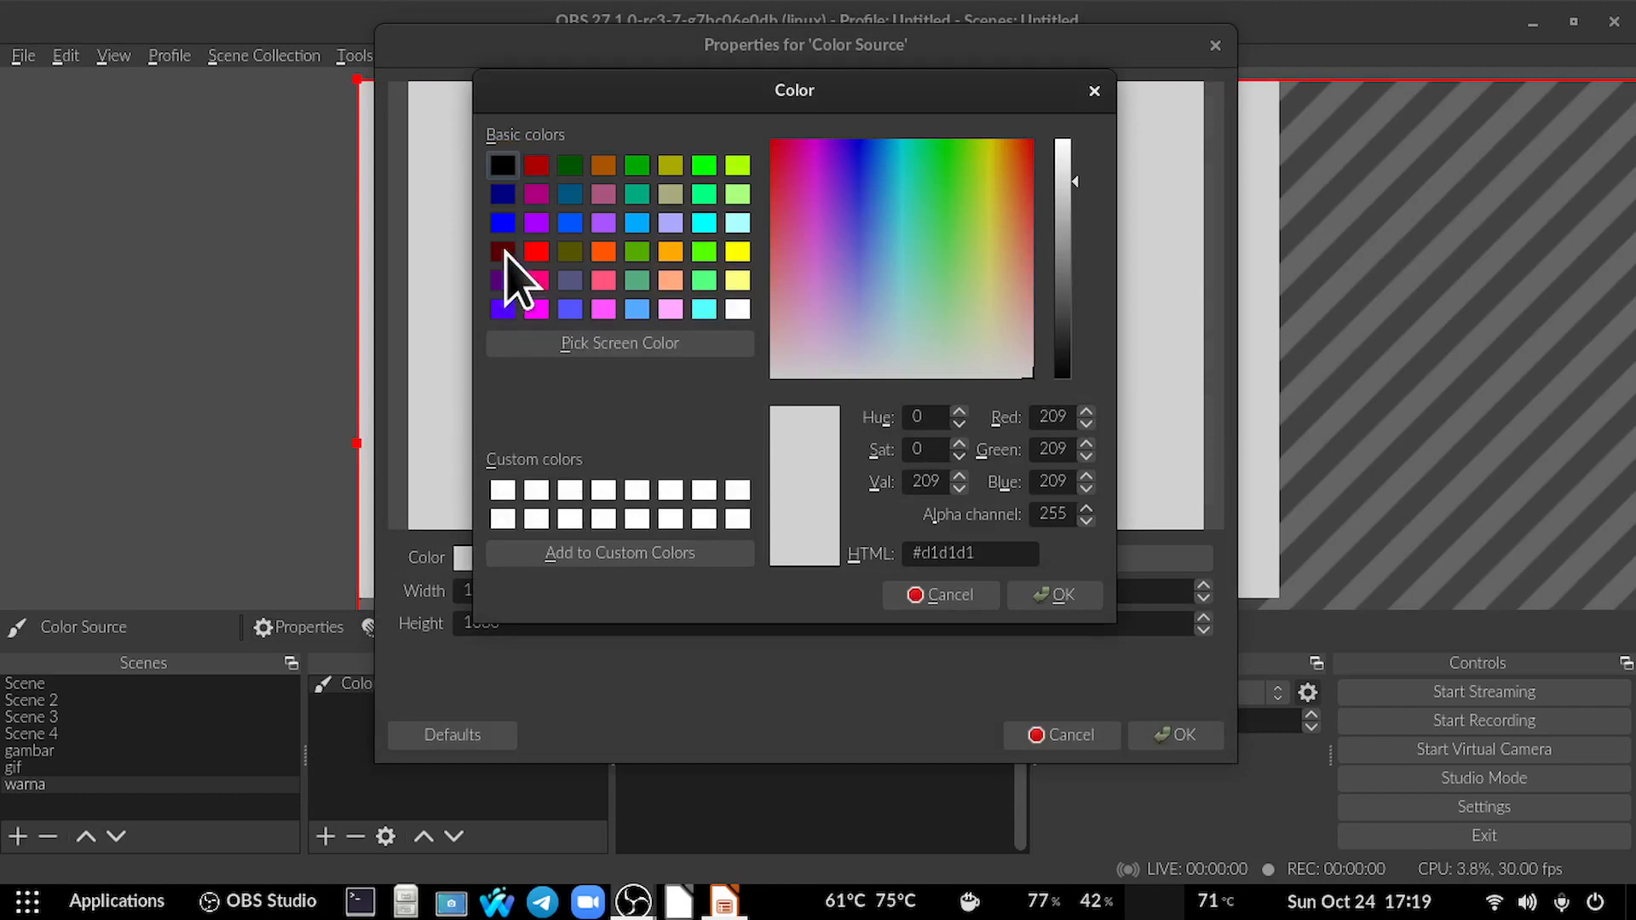
left_click(502, 252)
left_click(1053, 594)
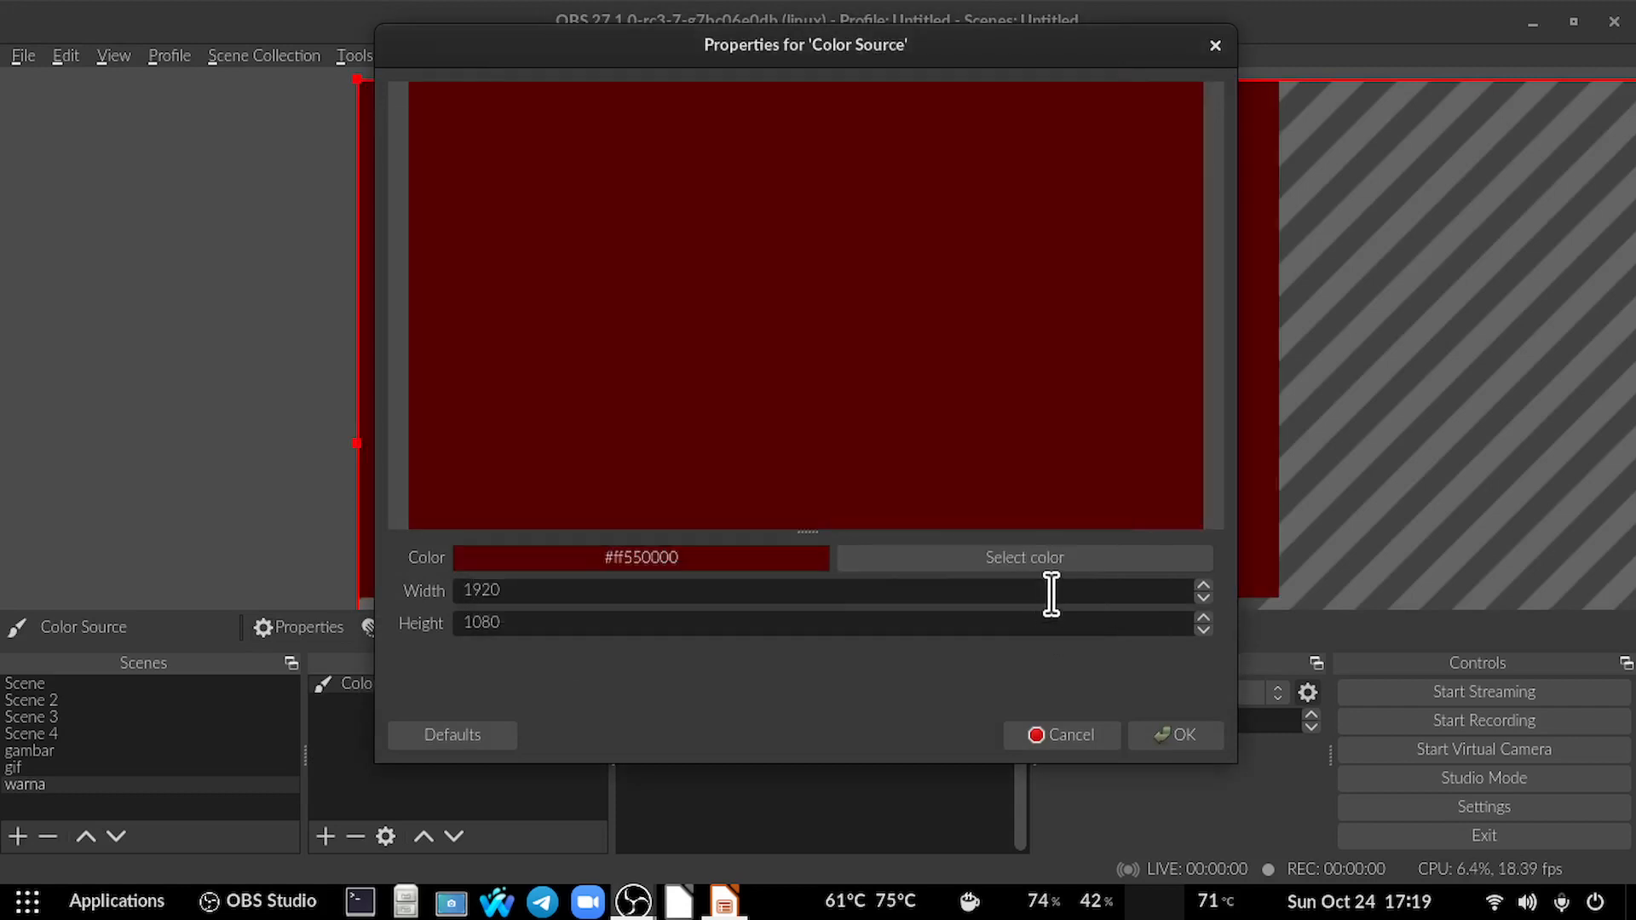
left_click(1186, 729)
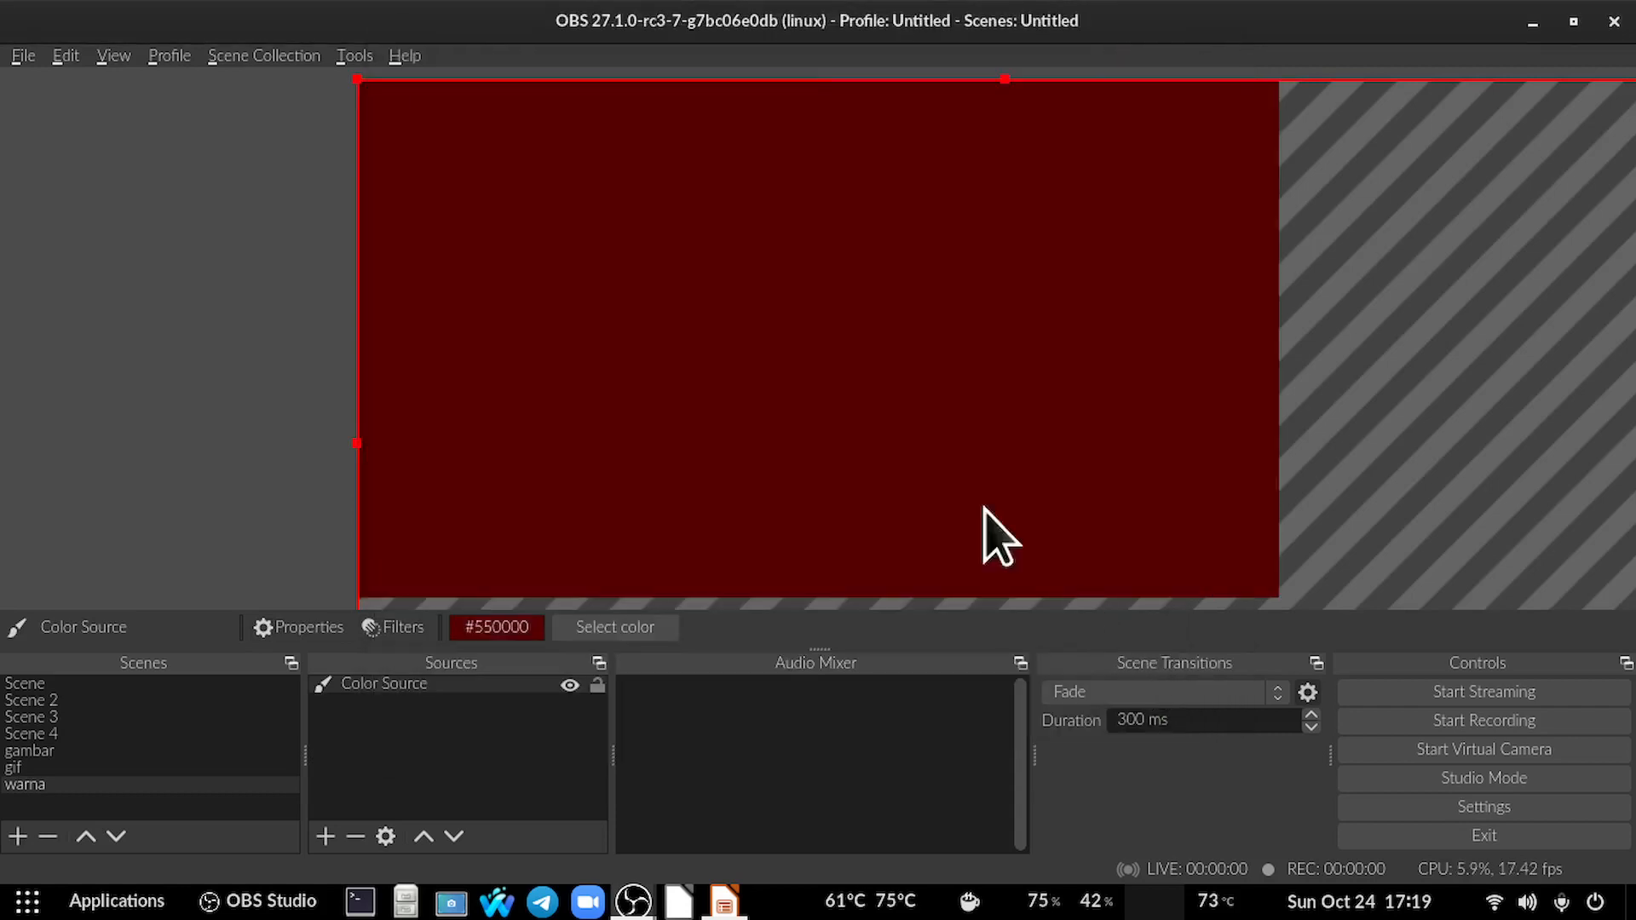
Transform the dark red color source with Fit to screen and lock it.
right_click(610, 191)
mouse_move(697, 480)
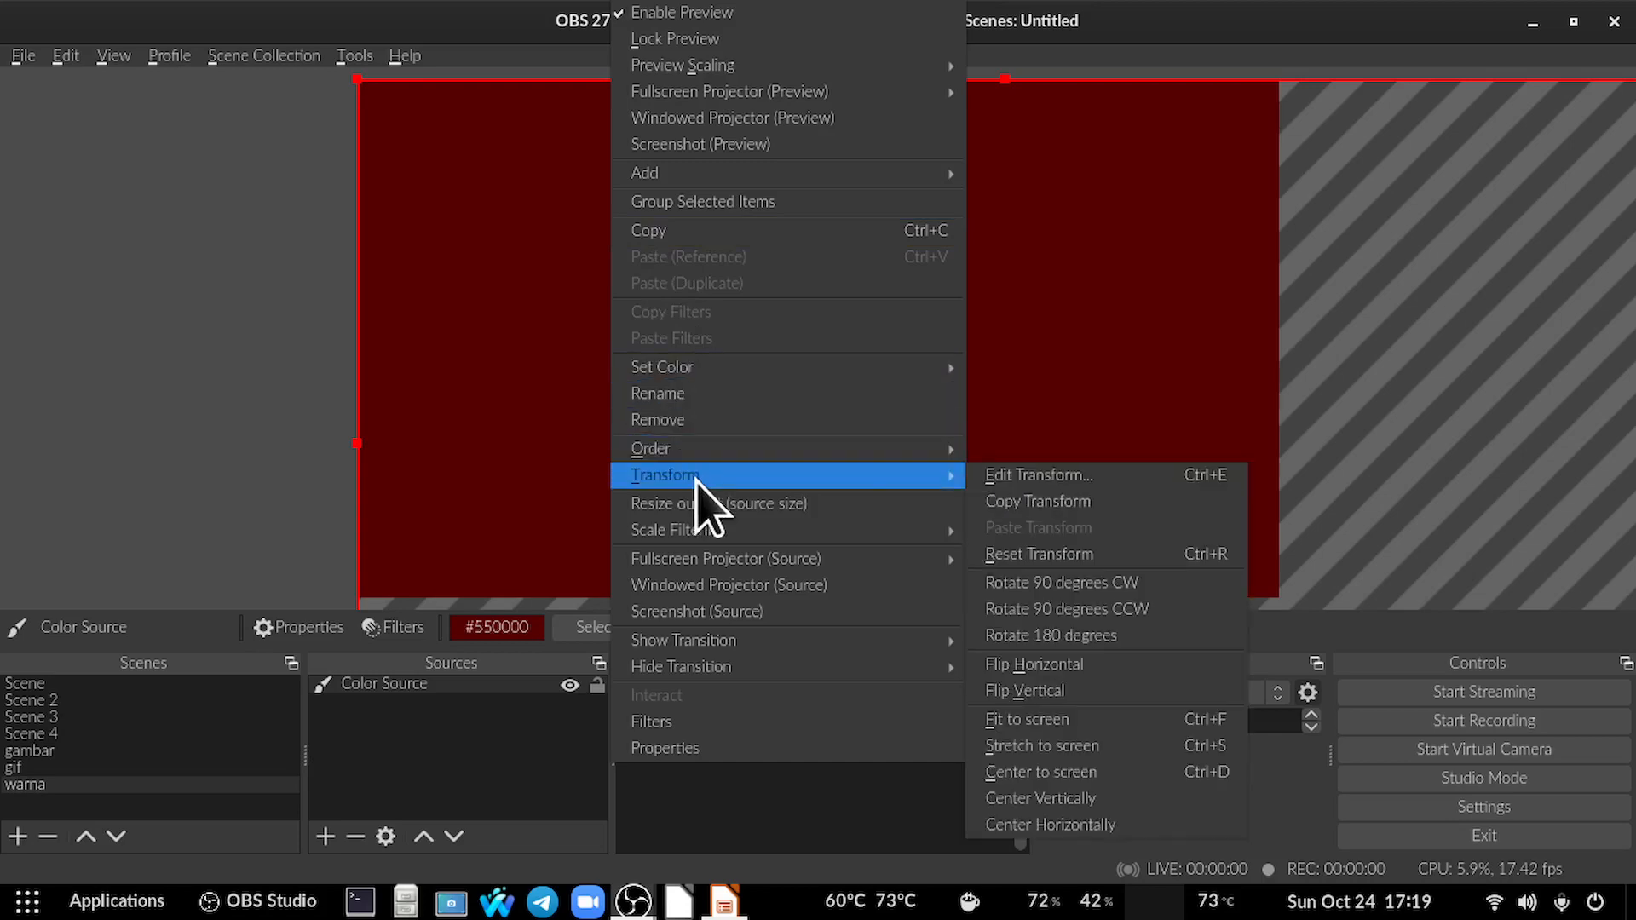
left_click(1062, 720)
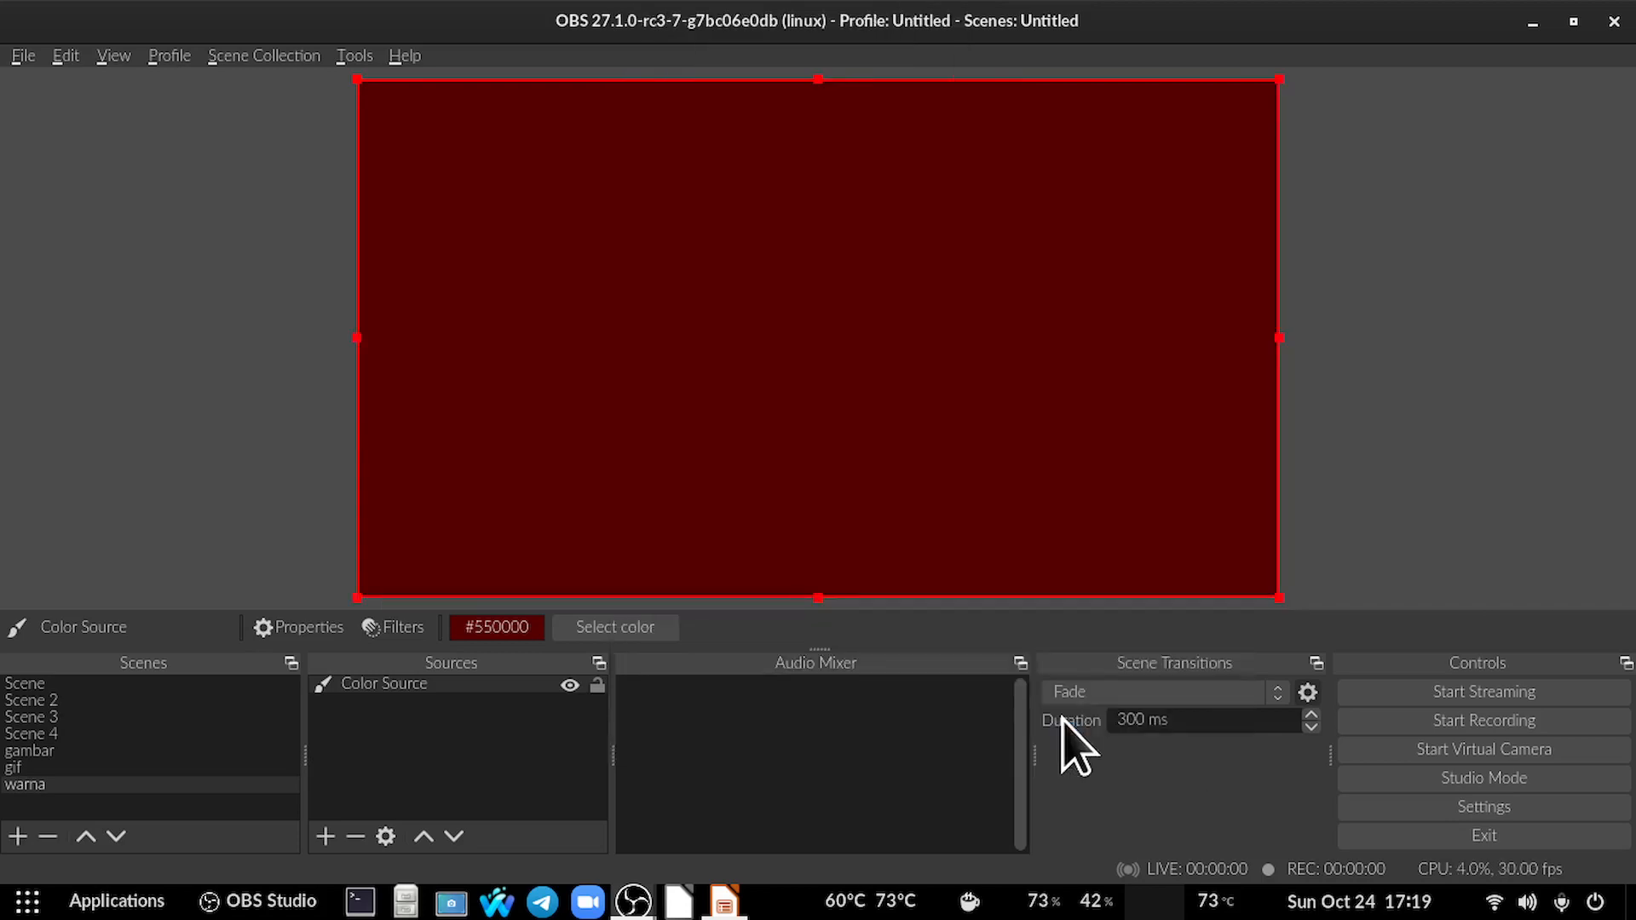
left_click(597, 685)
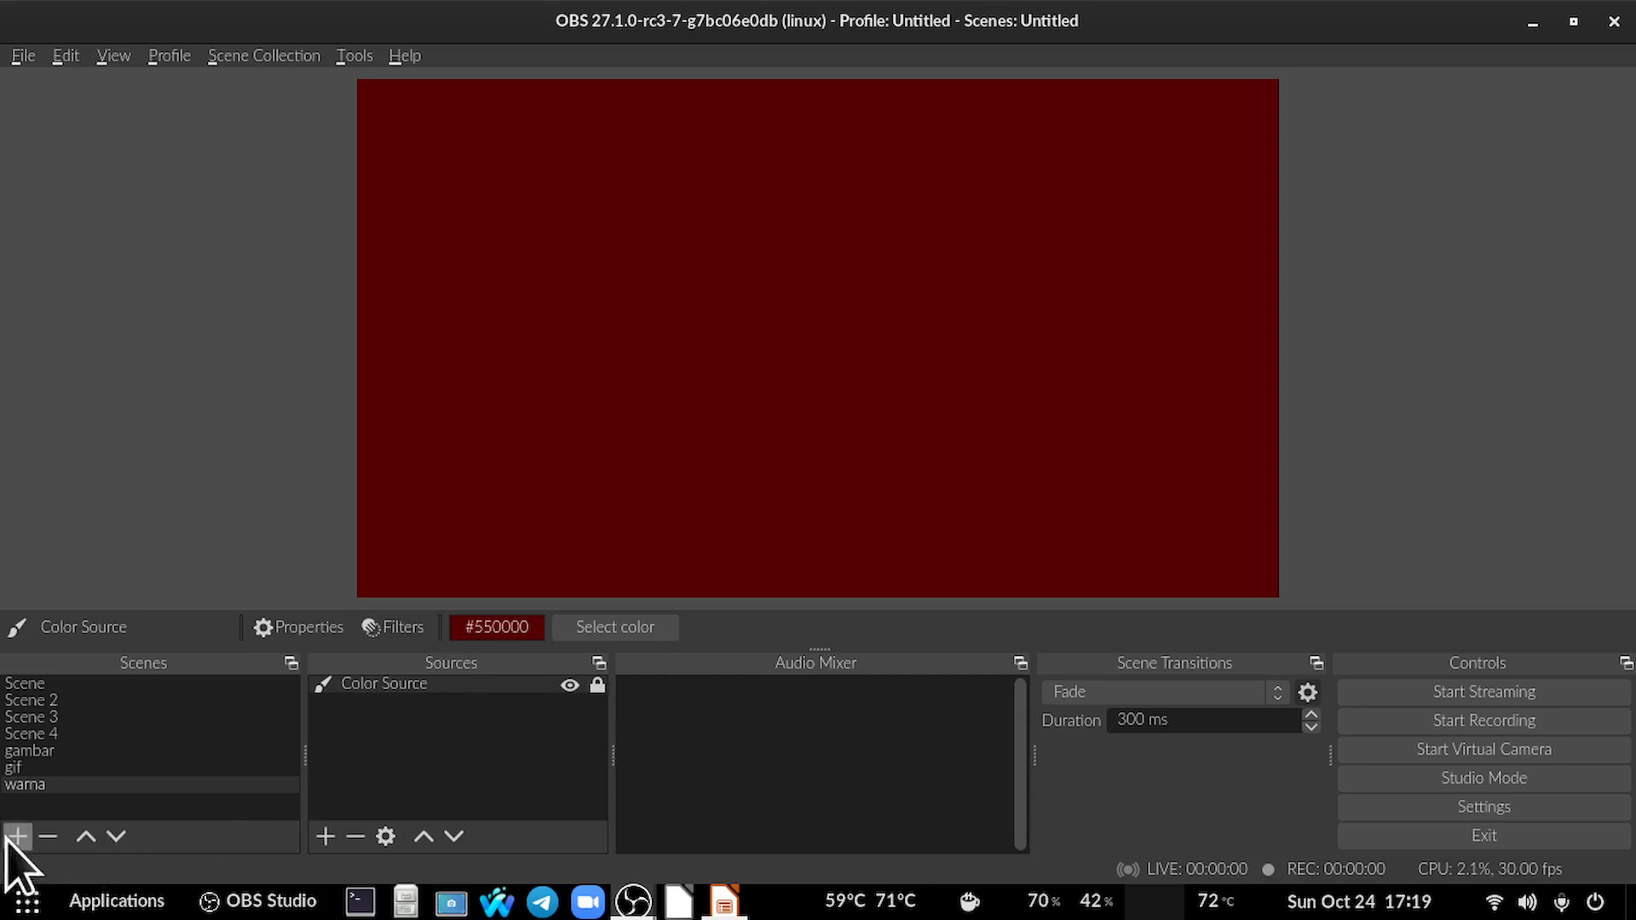
Add a second new Color Source to the warna scene with the blue-violet color #5500ff.
left_click(327, 833)
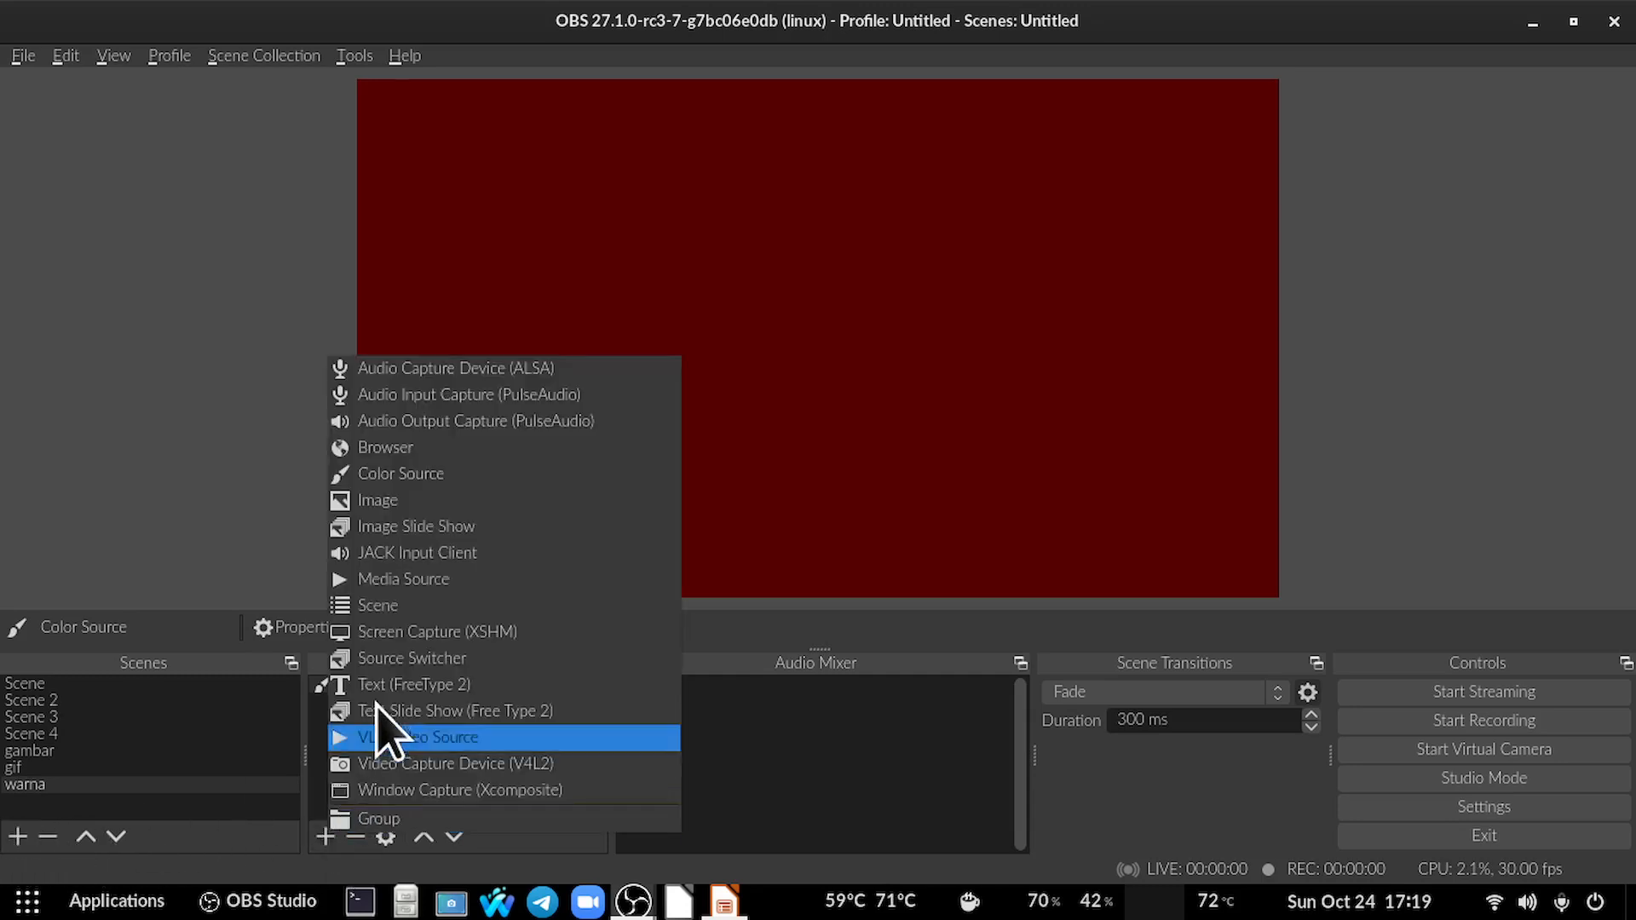
left_click(444, 475)
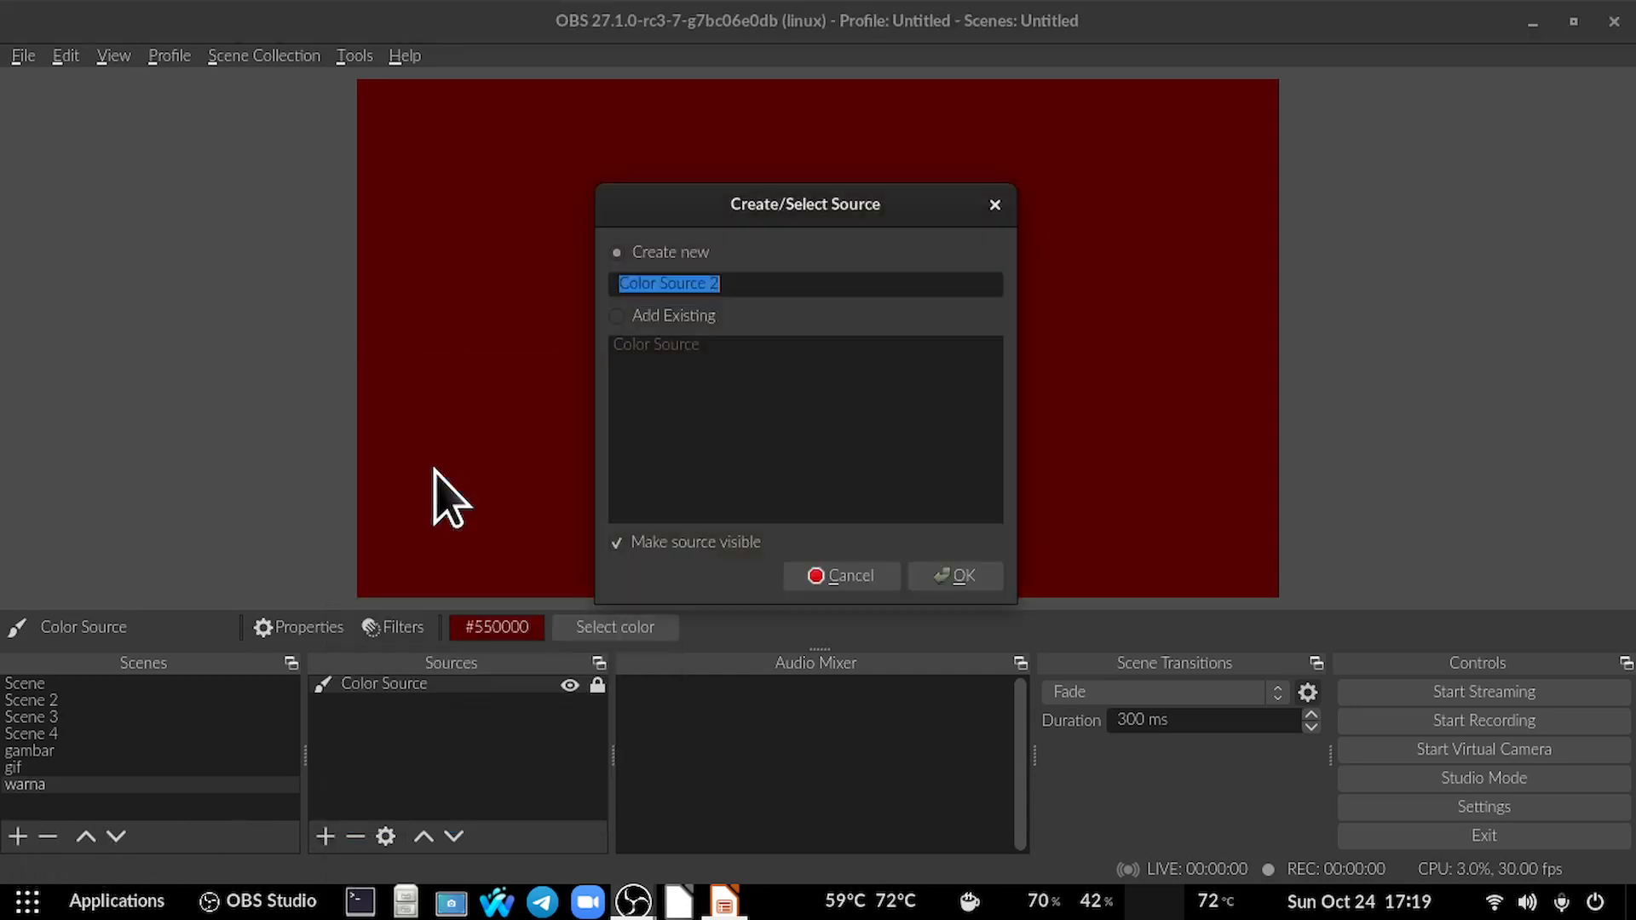
left_click(963, 576)
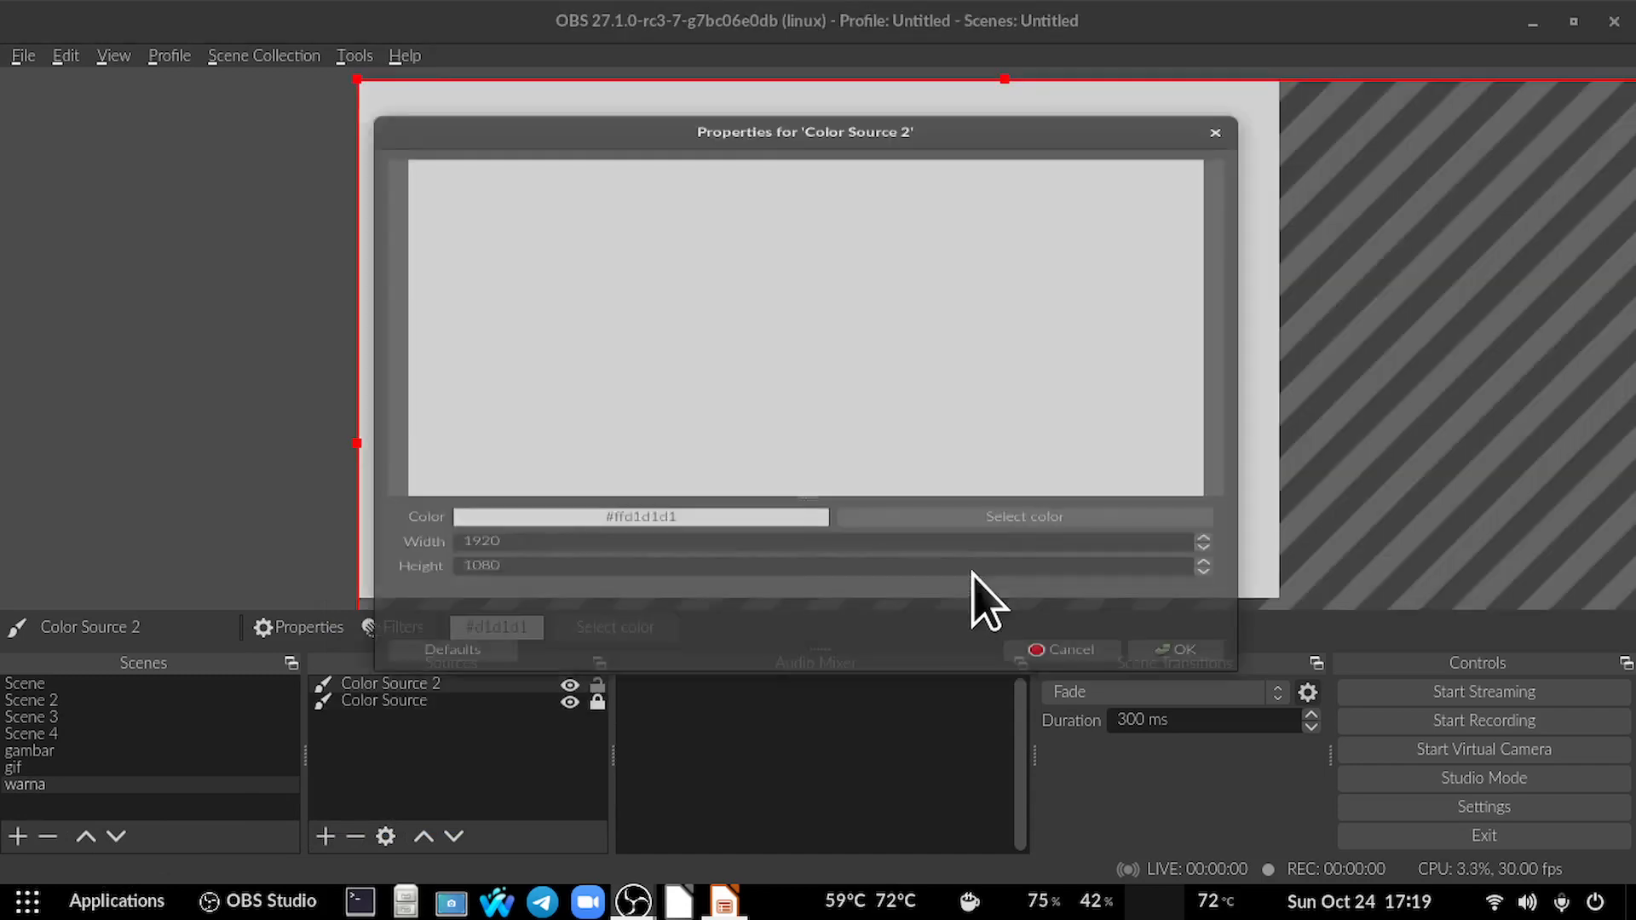
left_click(891, 555)
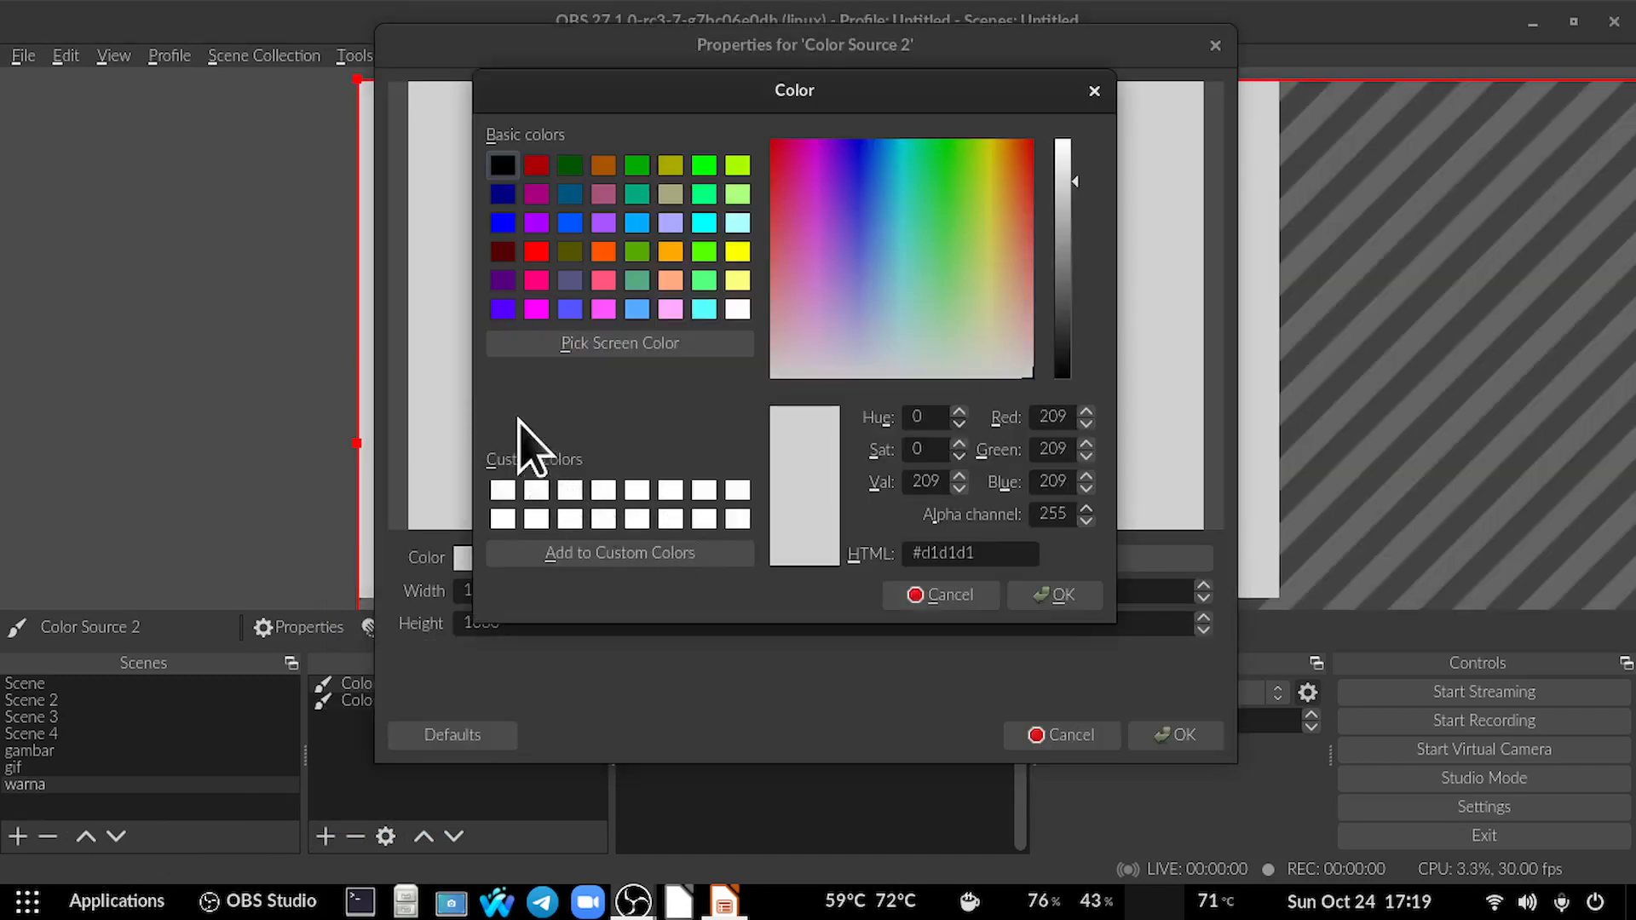
left_click(502, 309)
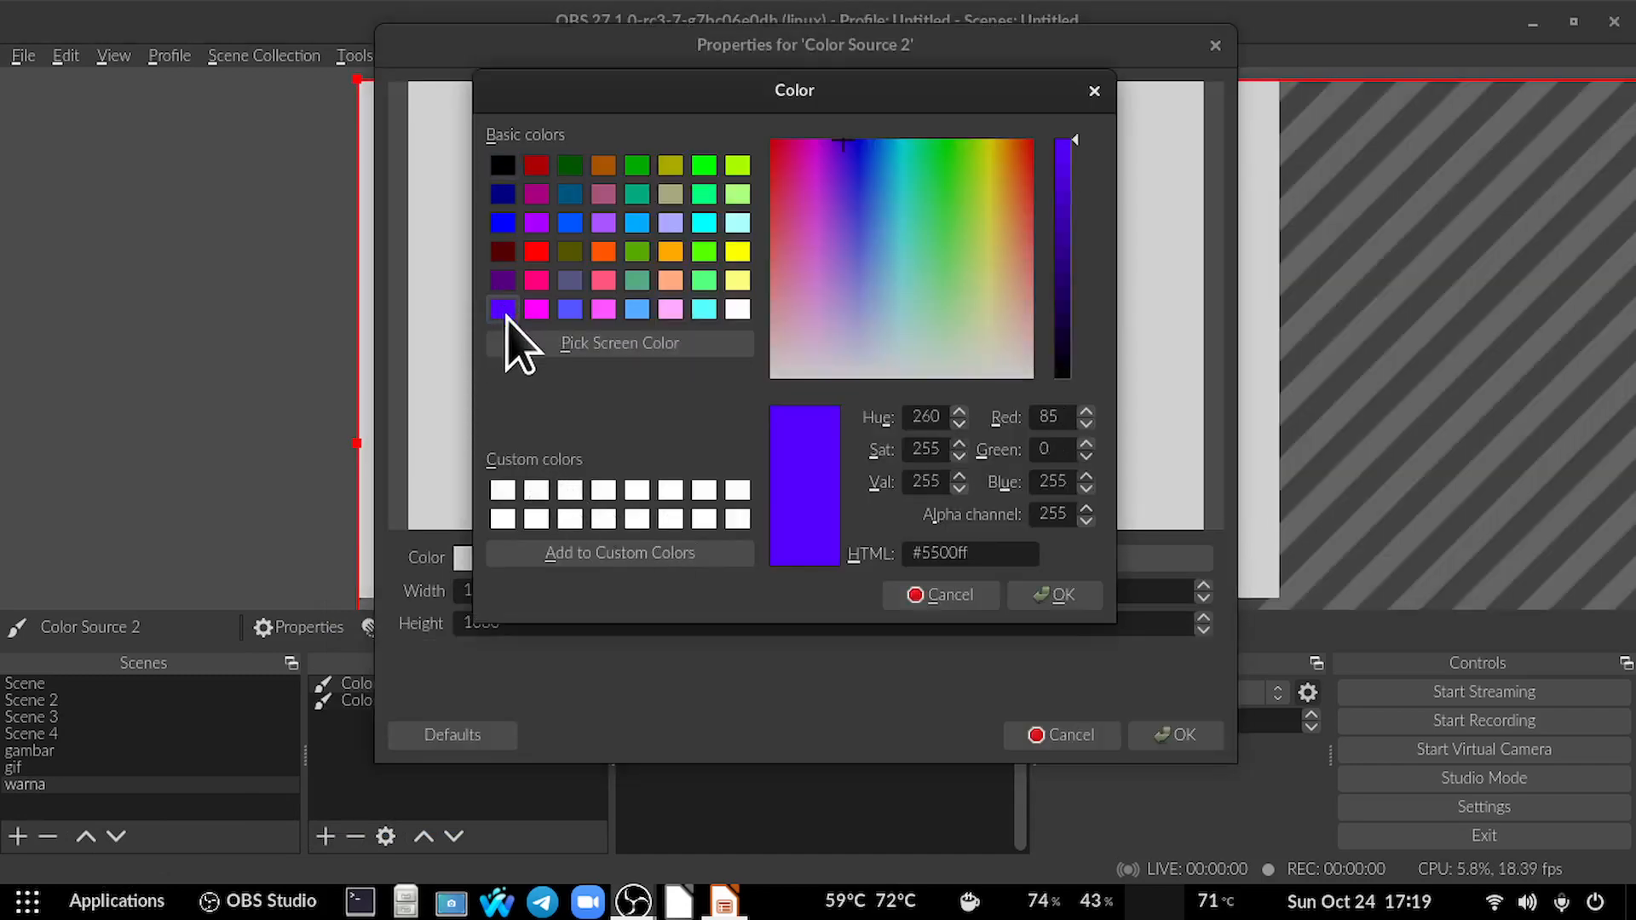
left_click(1058, 596)
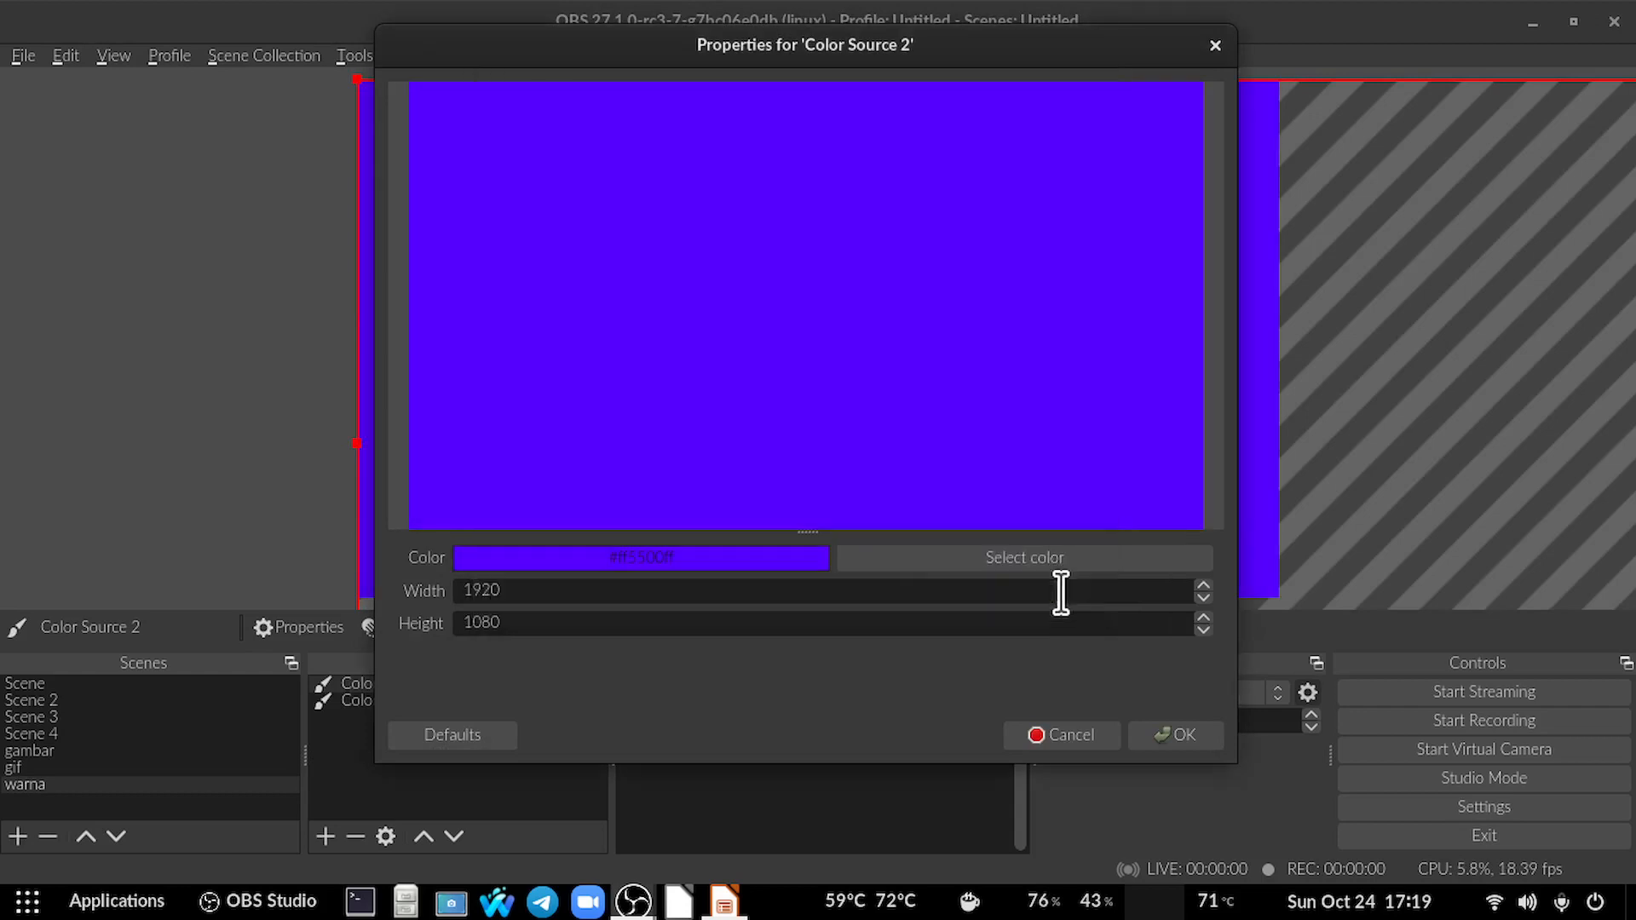
left_click(1152, 733)
Shrink the blue-violet source to a rectangle about two fifths of the canvas width, place it in the left half and lock it.
left_click_drag(356, 79, 684, 345)
left_click_drag(916, 433, 591, 273)
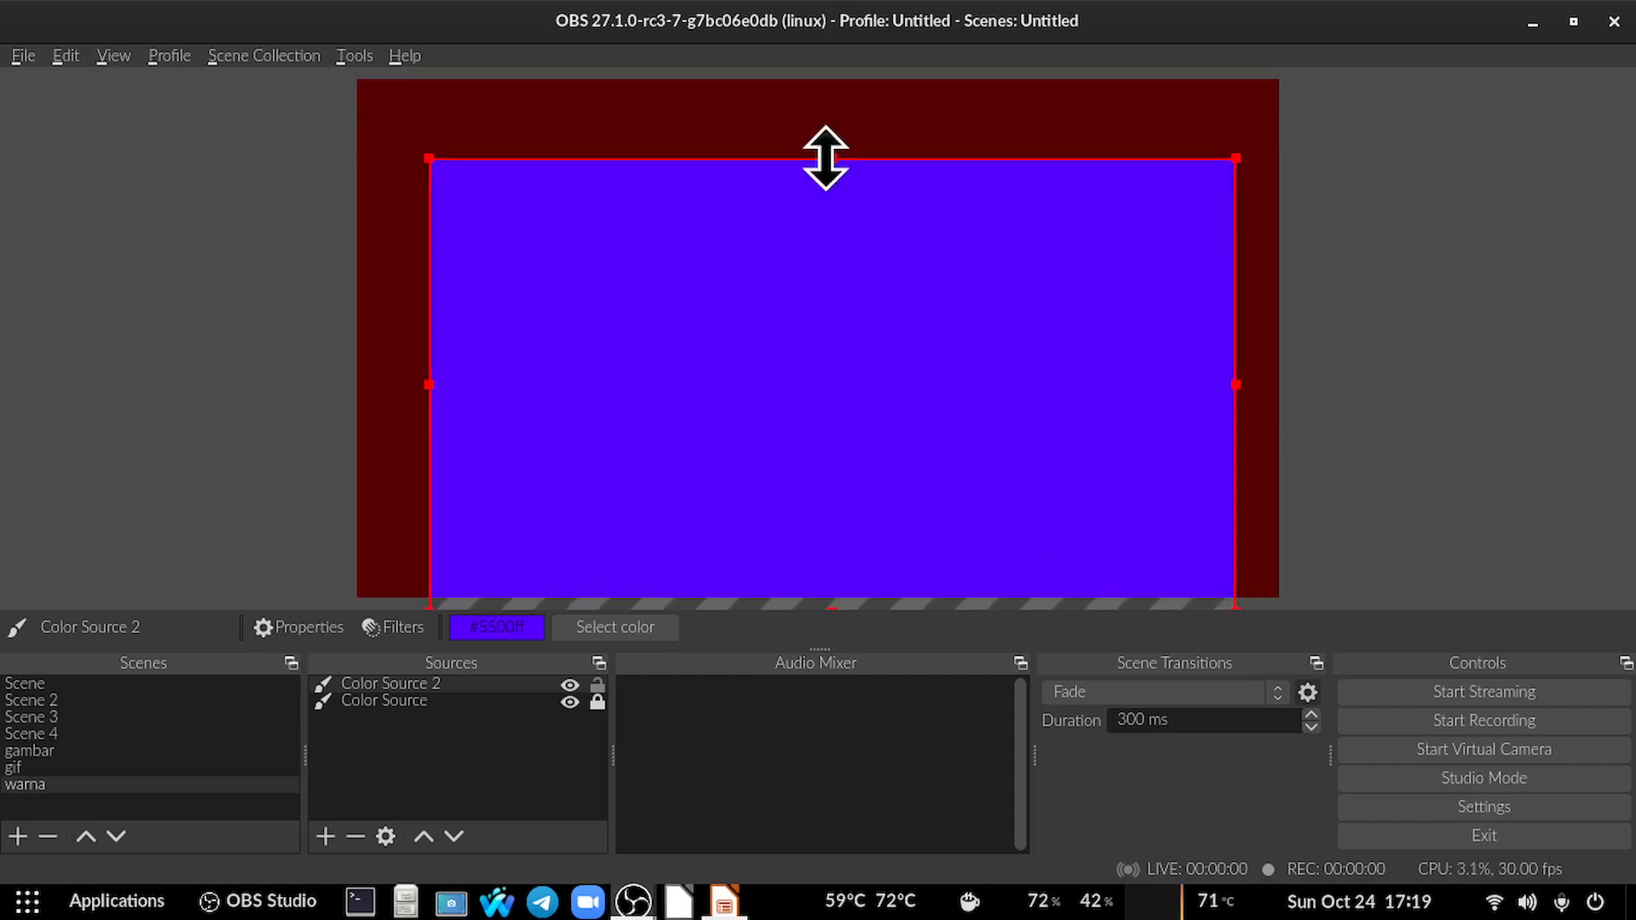
left_click_drag(825, 161, 831, 398)
left_click_drag(738, 471, 737, 357)
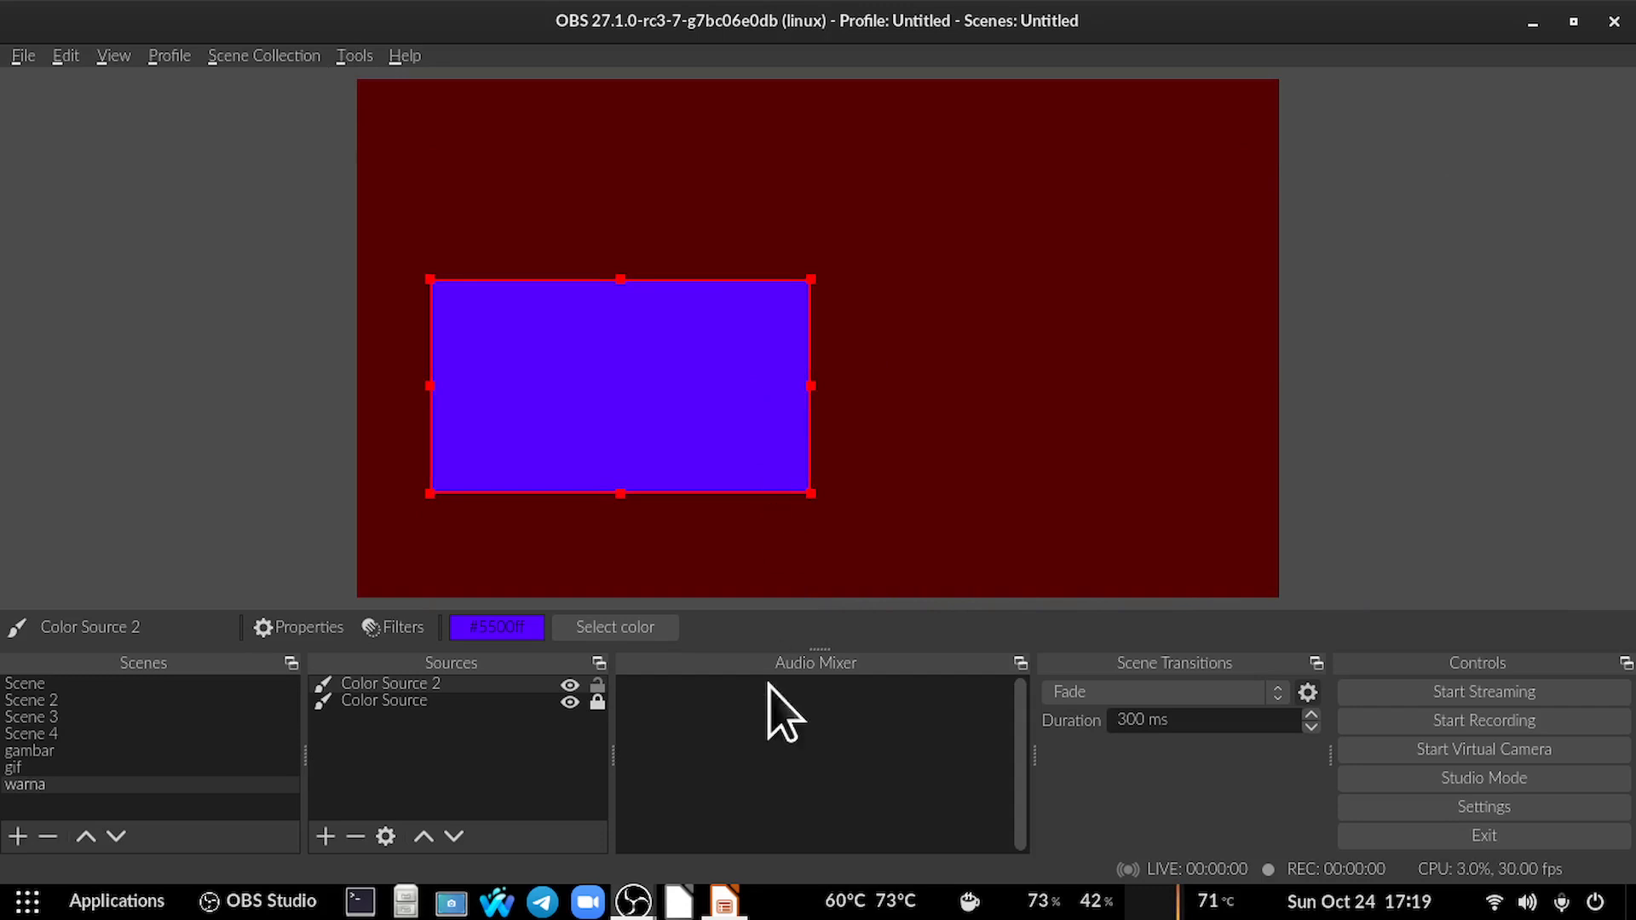
left_click(598, 684)
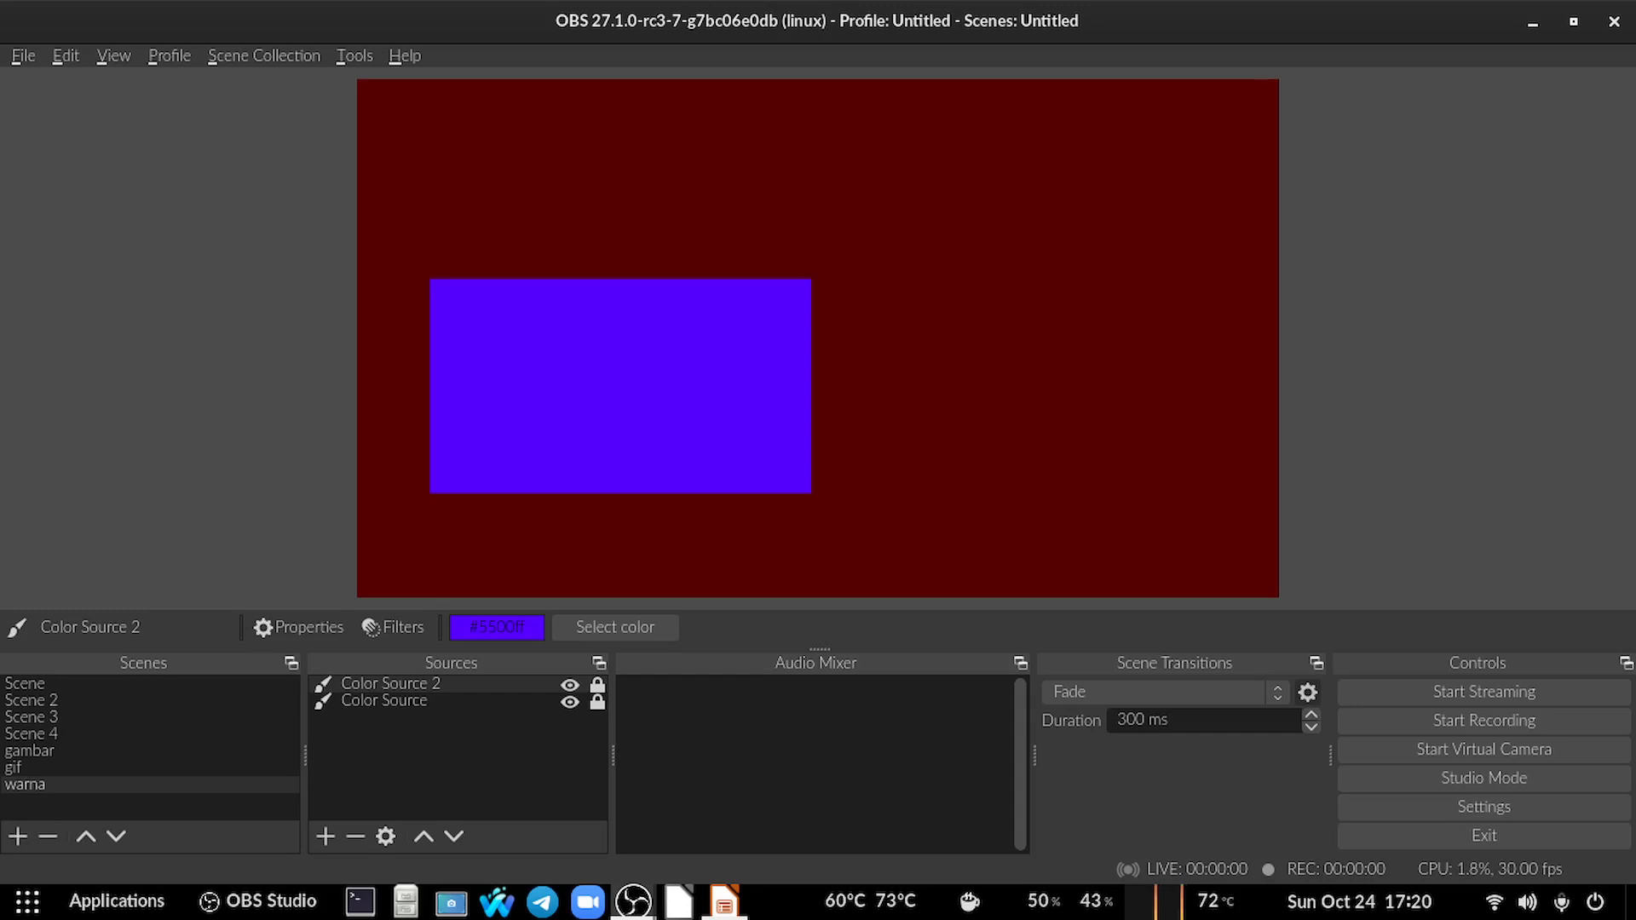
Add another scene named jogger to the Untitled collection.
key("alt+Tab")
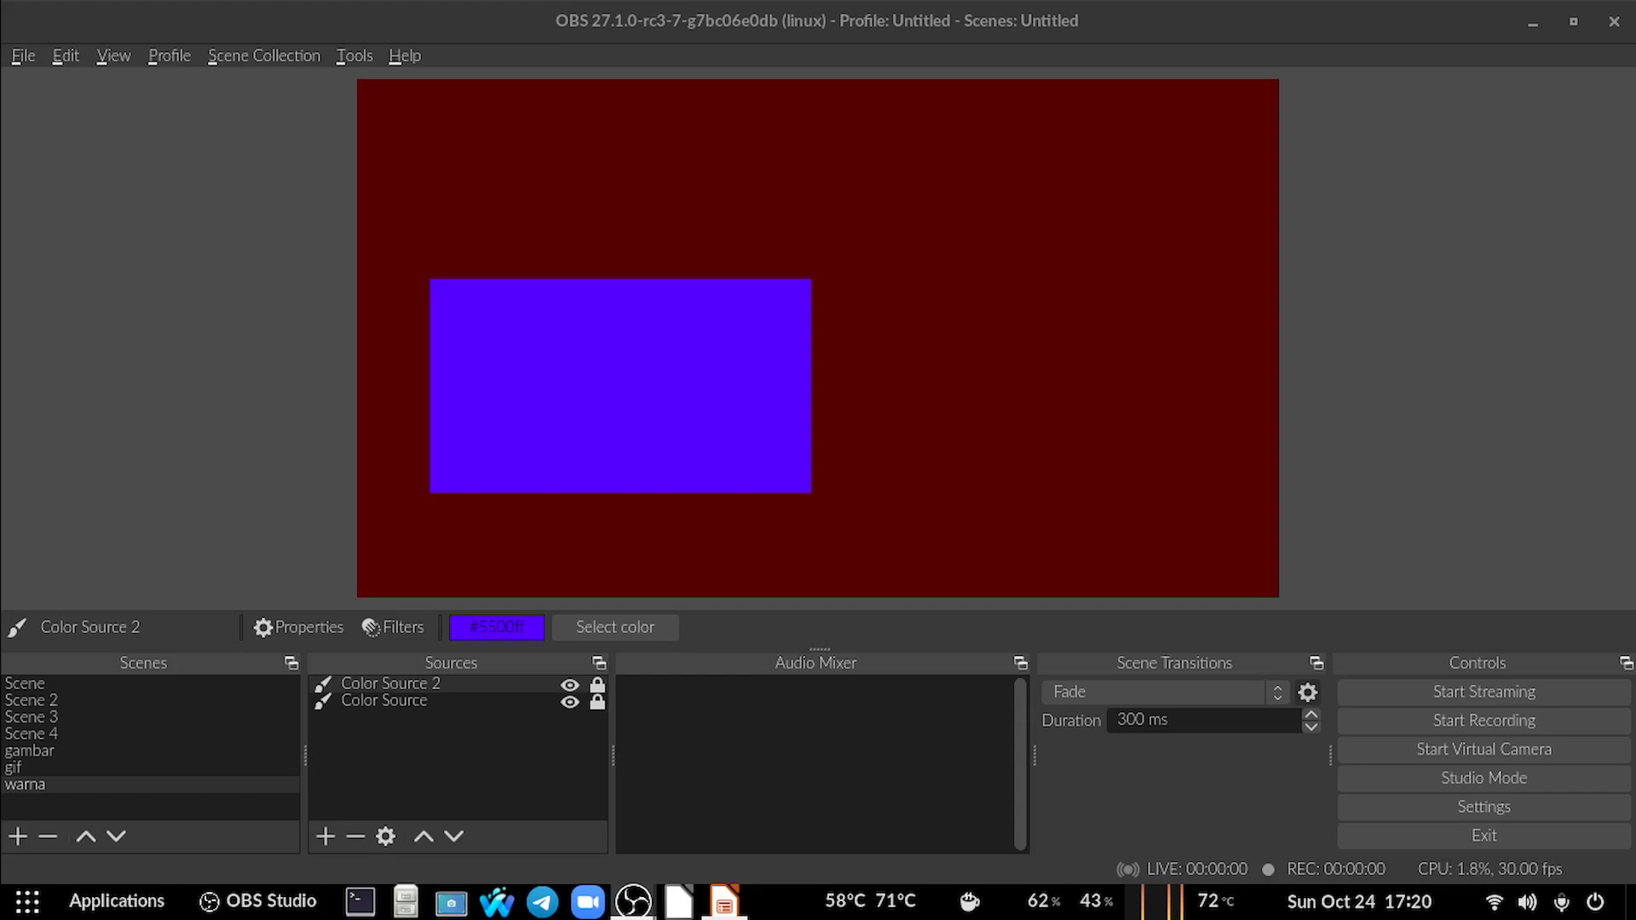
left_click(17, 836)
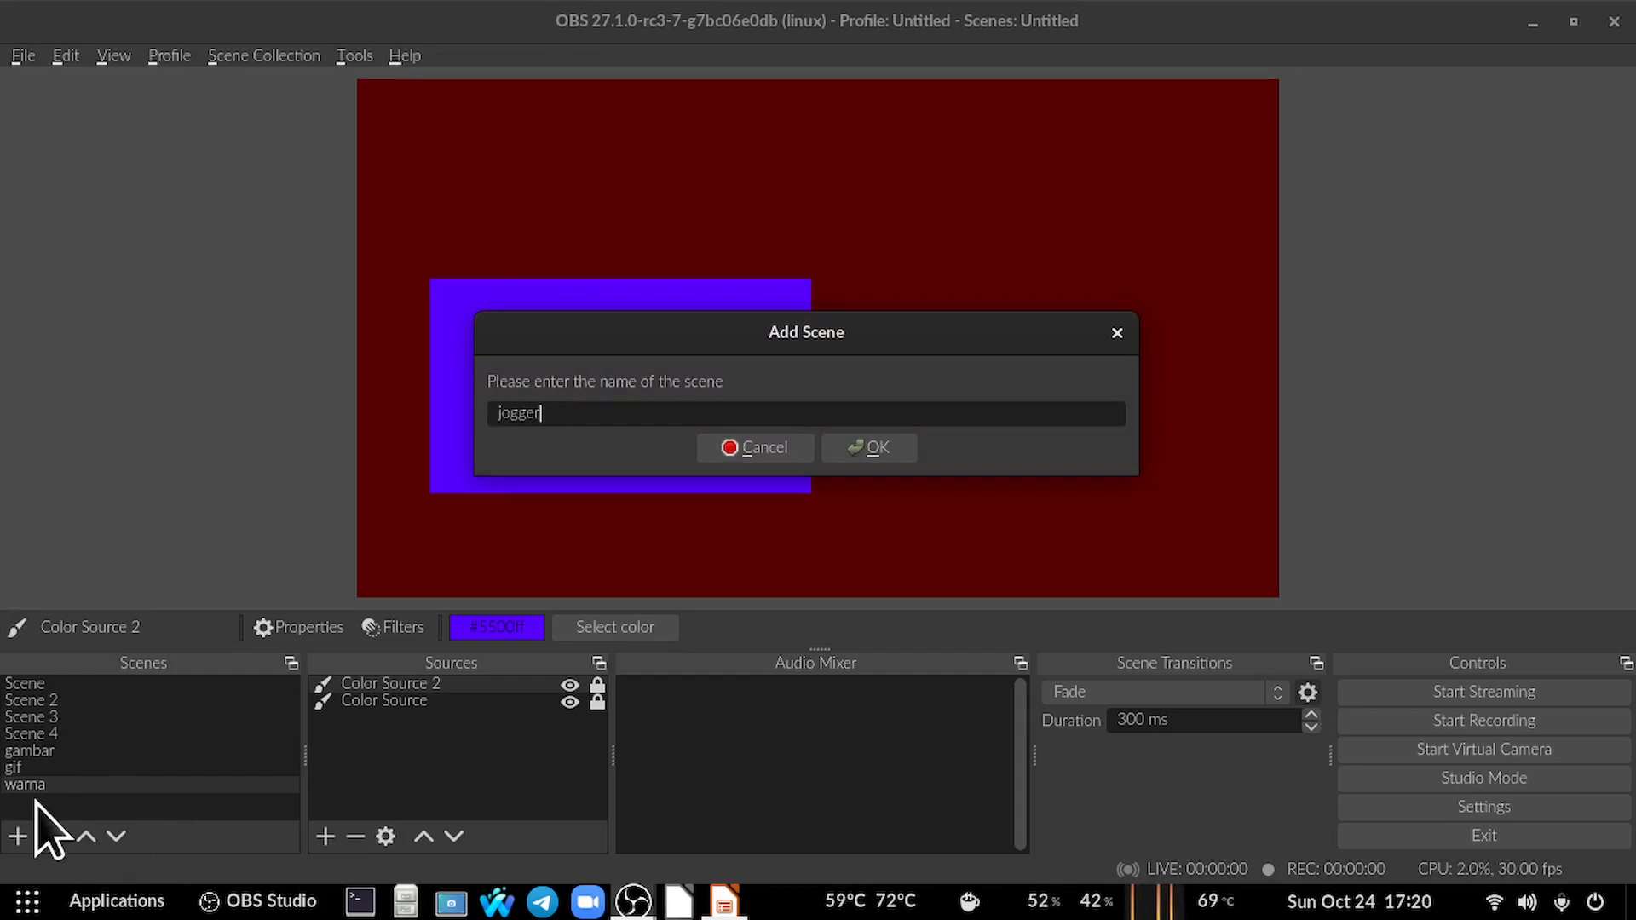
key("Return")
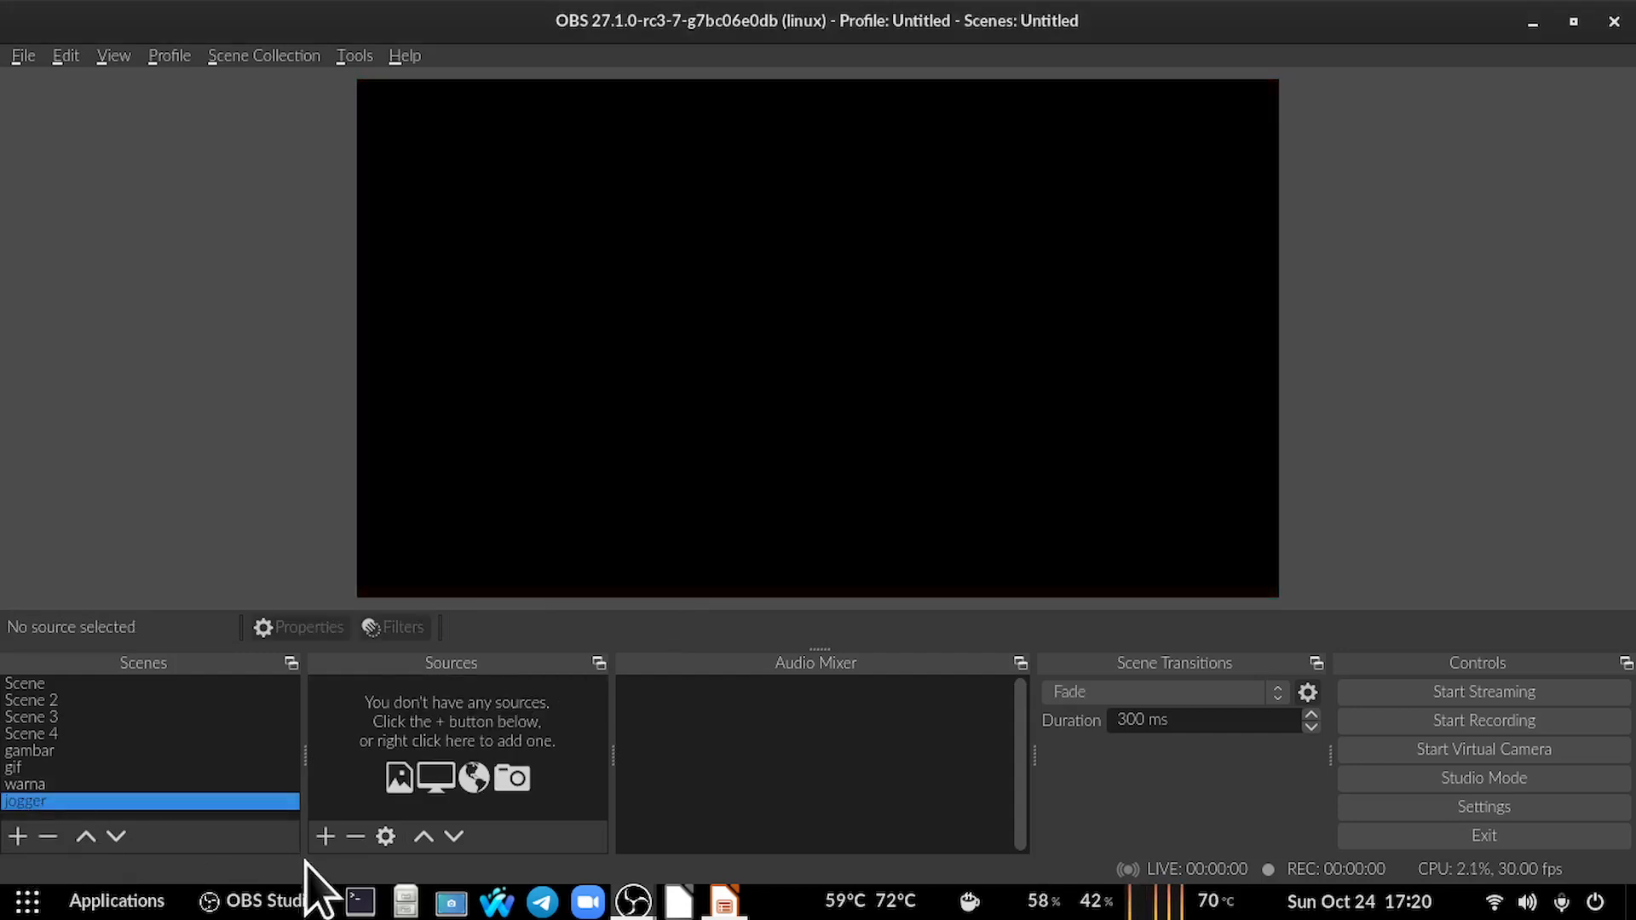
Add a new Media Source to the jogger scene, leaving its local file empty.
left_click(324, 842)
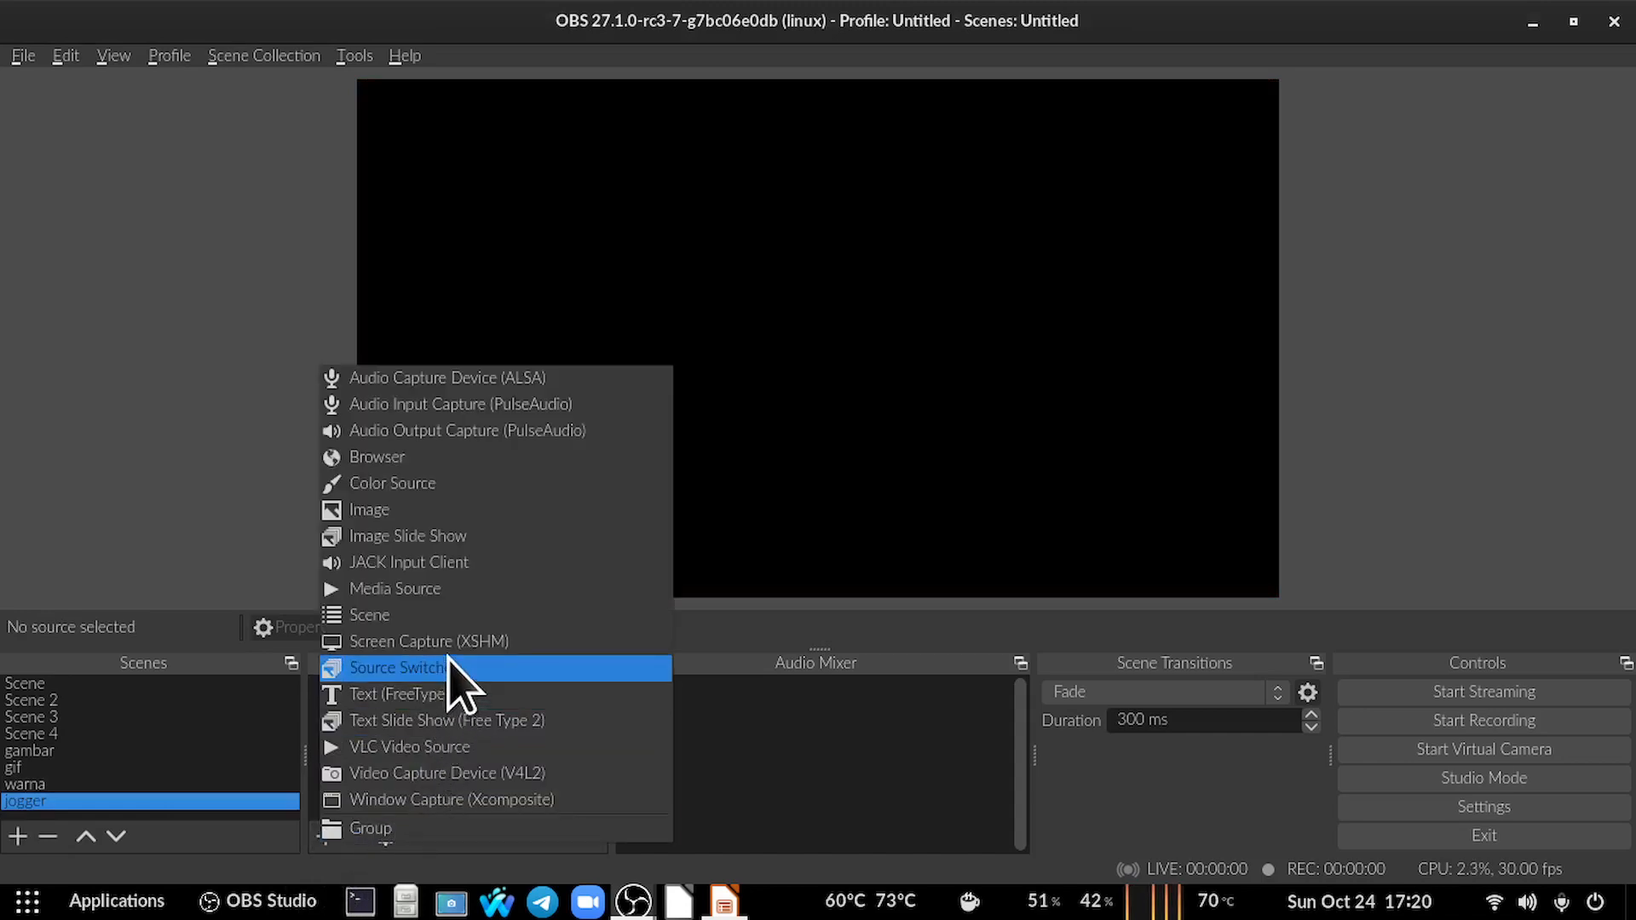
left_click(451, 593)
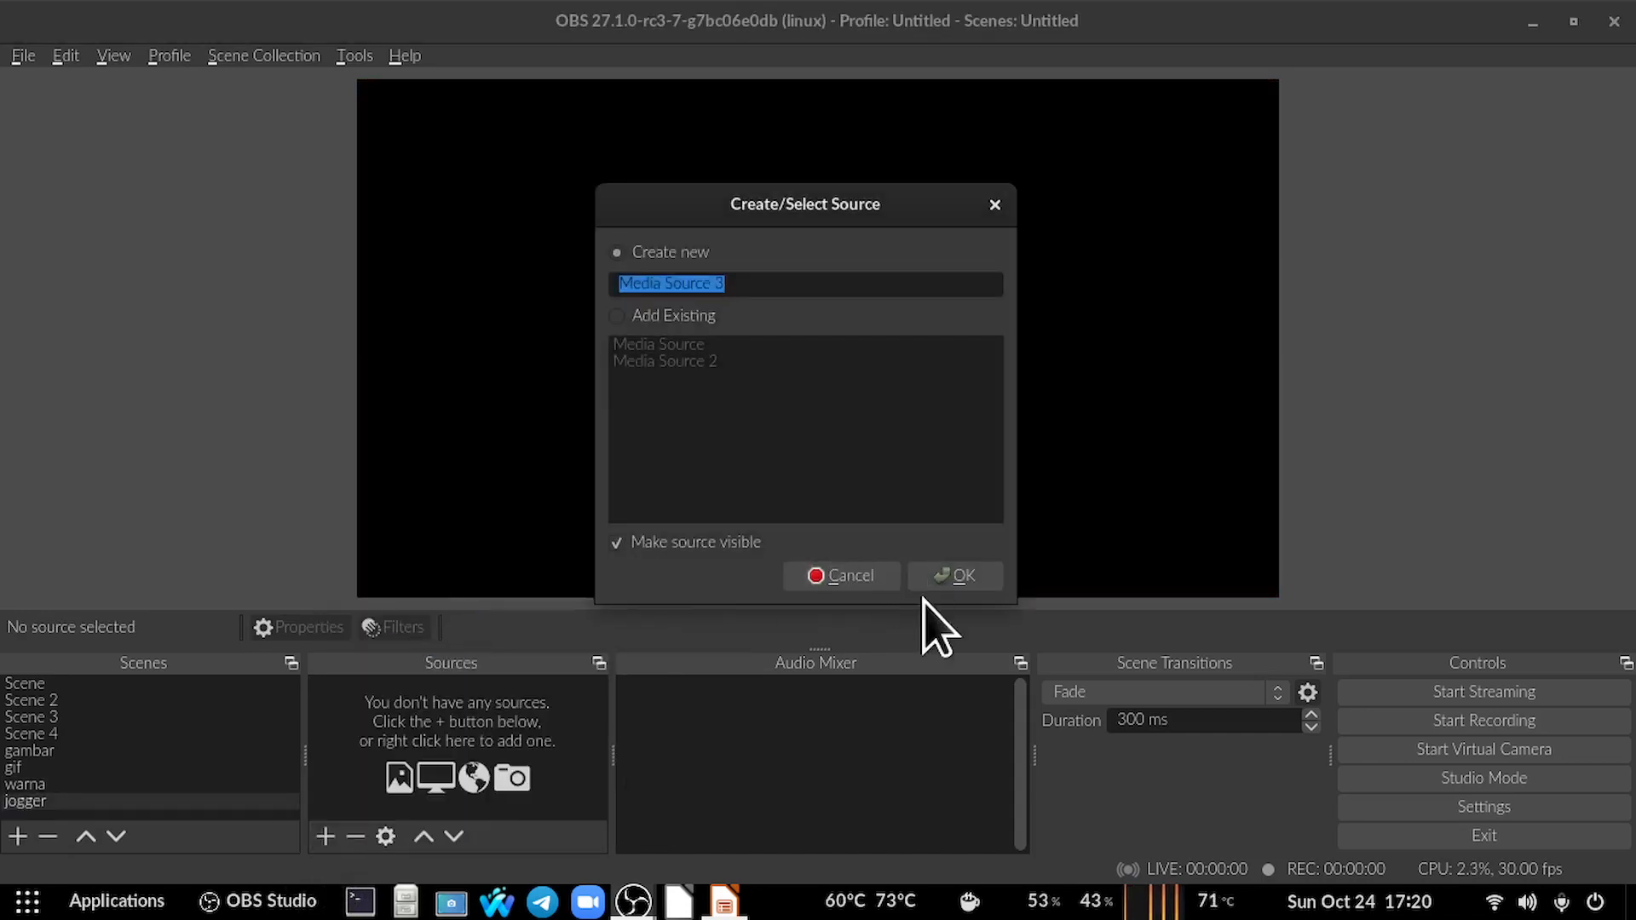
left_click(971, 579)
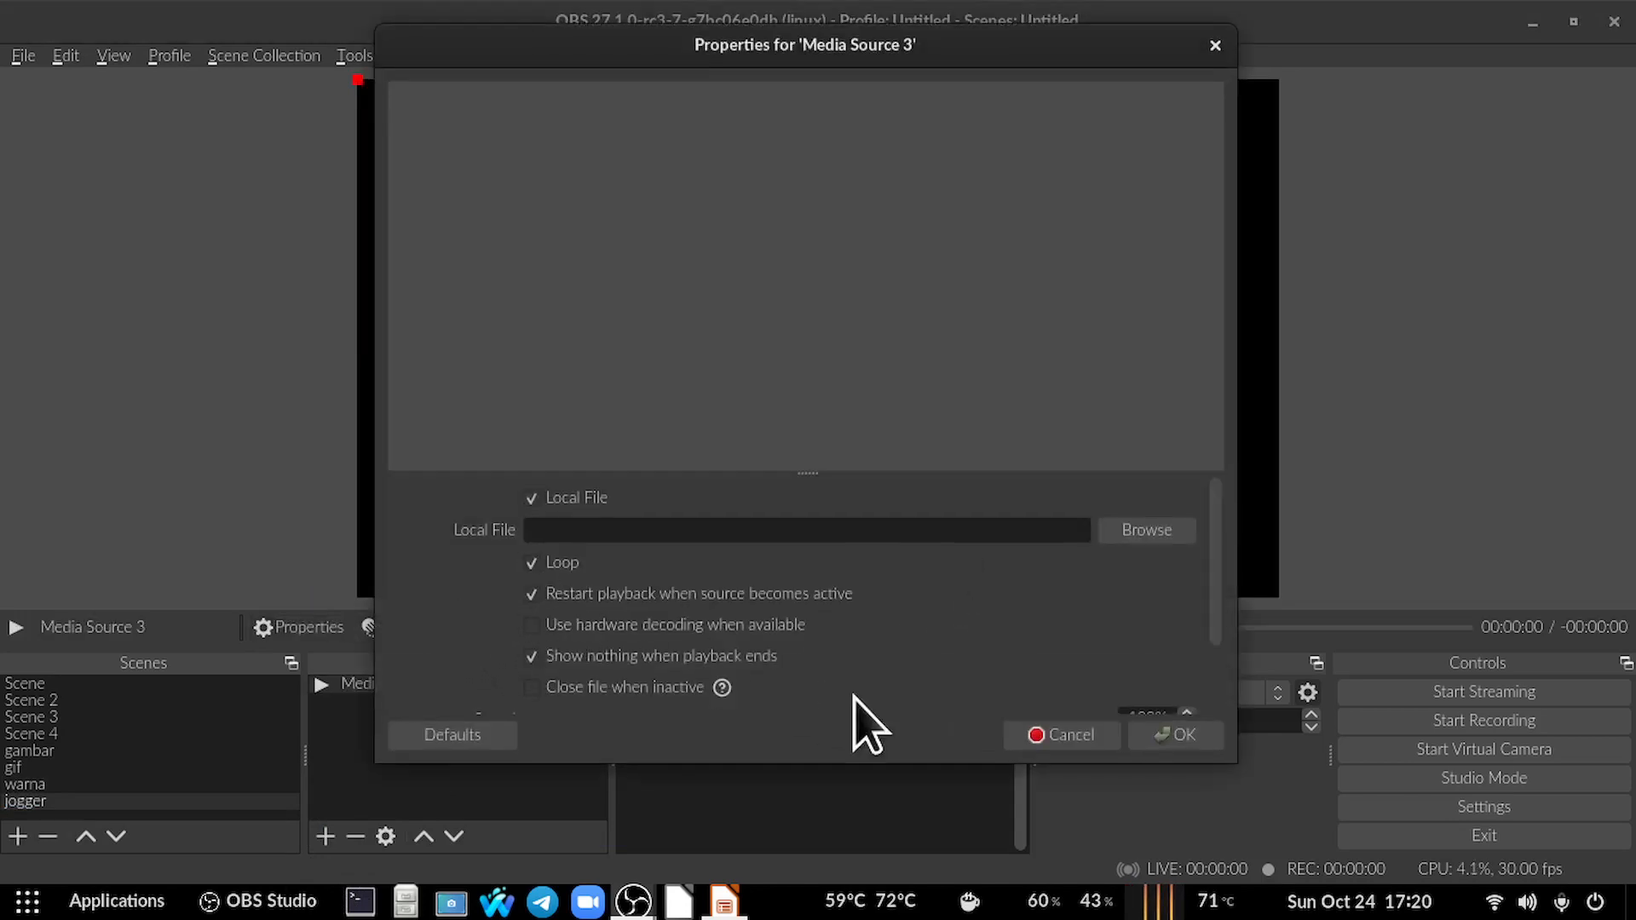
left_click(1140, 734)
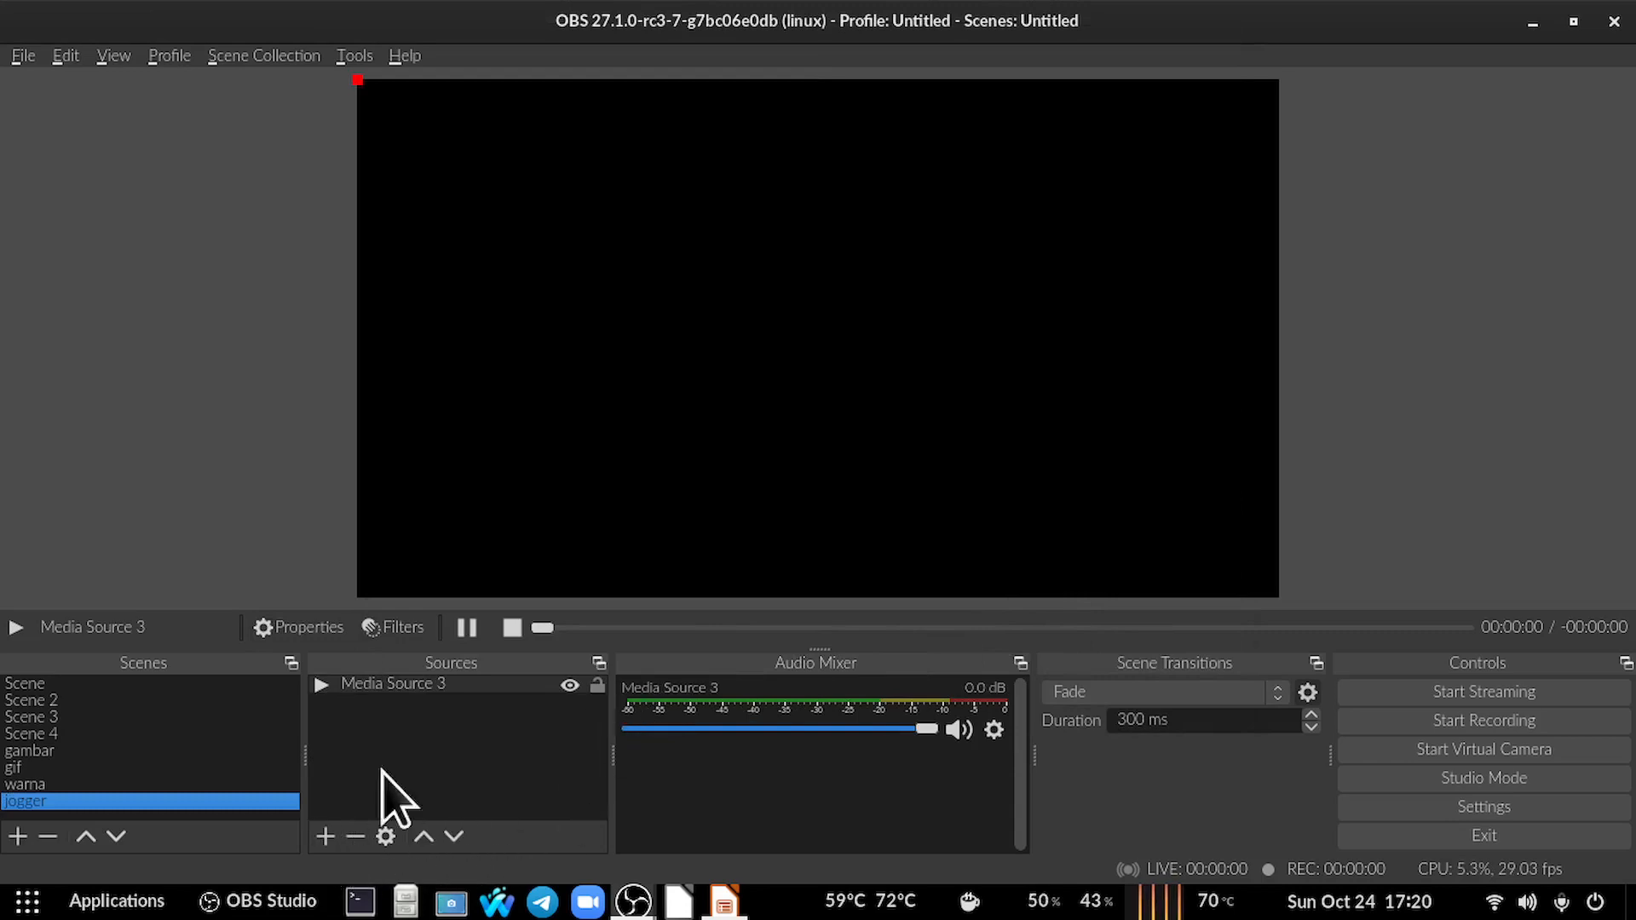
Set the jogger scene's media source to play the local file jogger.mp4 from the Assets folder.
left_click(439, 686)
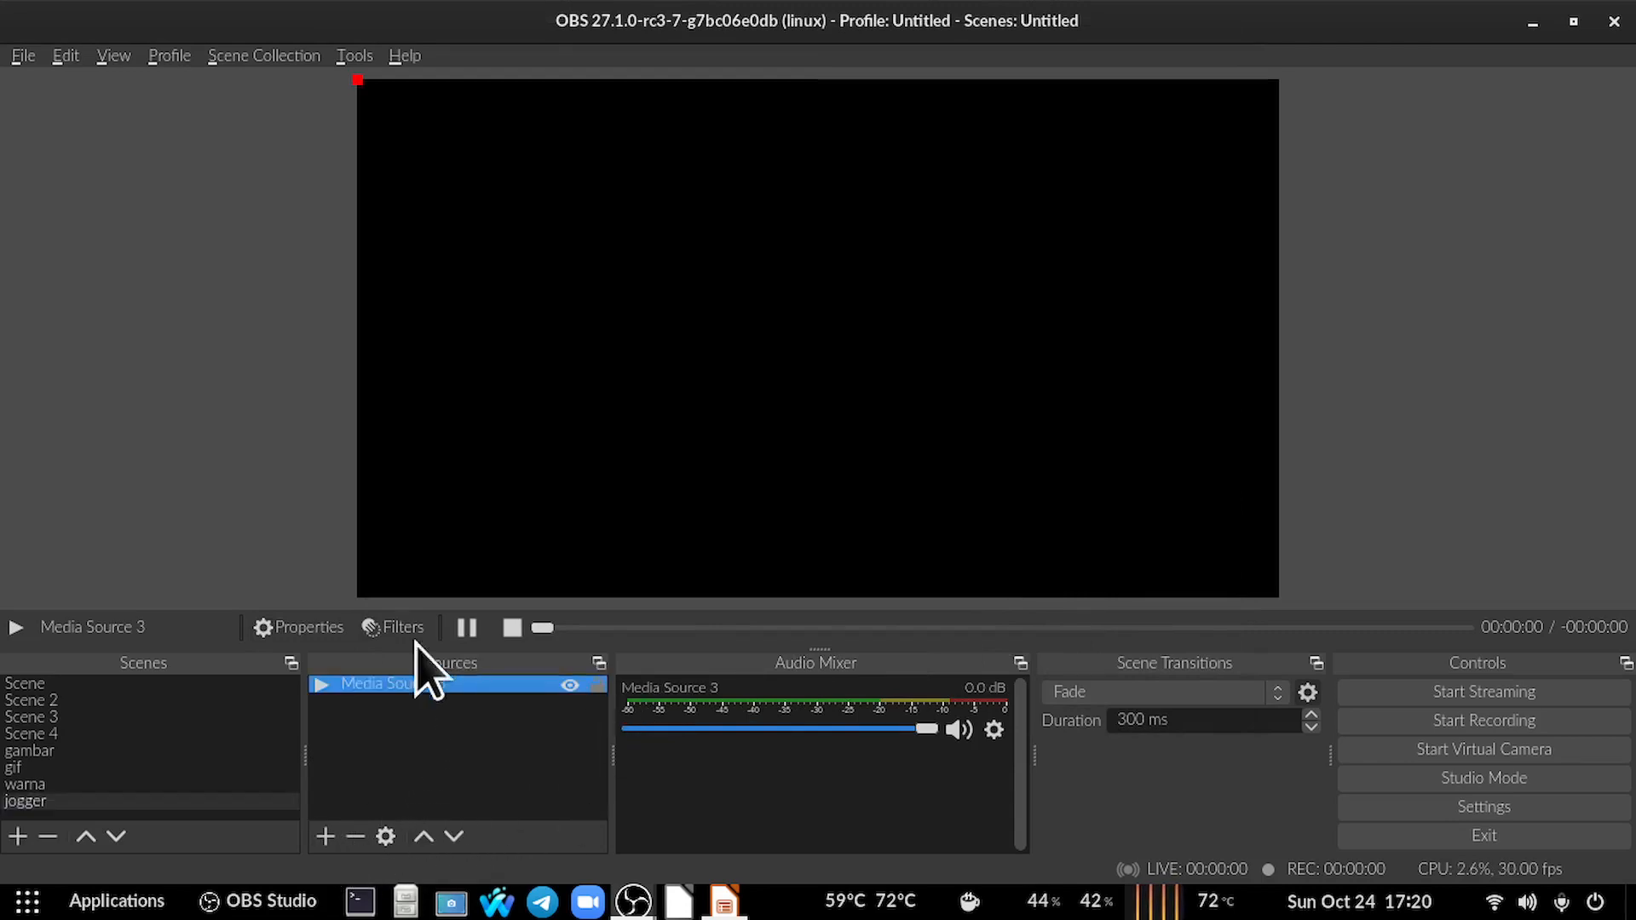
left_click(314, 628)
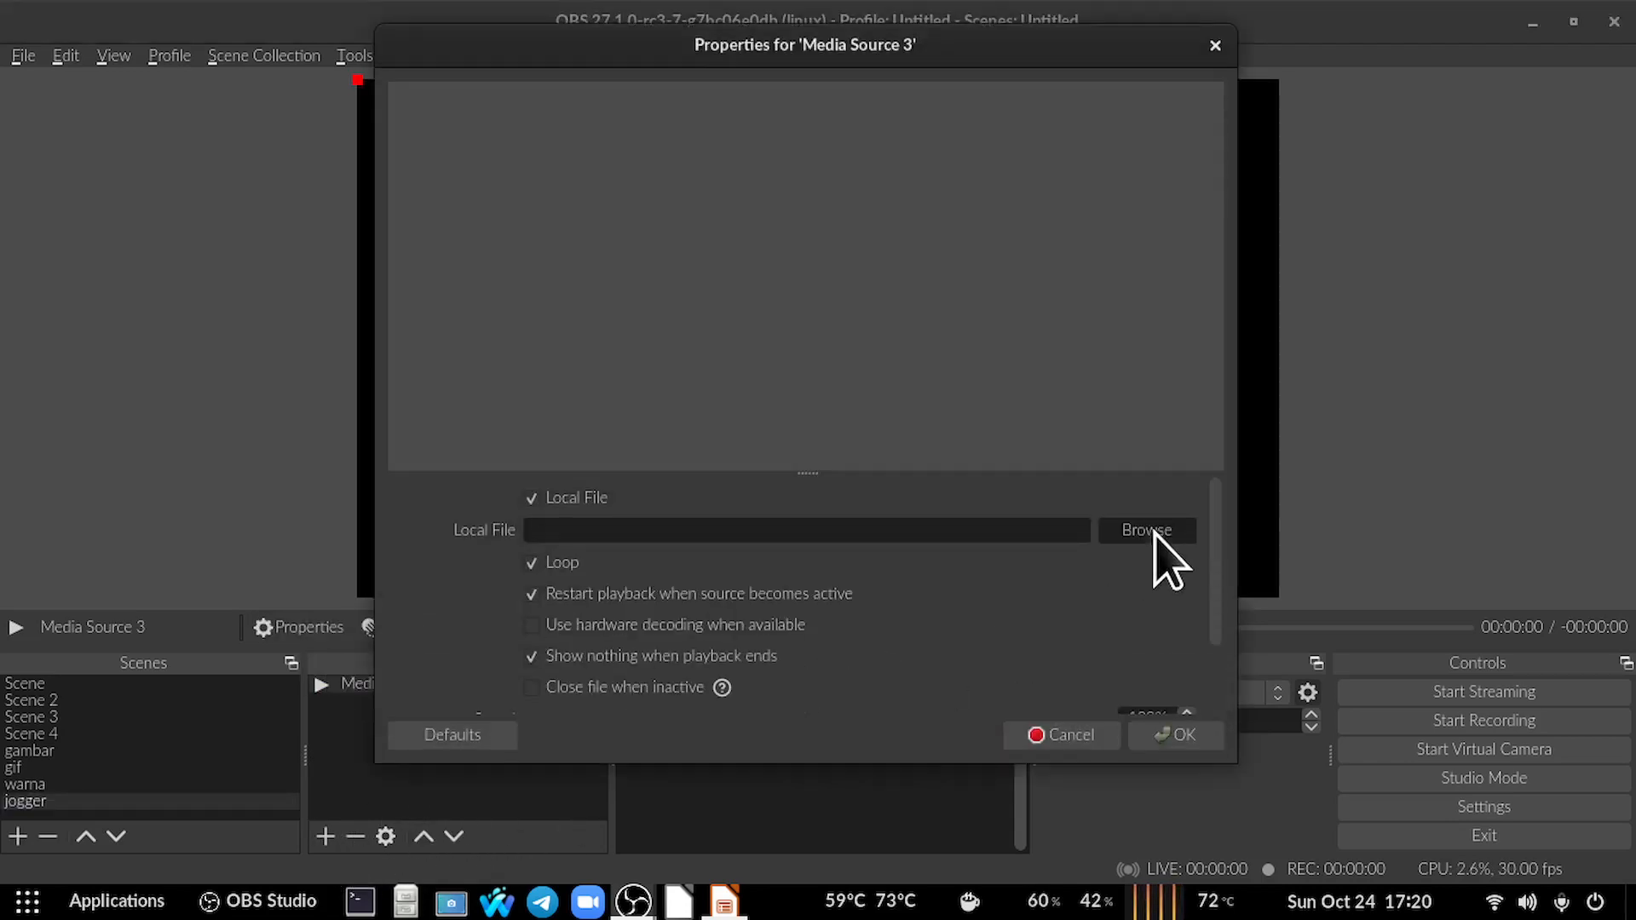
left_click(1148, 517)
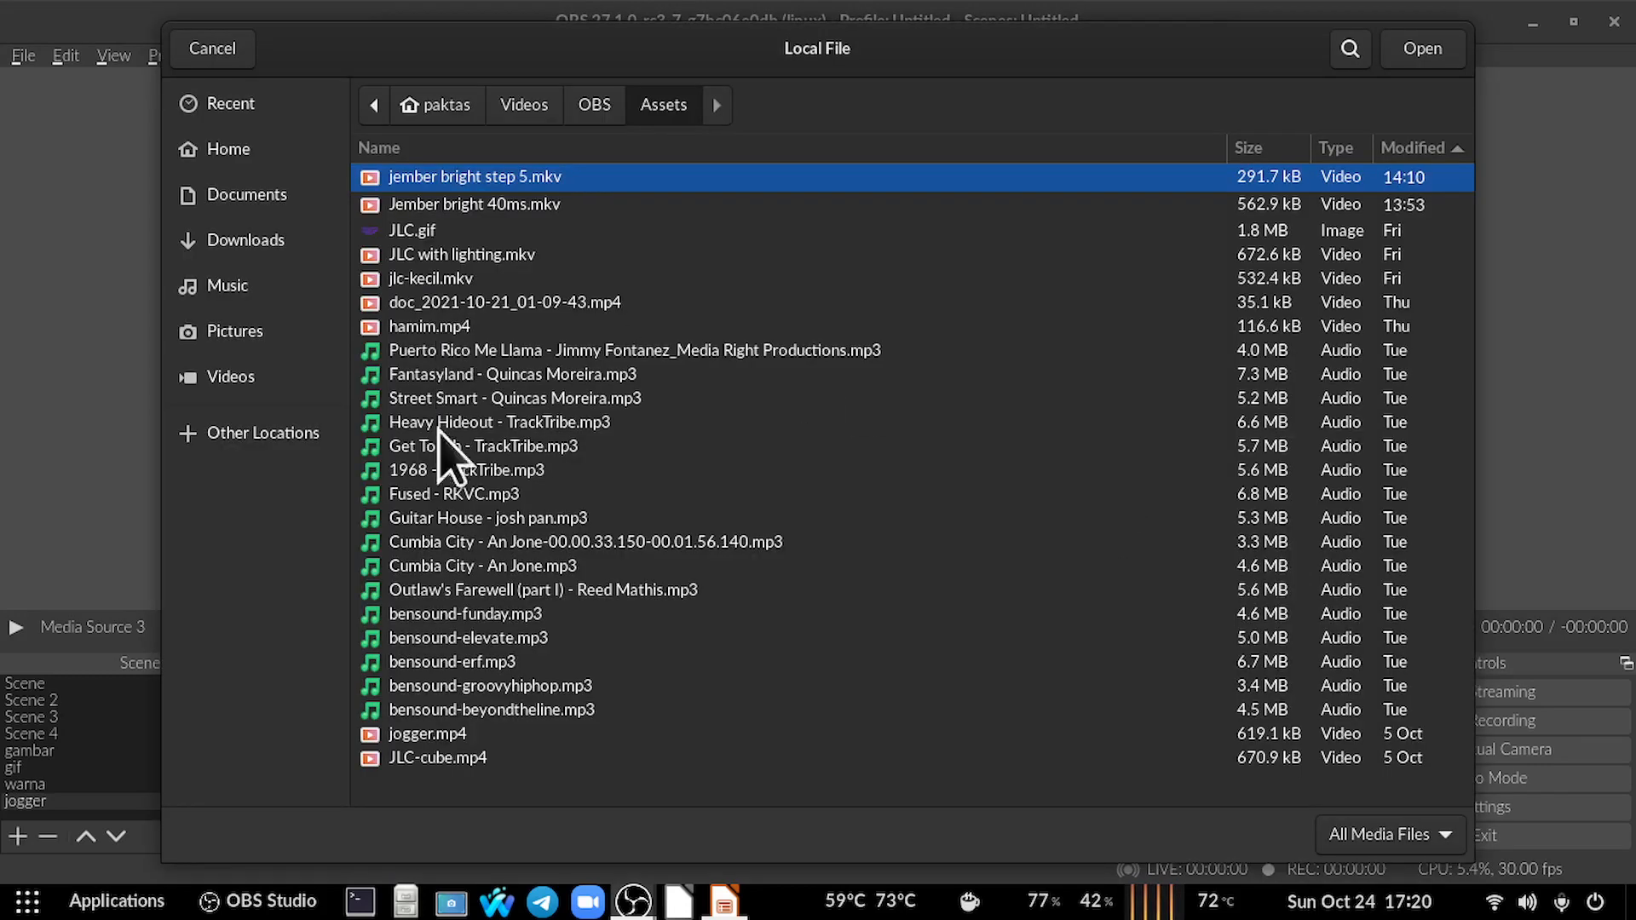
left_click(435, 734)
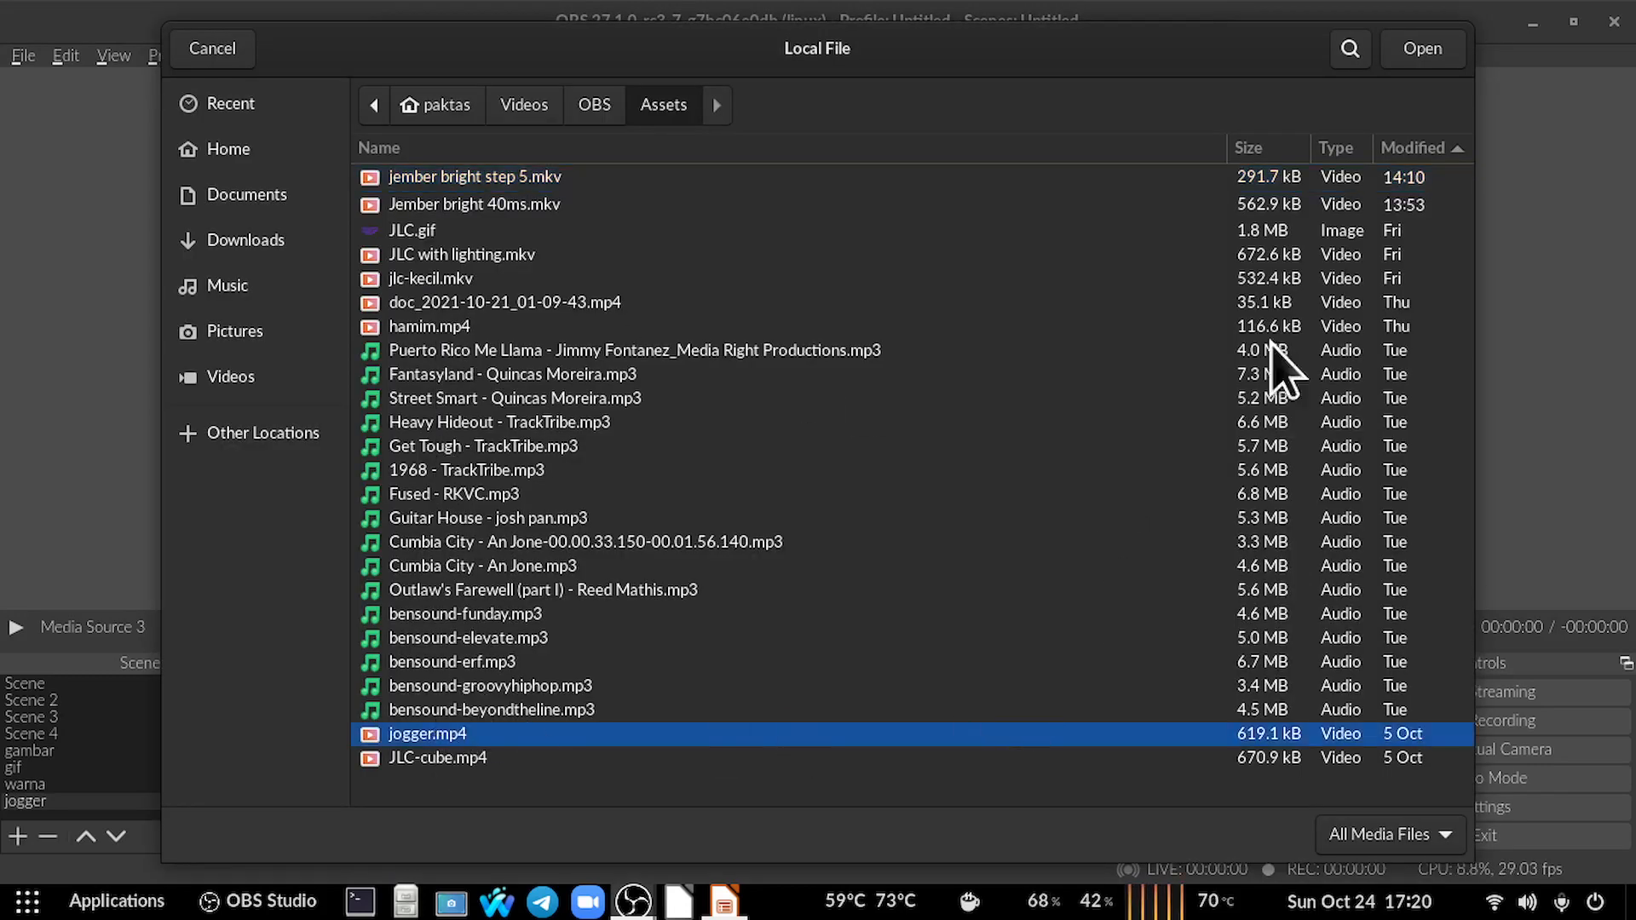
left_click(1418, 60)
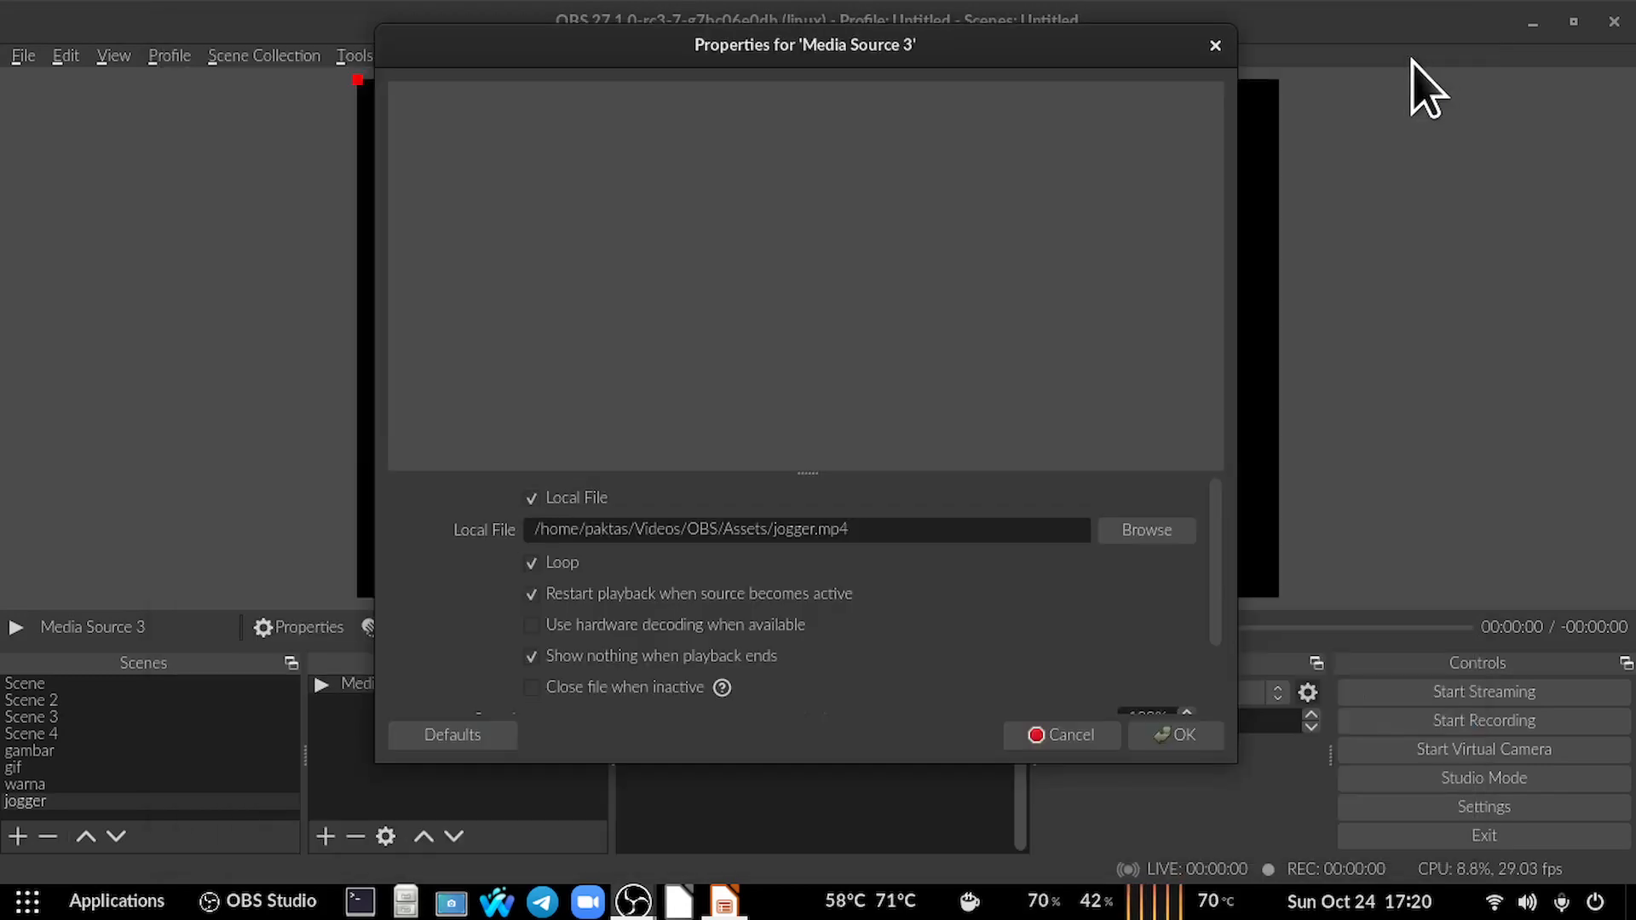
left_click(1177, 729)
Transform the jogger video with Fit to screen.
right_click(671, 309)
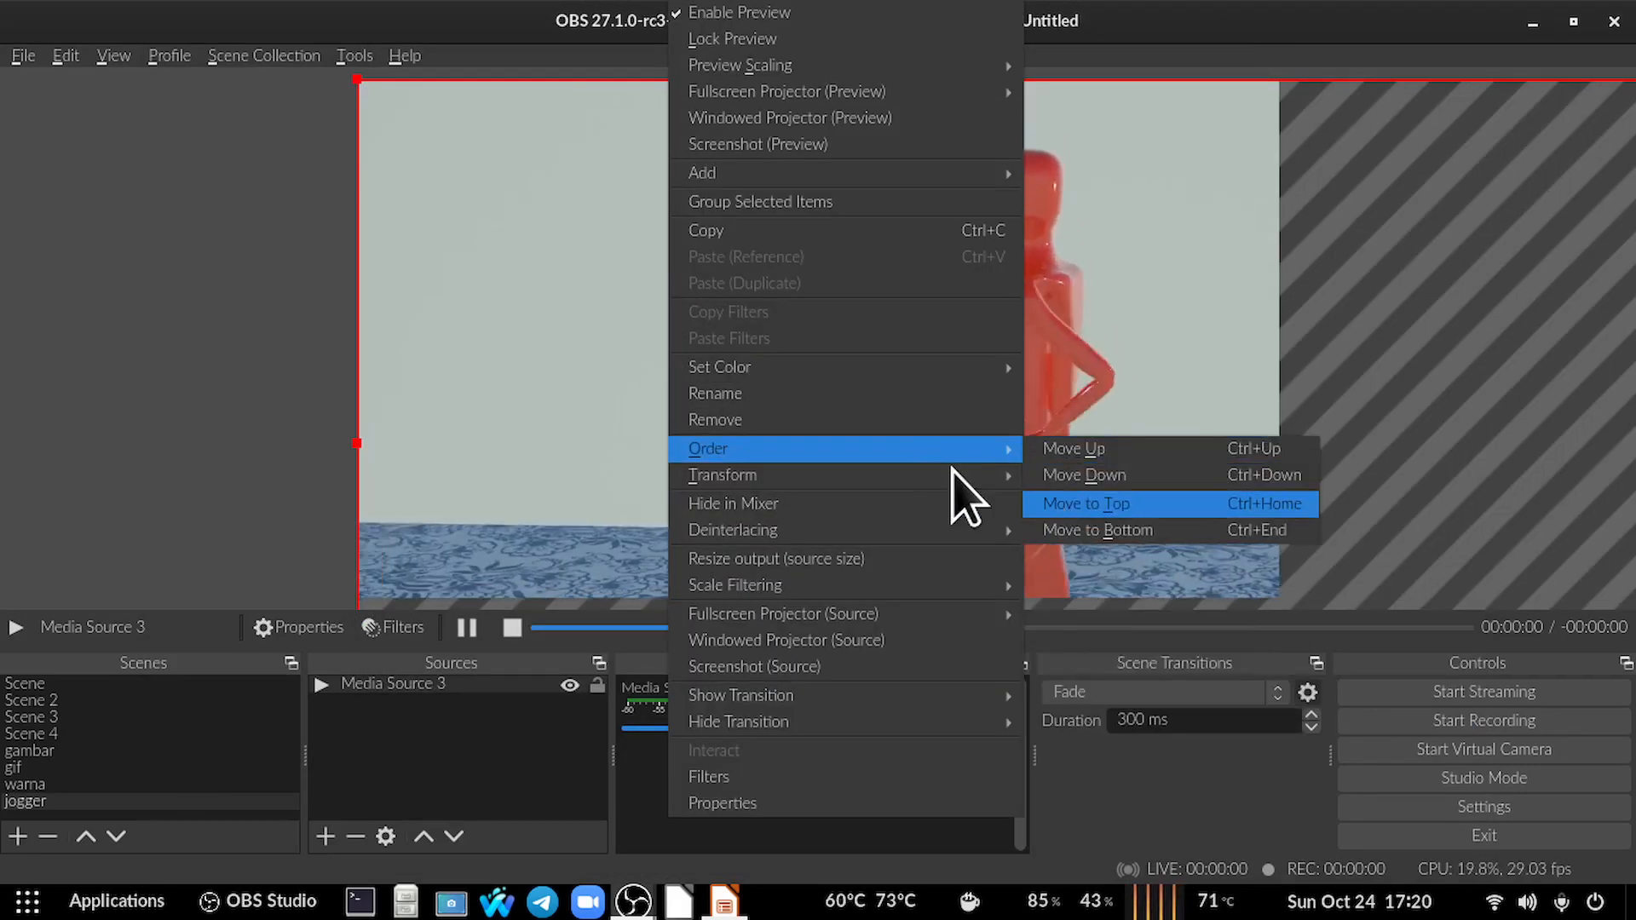
mouse_move(920, 481)
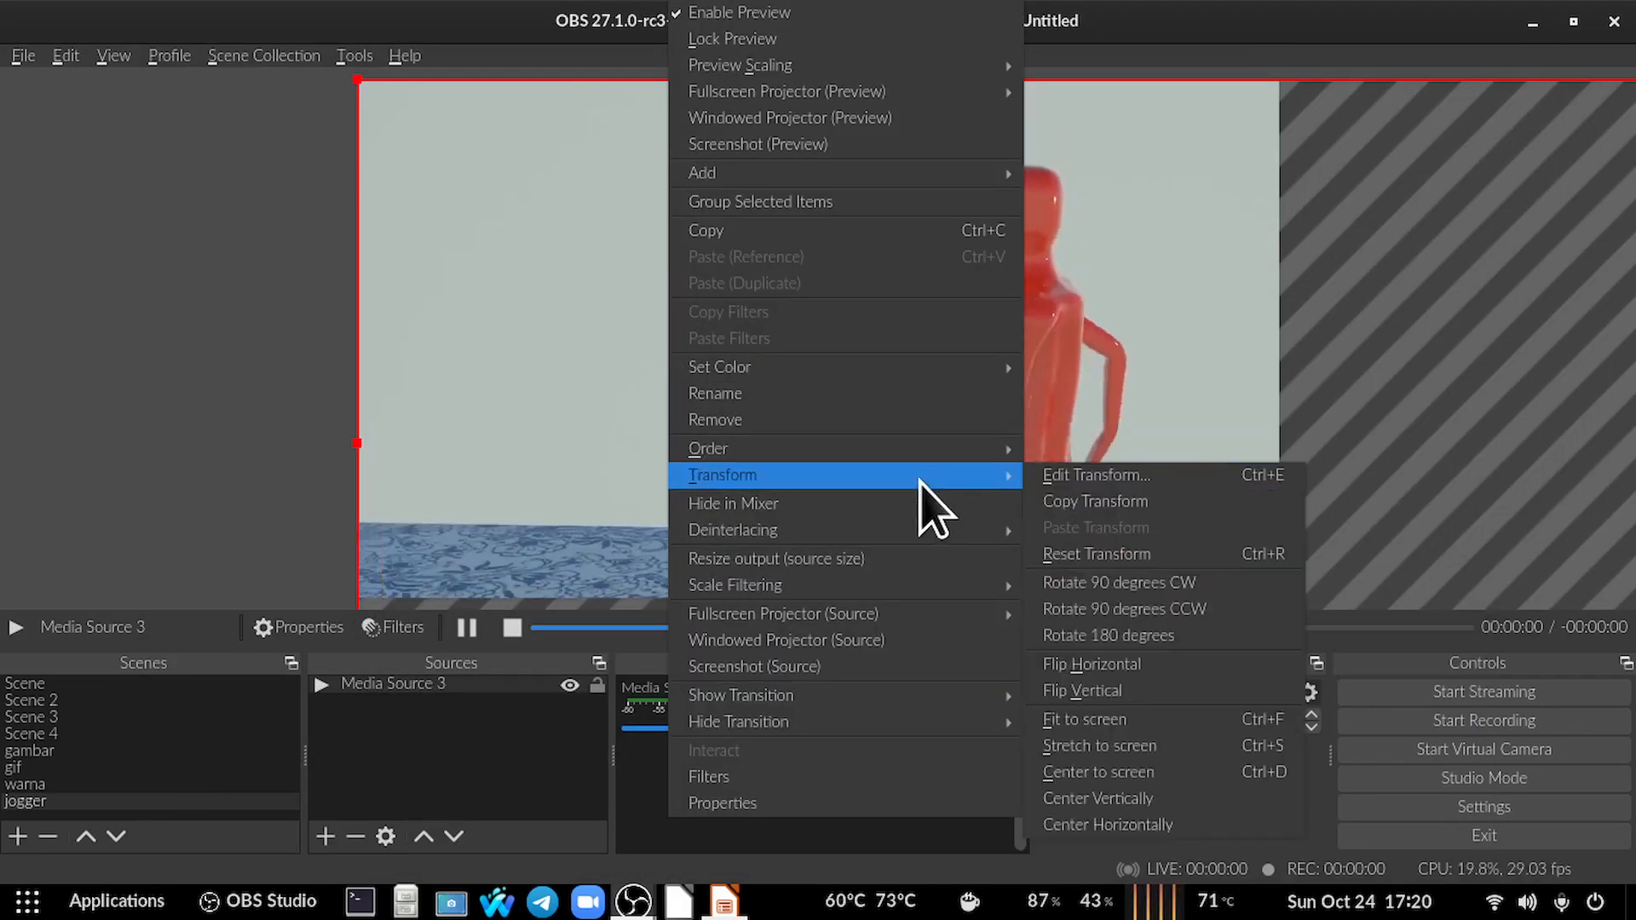
left_click(1116, 721)
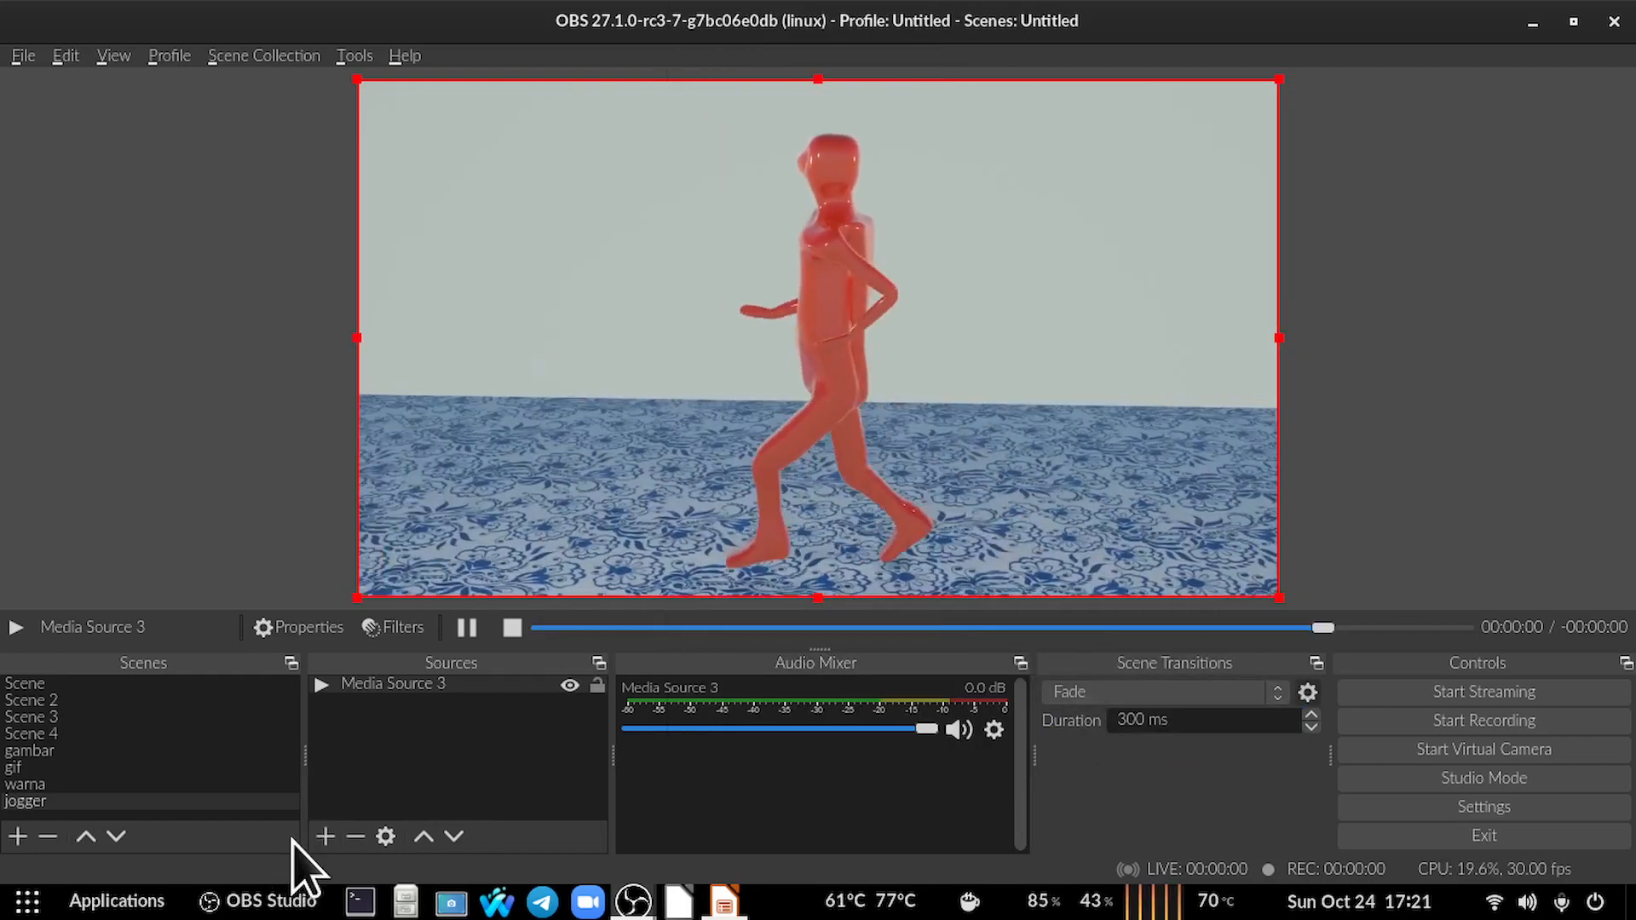
Add a second new Media Source to the jogger scene that plays the audio file Fused - RKVC.mp3.
left_click(323, 836)
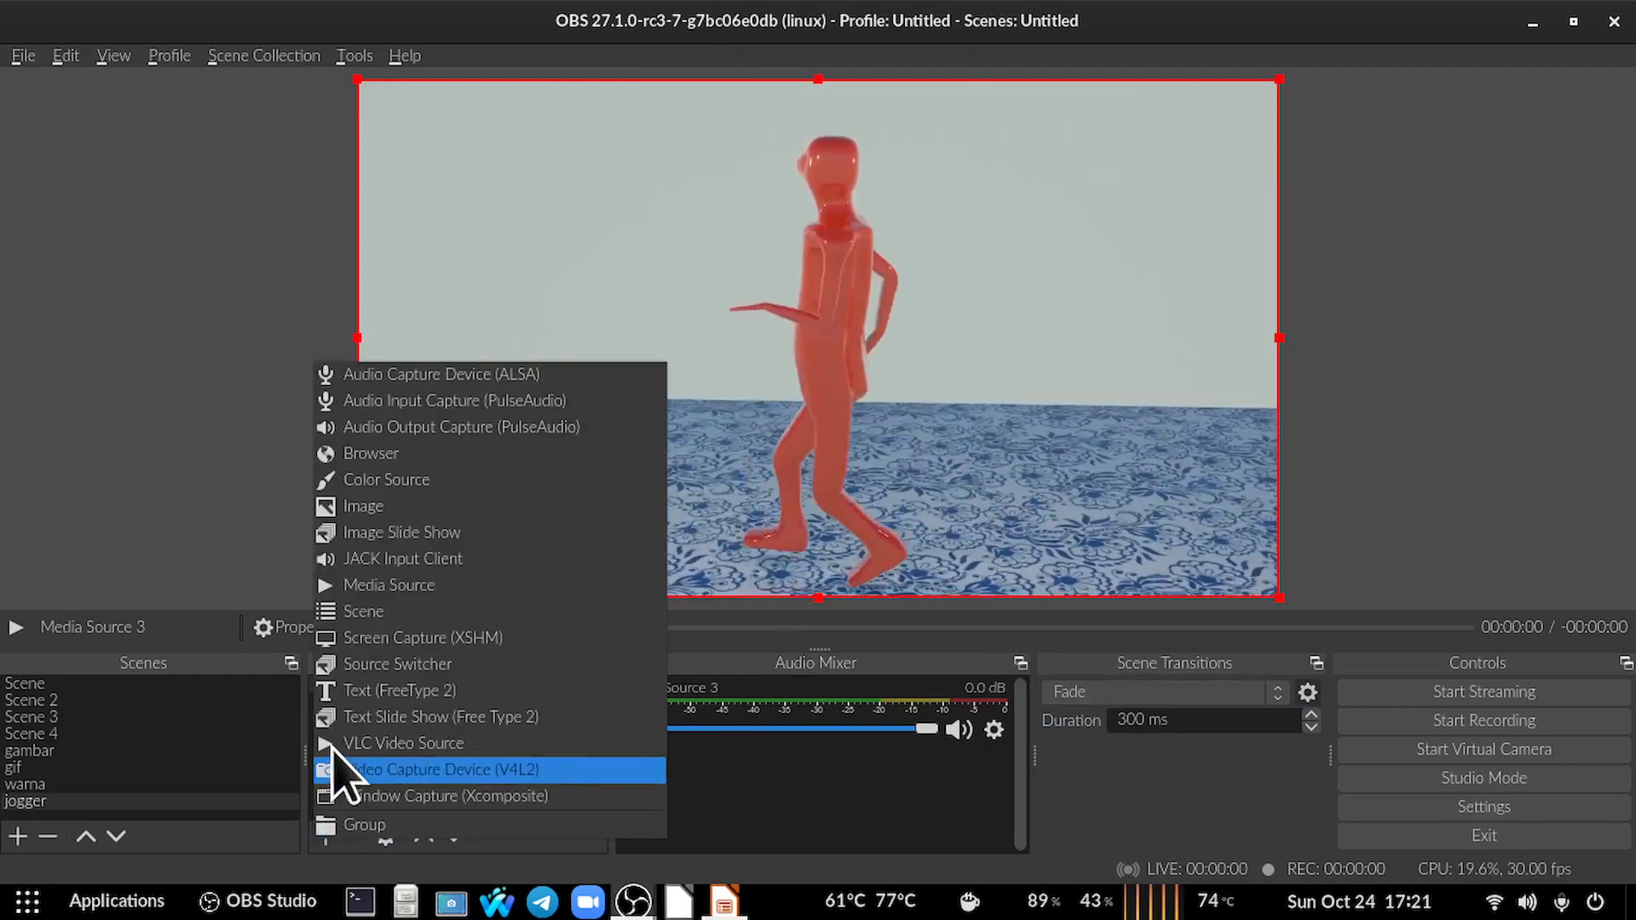
left_click(371, 586)
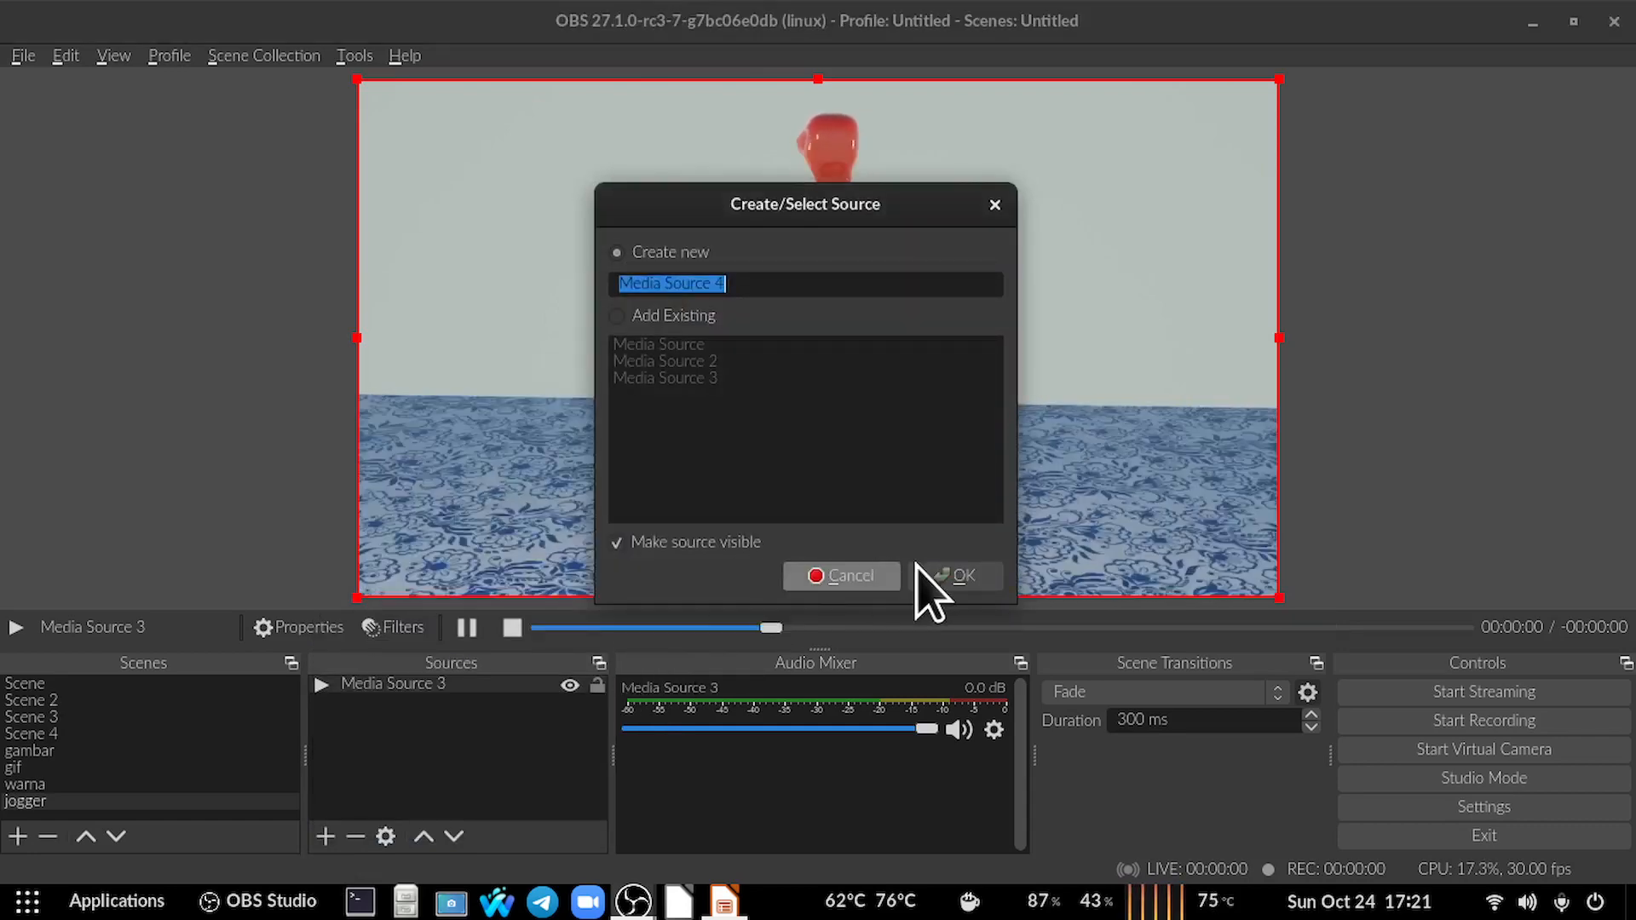
left_click(962, 566)
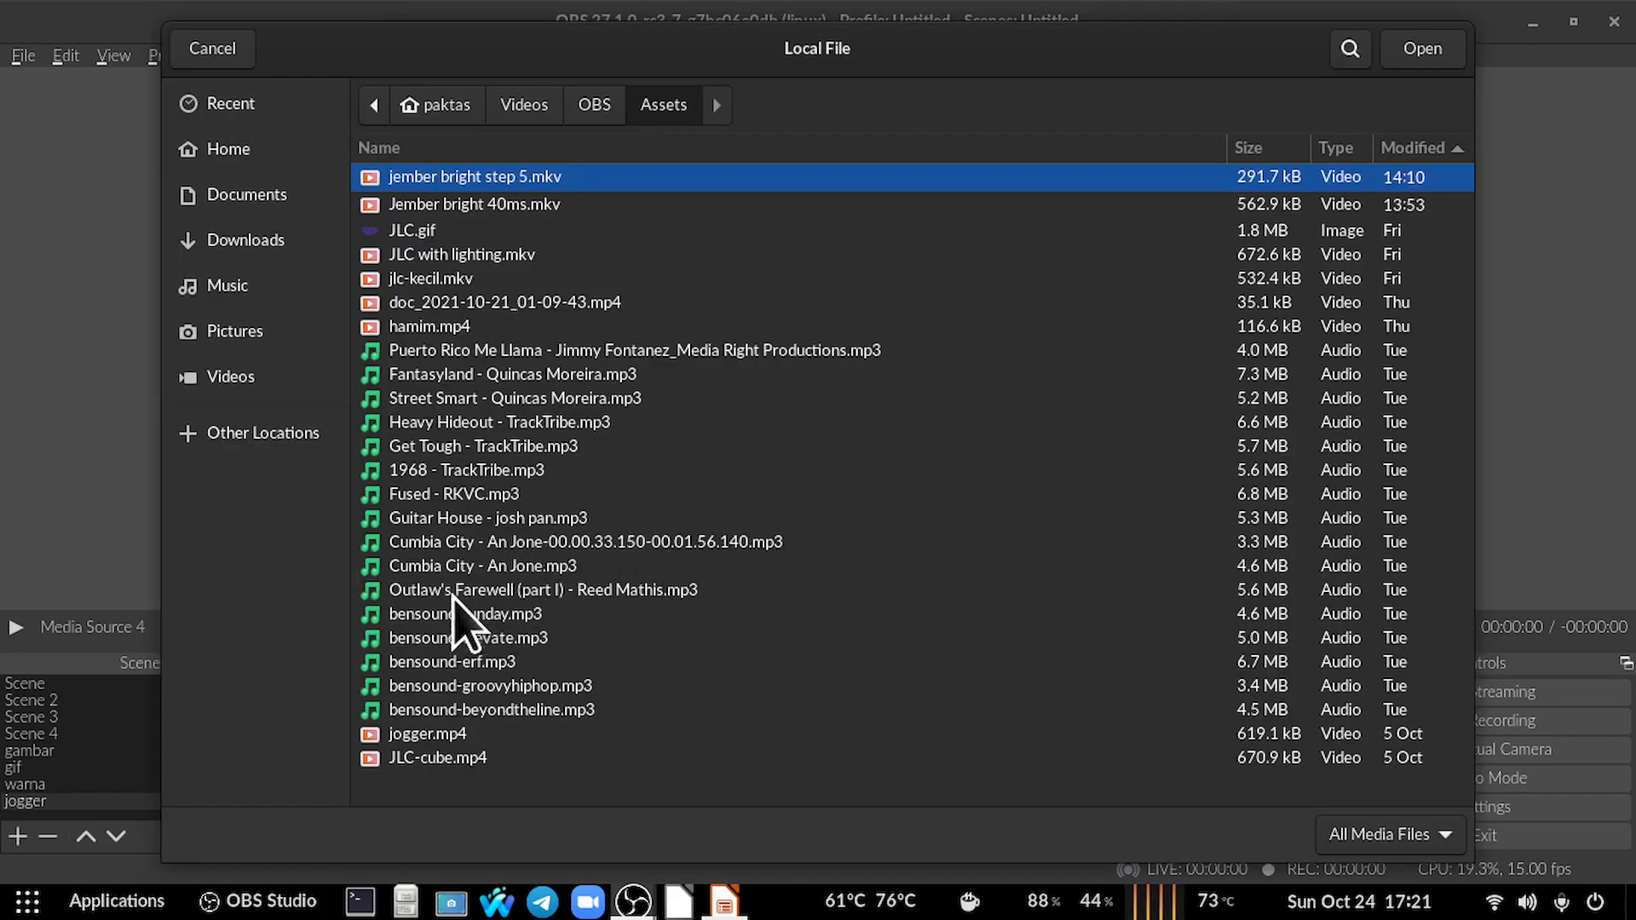
left_click(453, 496)
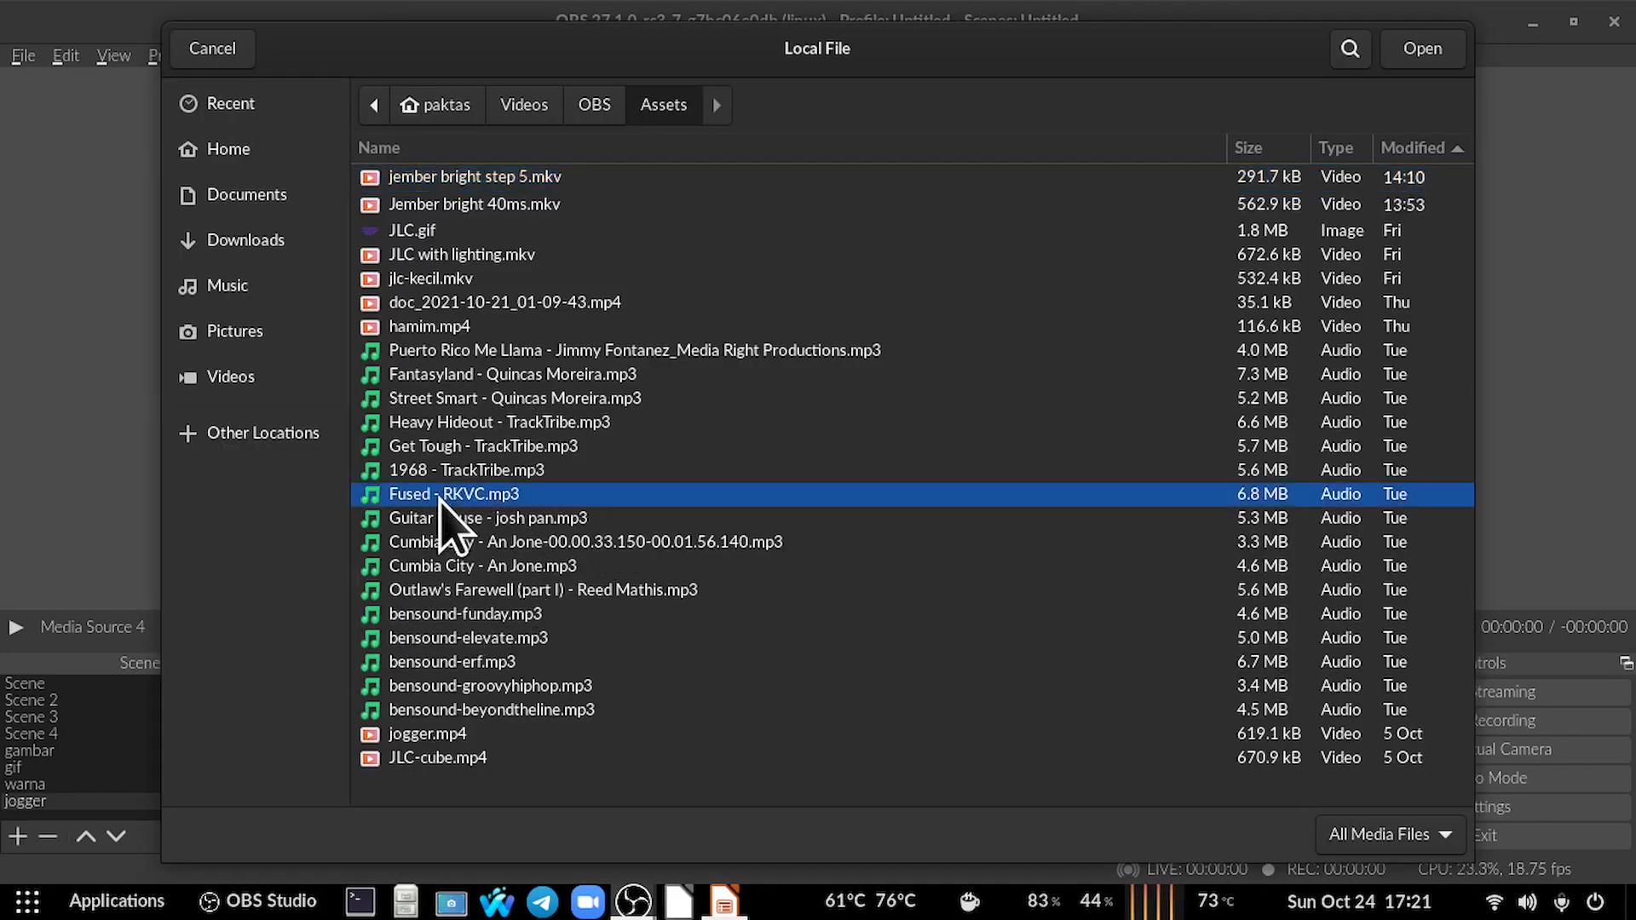
left_click(1425, 58)
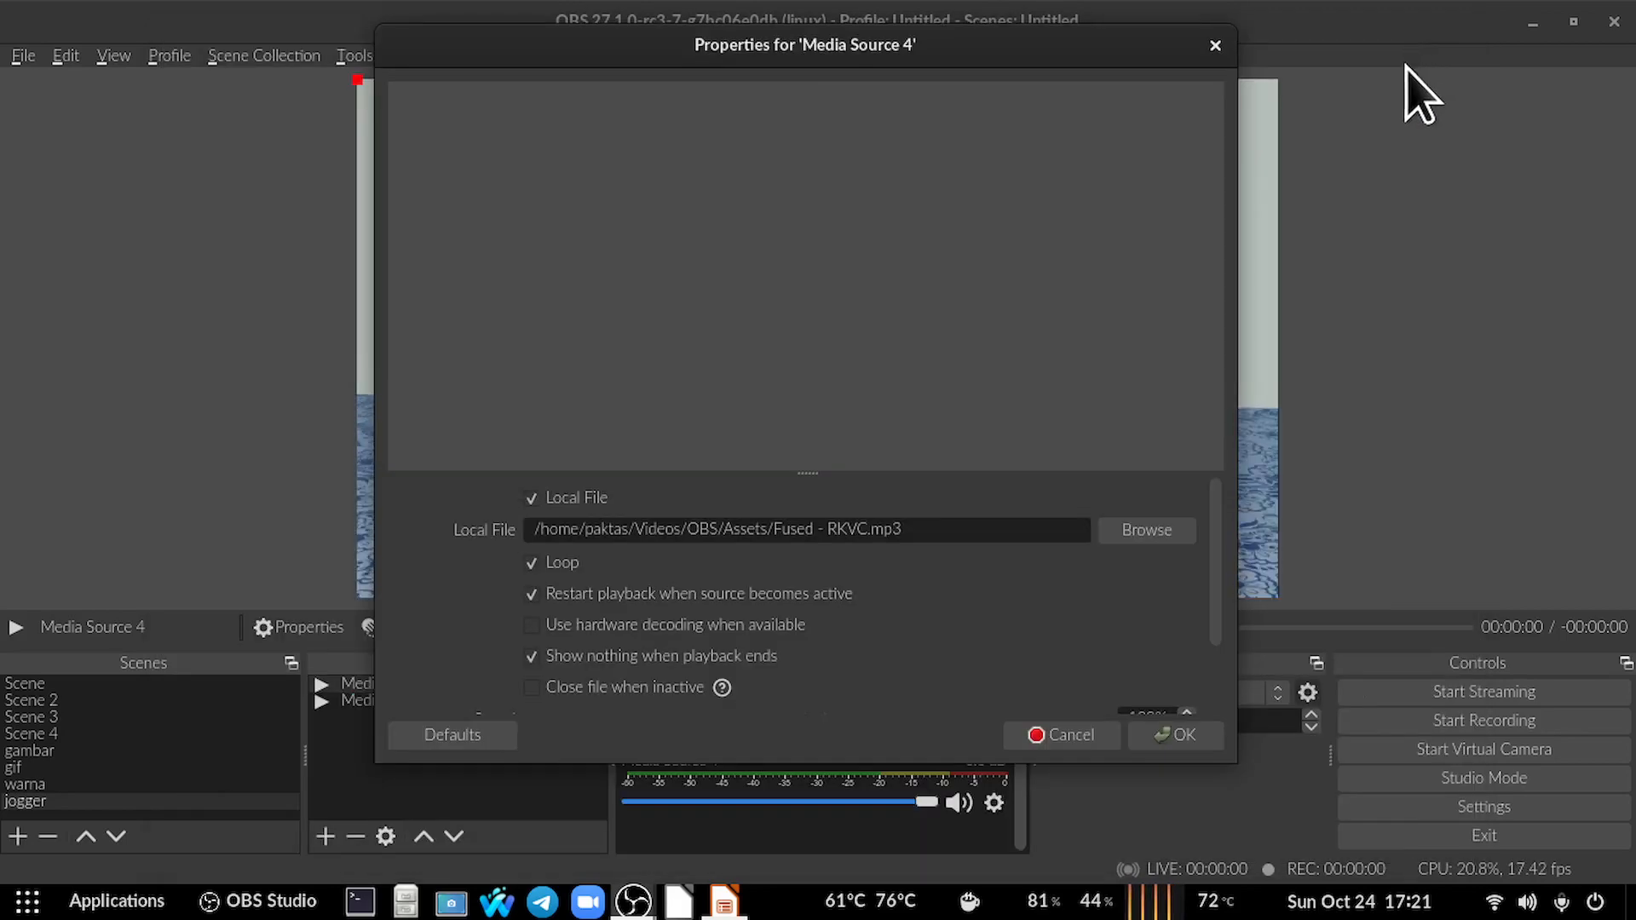
left_click(1209, 757)
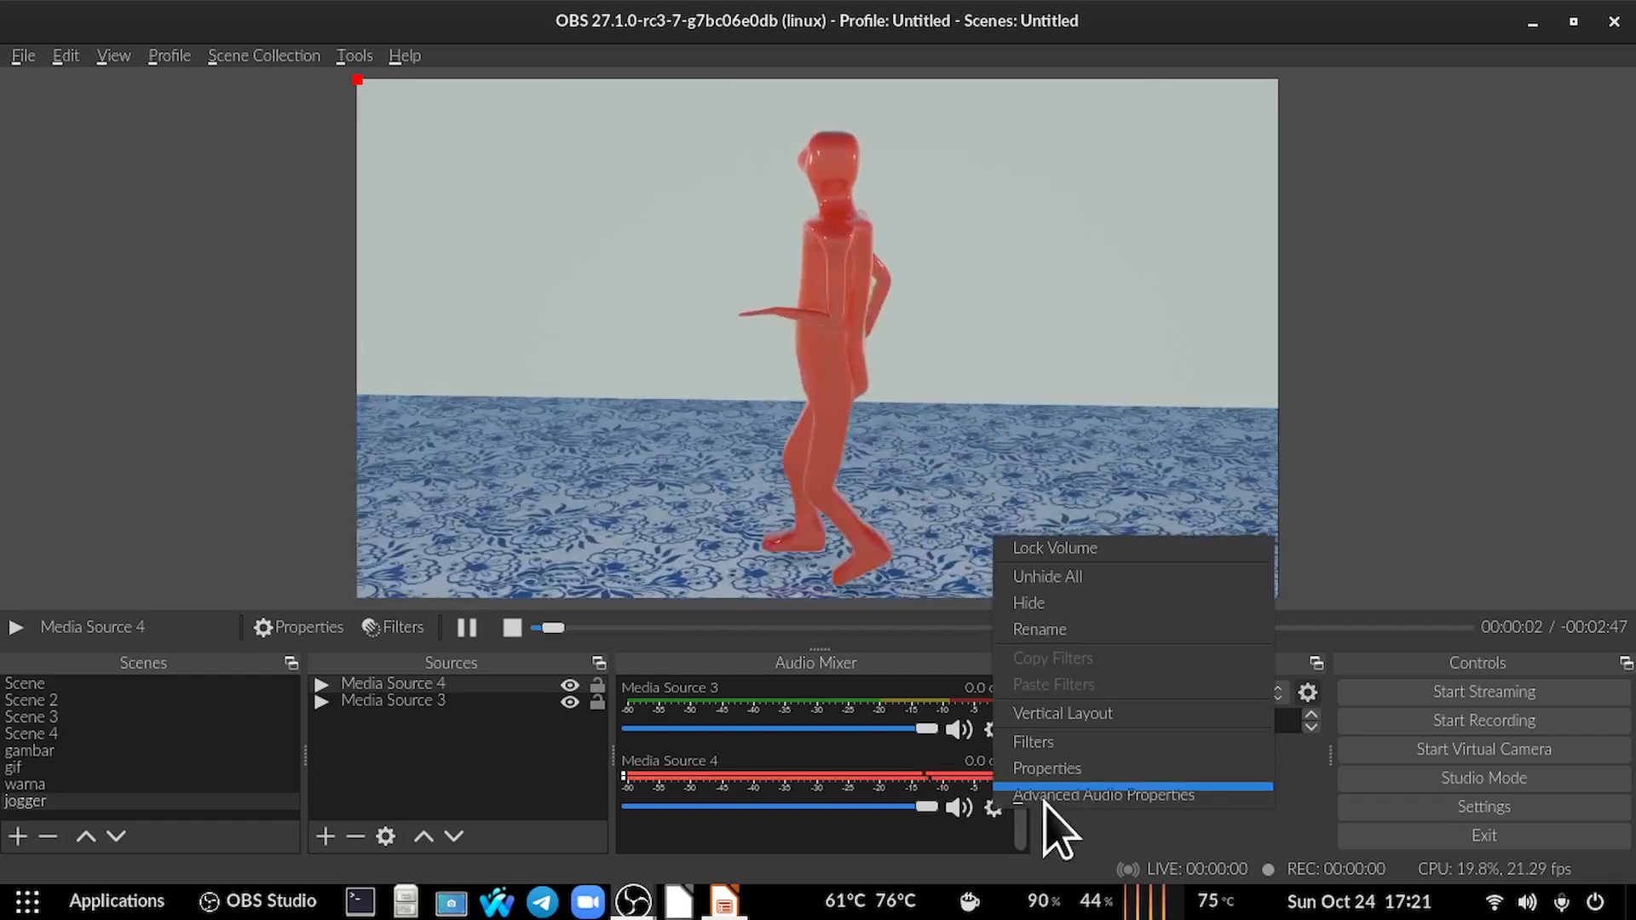
Set the music source's audio monitoring to Monitor and Output in the advanced audio properties.
left_click(1048, 795)
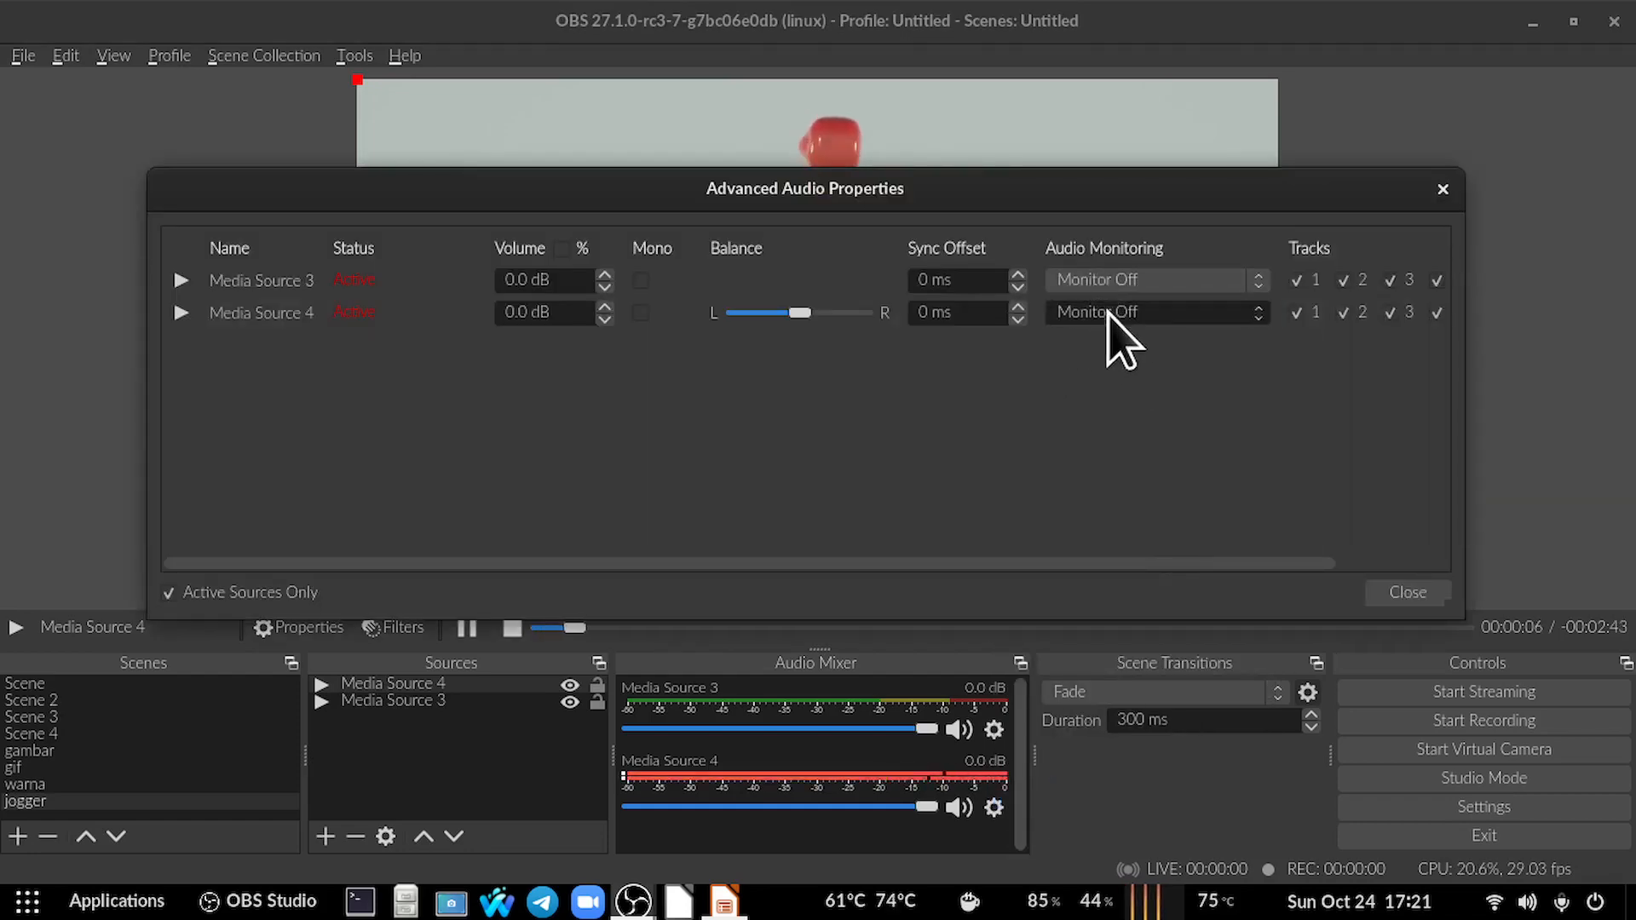
left_click(1107, 317)
left_click(1116, 370)
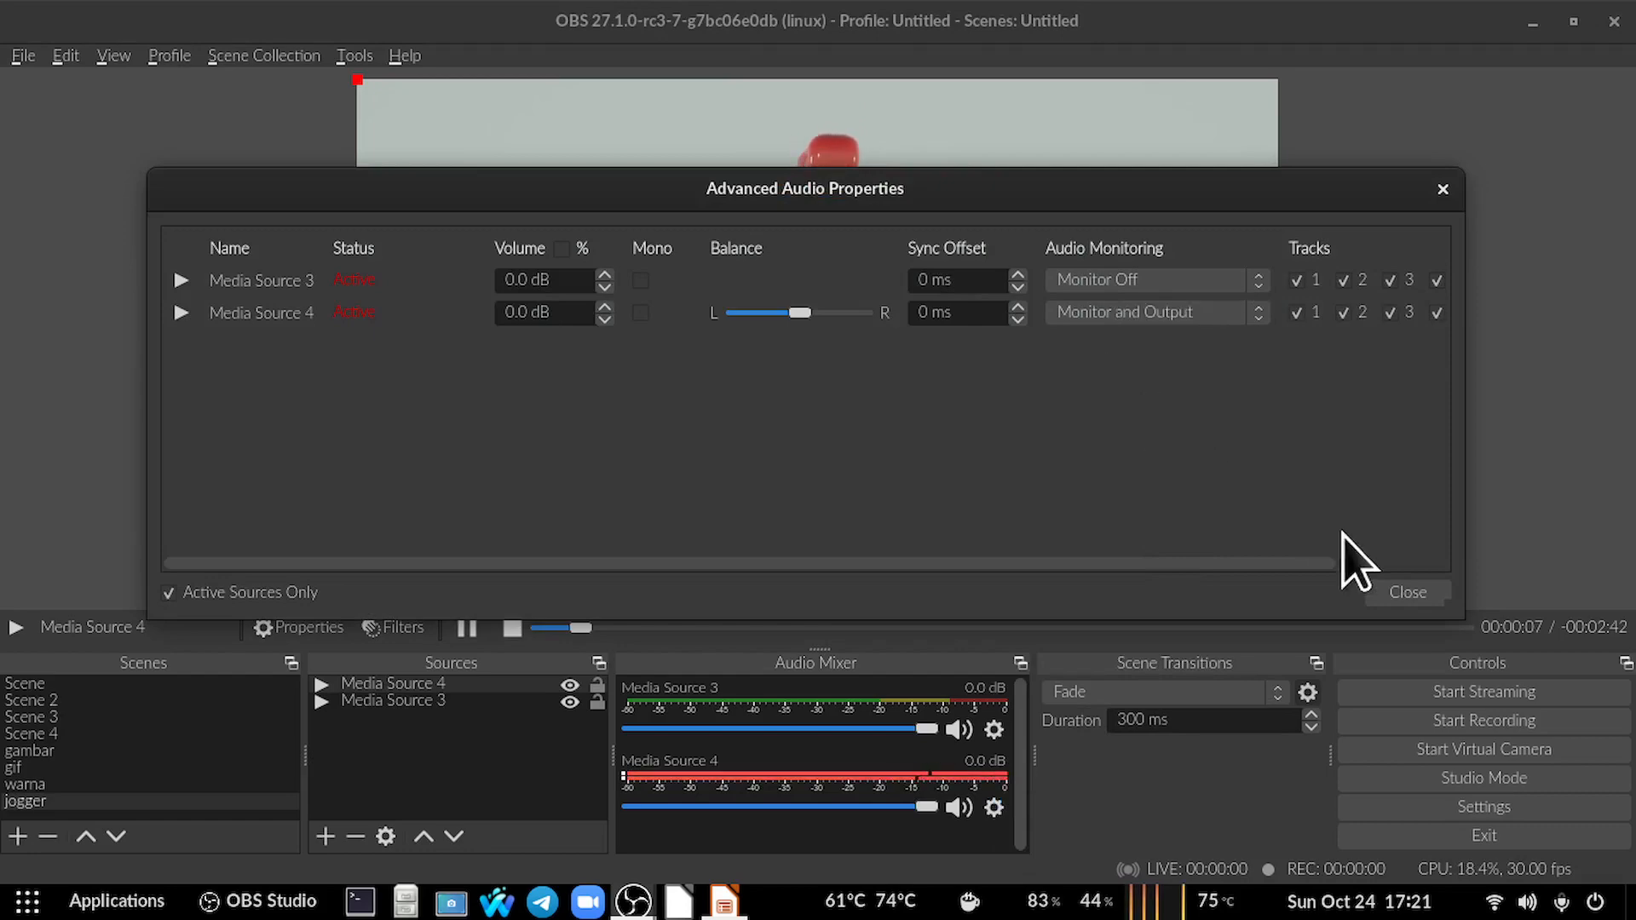
left_click(1414, 596)
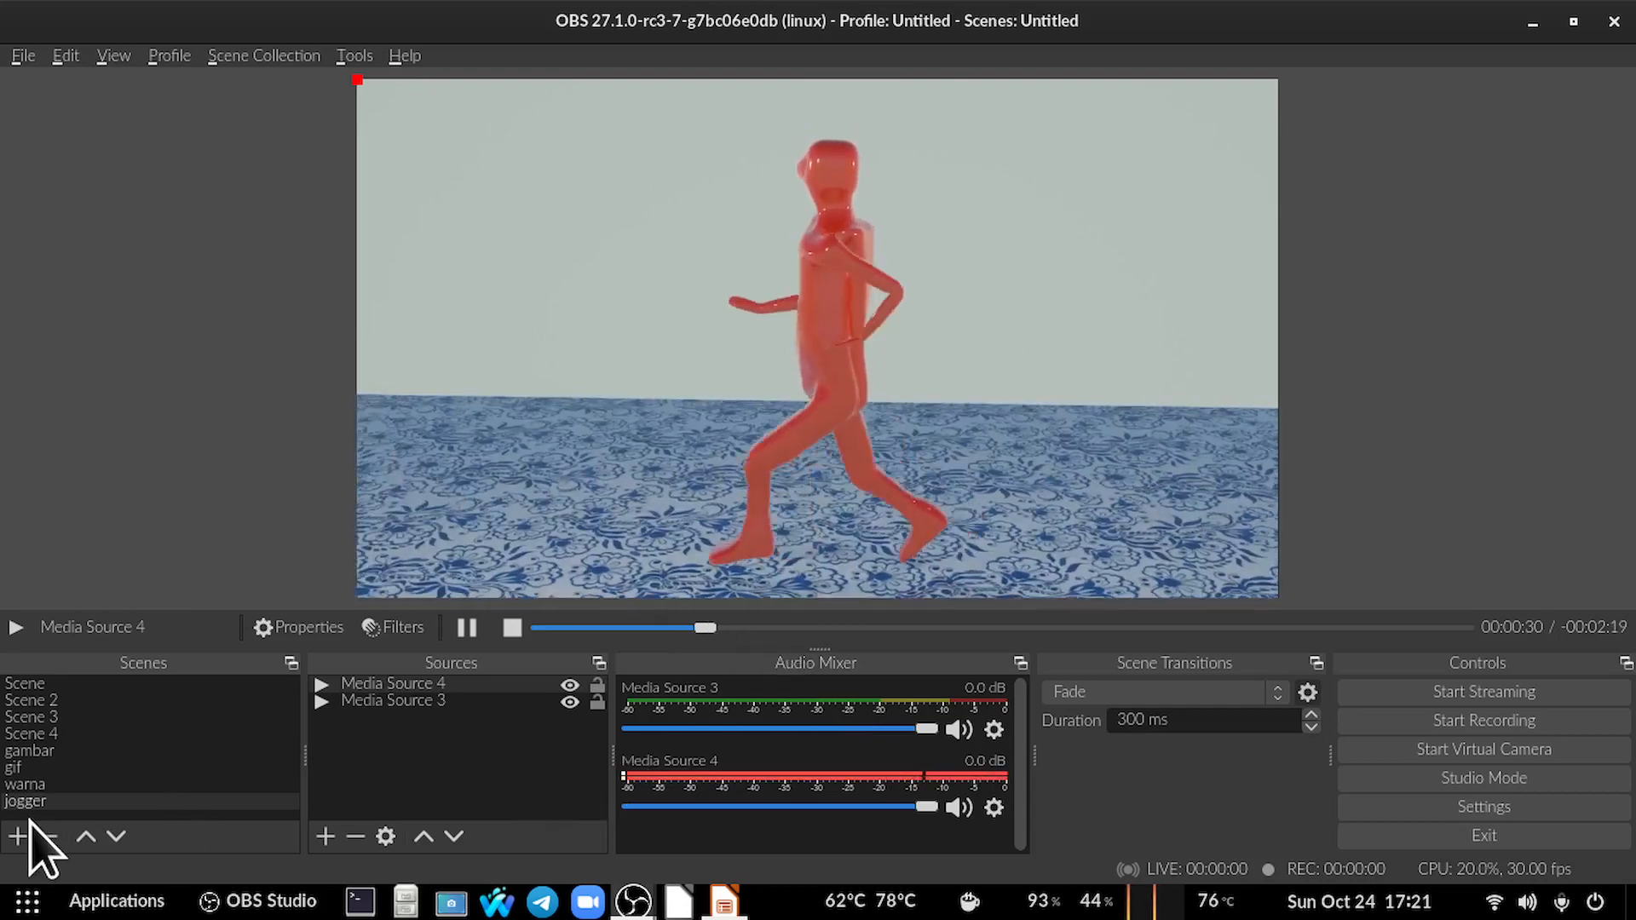
Add another scene named presentasi to the Untitled collection.
left_click(18, 836)
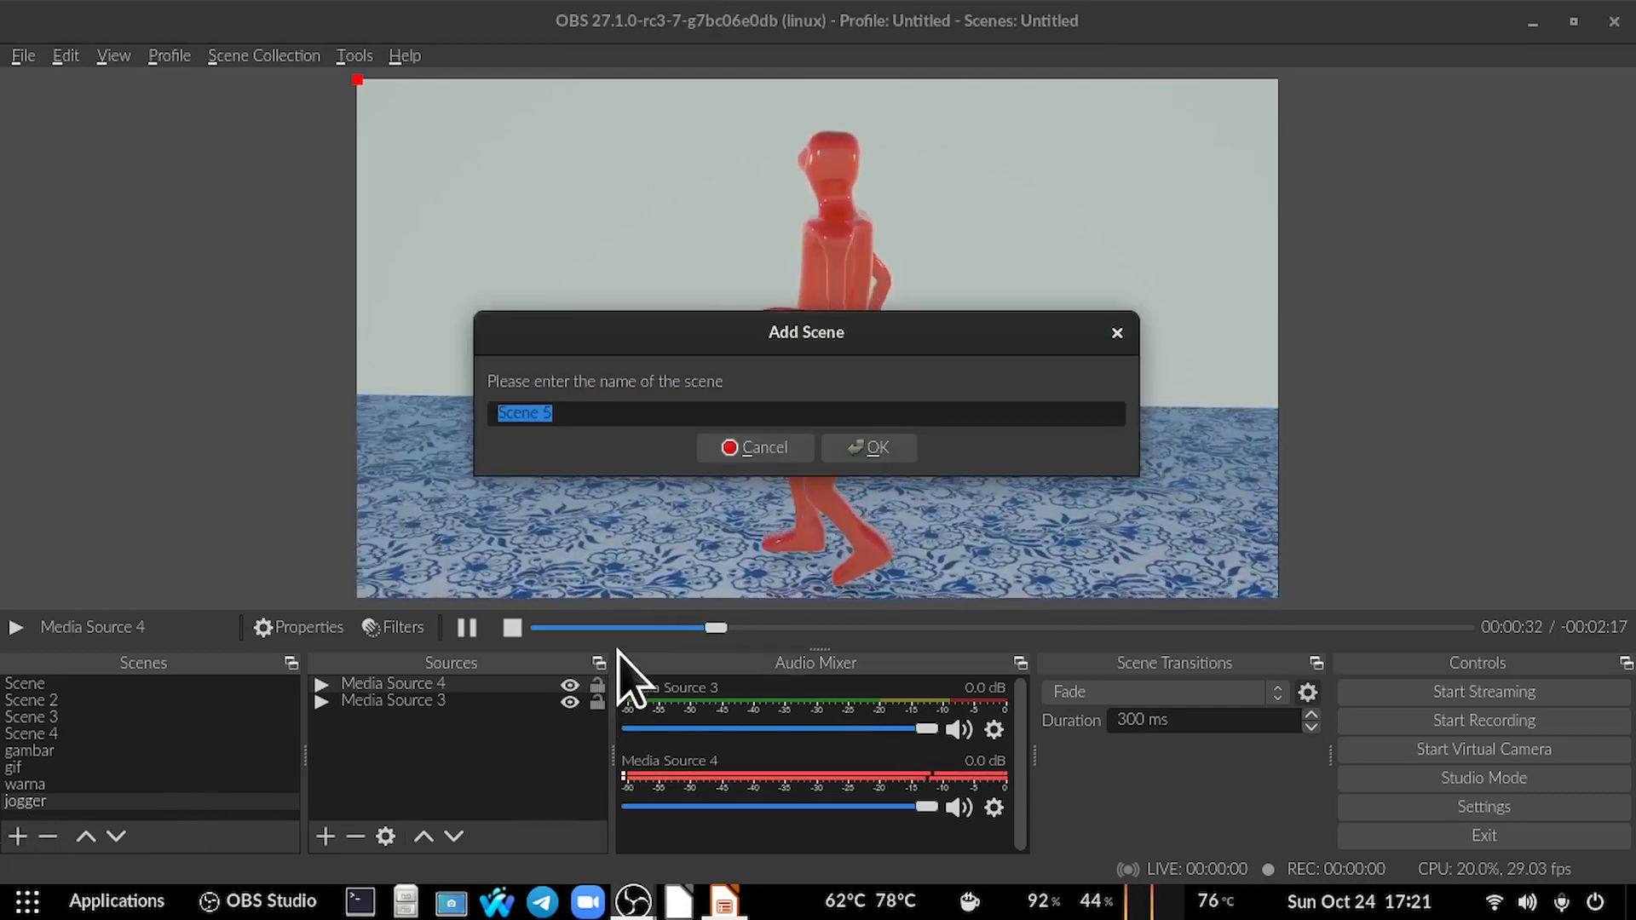
type("presentasi")
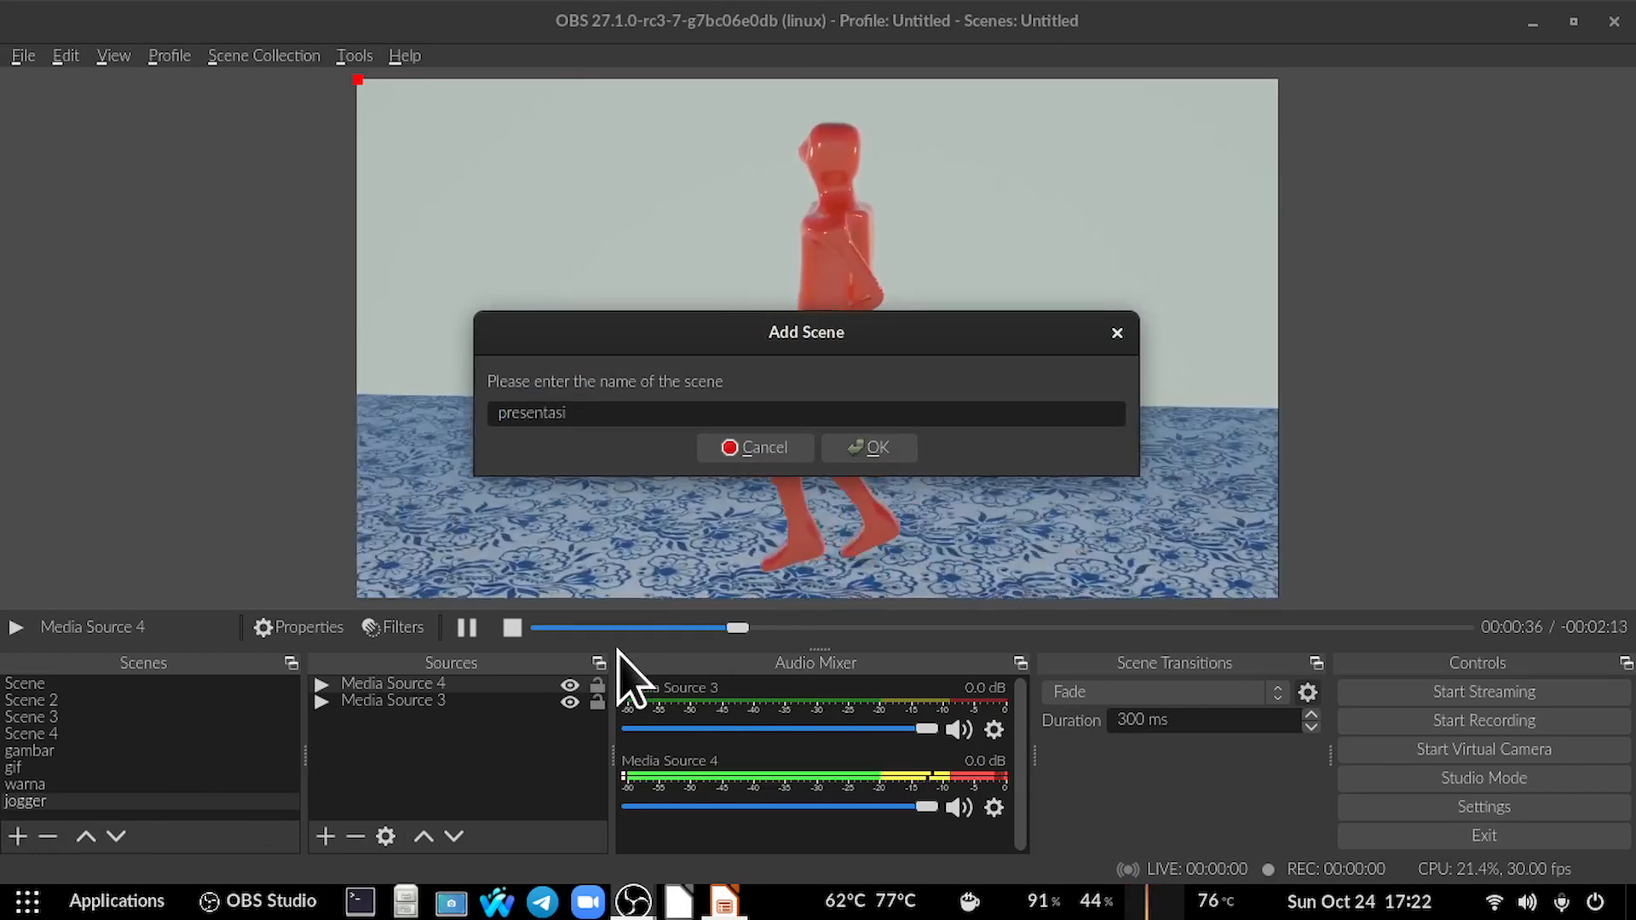
key("Return")
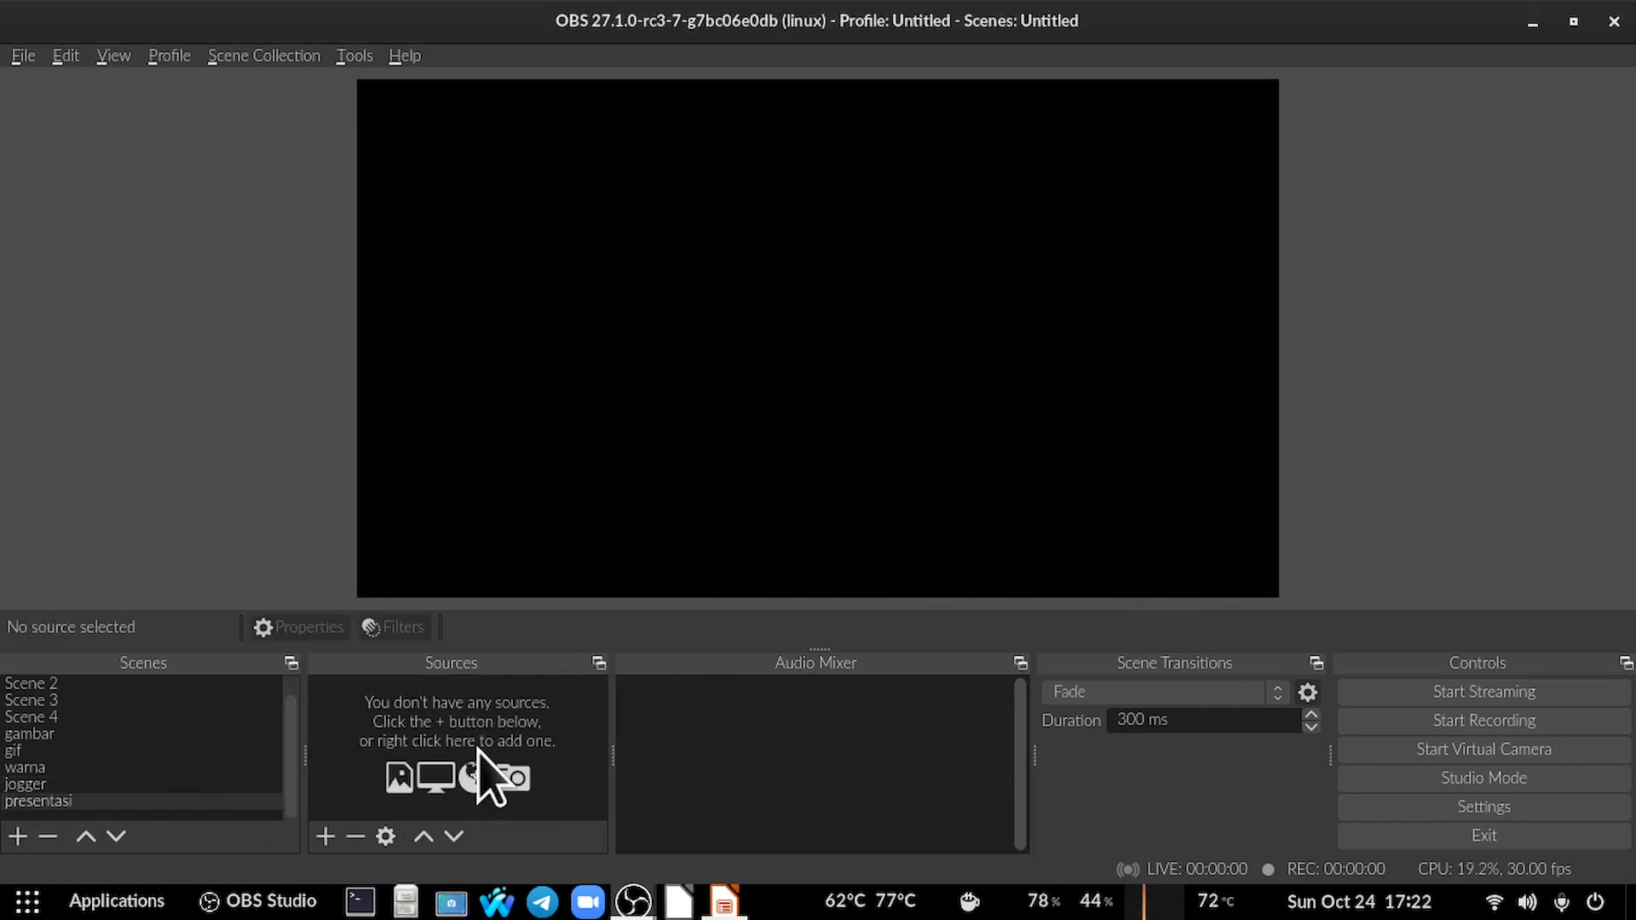
Add a new Window Capture (Xcomposite) of the LibreOffice Impress window to the presentasi scene, with Swap red and blue enabled.
left_click(325, 836)
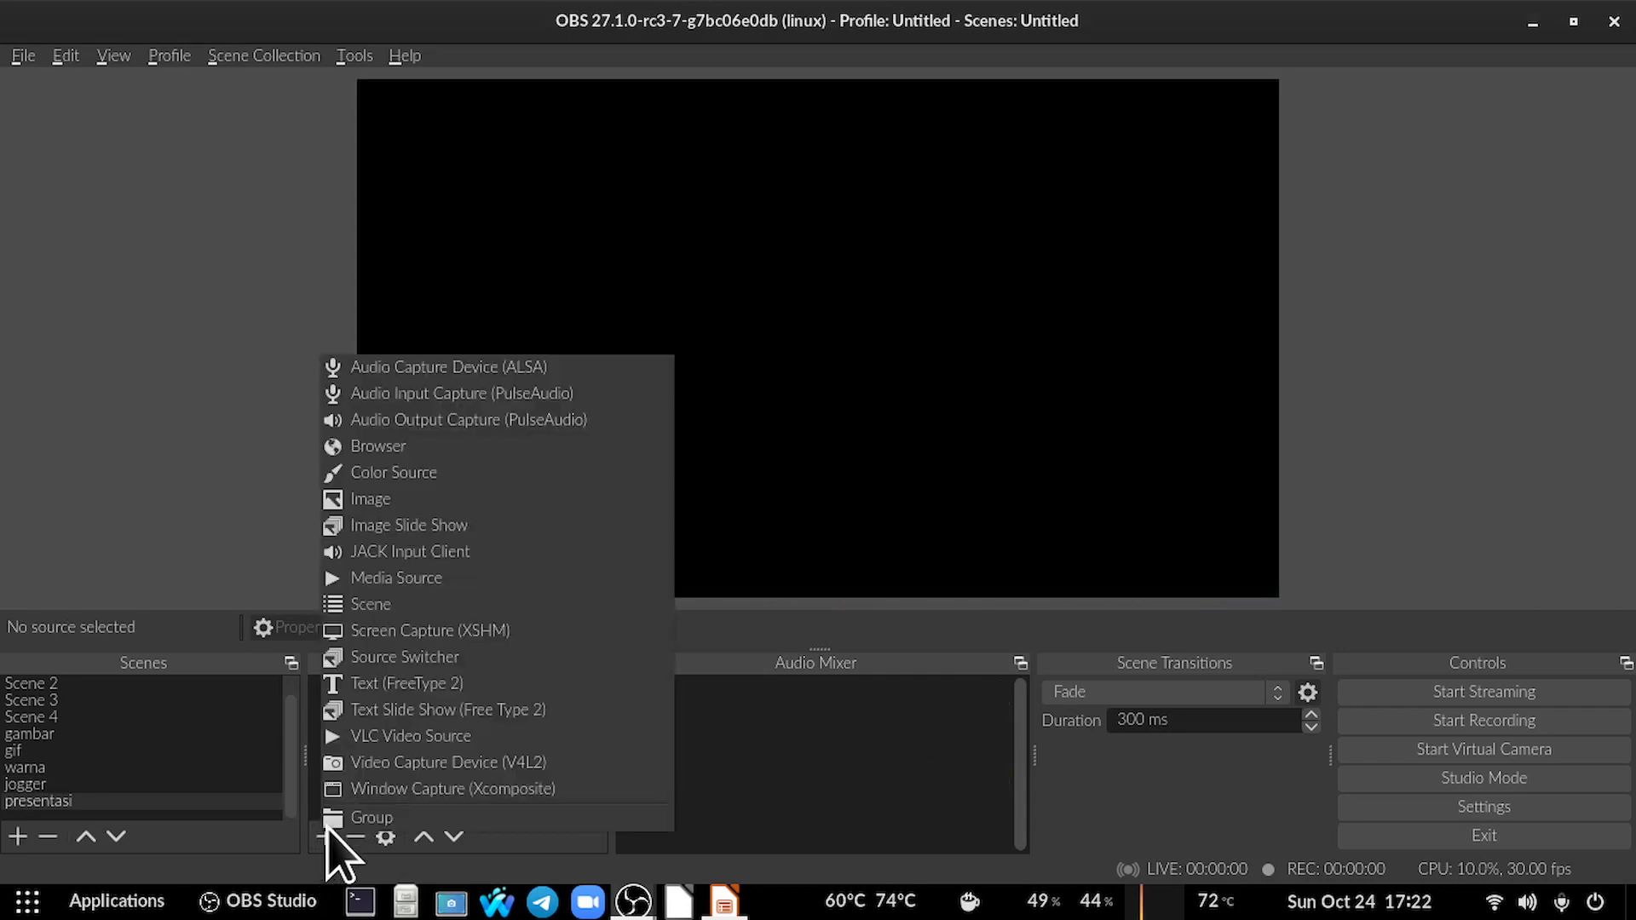
left_click(428, 789)
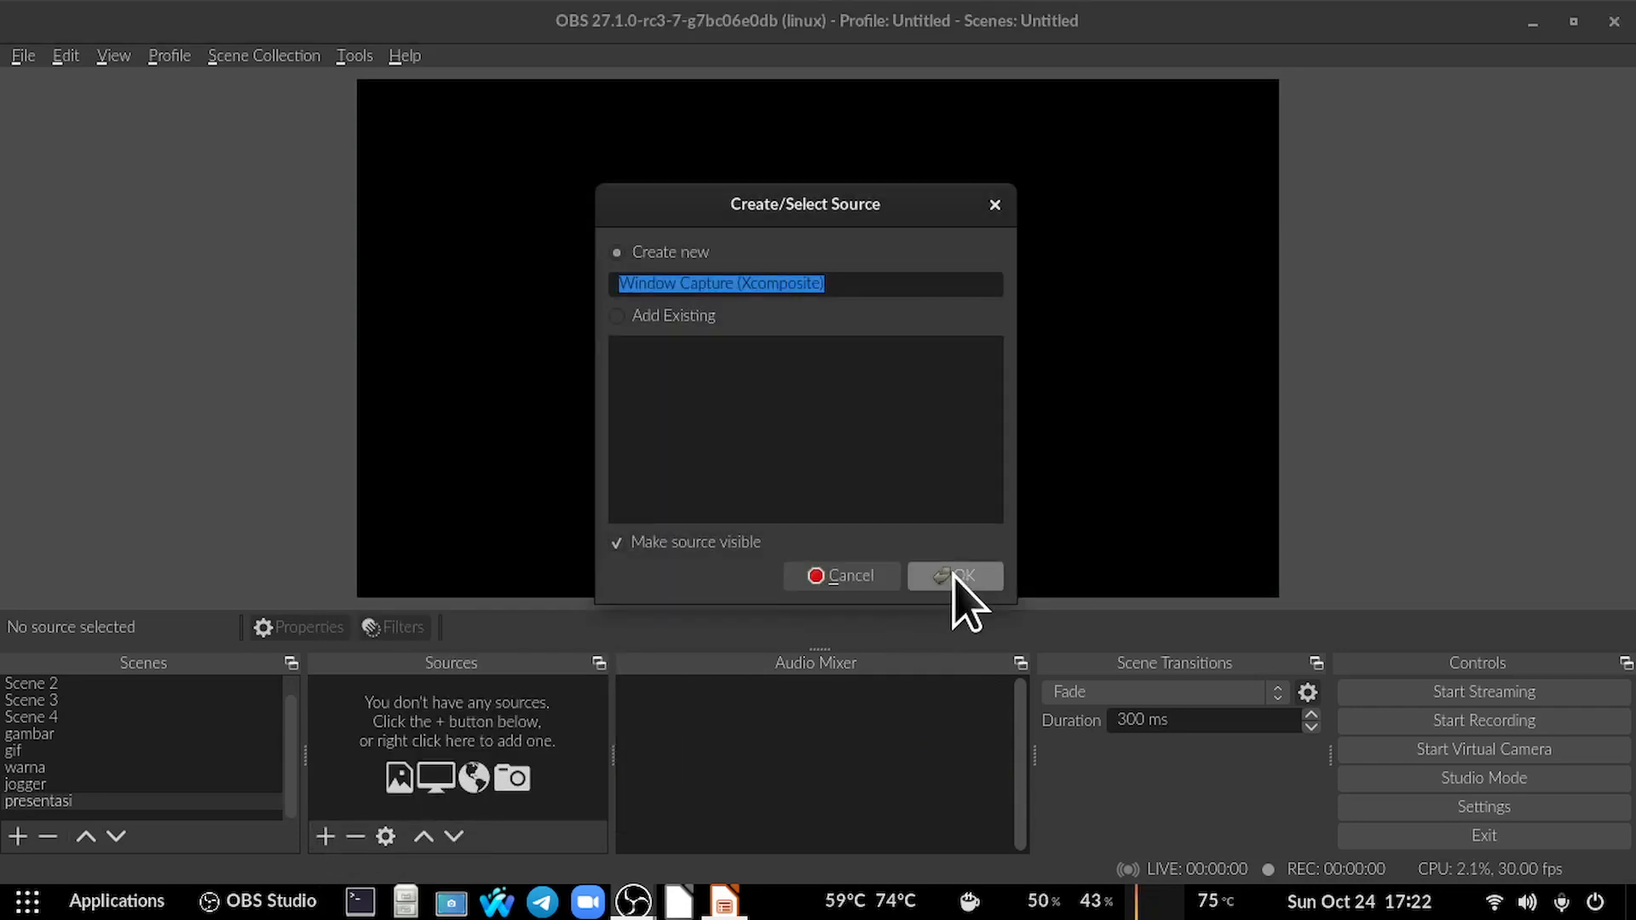
left_click(955, 576)
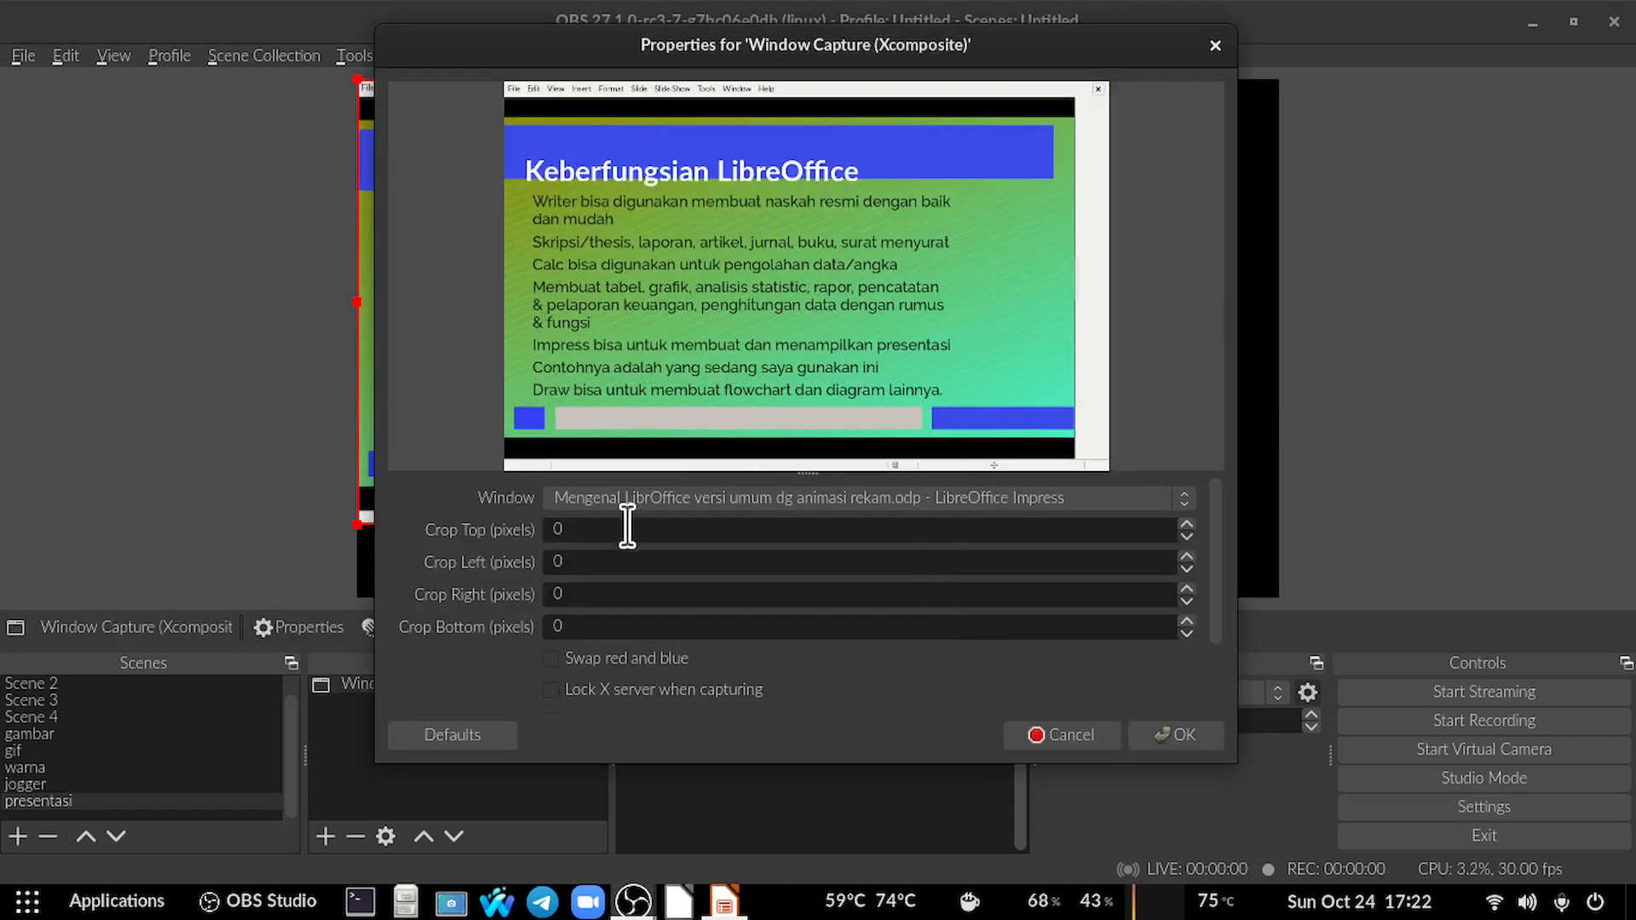
left_click(552, 659)
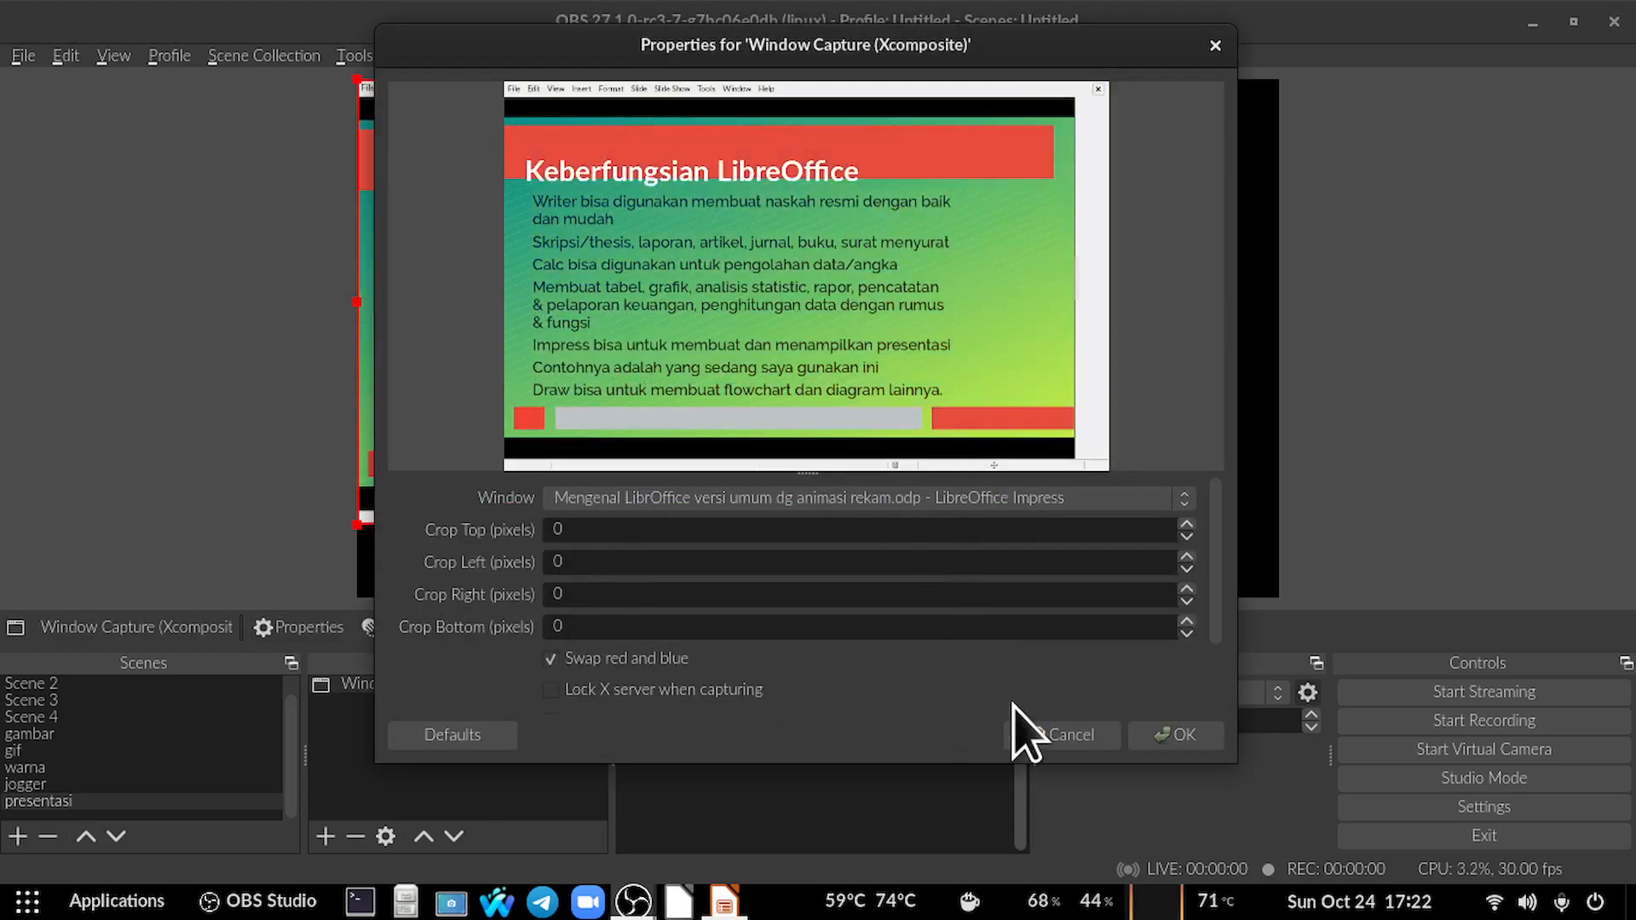
left_click(1175, 735)
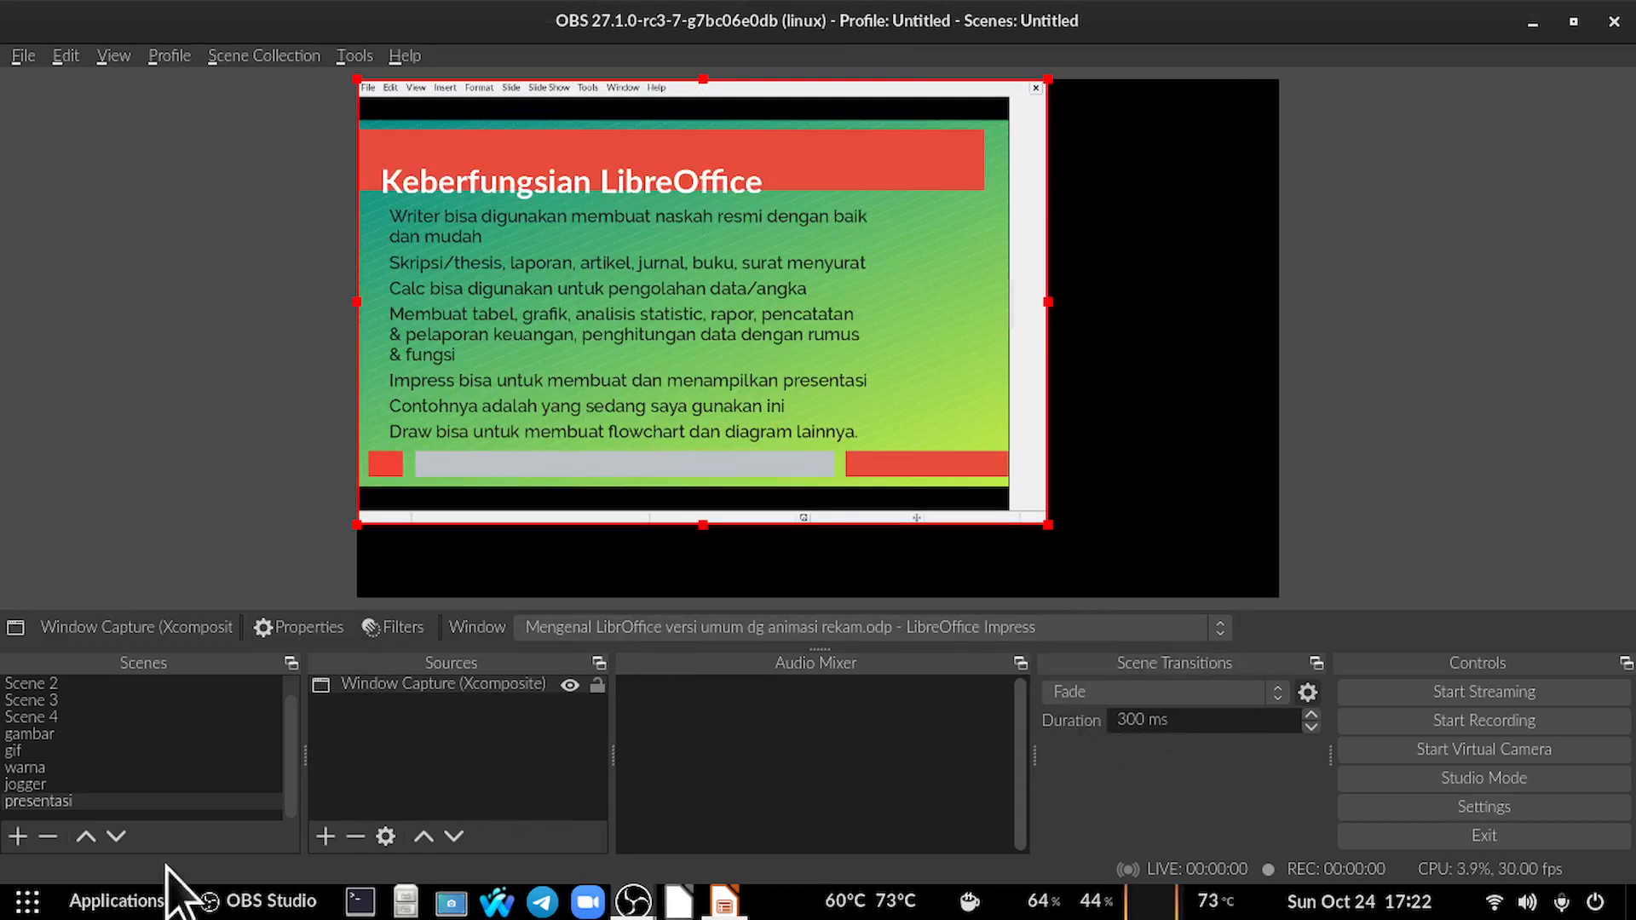
Add a further scene named presentasi fullscreen.
left_click(17, 837)
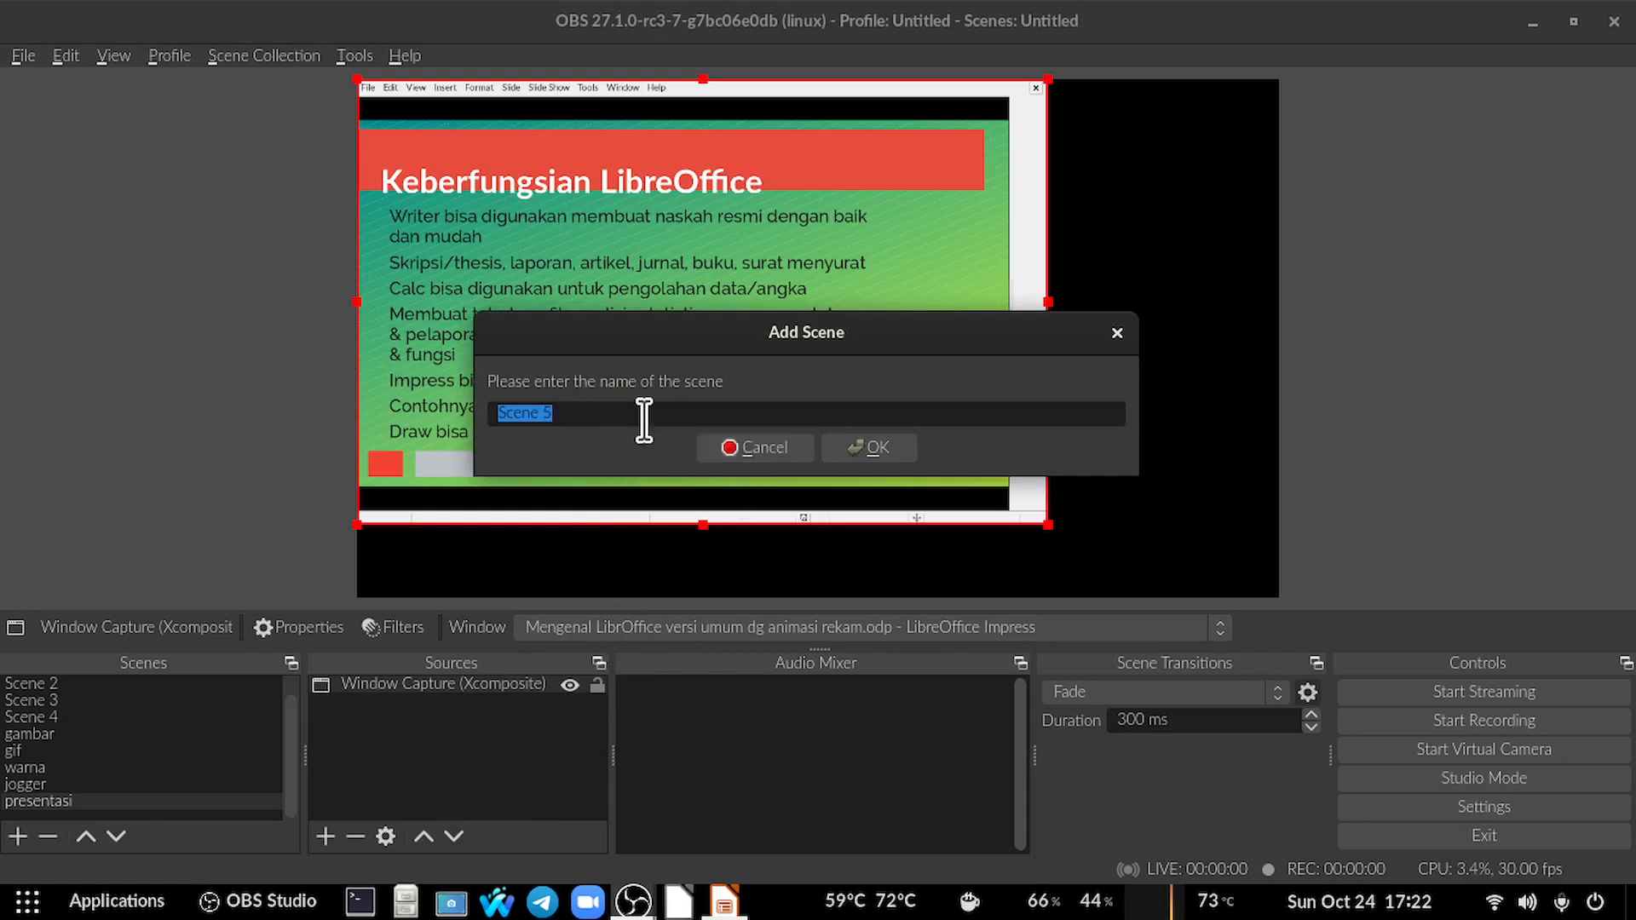
type("presentasi fullscreen")
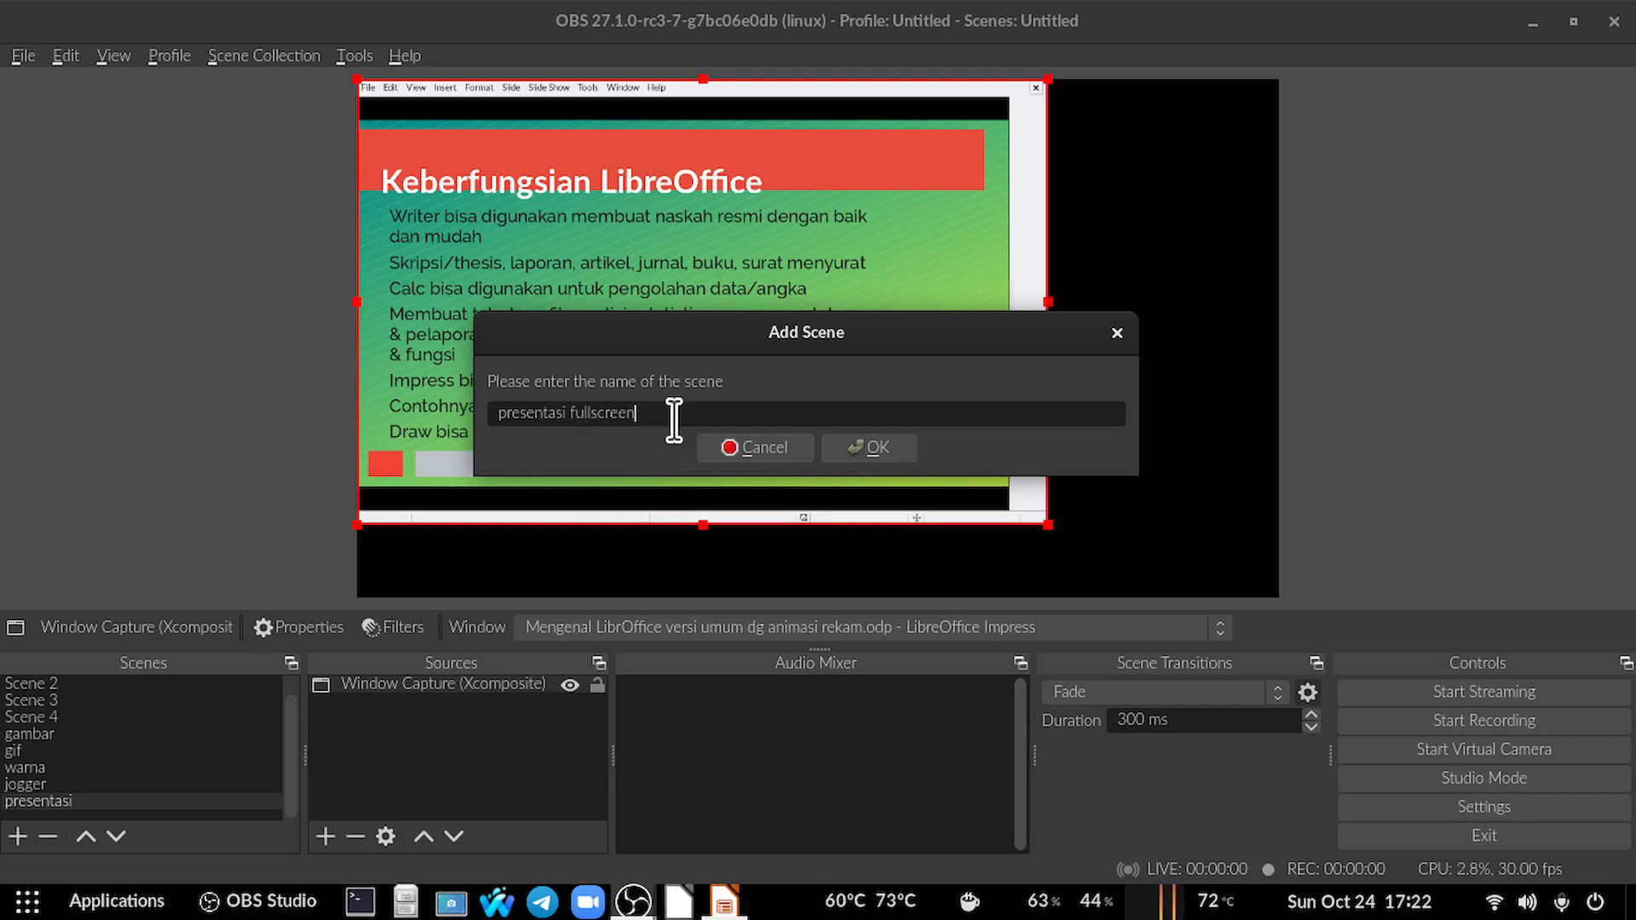
key("Return")
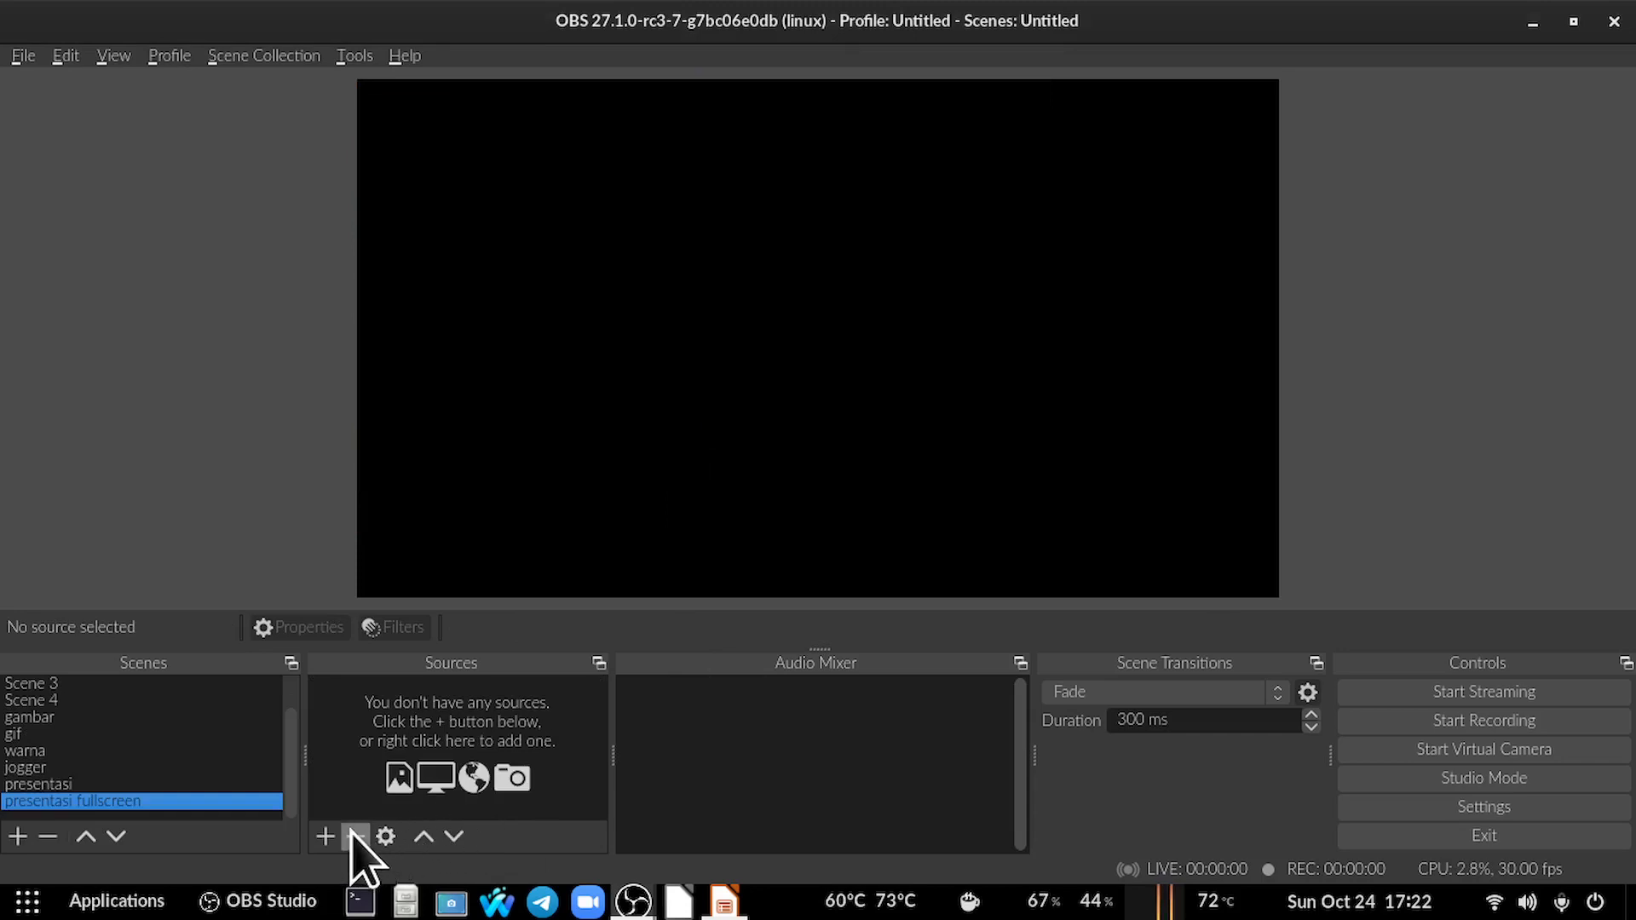
Add the existing Window Capture (Xcomposite) source to the presentasi fullscreen scene.
left_click(325, 836)
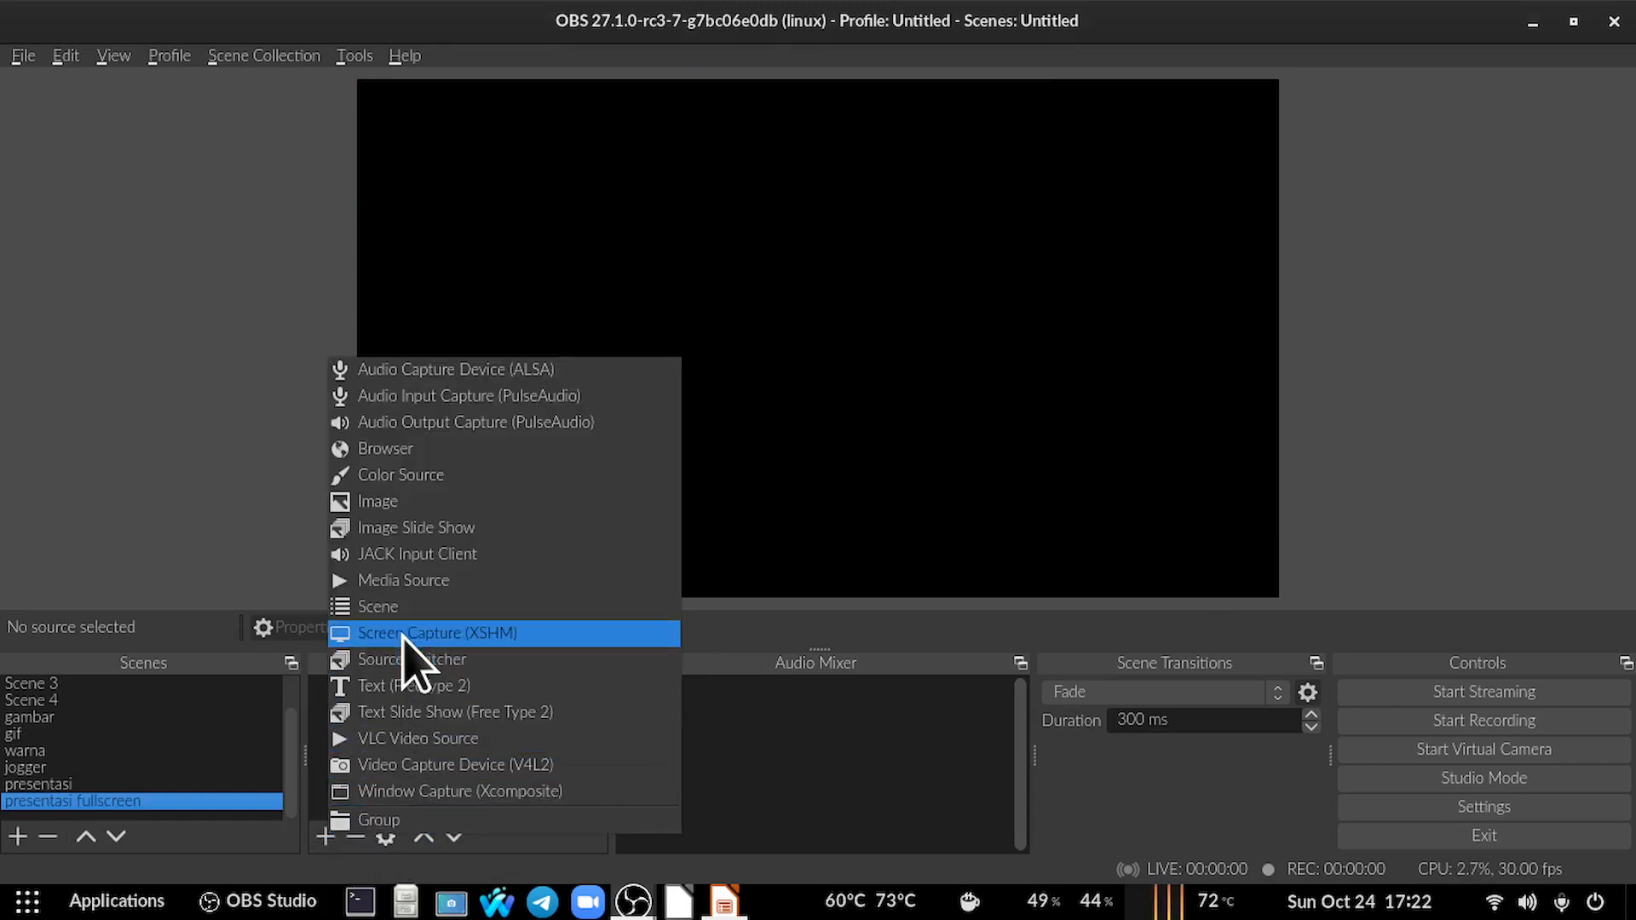
left_click(438, 796)
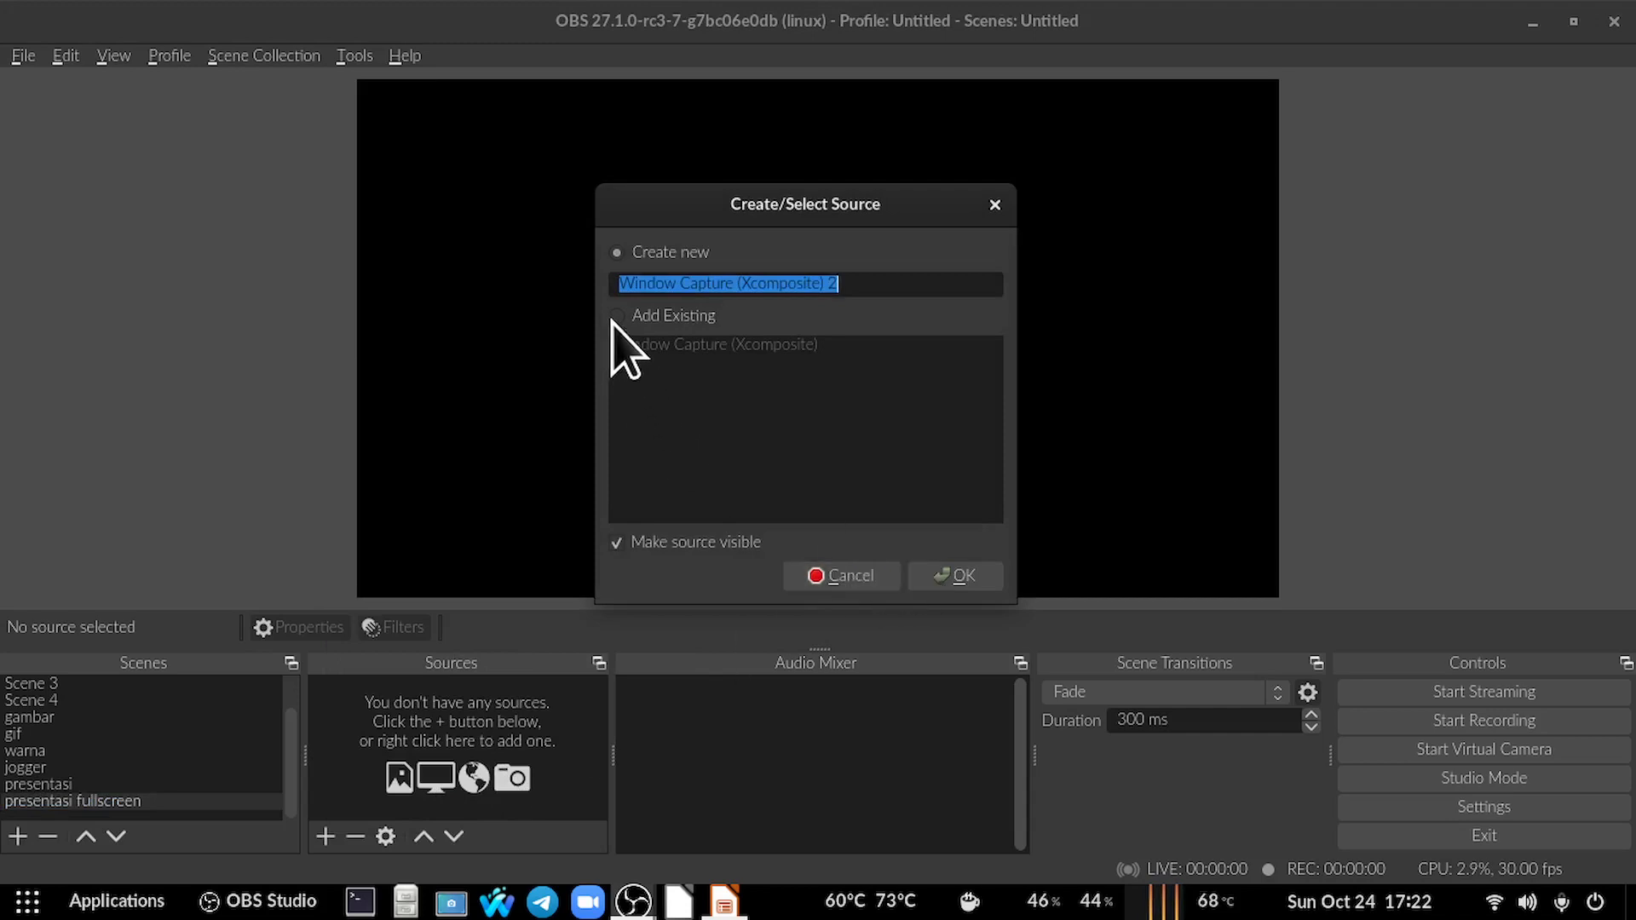
left_click(614, 317)
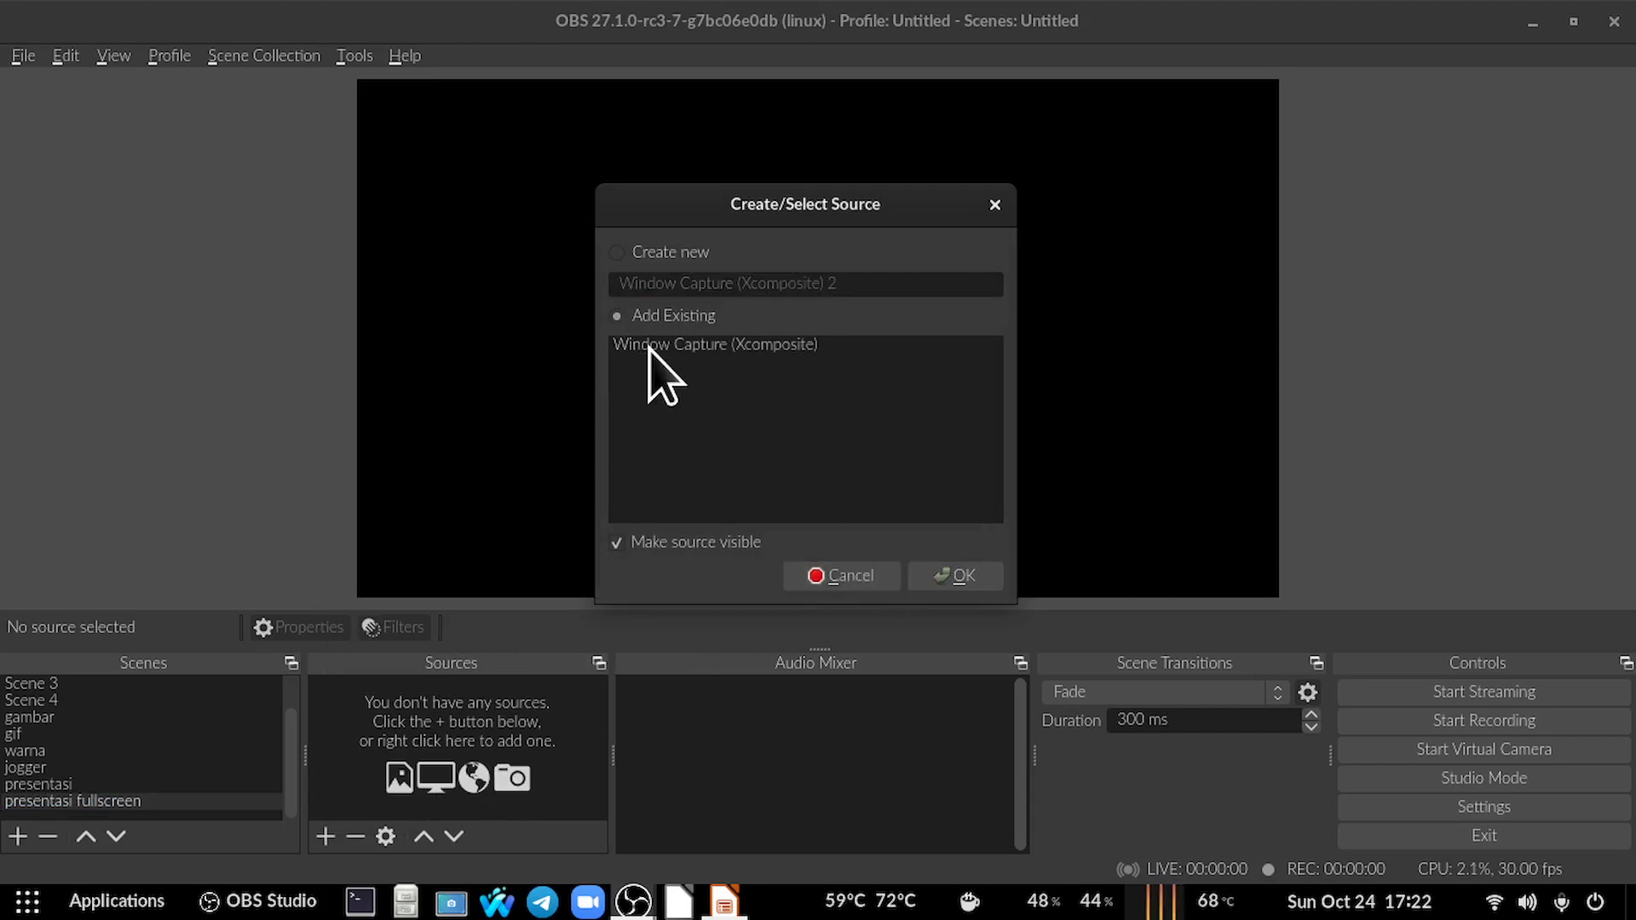
left_click(649, 345)
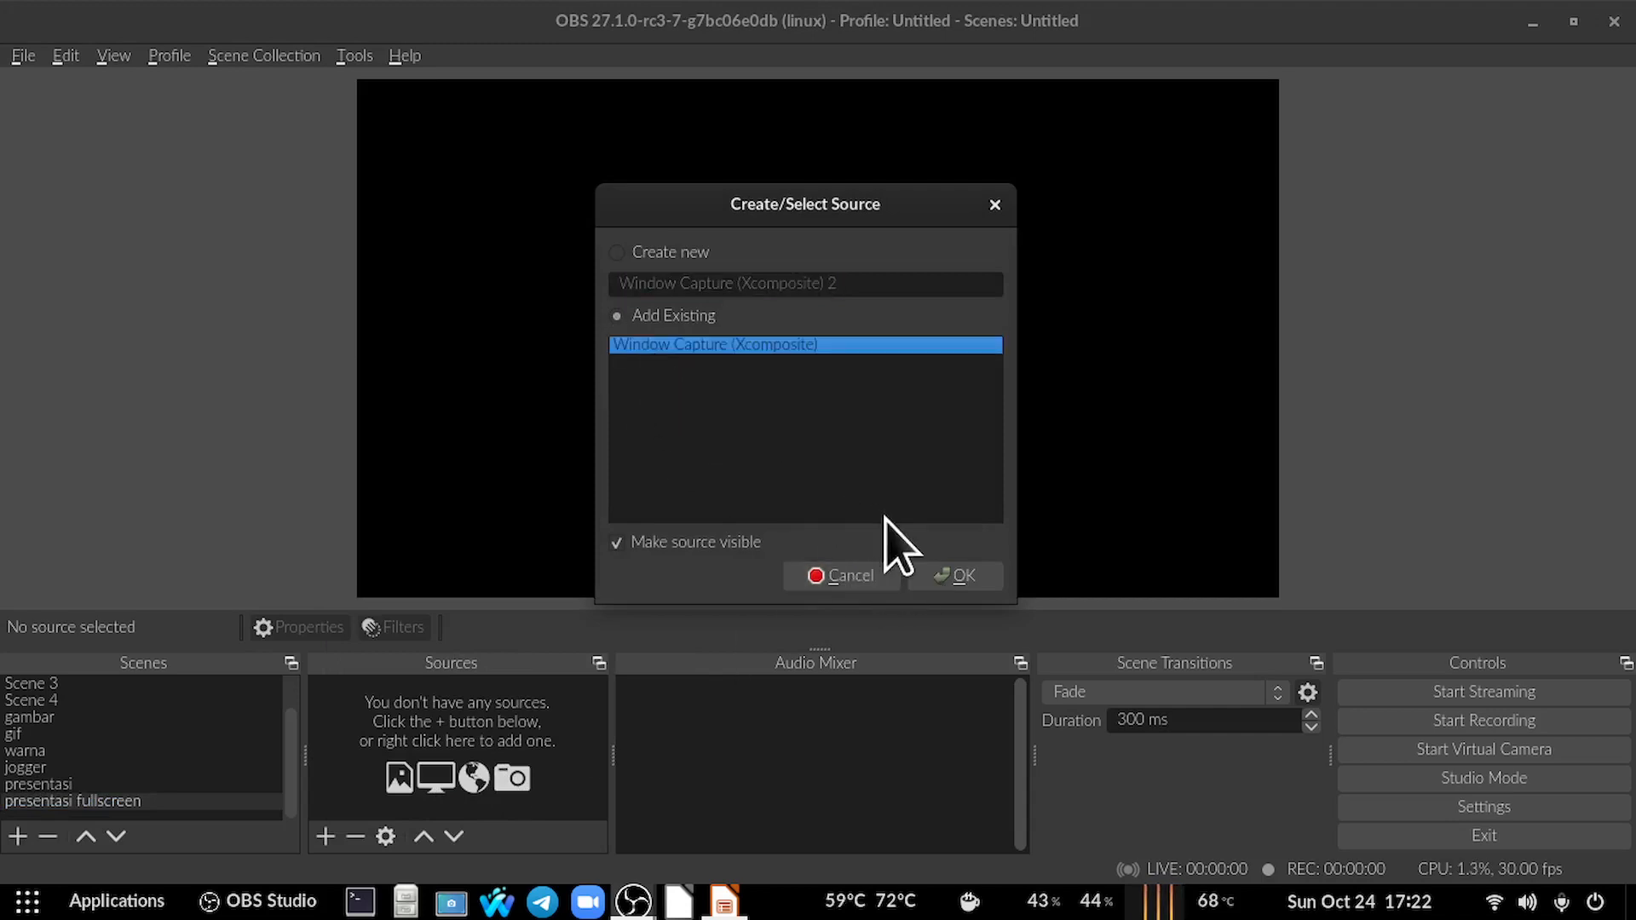
left_click(940, 576)
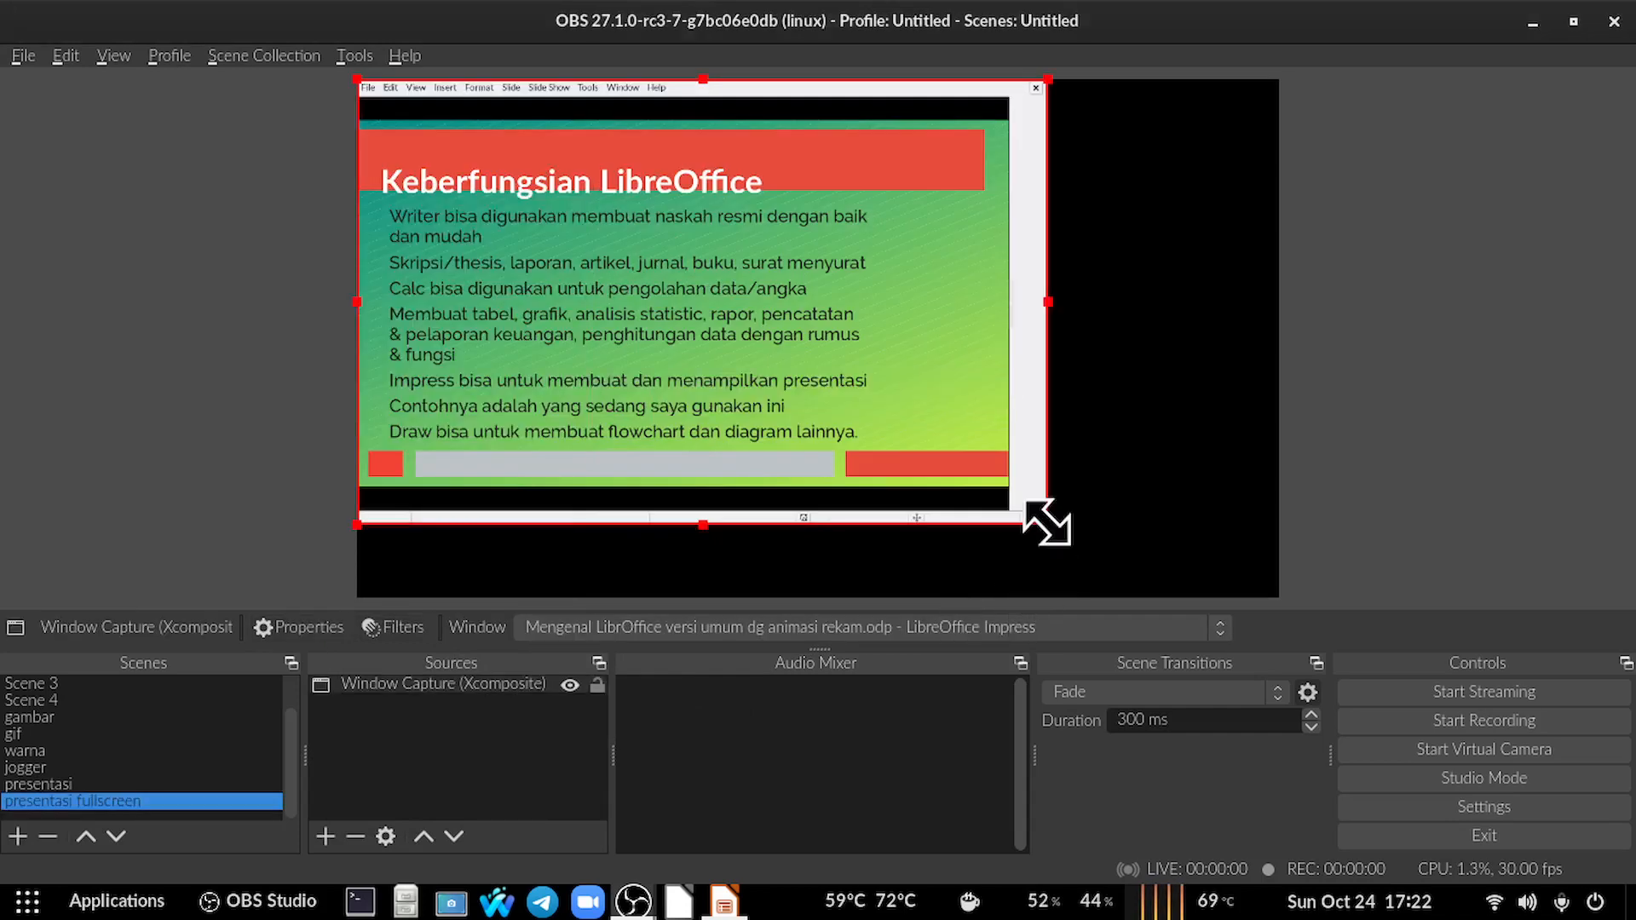
right_click(750, 334)
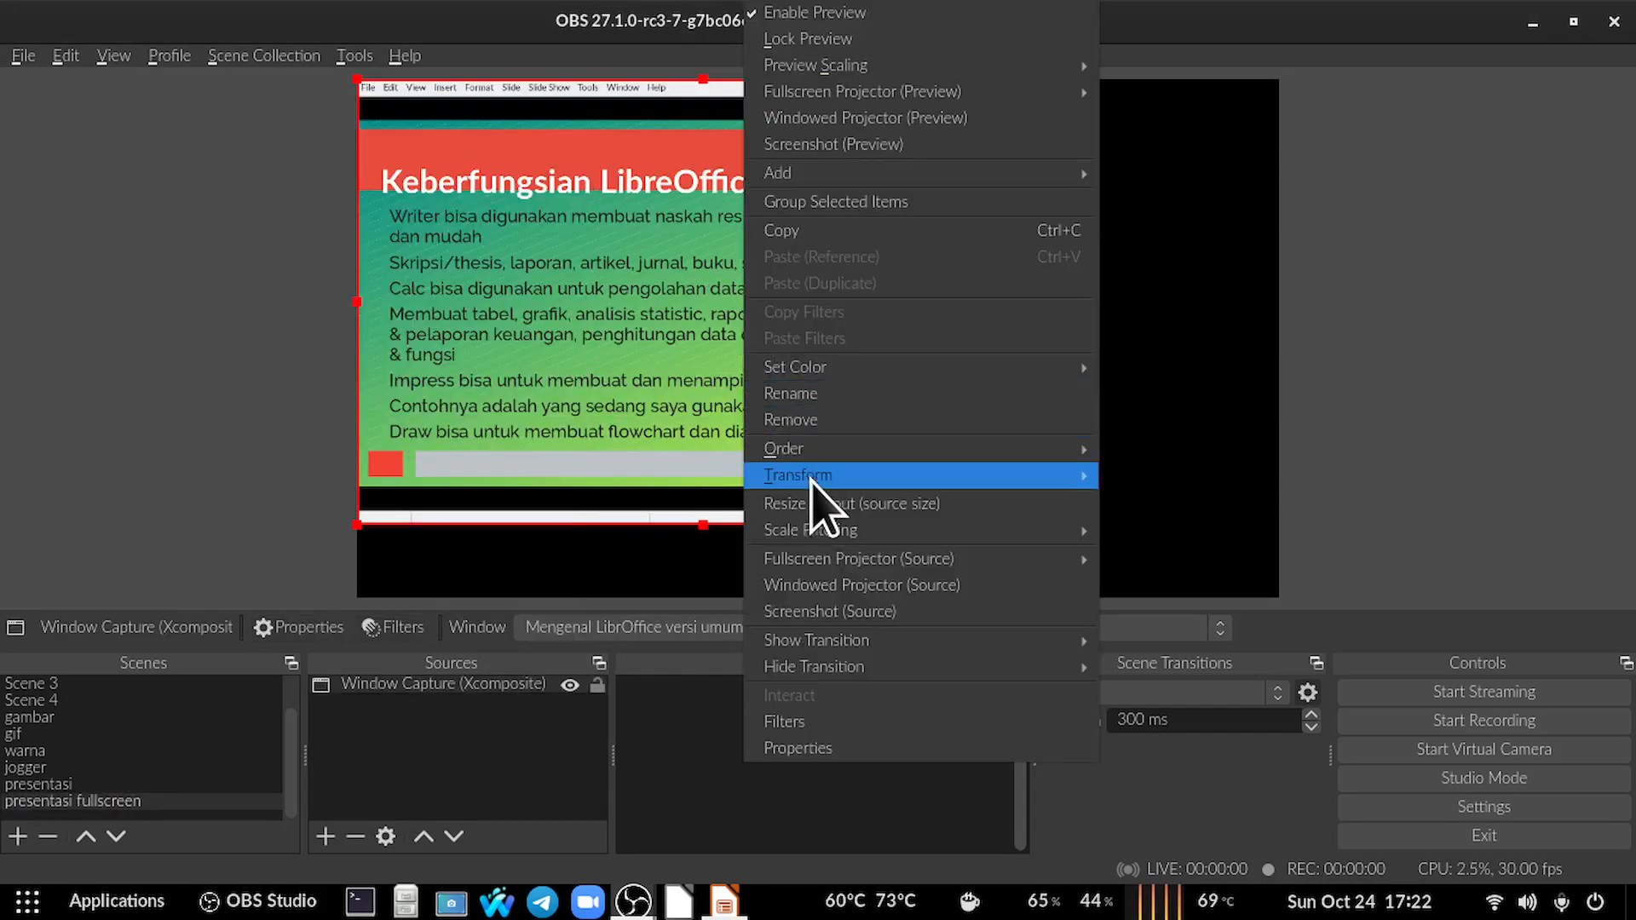
mouse_move(979, 486)
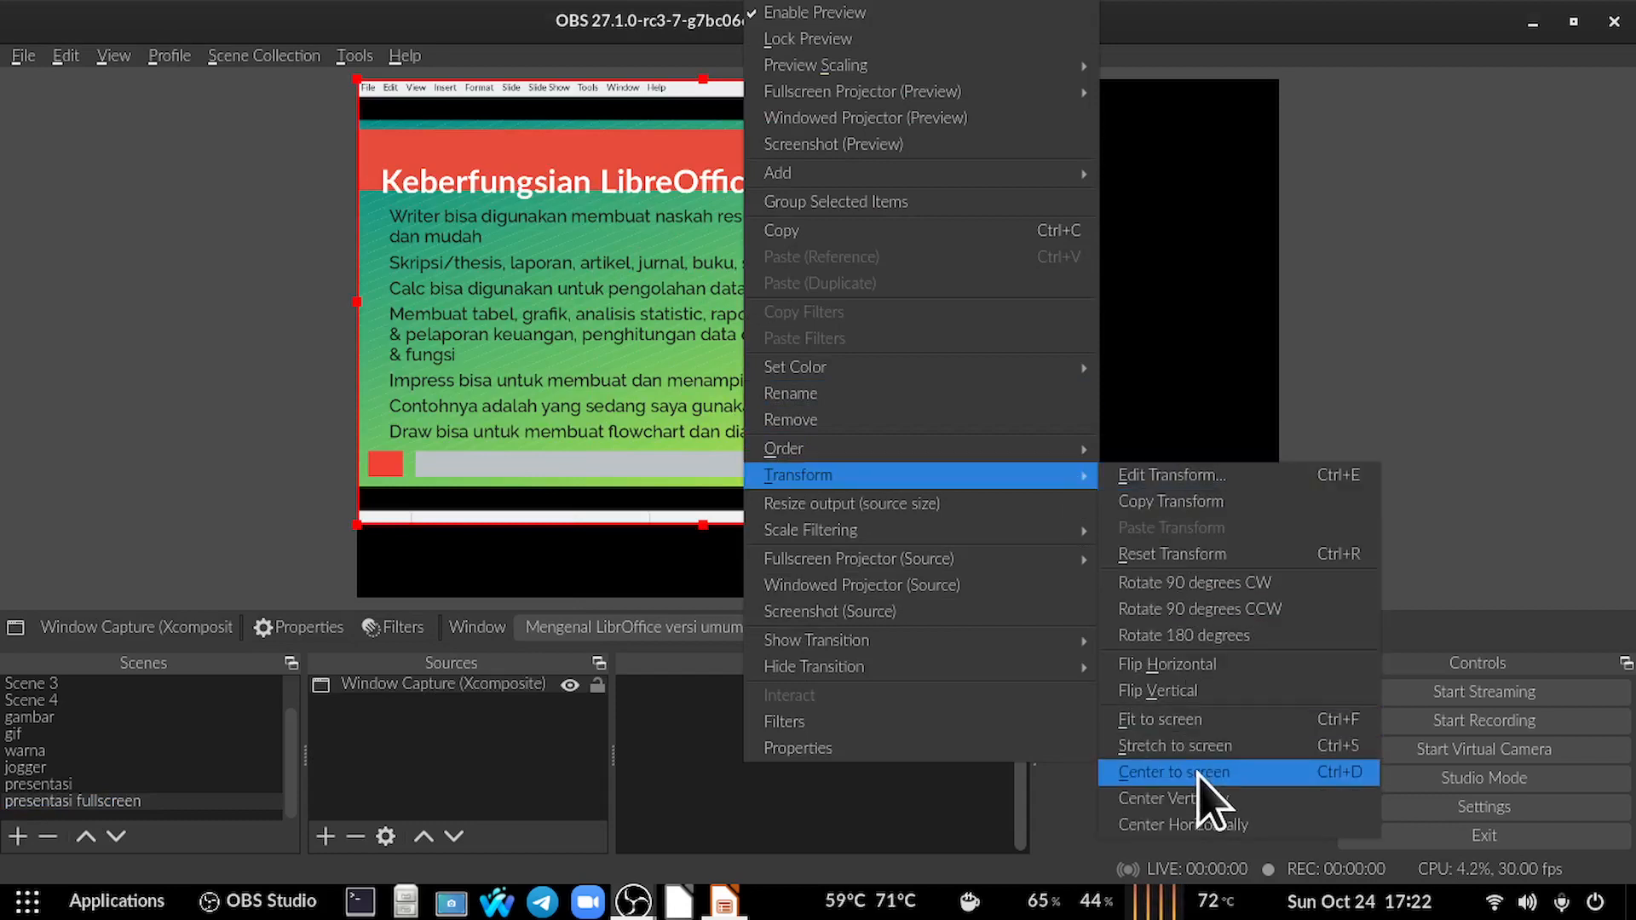
left_click(1198, 747)
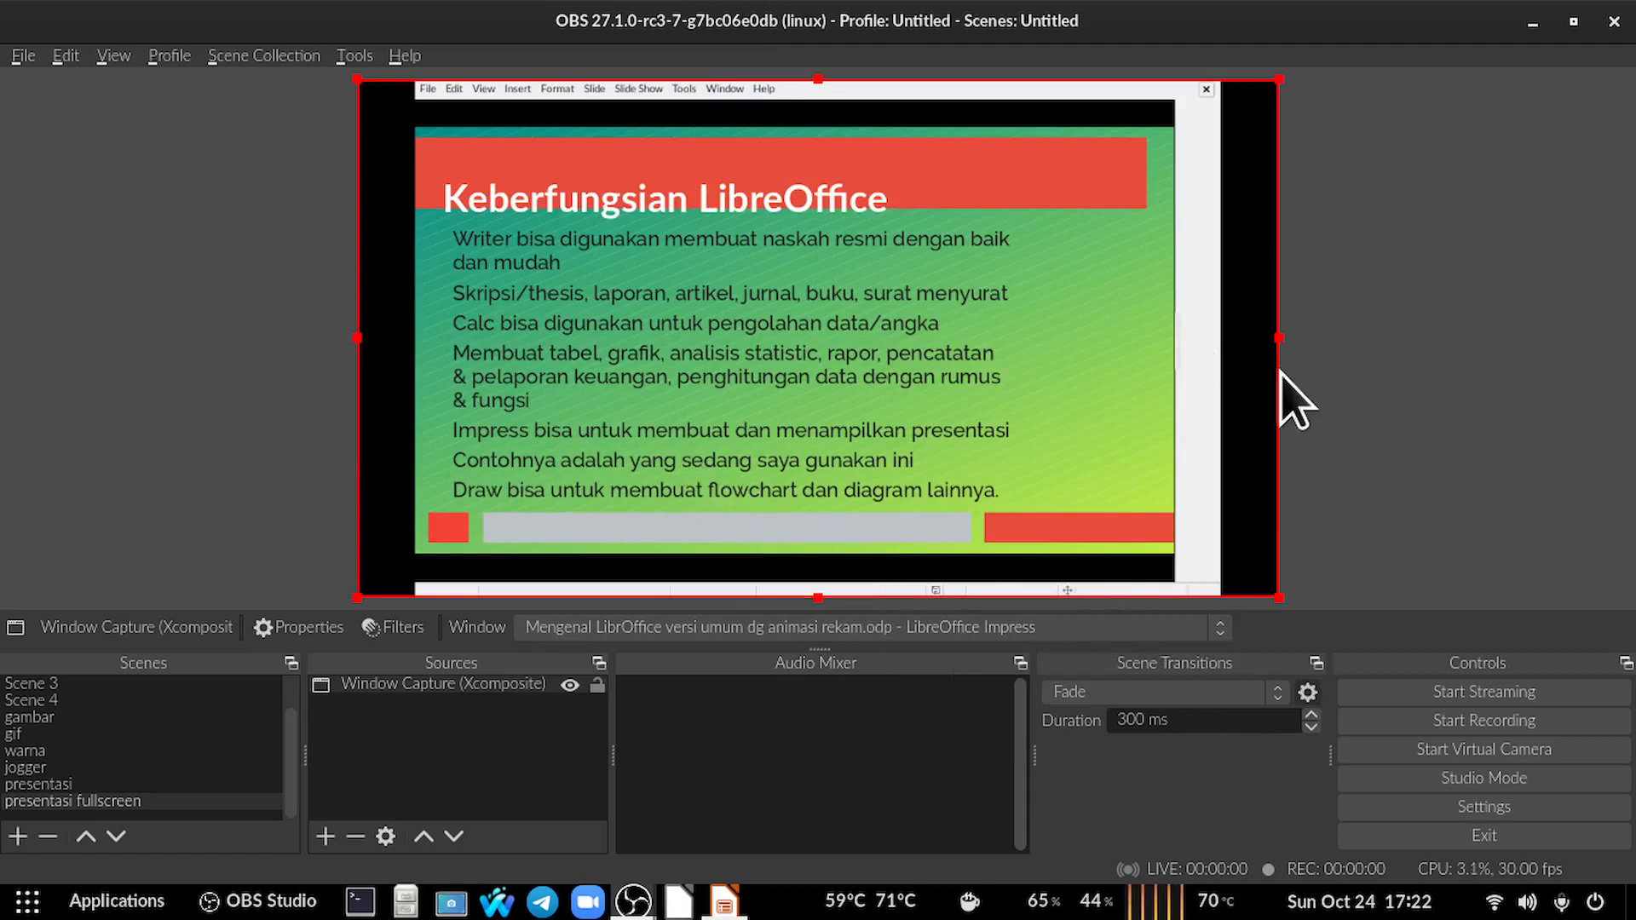
left_click_drag(1278, 337, 1262, 338)
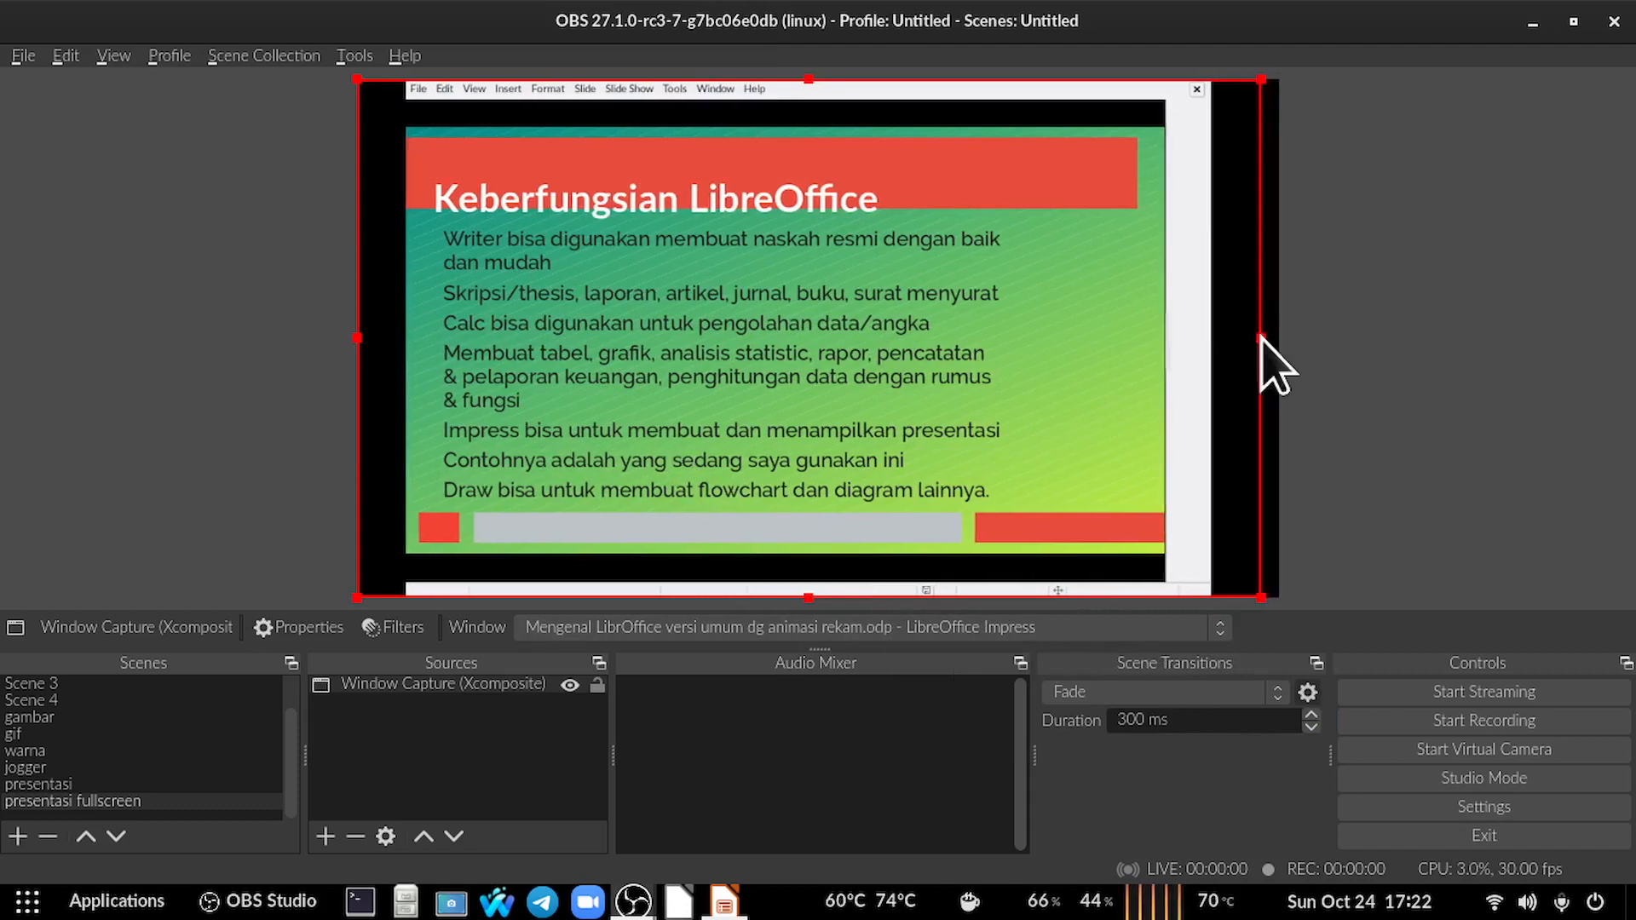
right_click(839, 407)
mouse_move(905, 475)
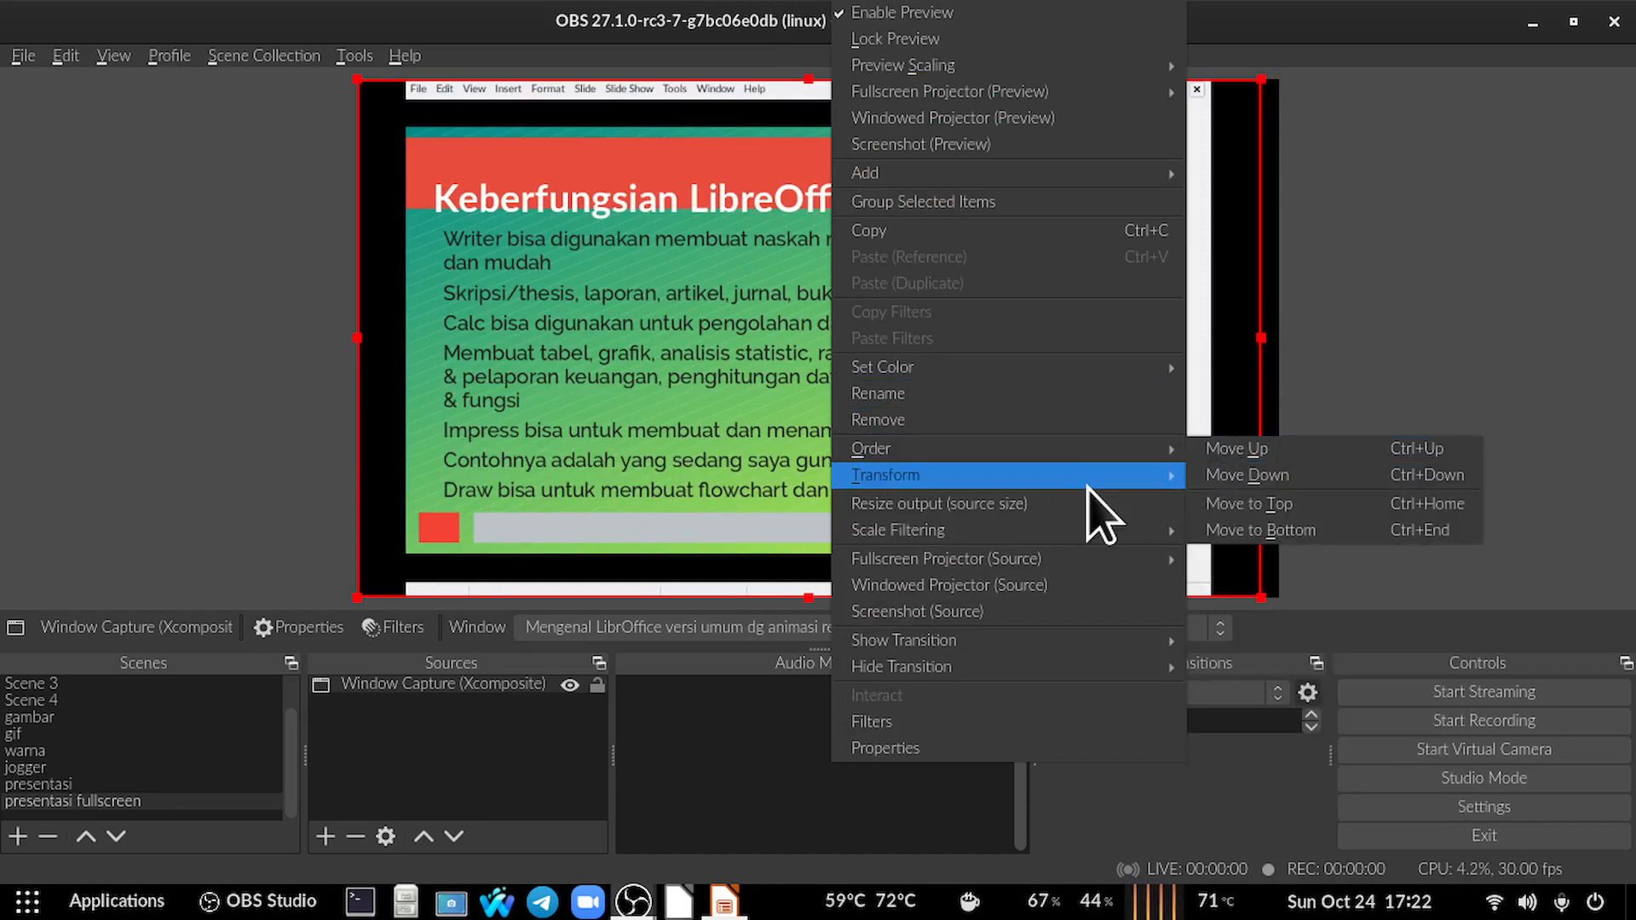
mouse_move(1088, 486)
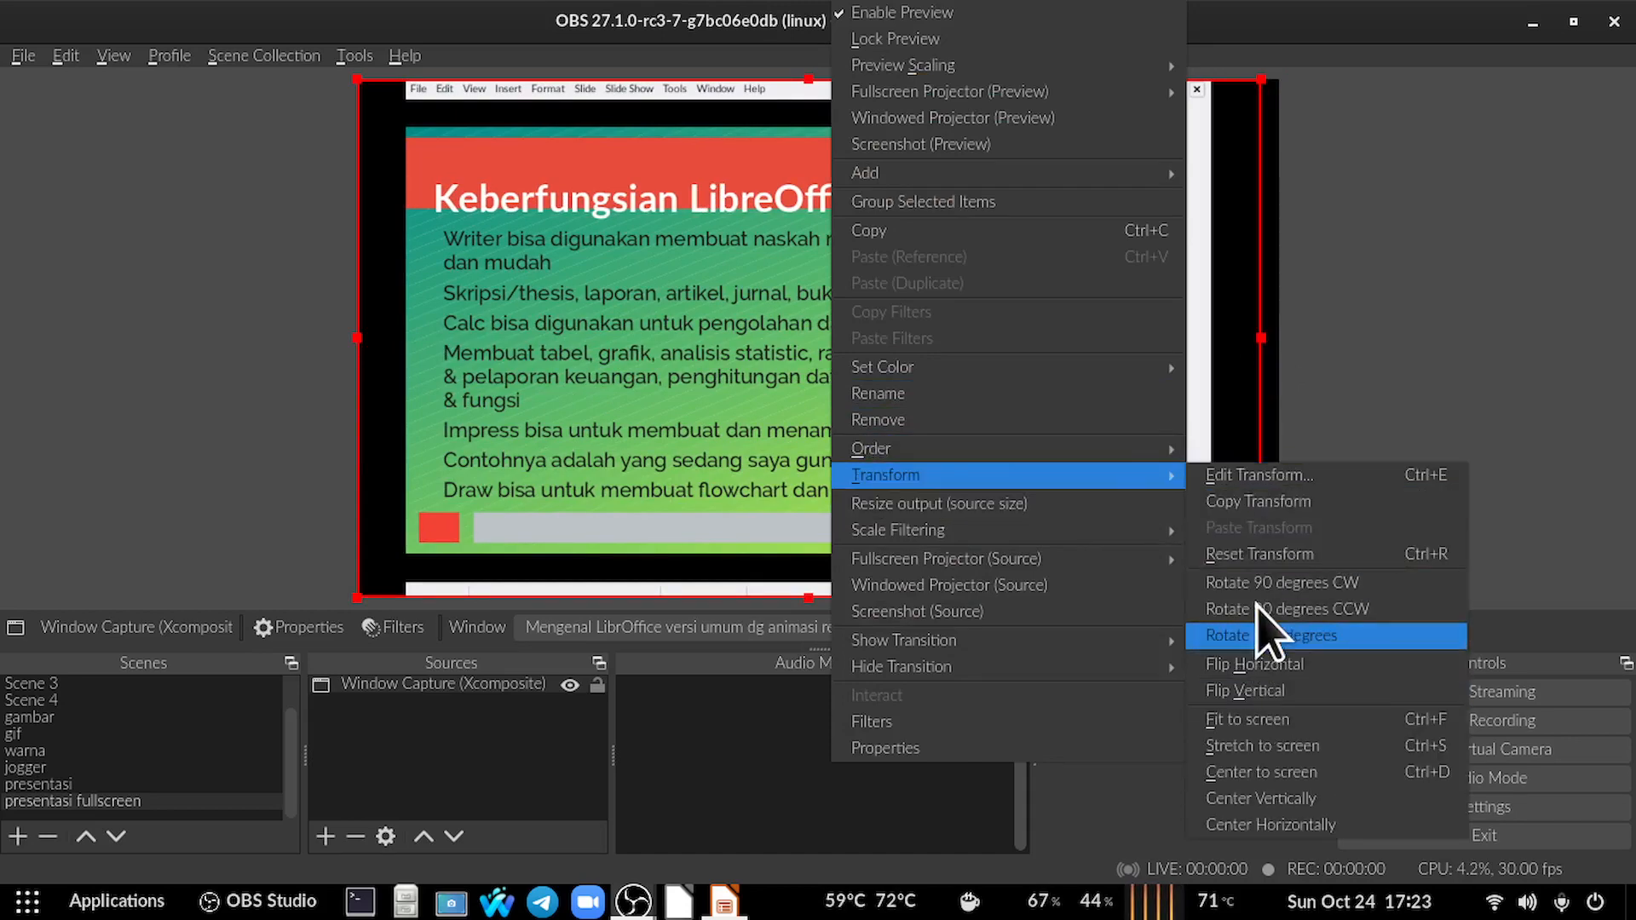
left_click(1252, 554)
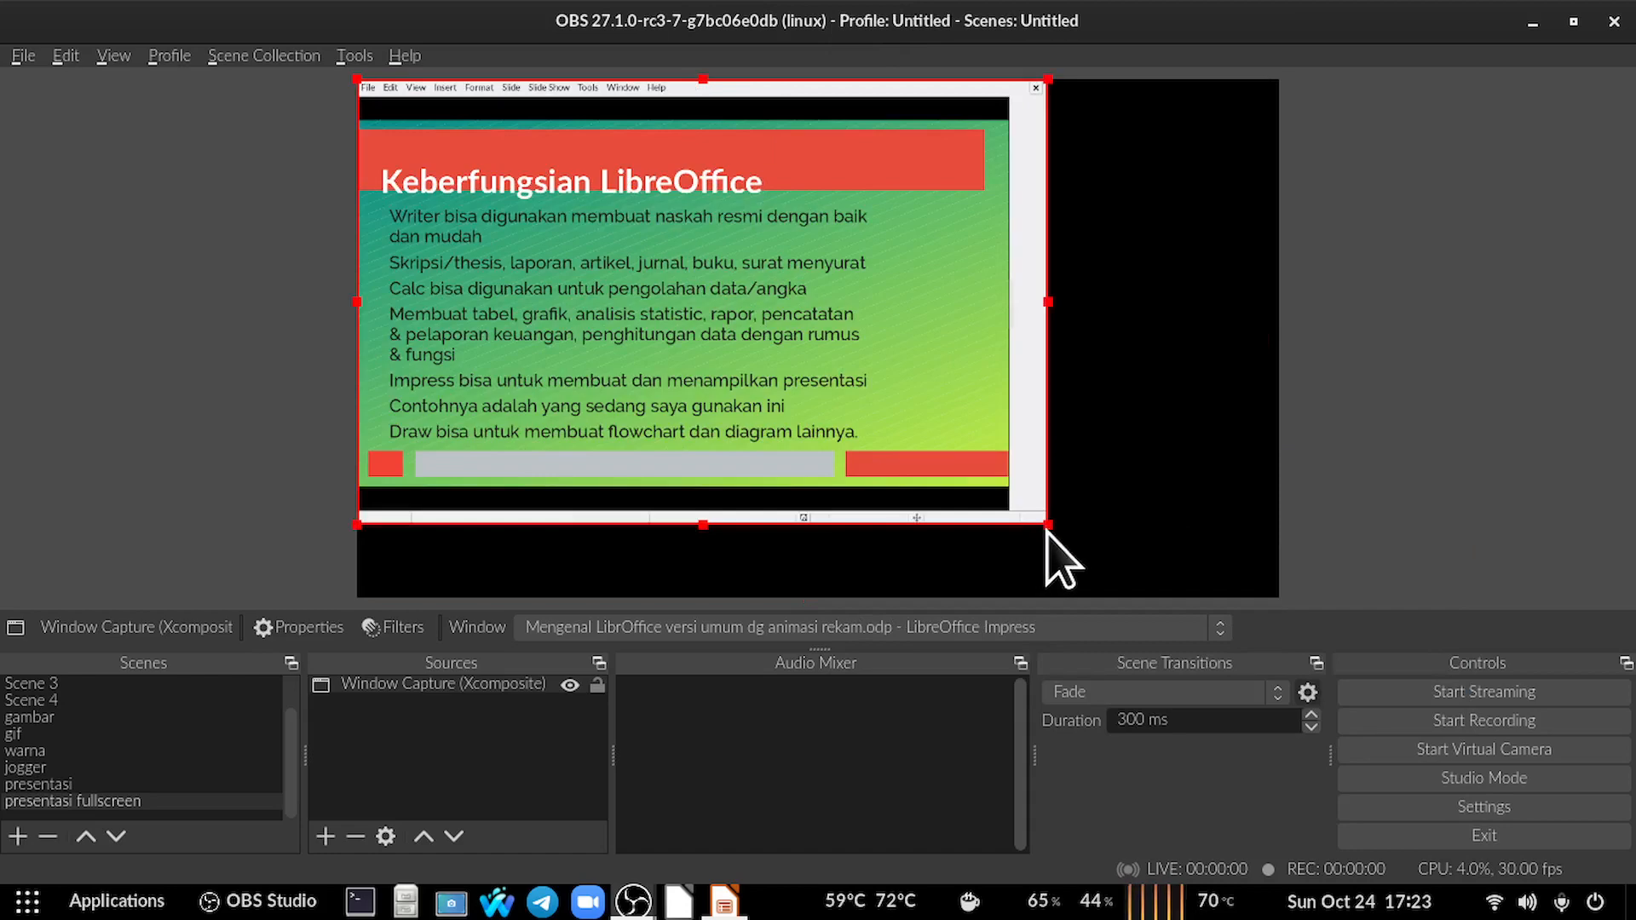
Enlarge the window capture past the canvas edges, shift it up to crop the Impress menu bar, and lock the source.
left_click_drag(1048, 525, 1163, 613)
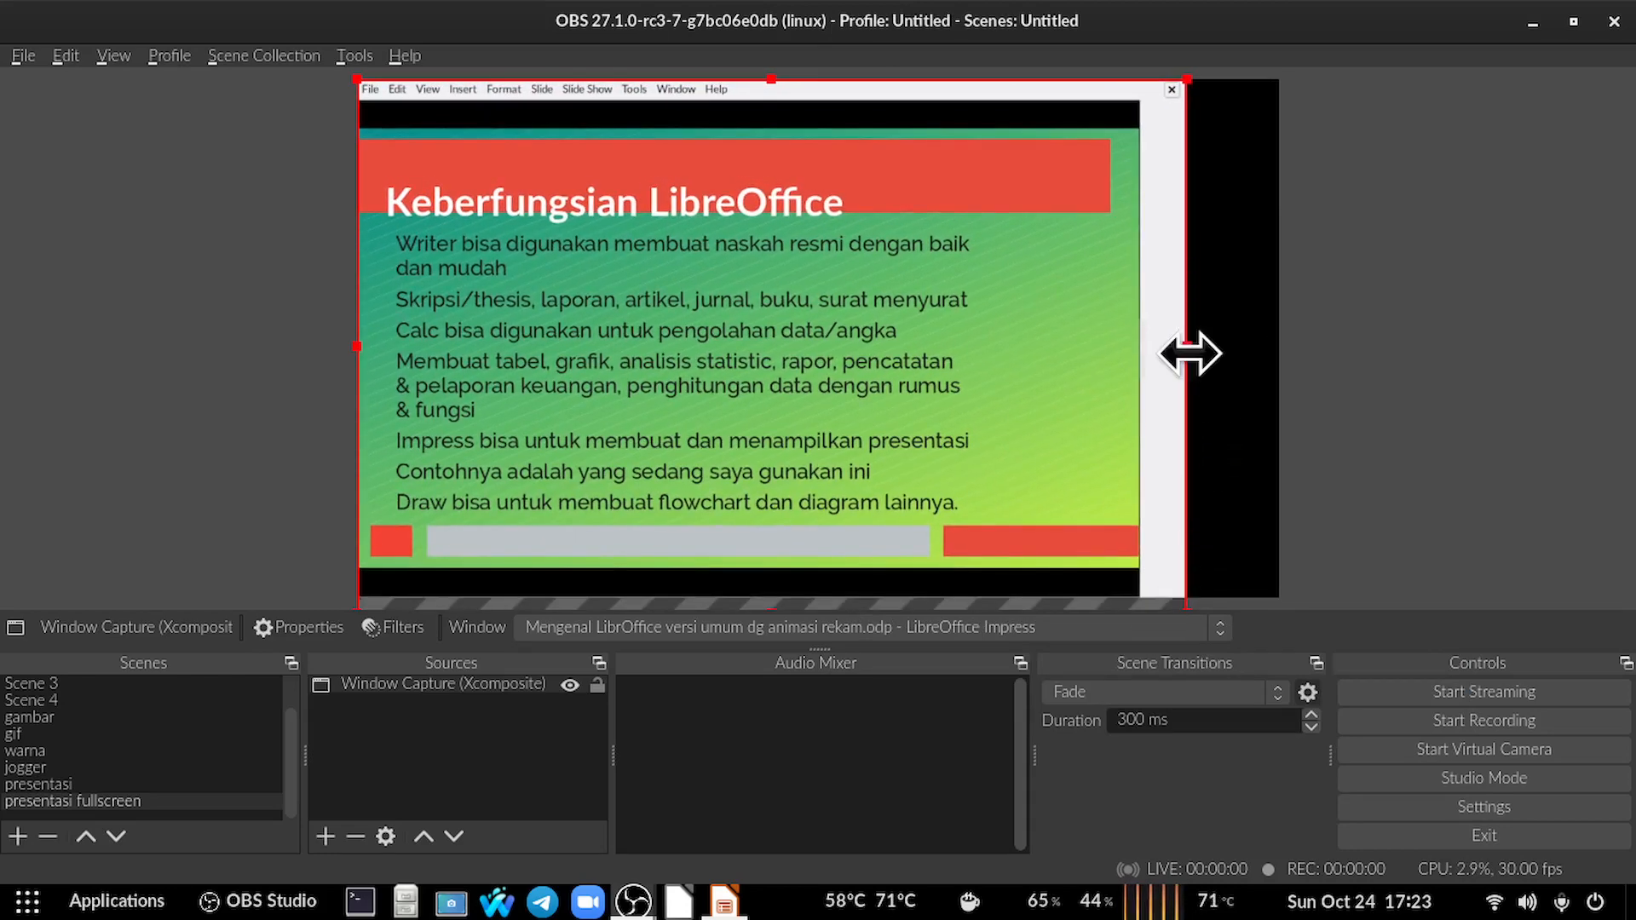
left_click_drag(1190, 349, 1307, 351)
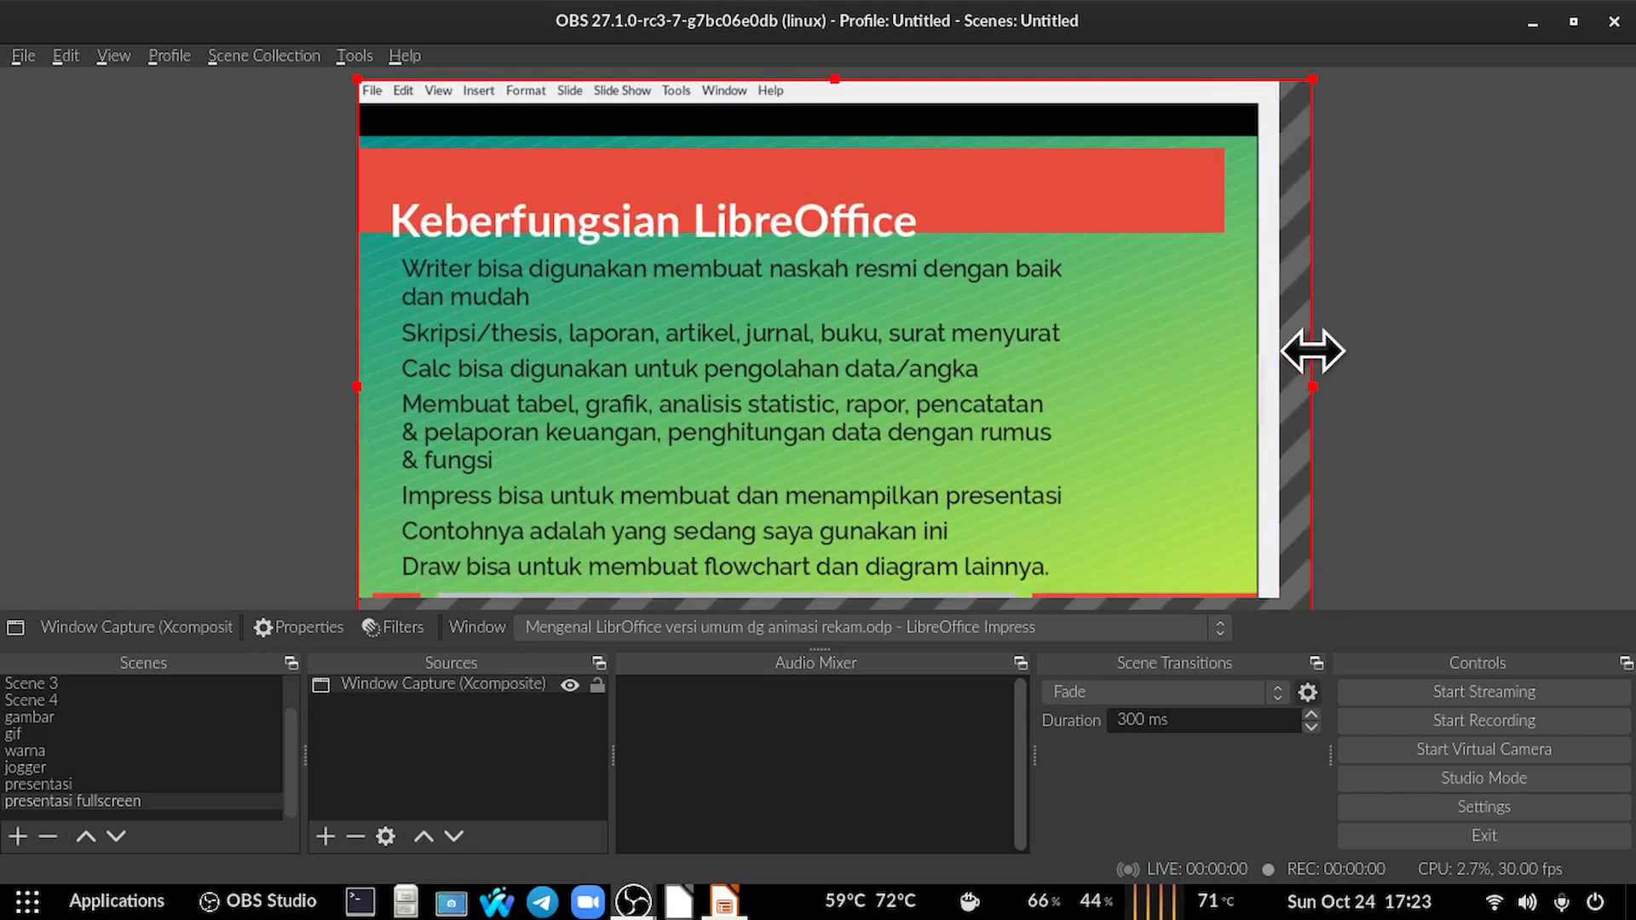
mouse_move(1006, 418)
left_mouse_down()
mouse_move(1008, 388)
mouse_move(1035, 394)
mouse_move(1006, 392)
left_mouse_up()
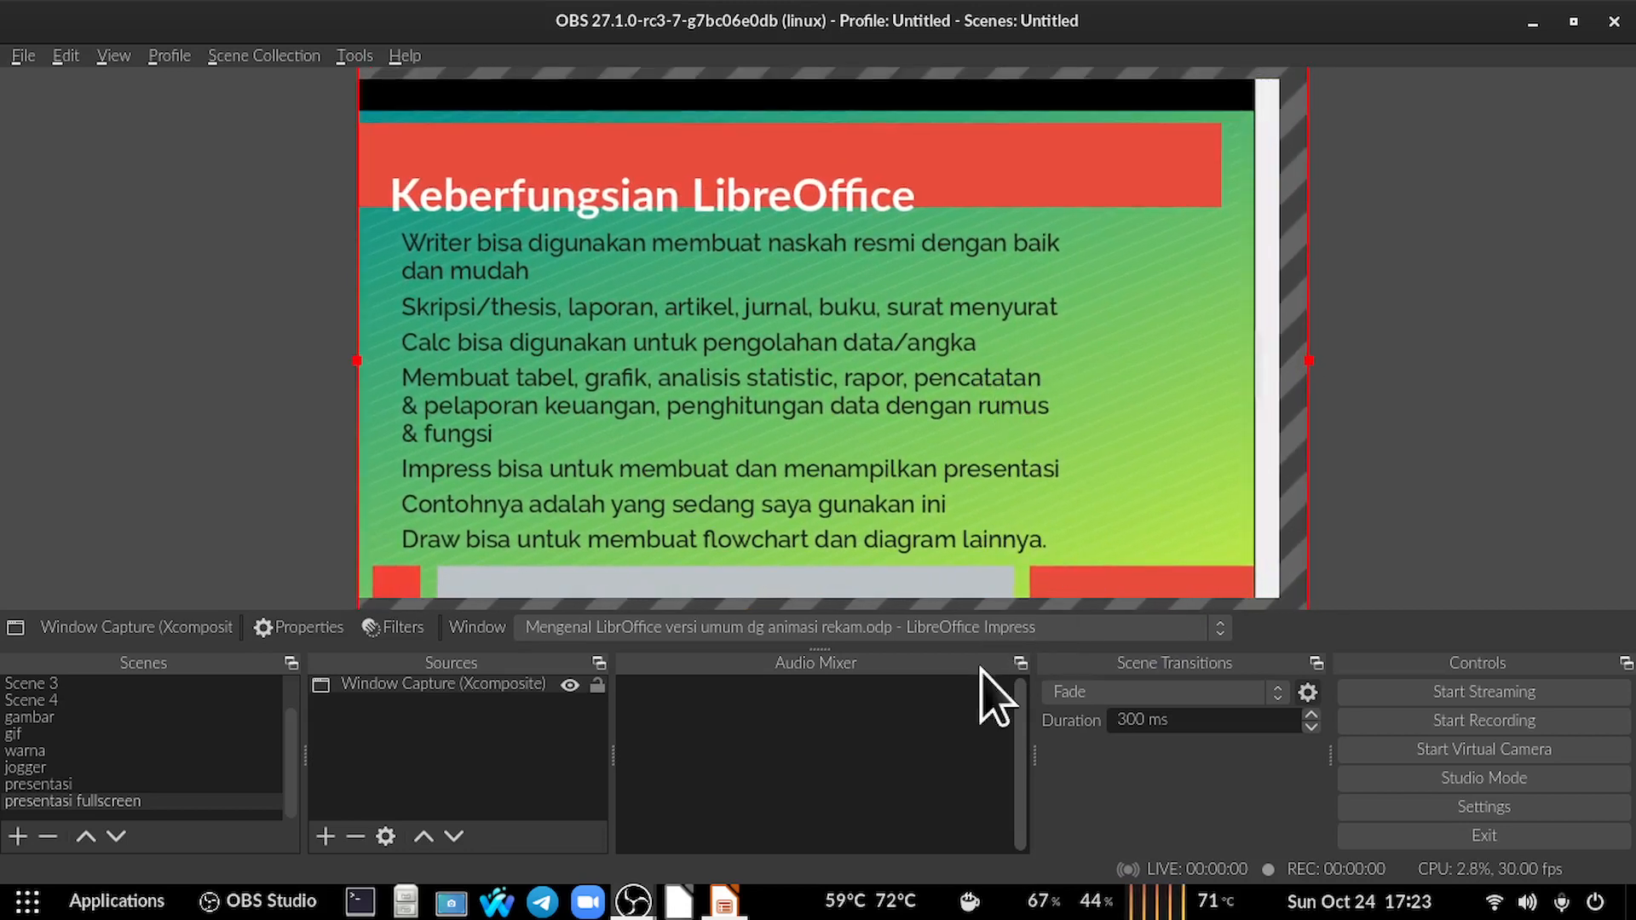
left_click(597, 686)
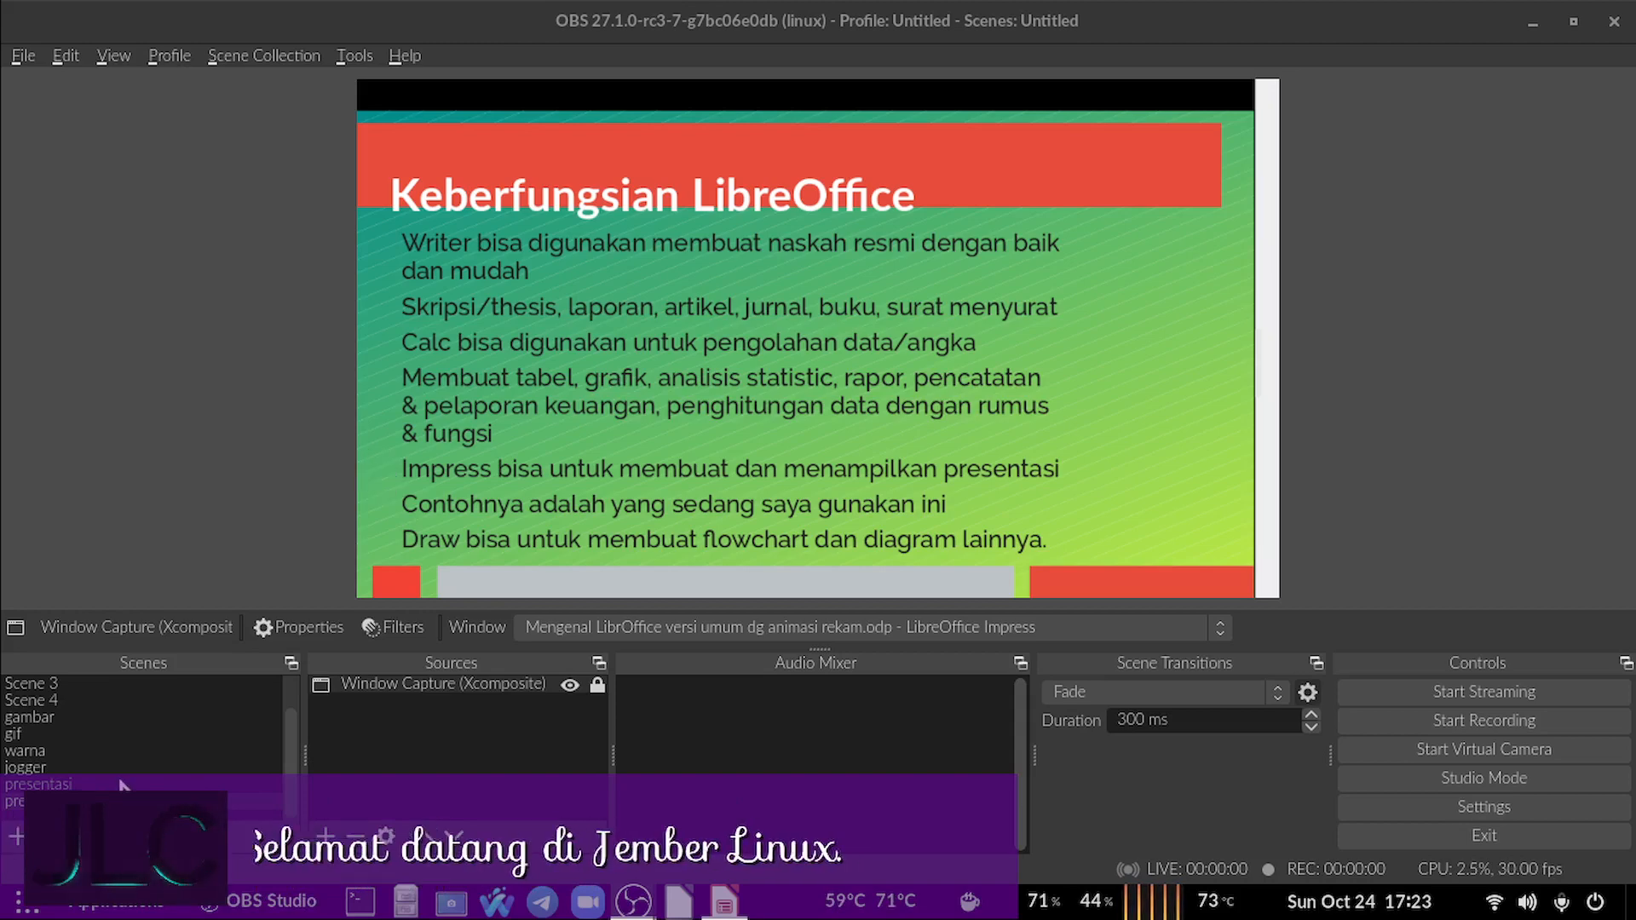
Show the jogger scene in the preview, followed by Scene 4.
left_click(43, 768)
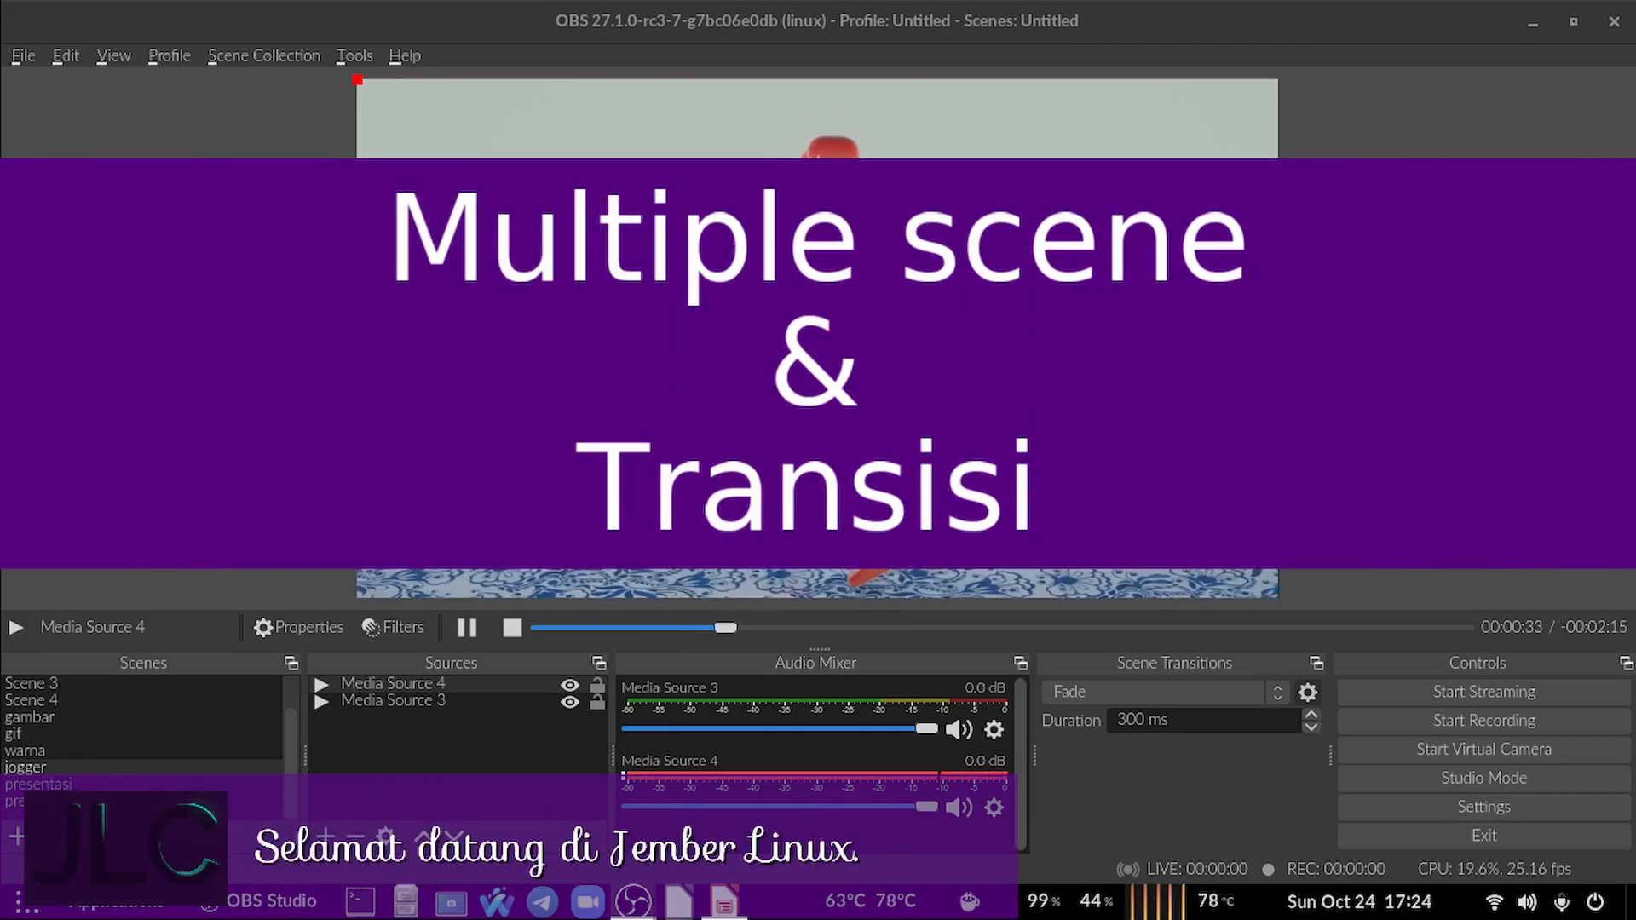
left_click(46, 699)
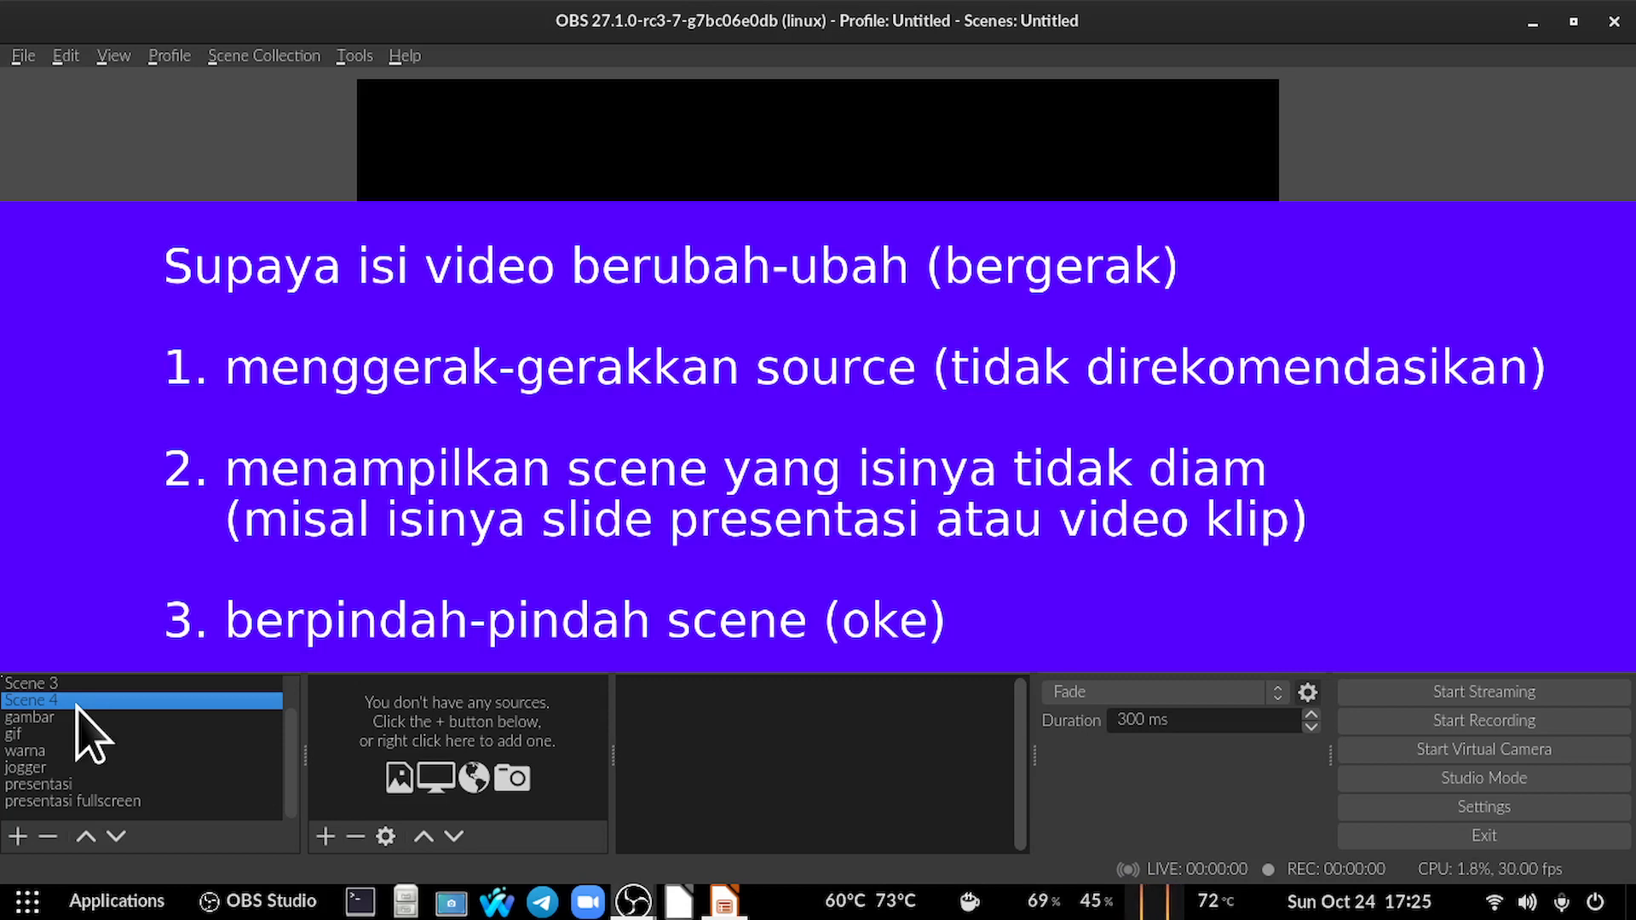
Unlock Color Source 2 in the warna scene and move the blue rectangle to around the upper middle of the canvas.
left_click(45, 753)
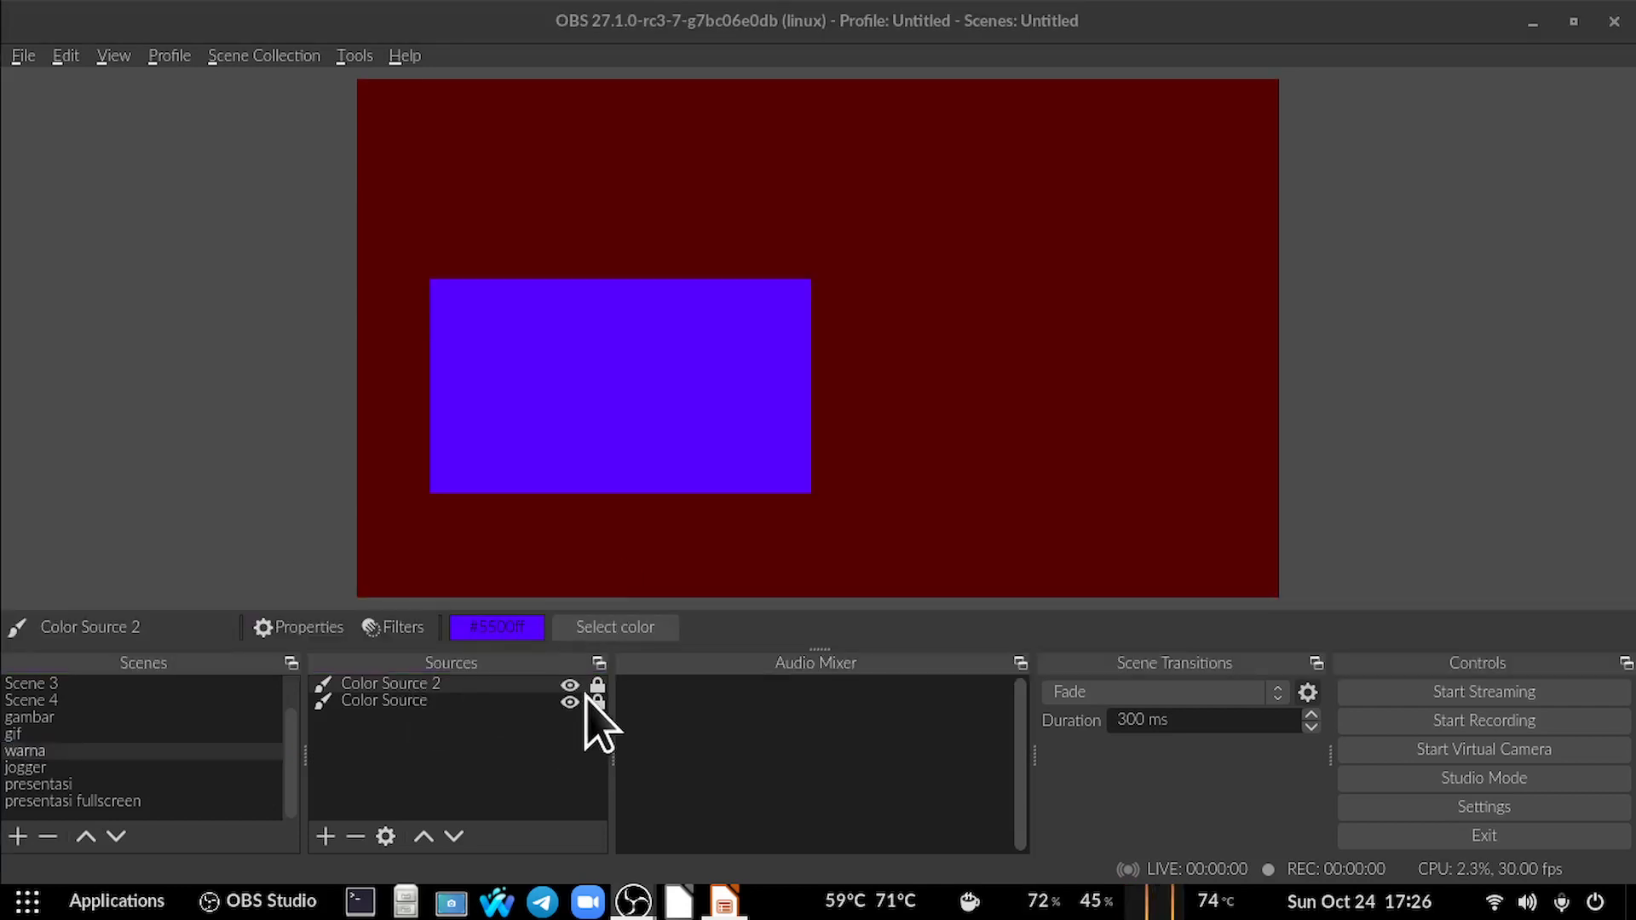
left_click(597, 702)
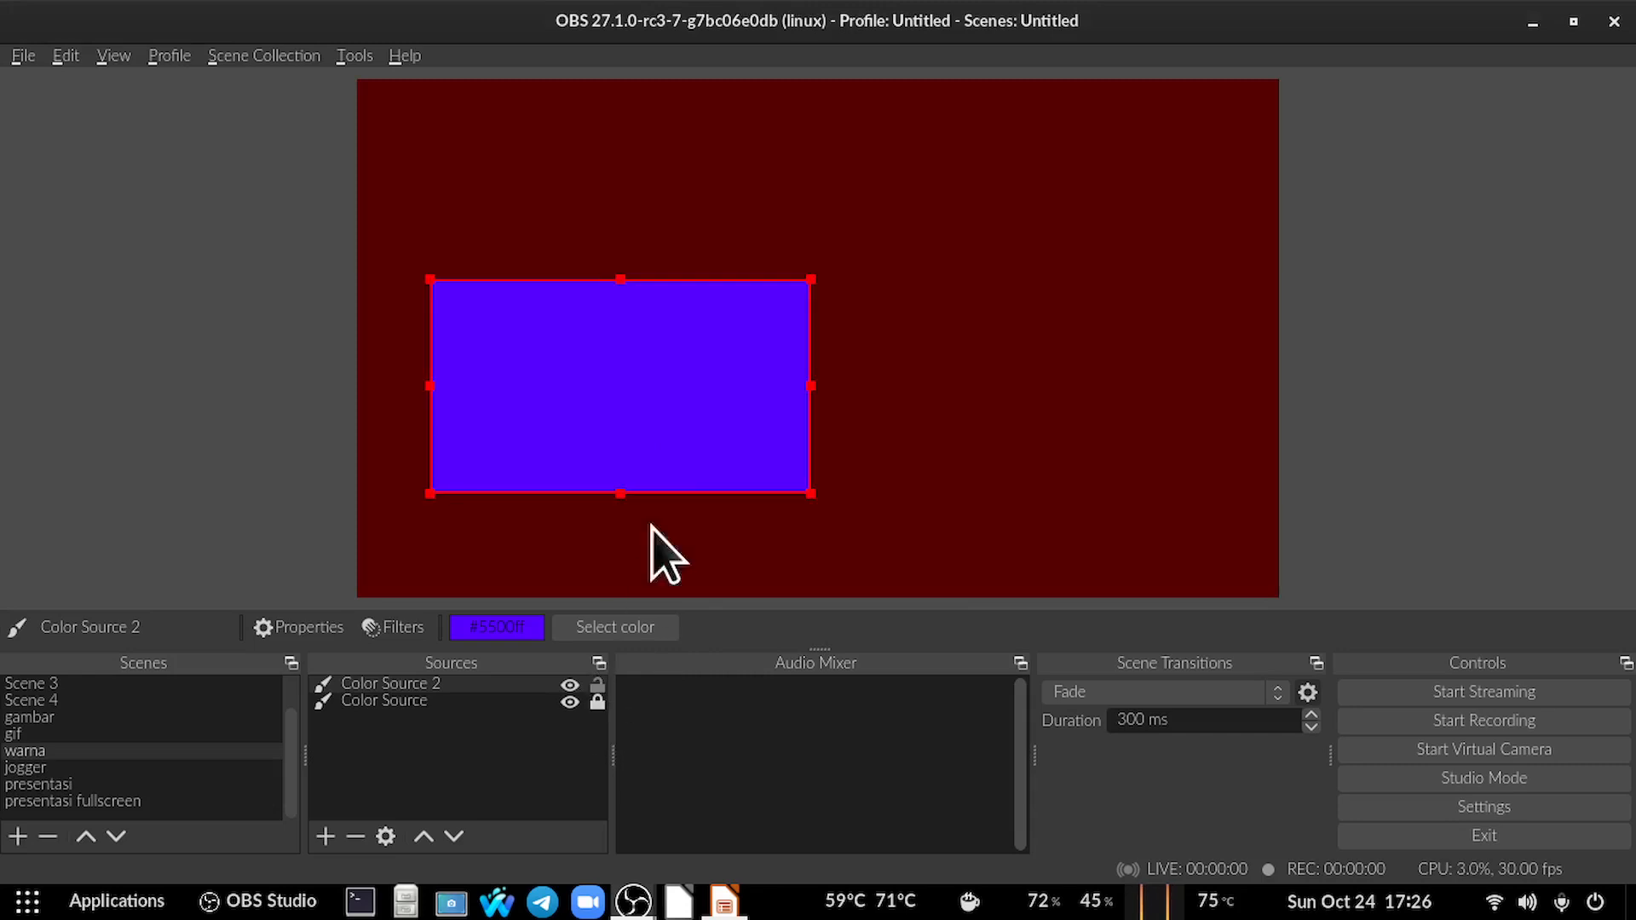
left_click_drag(626, 400, 731, 356)
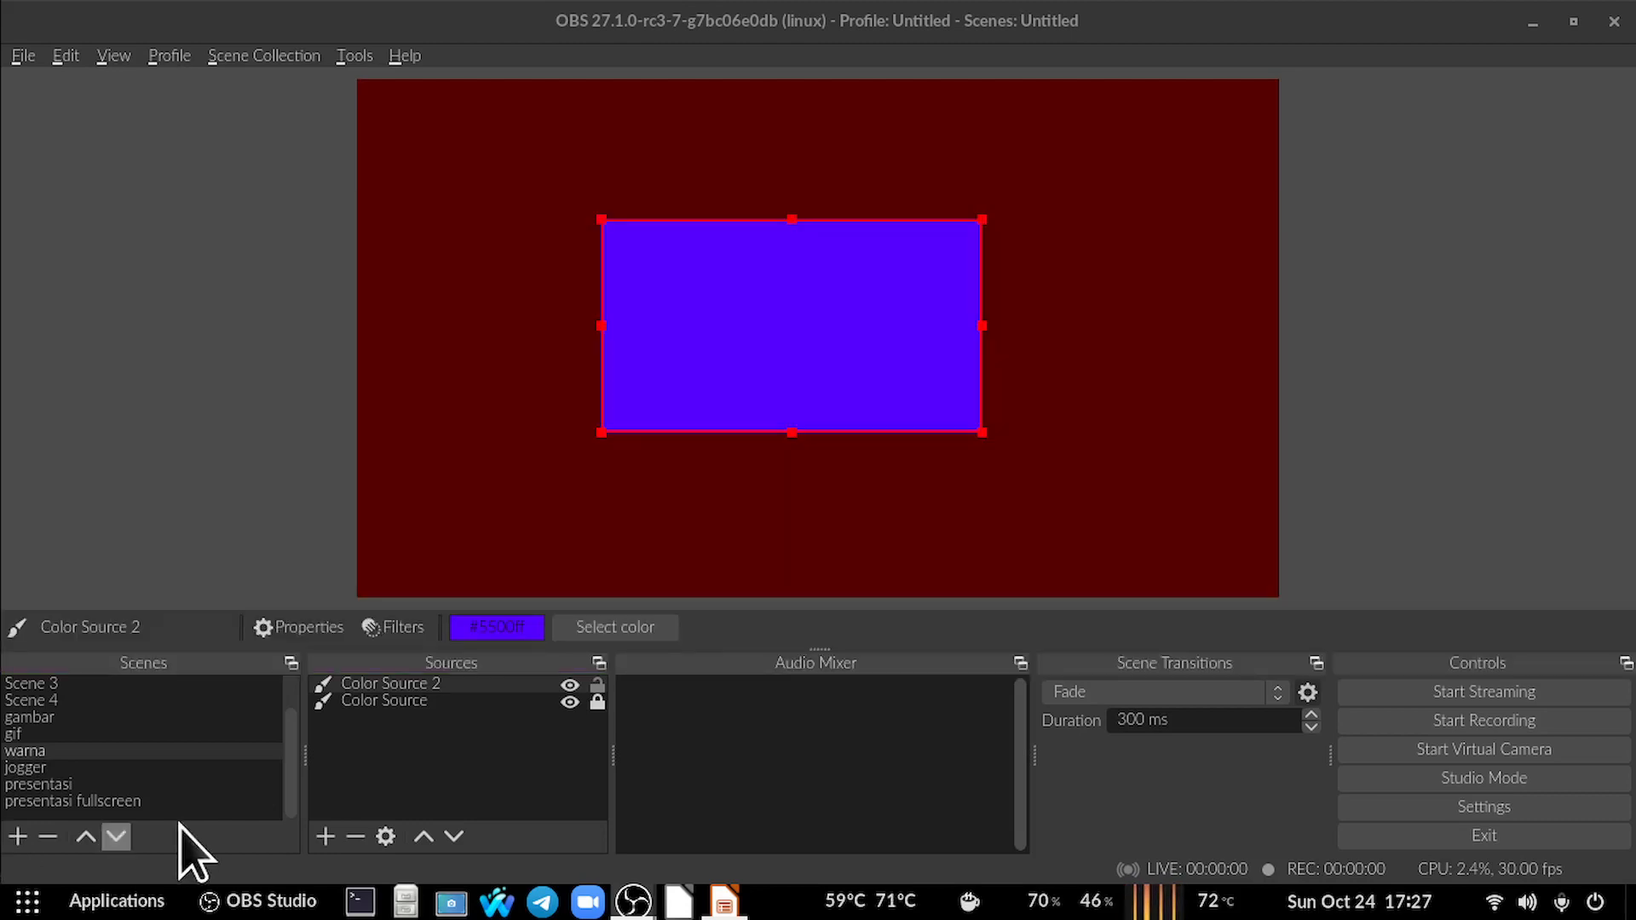
Show the presentasi fullscreen scene and advance the LibreOffice Impress presentation to the next slide.
left_click(133, 801)
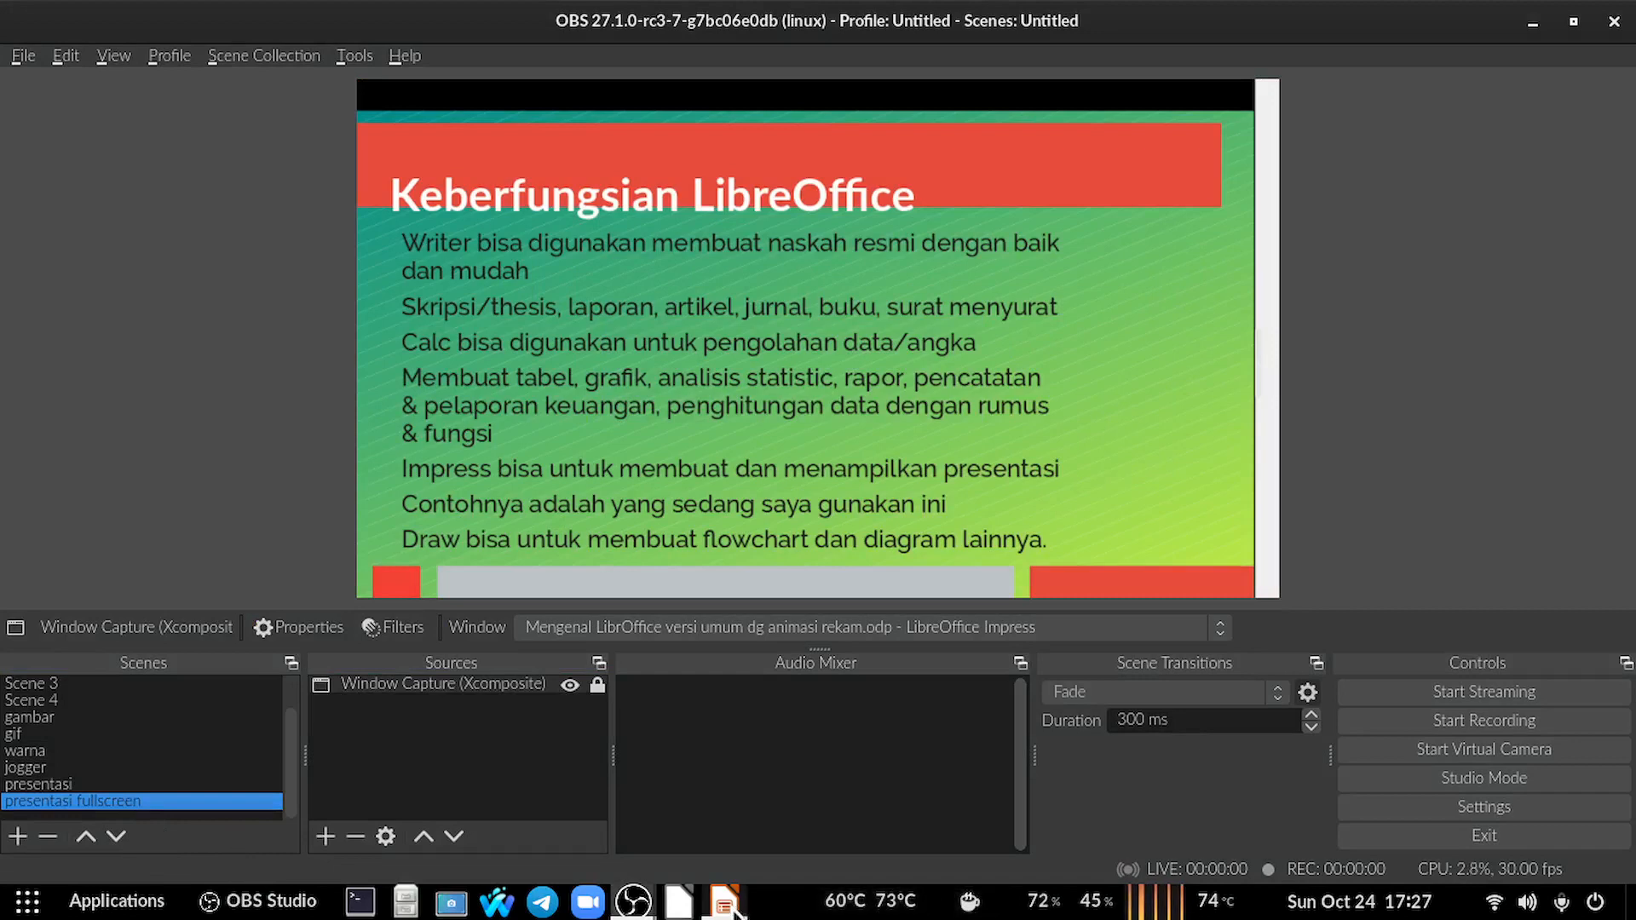
left_click(733, 902)
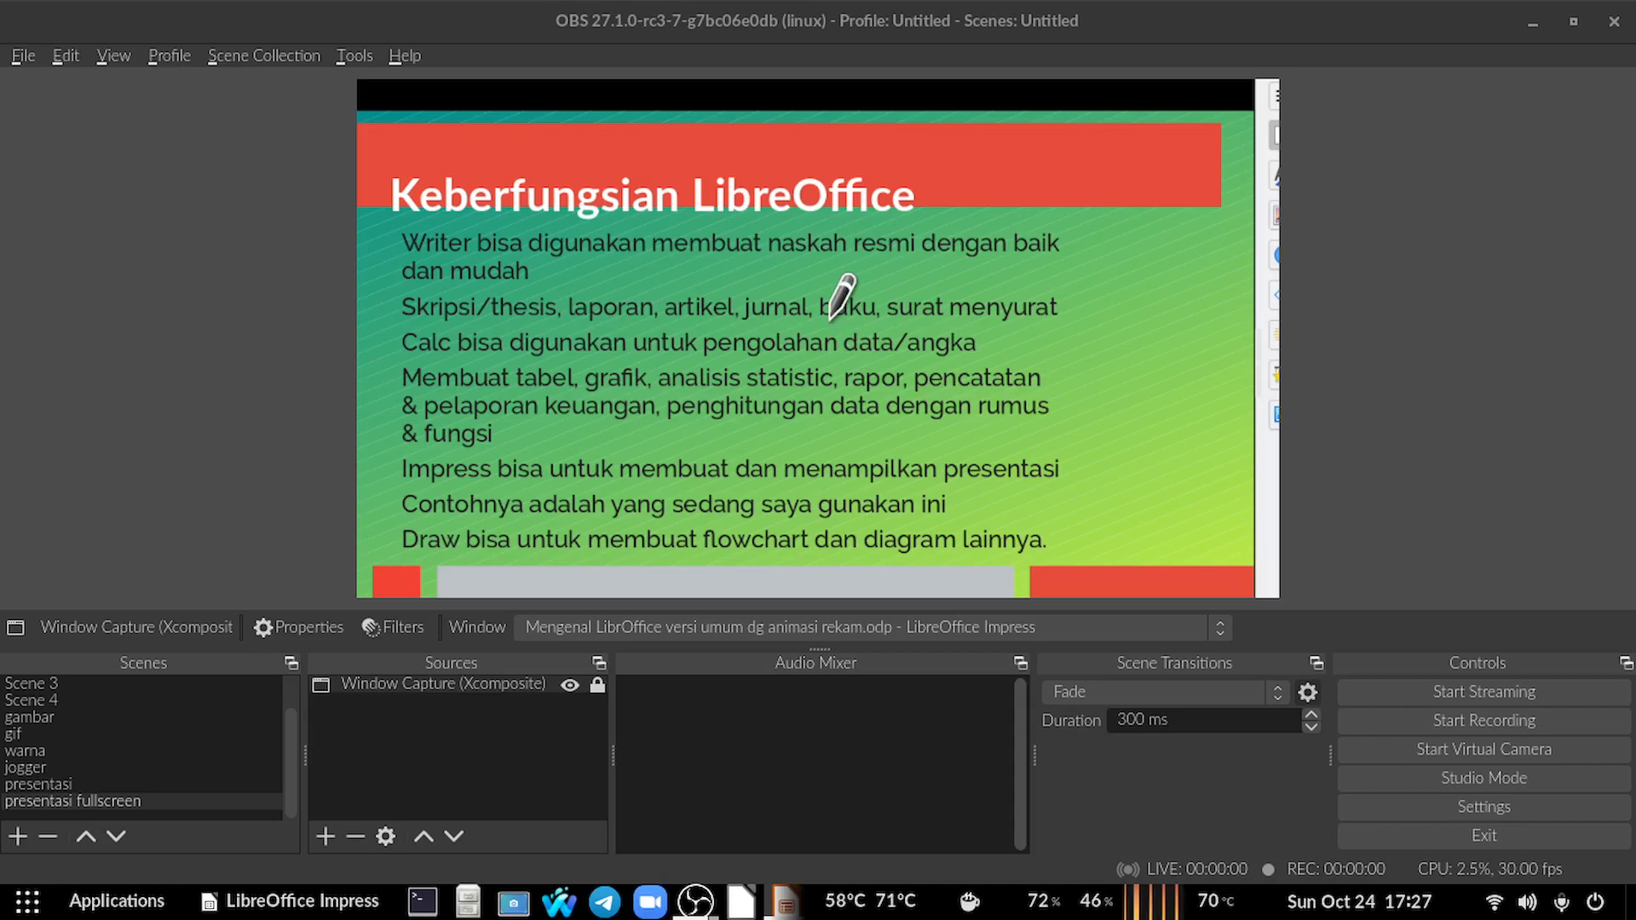
key("Right")
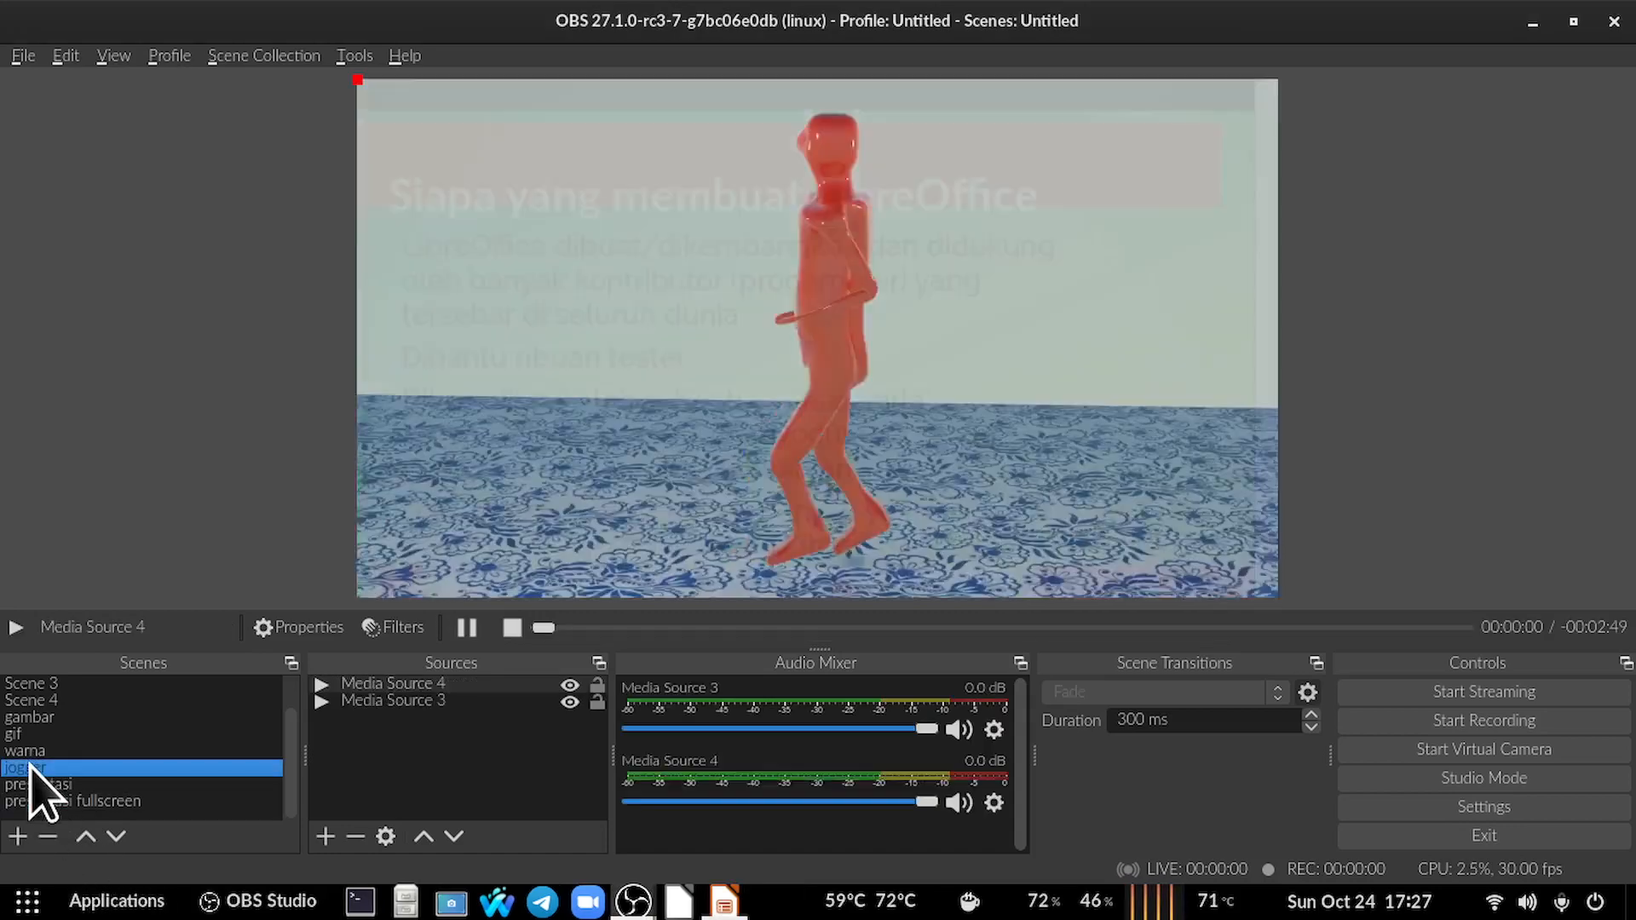
Transition to the jogger scene and back to presentasi fullscreen, then switch to the LibreOffice Impress window.
left_click(29, 767)
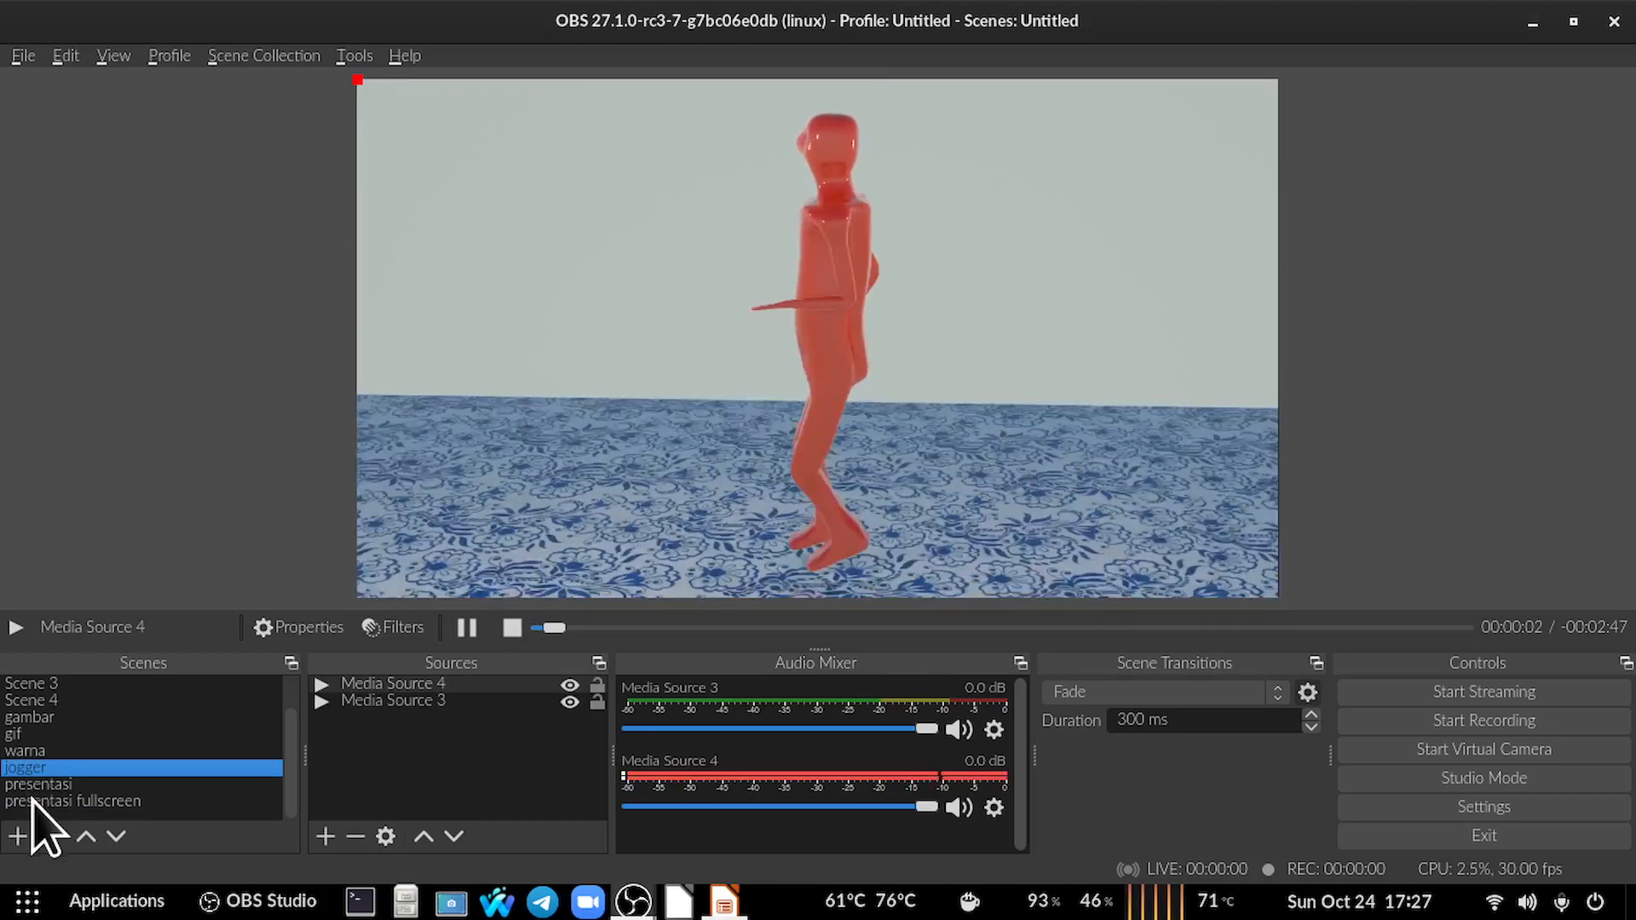
left_click(34, 800)
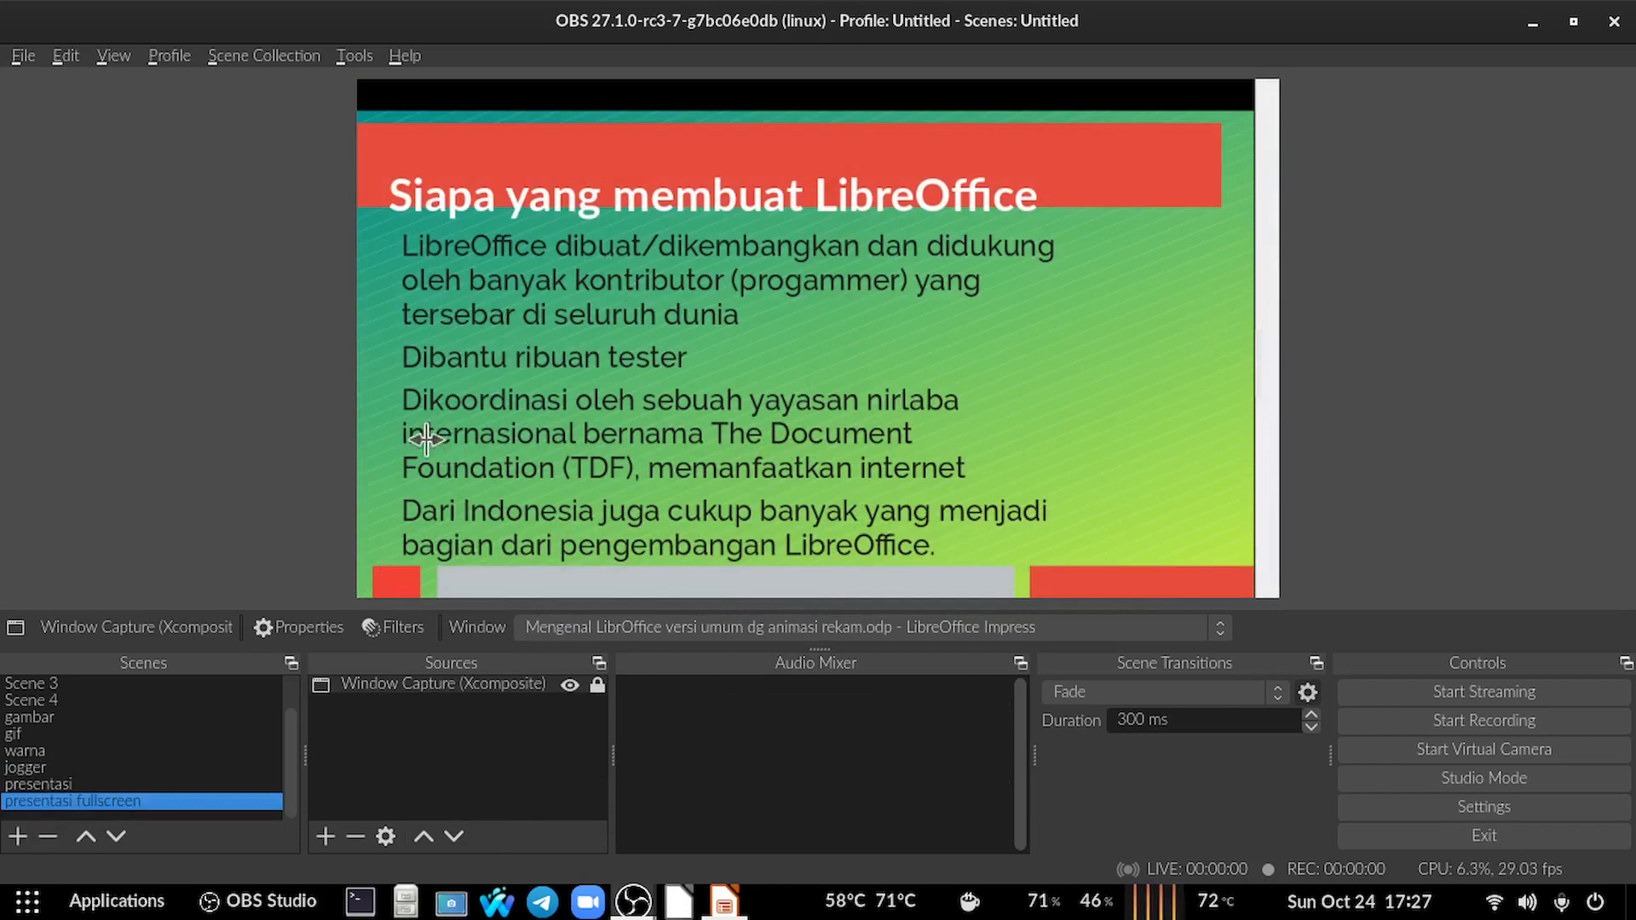
key("alt+Tab")
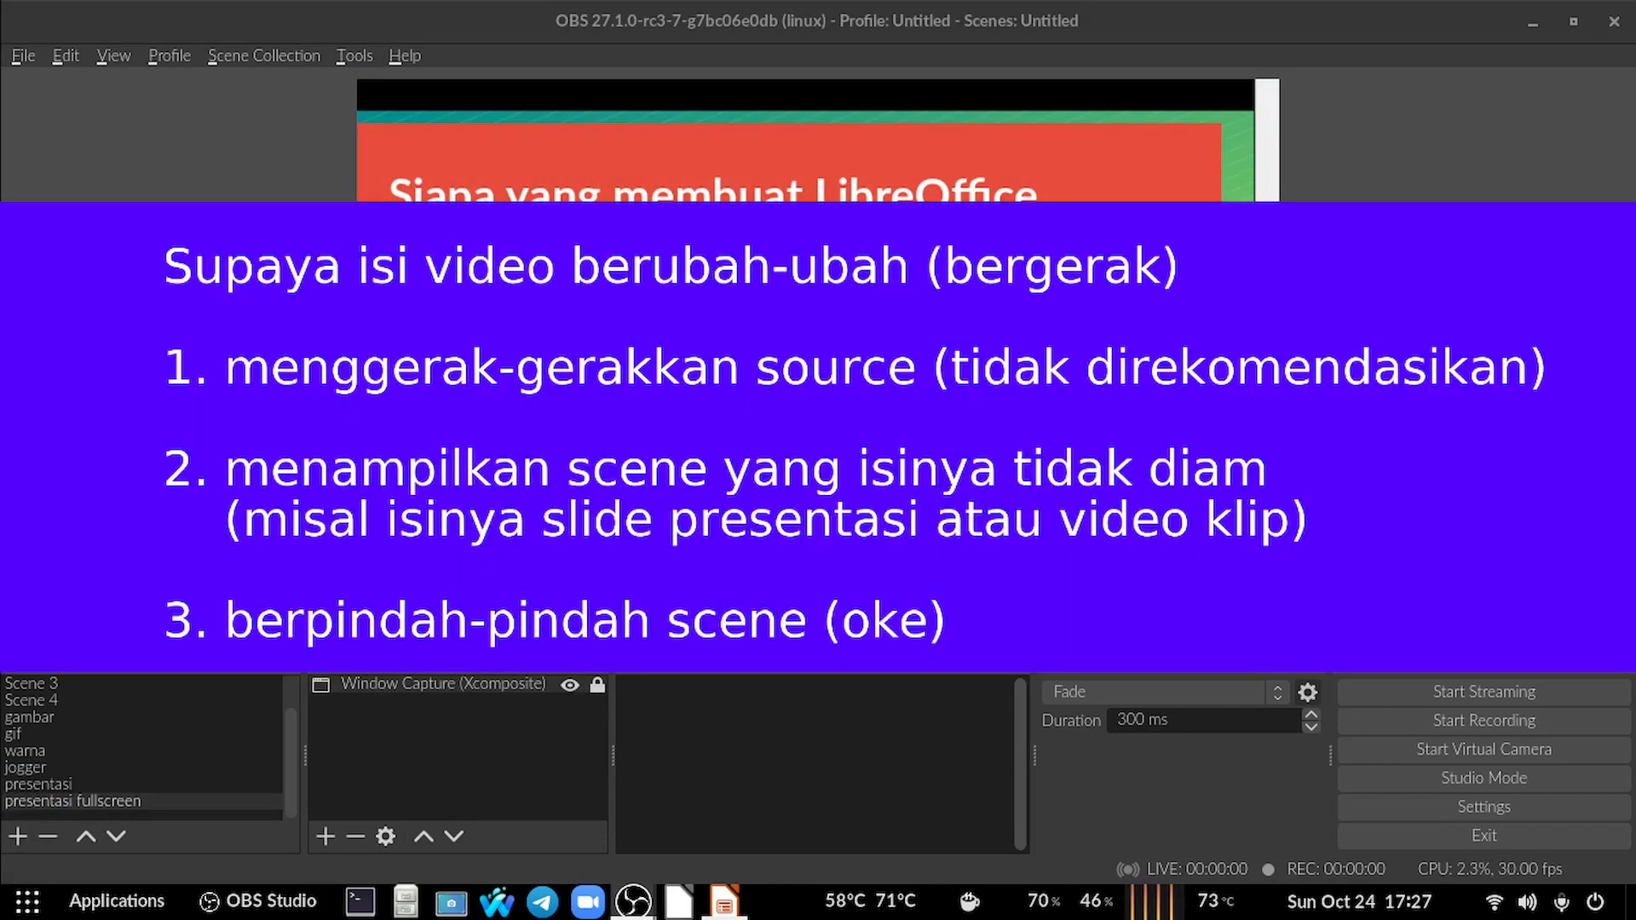
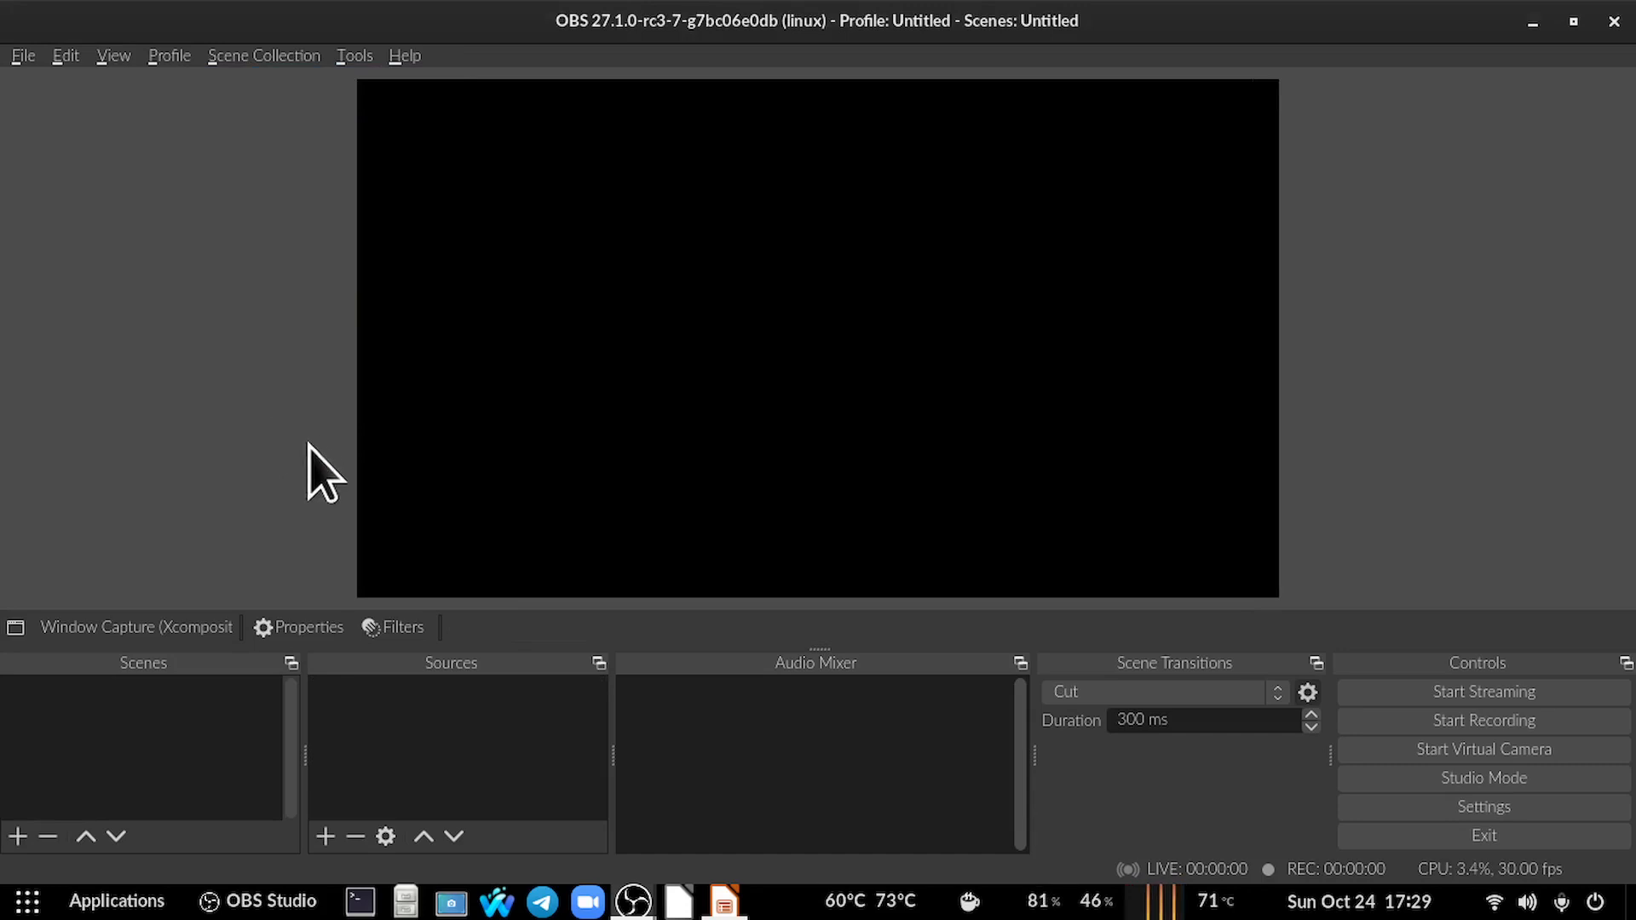
In the OBS 01 scene collection, select the first scene, ******toplimiter, and mute Mic/Aux.
left_click_drag(292, 758, 289, 660)
left_click(98, 684)
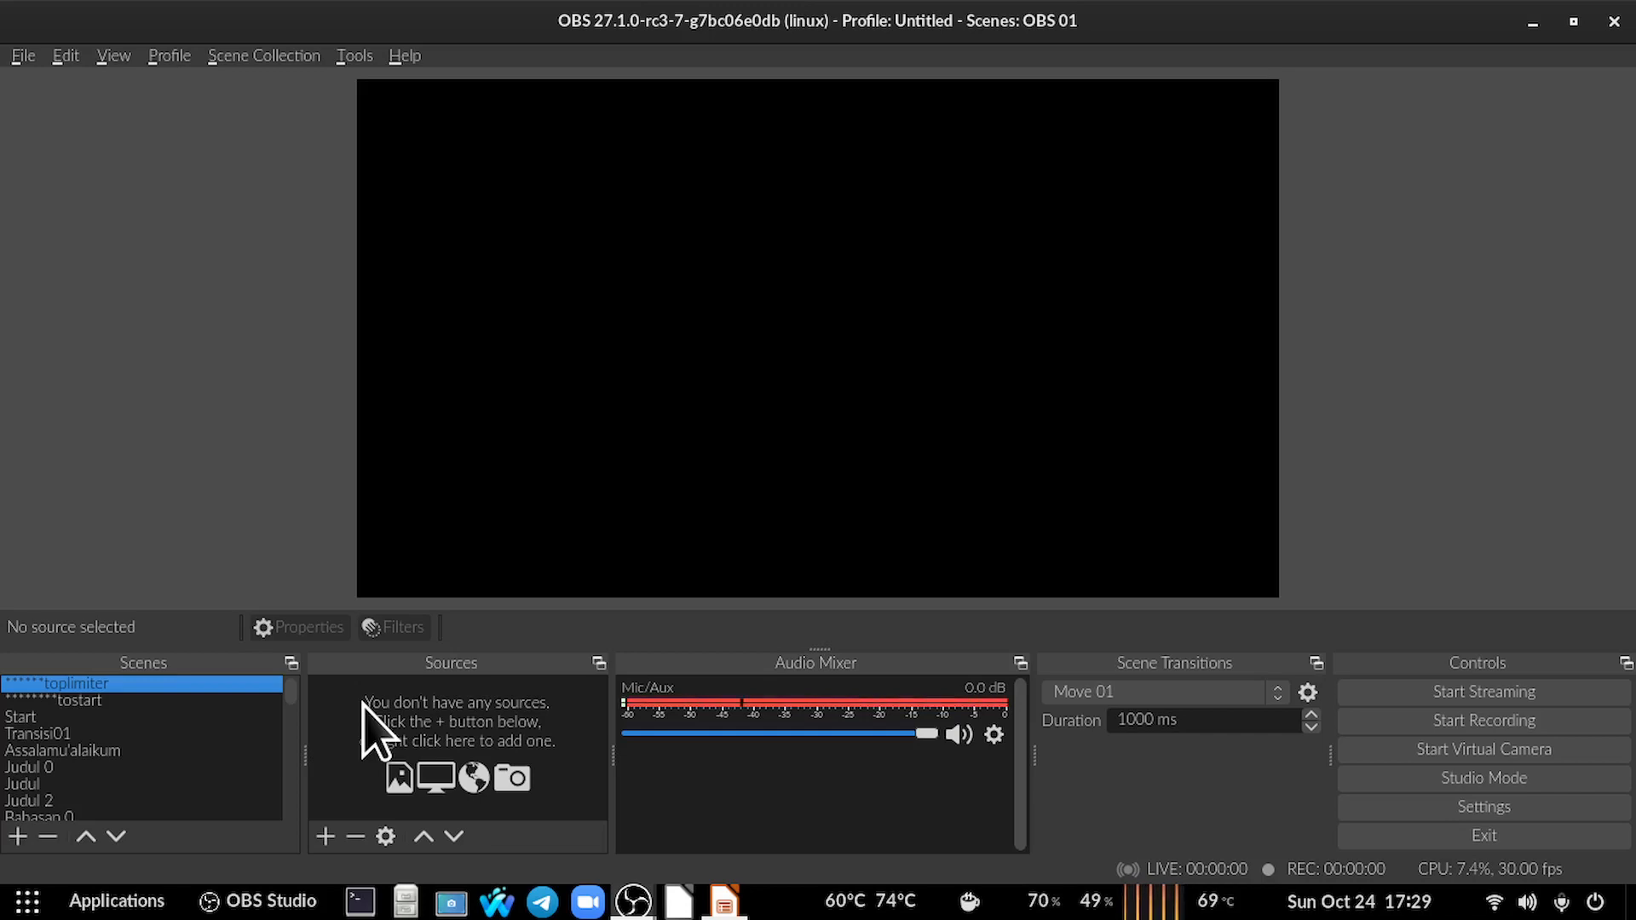
left_click(961, 736)
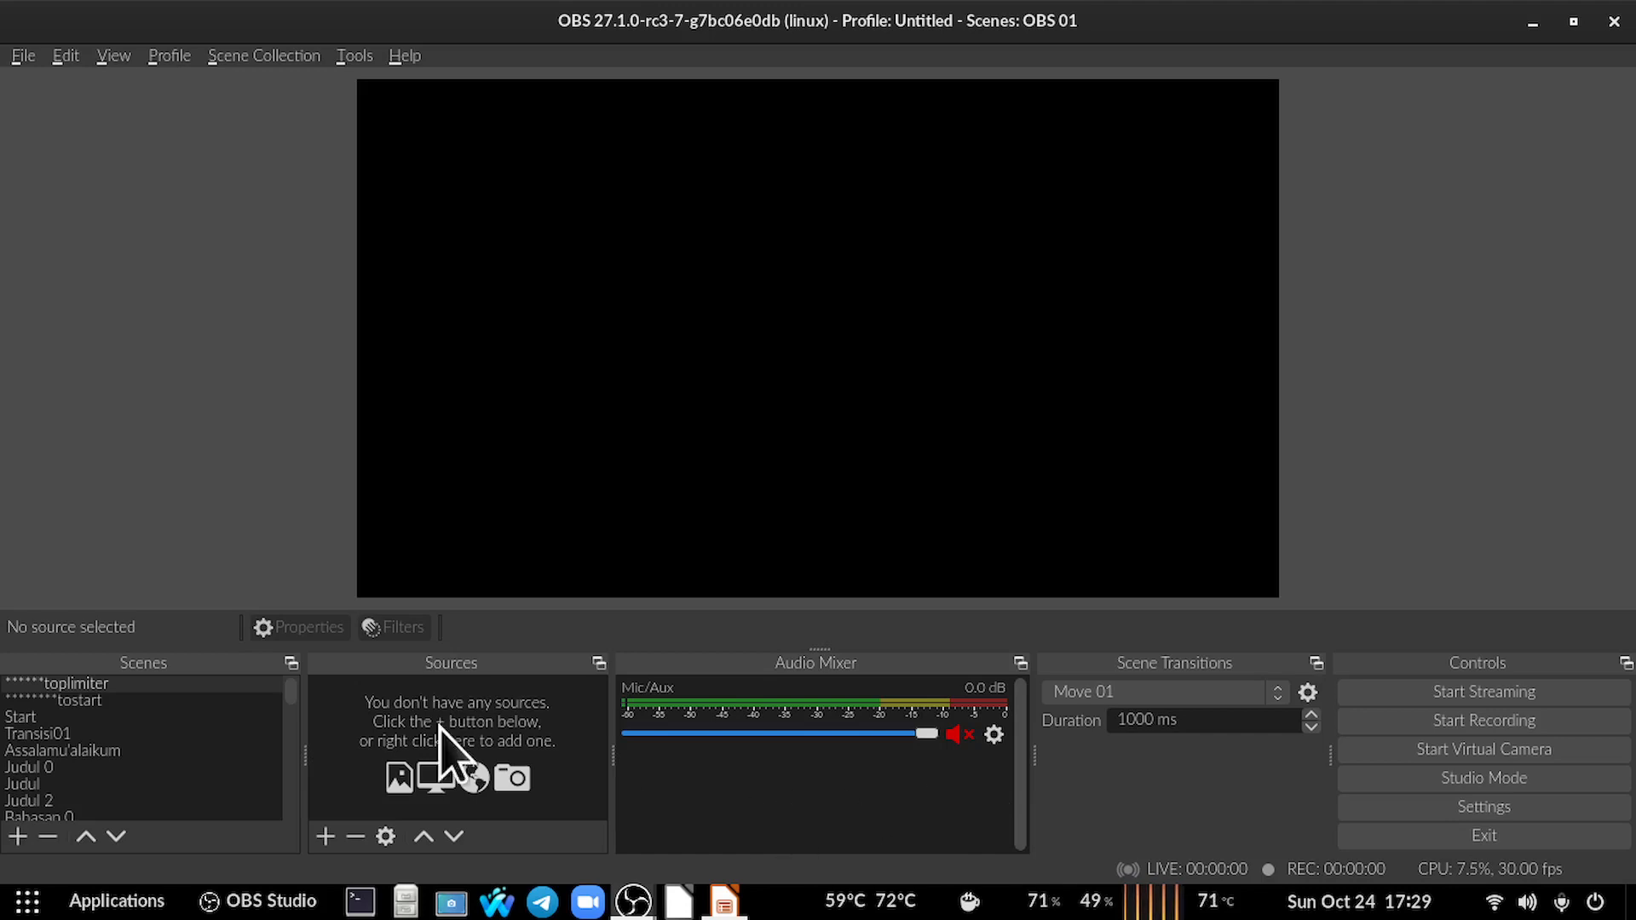
Dock the Scenes list beside the preview above Sources and widen it so long scene names fit.
left_click_drag(273, 669, 85, 213)
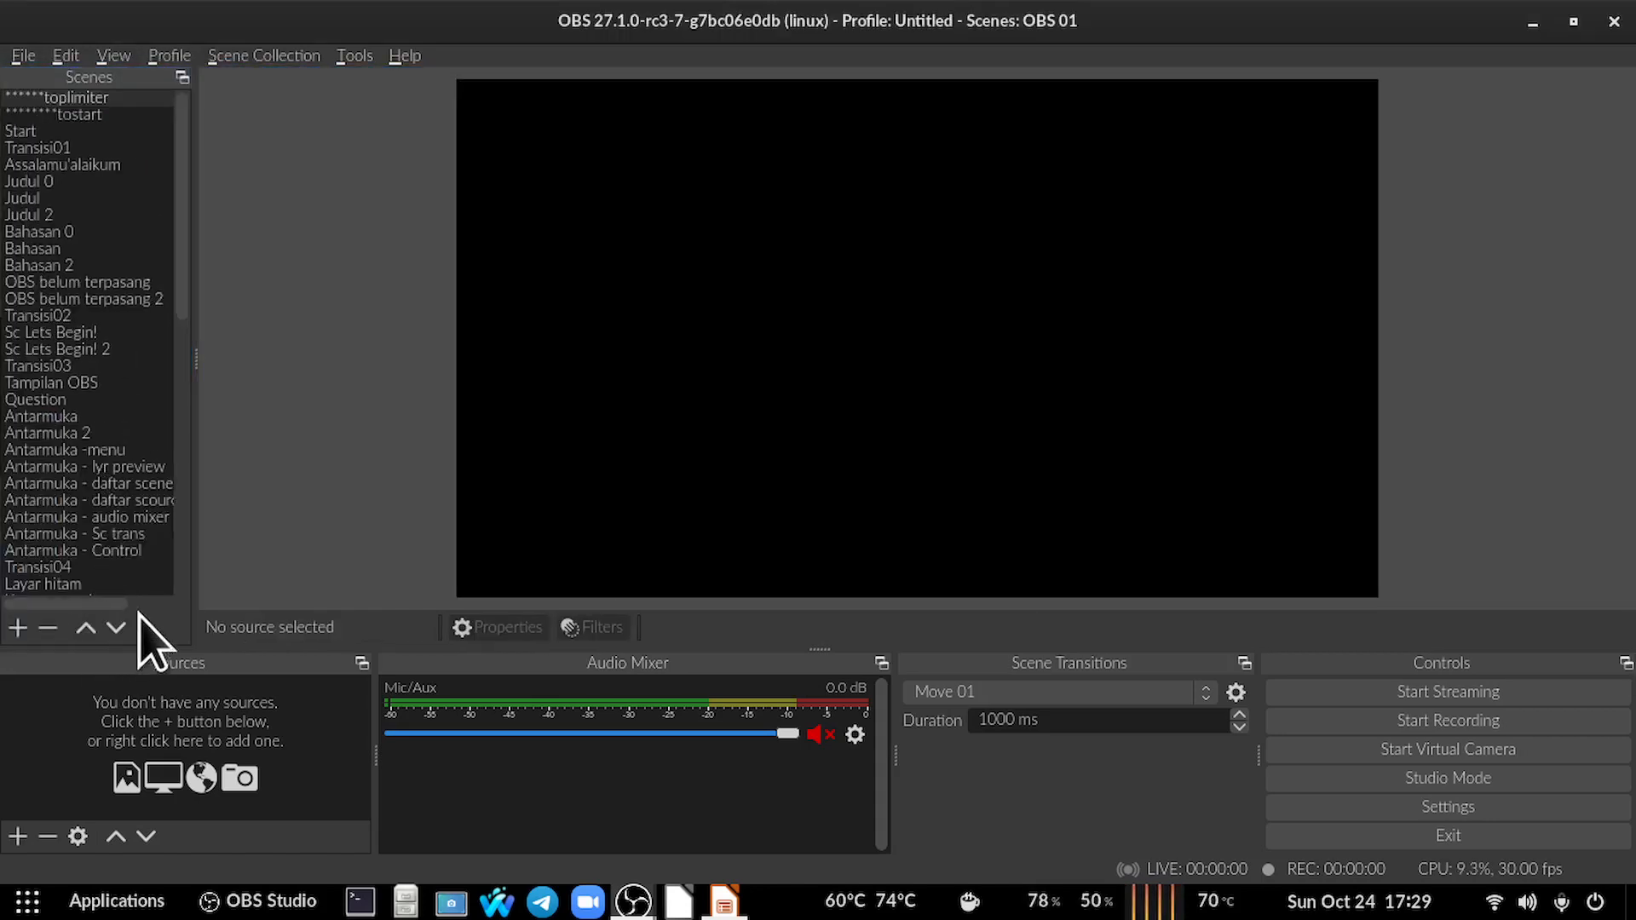
left_click_drag(194, 351, 260, 363)
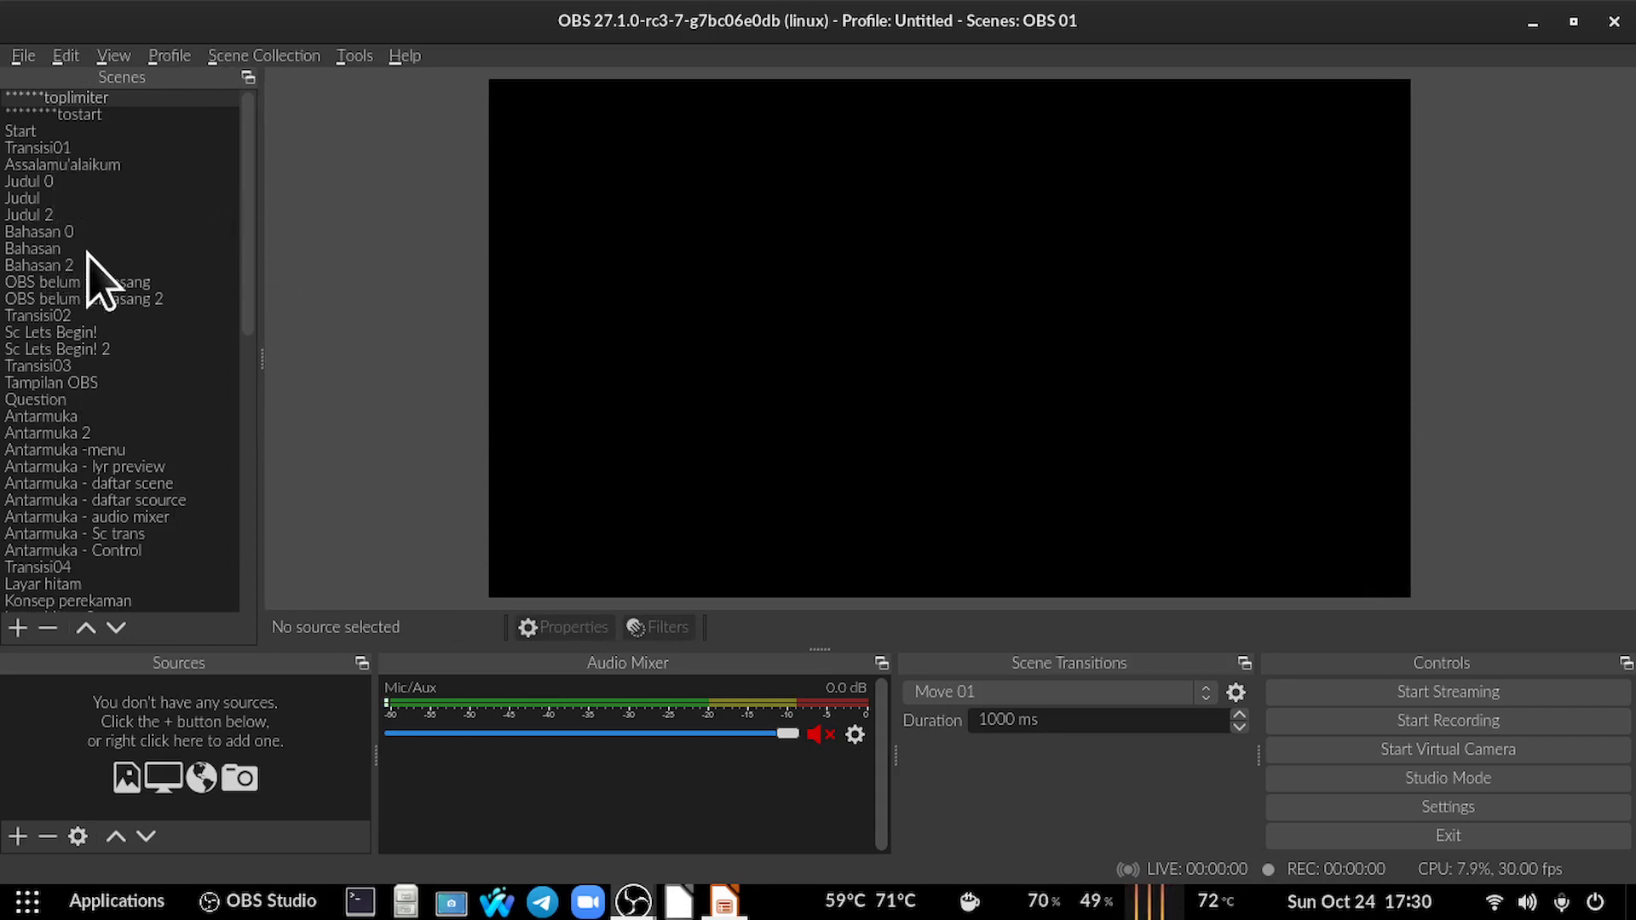
left_click_drag(246, 303, 366, 241)
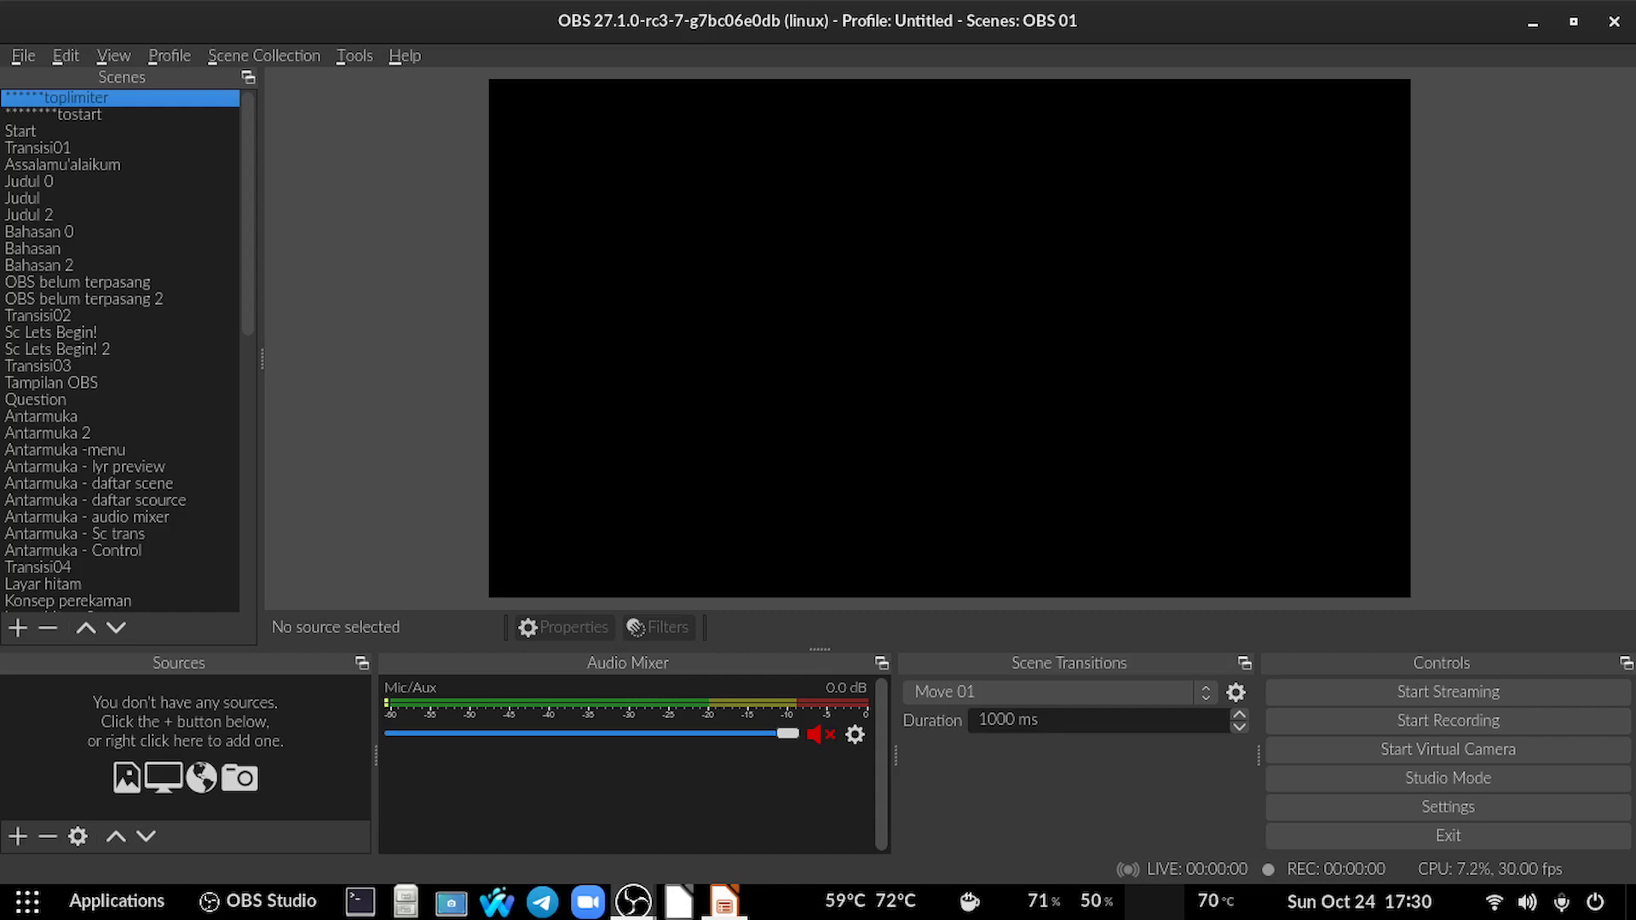
Show the Start scene and mute its elevate loud mp3 audio.
left_click(32, 132)
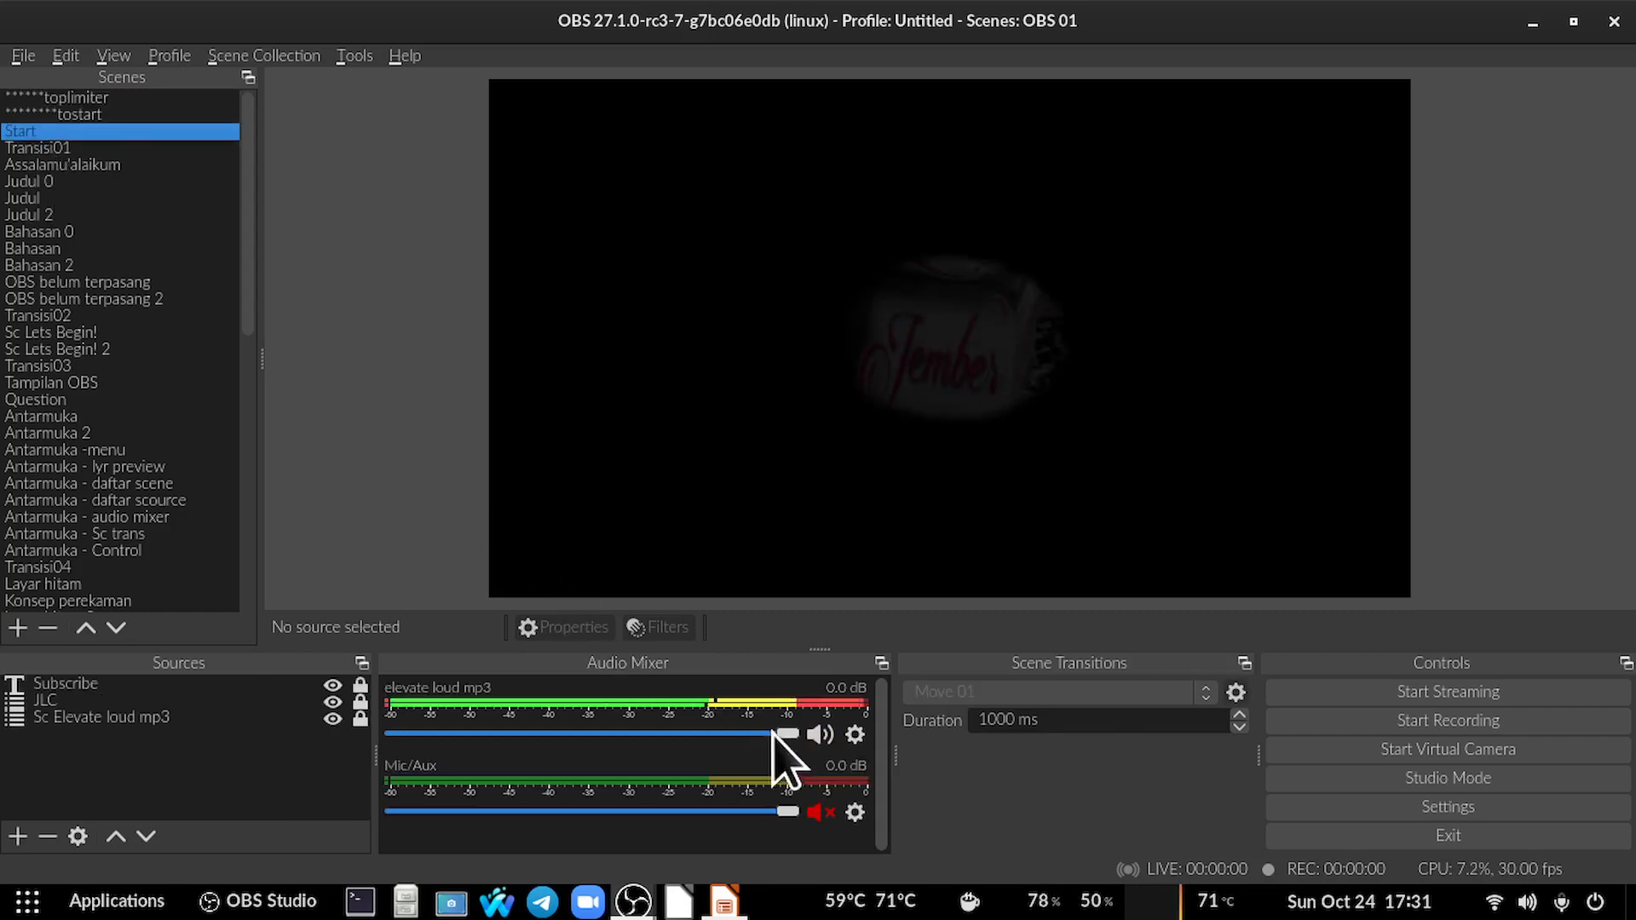
left_click(820, 734)
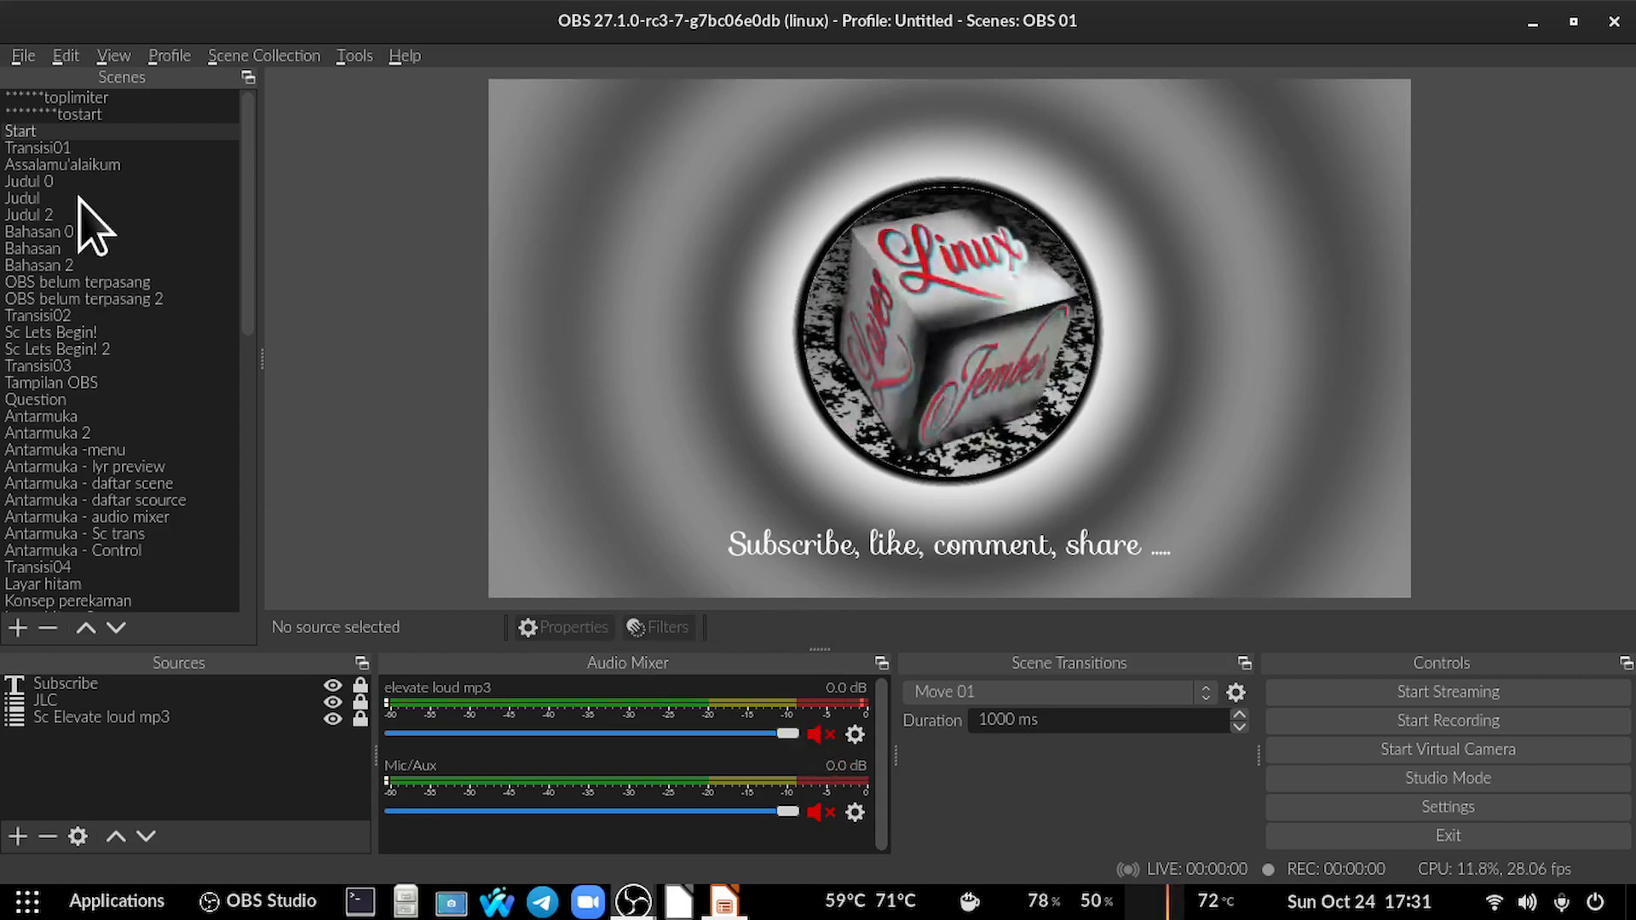
Select the ******toplimiter scene and stop the Advanced Scene Switcher.
left_click(72, 99)
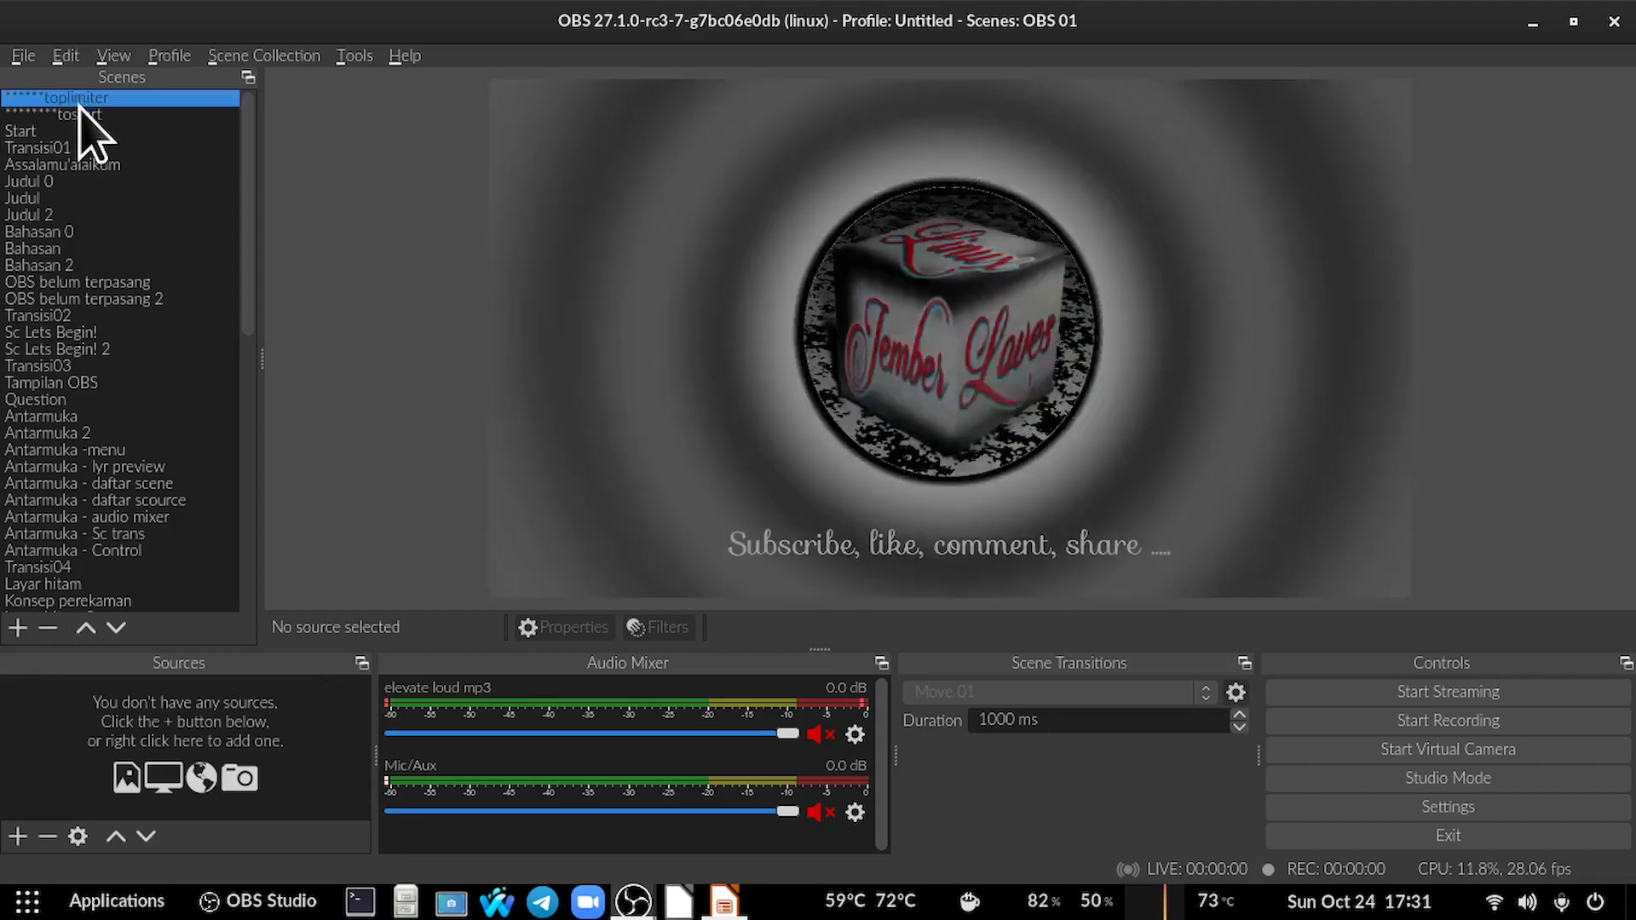
left_click(352, 54)
left_click(363, 109)
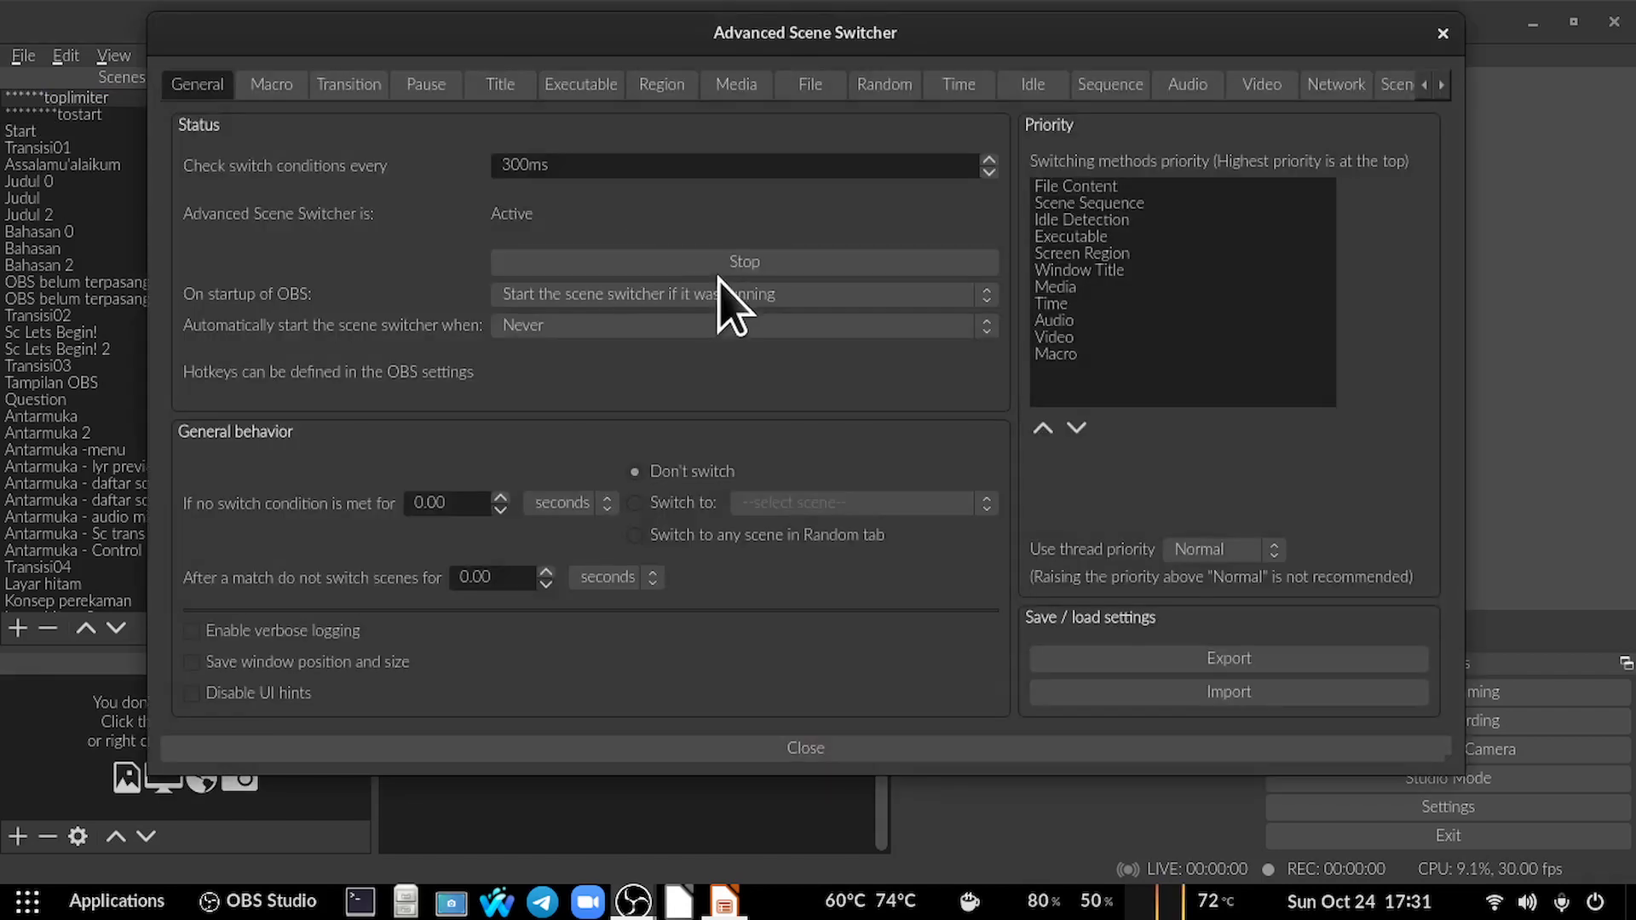
left_click(732, 262)
left_click(1442, 33)
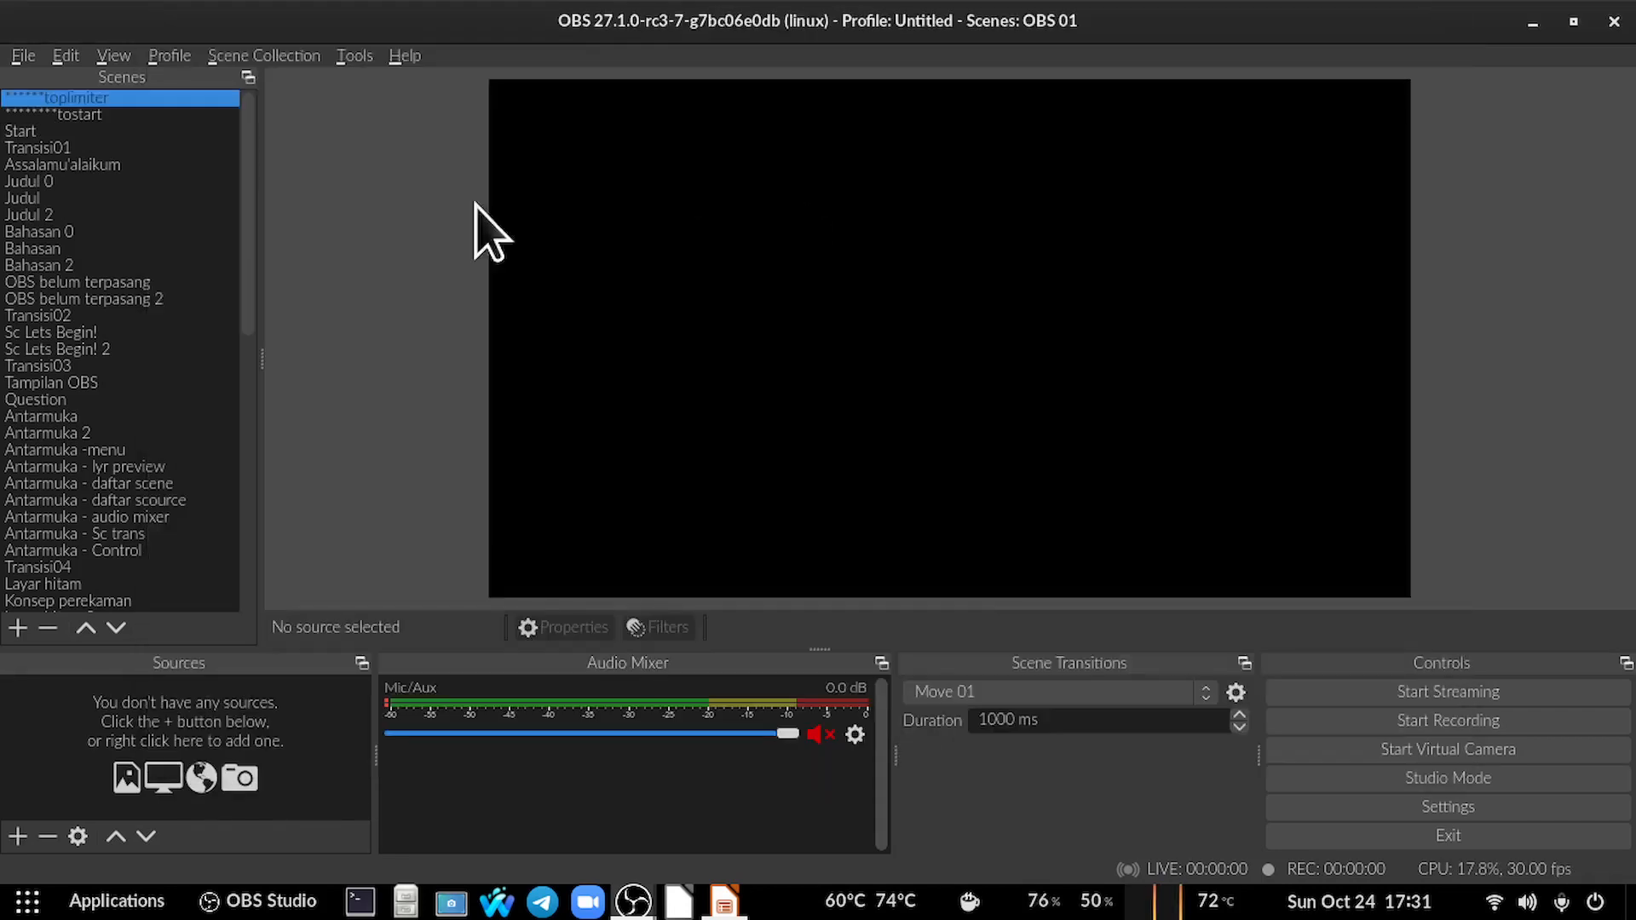
Show the Start and Assalamu'alaikum scenes, mute the cumbia mp3 audio, and go on to the Judul 0 scene.
left_click(31, 135)
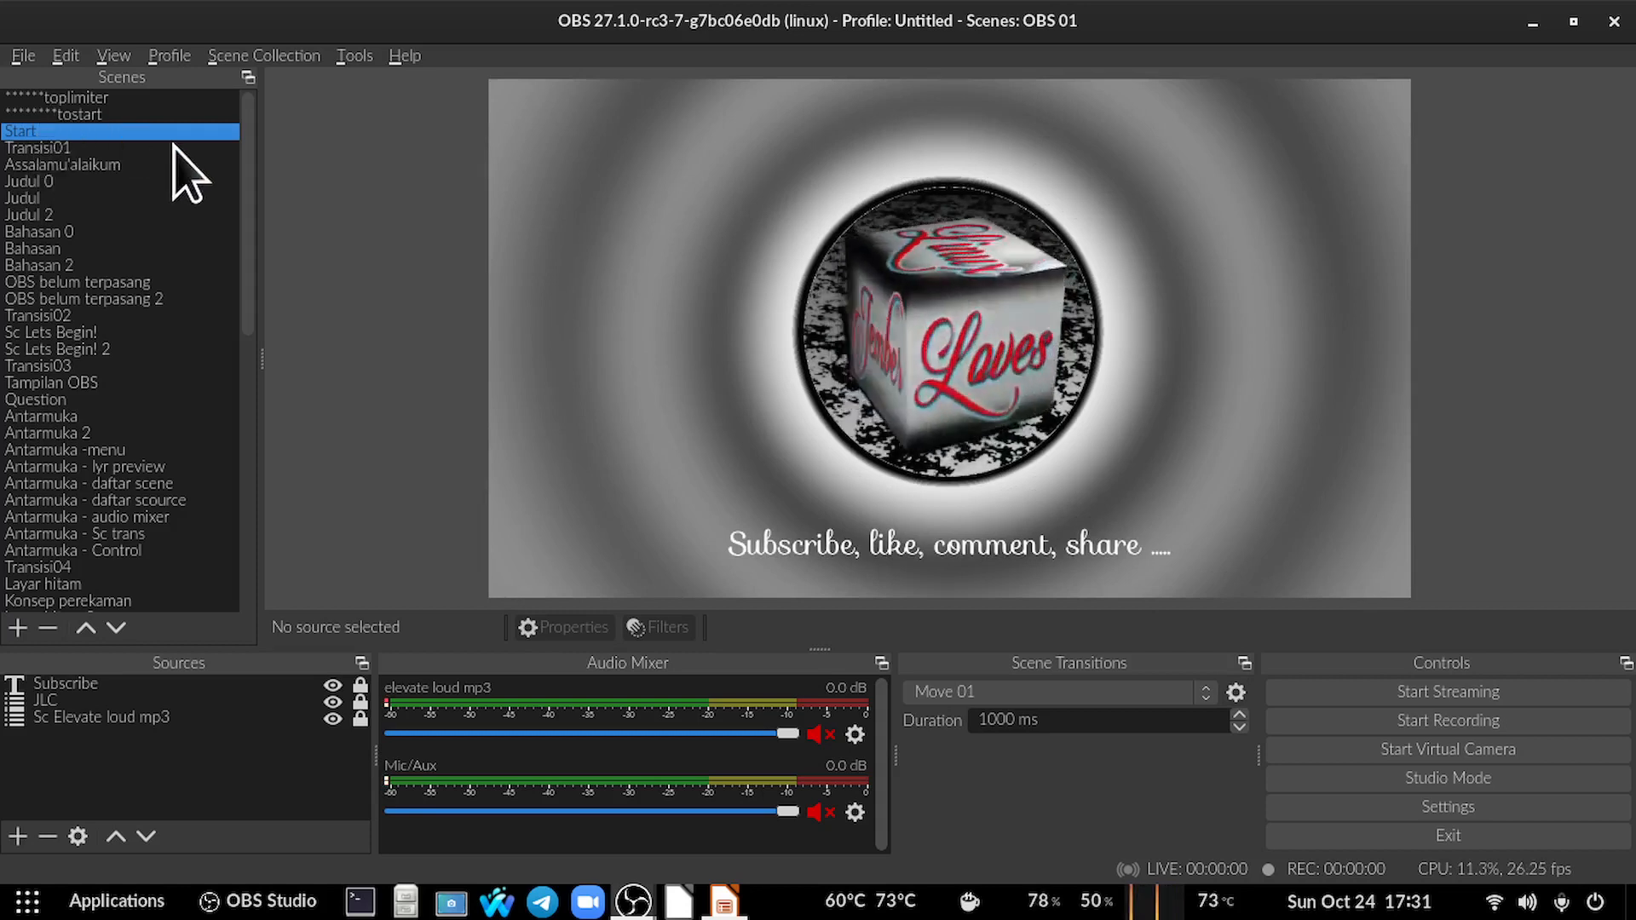
left_click(92, 164)
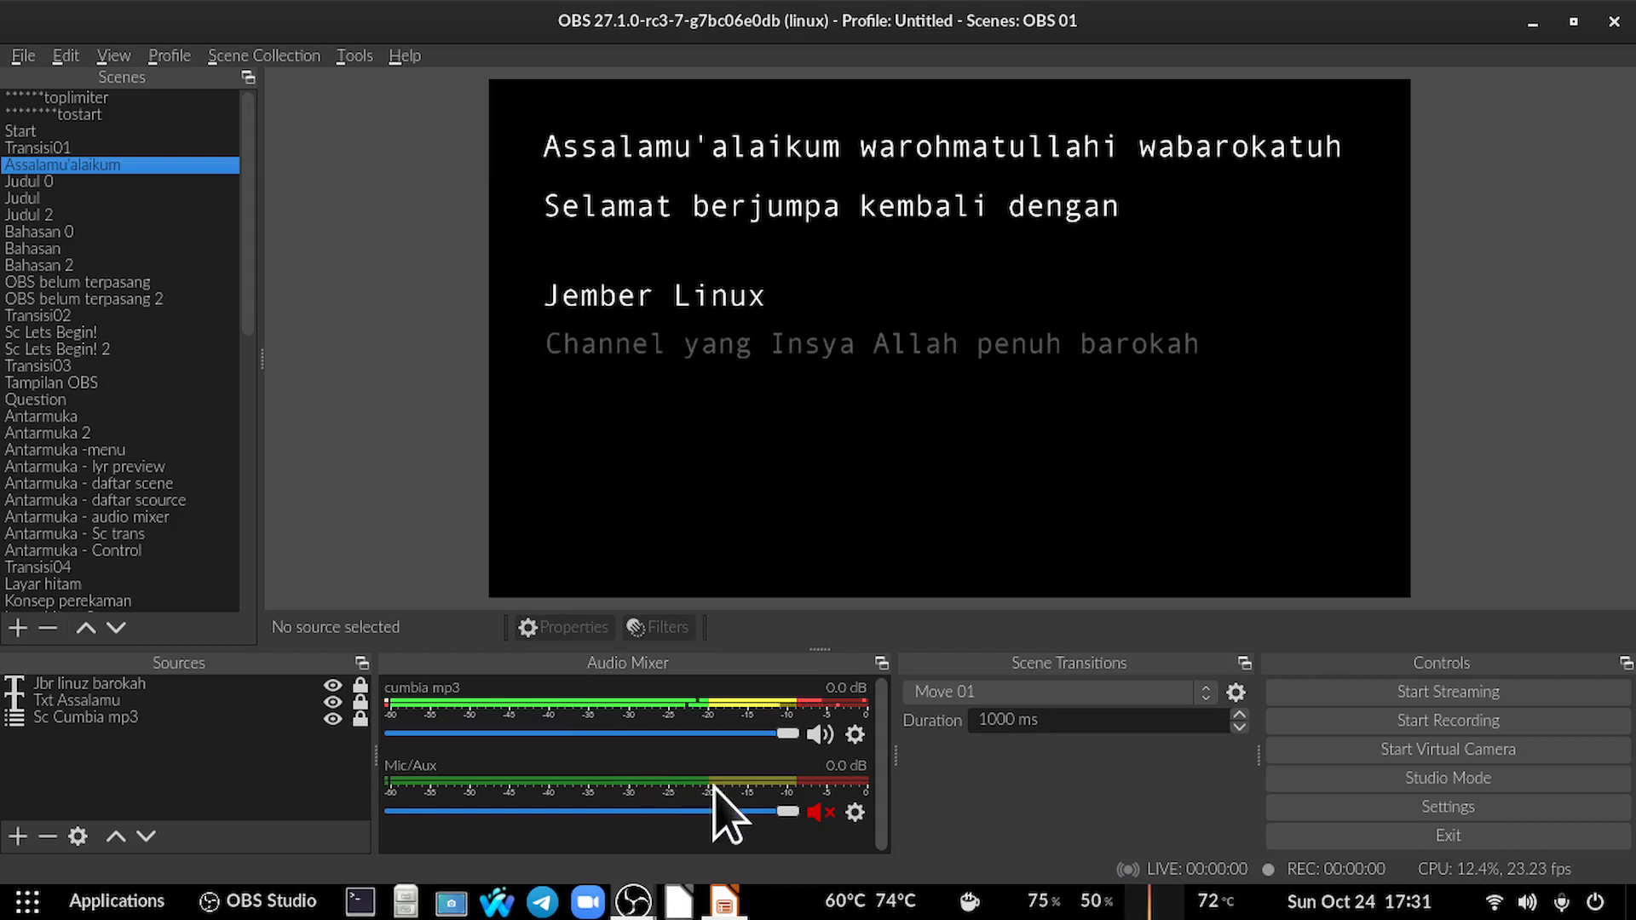
left_click(818, 735)
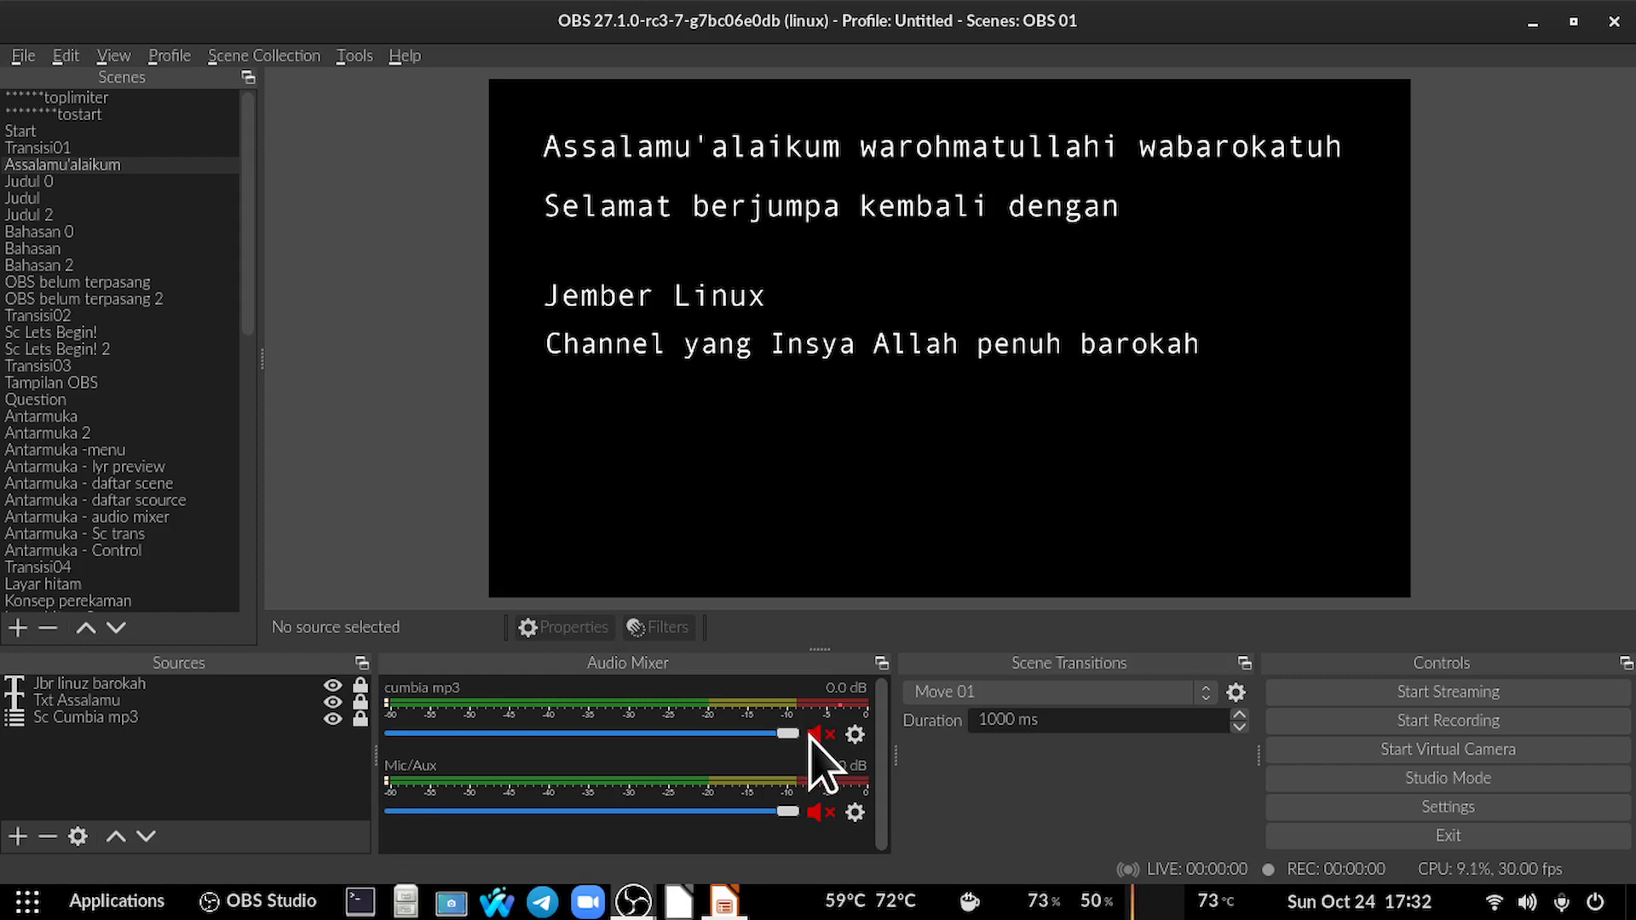
left_click(48, 181)
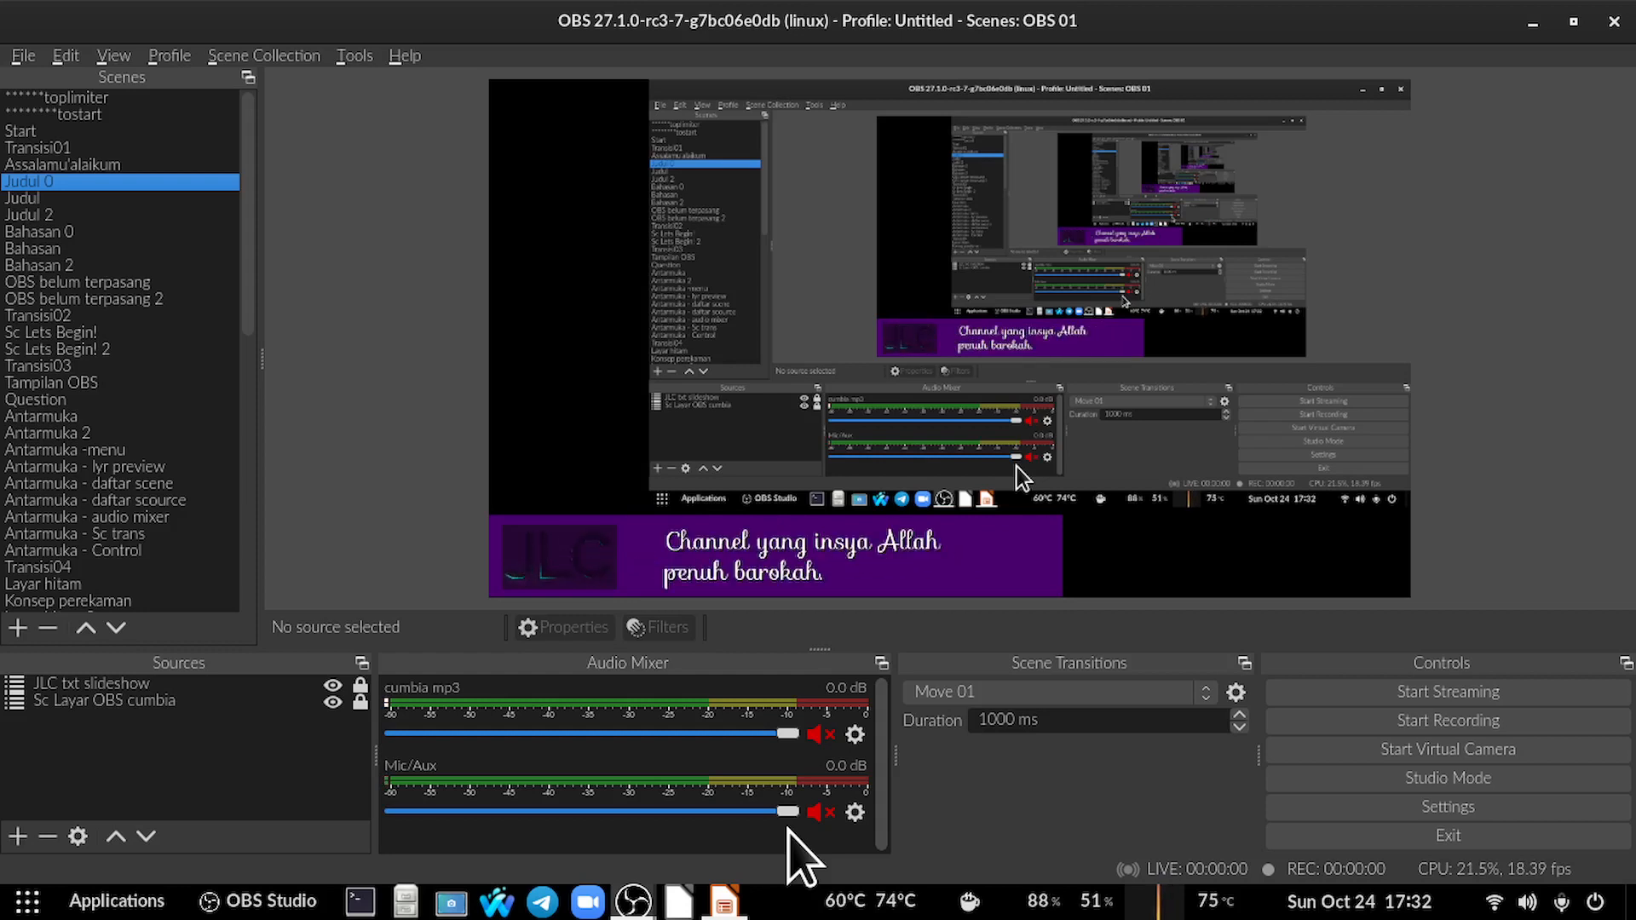
Switch to the Untitled scene collection.
left_click(285, 56)
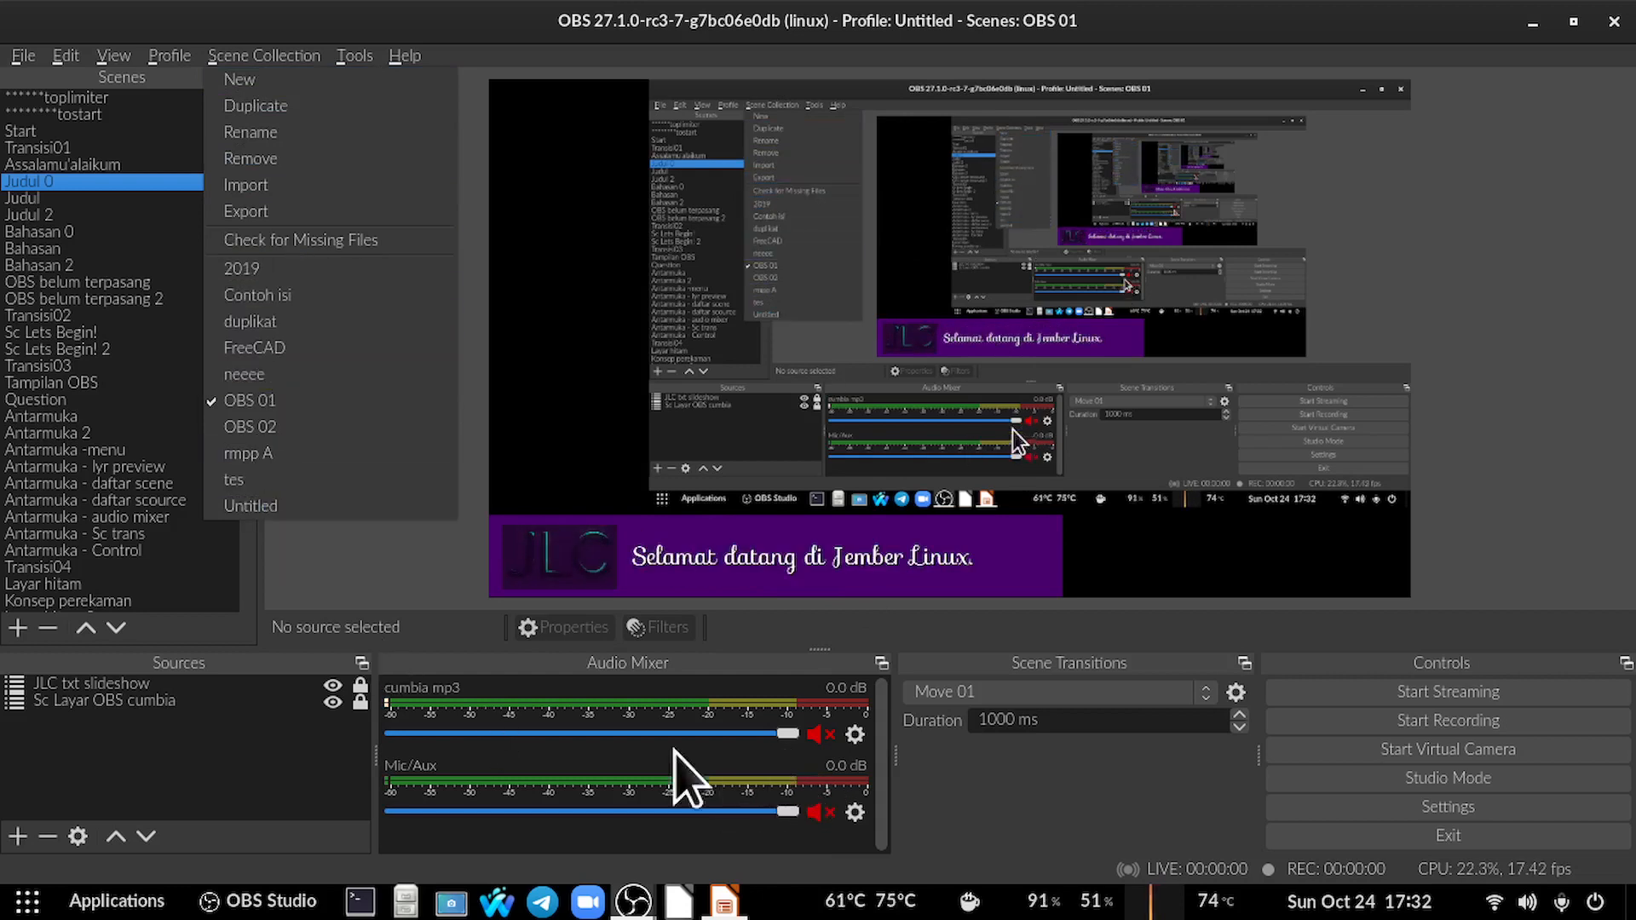
left_click(258, 509)
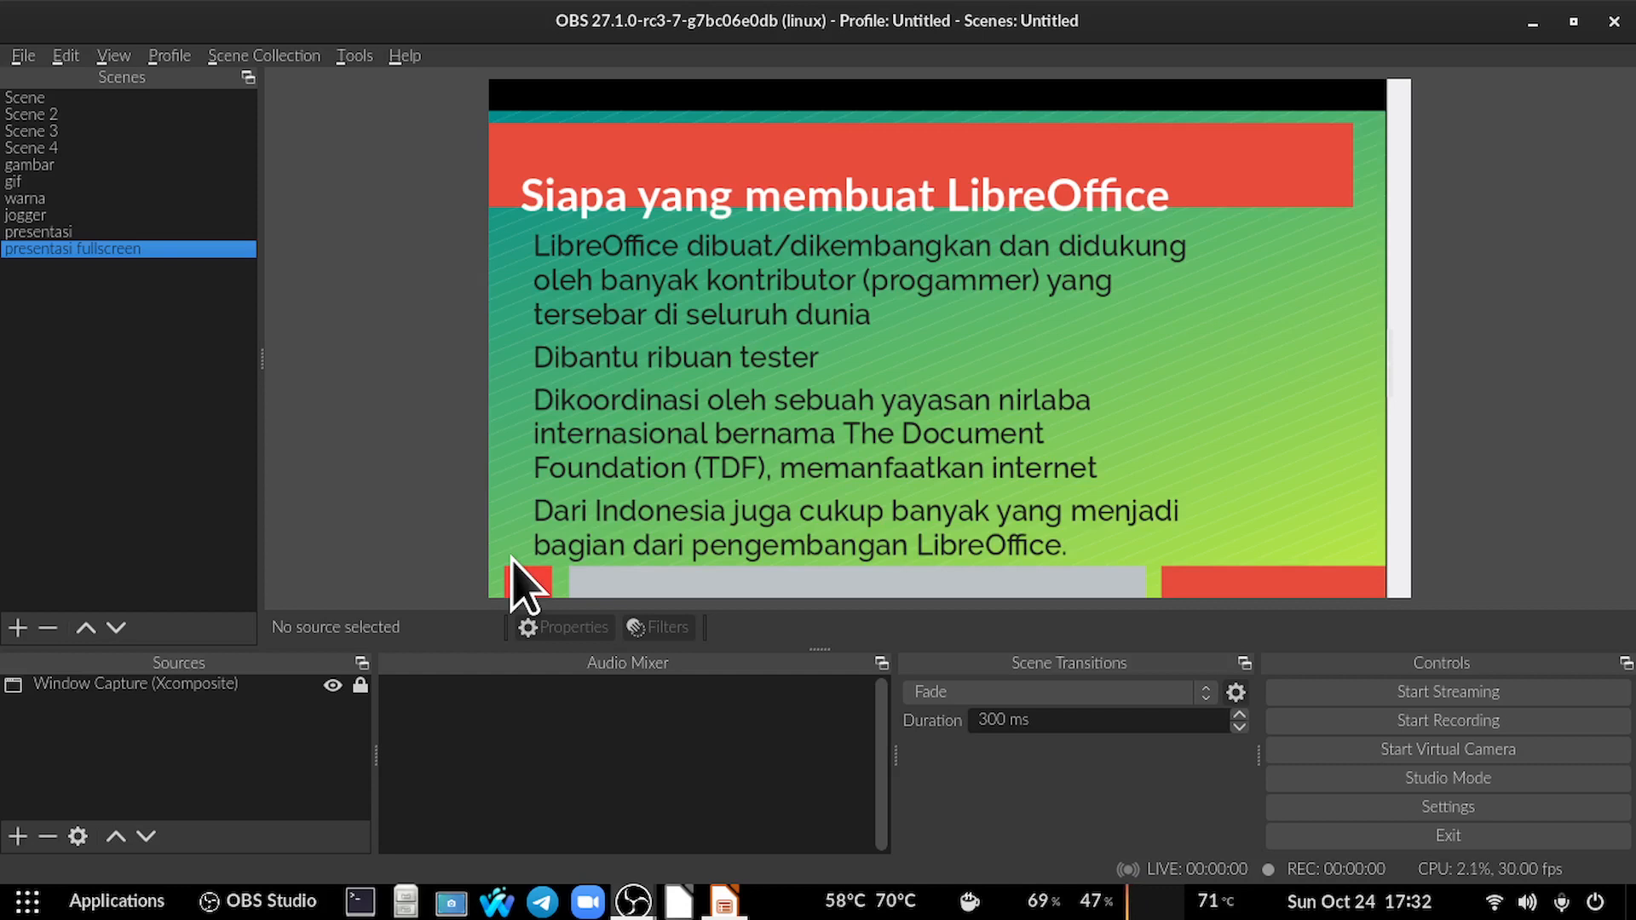
Minimize the OBS window with the Untitled profile and bring it back to the front.
left_click(1530, 24)
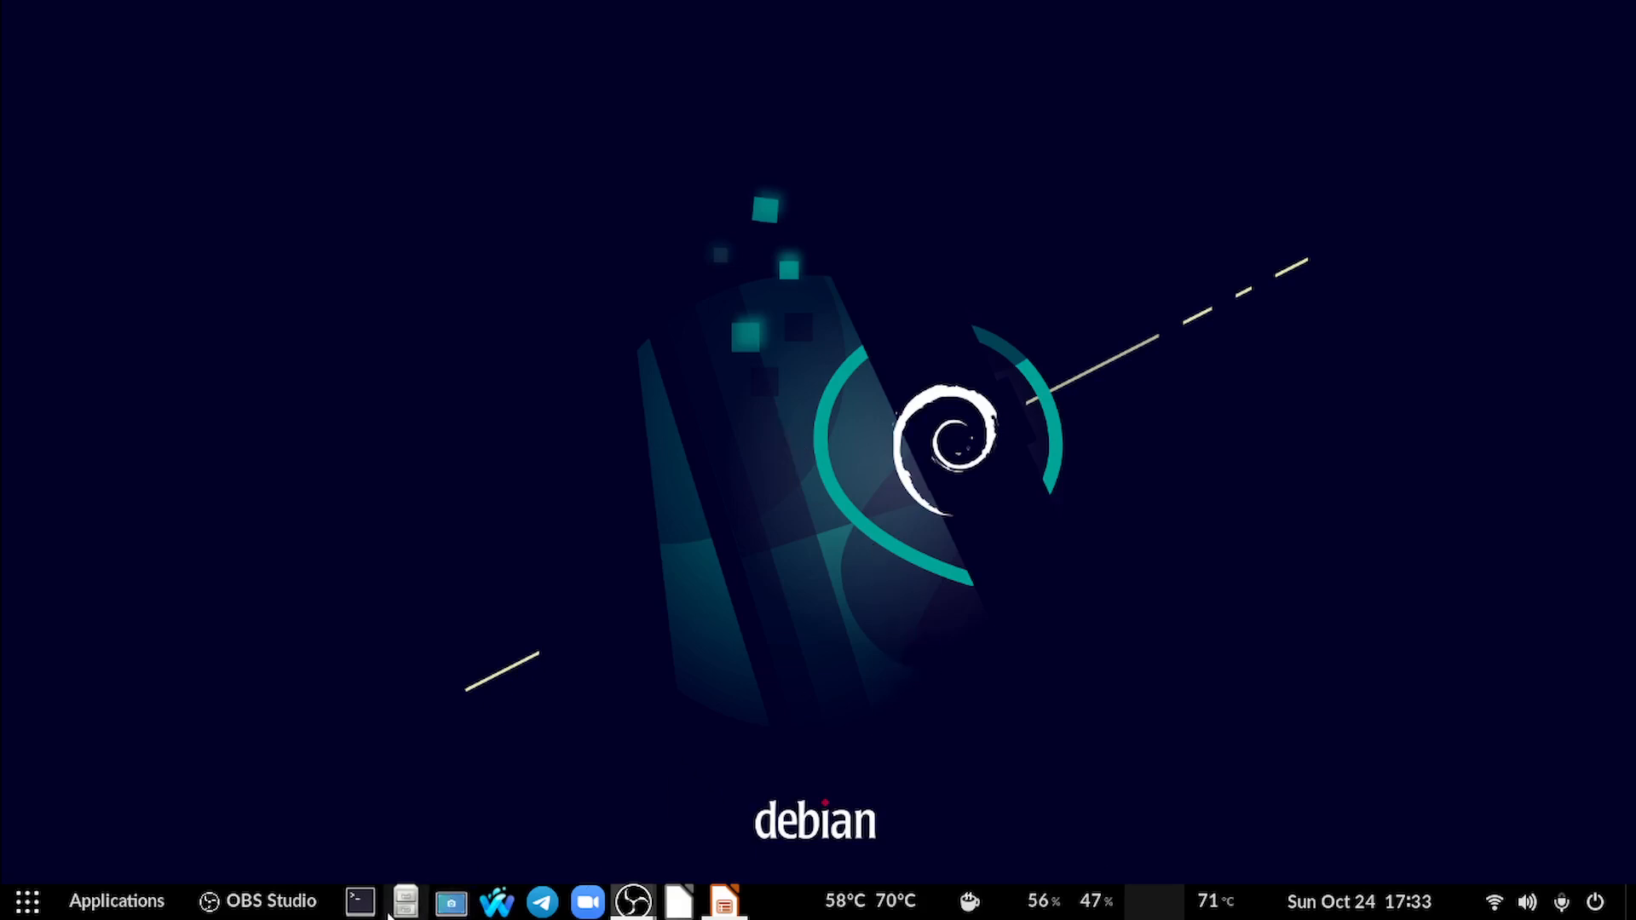
mouse_move(633, 903)
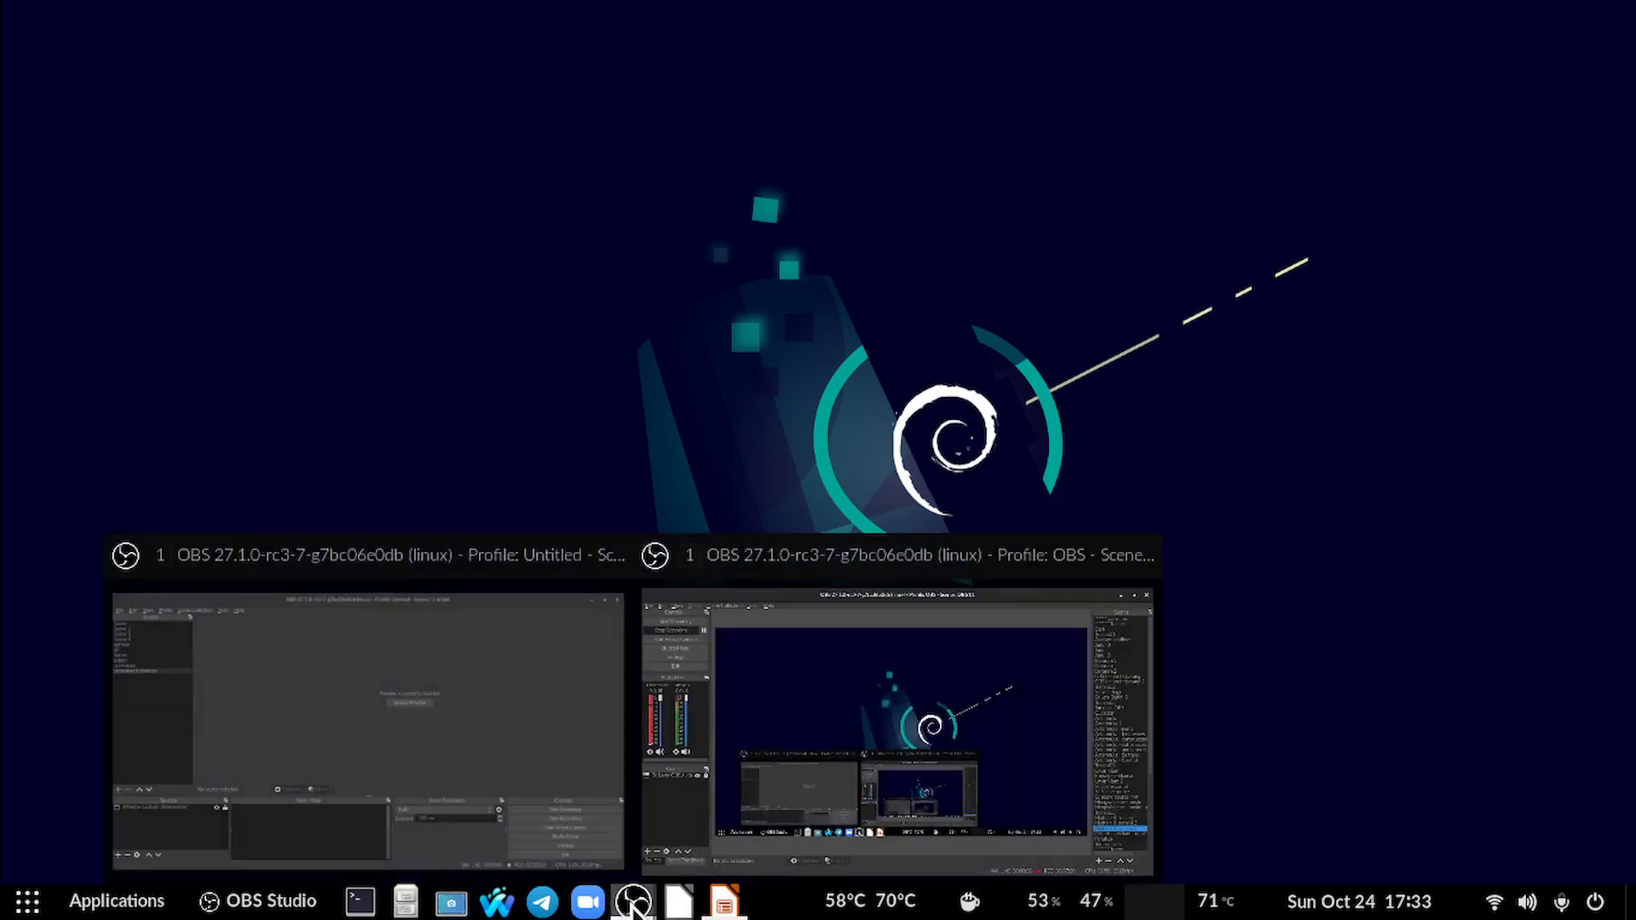
left_click(770, 797)
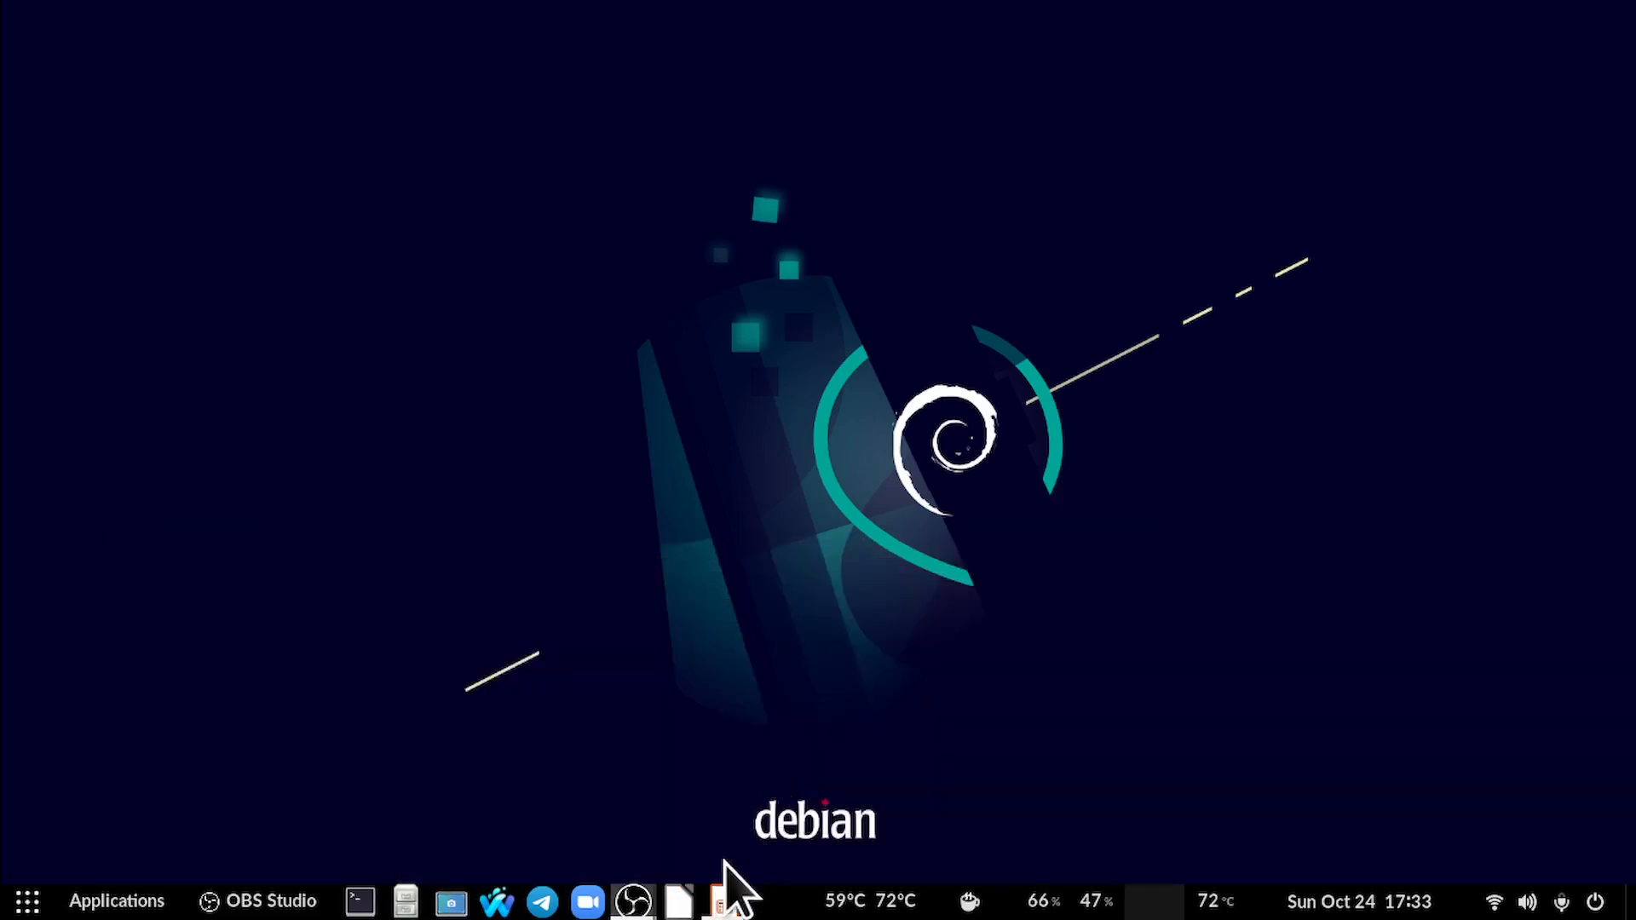
mouse_move(632, 900)
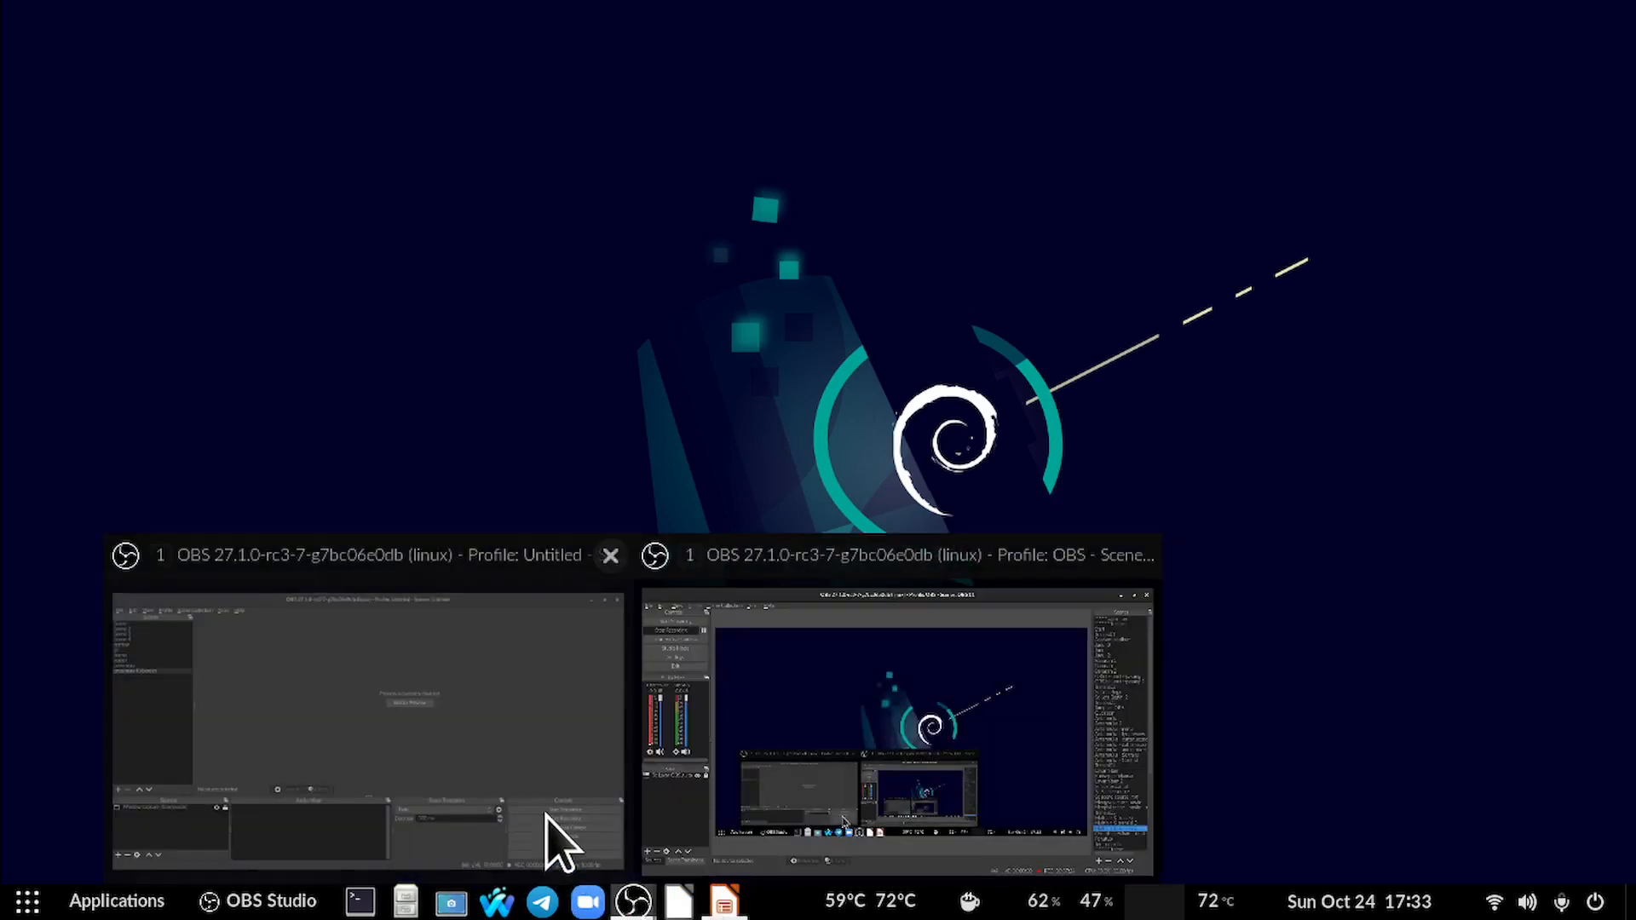
left_click(558, 843)
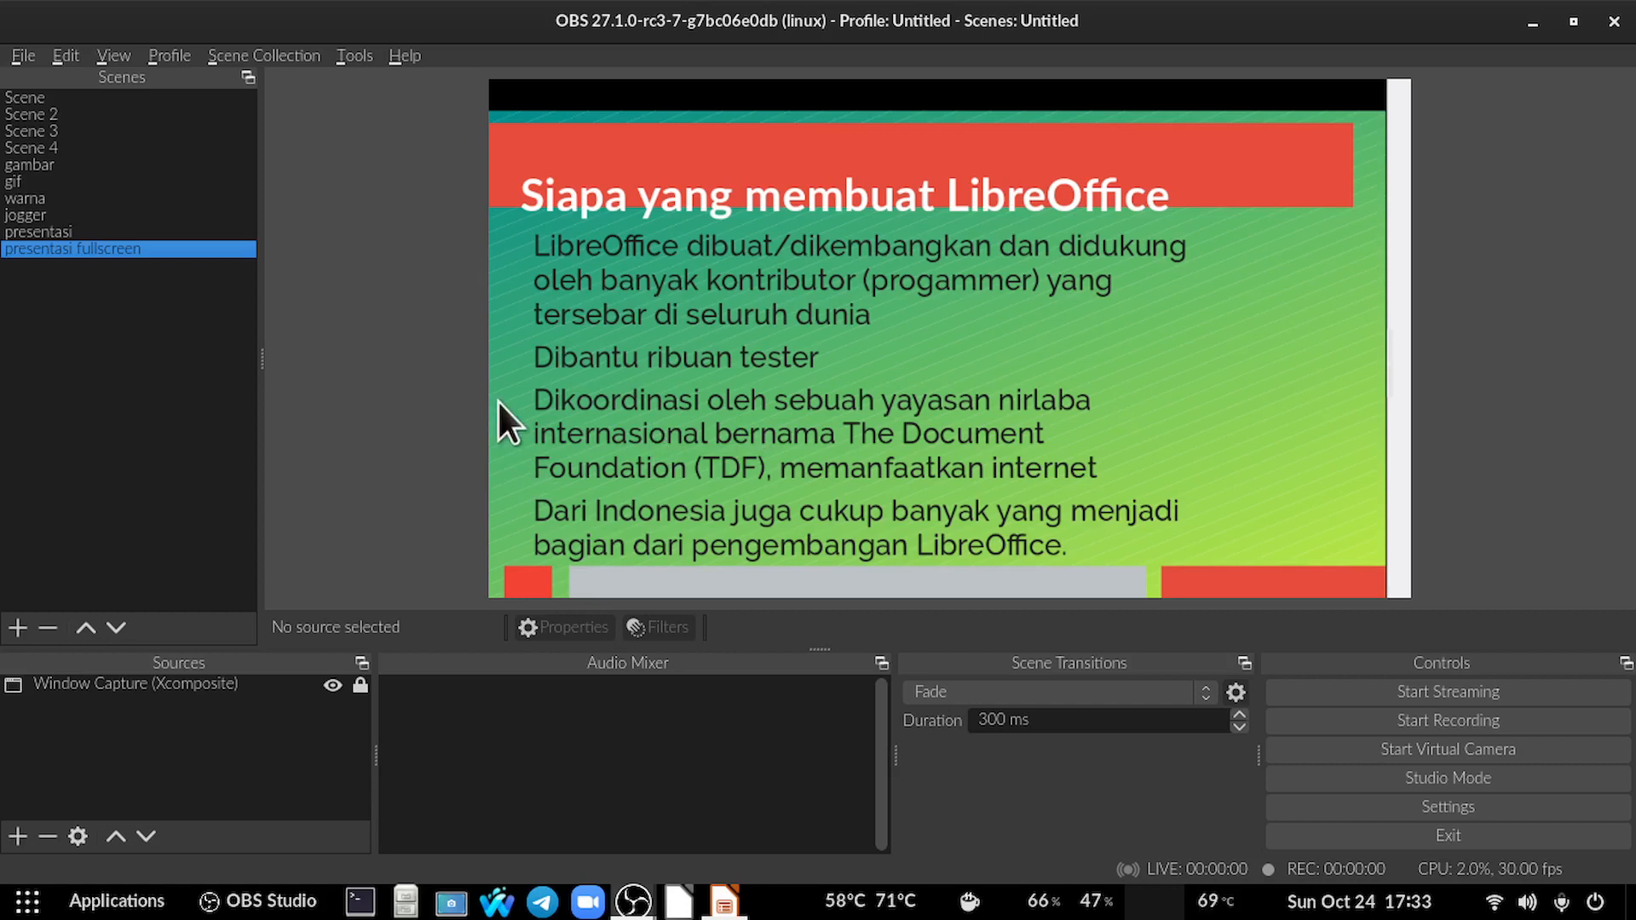
key("alt+Tab")
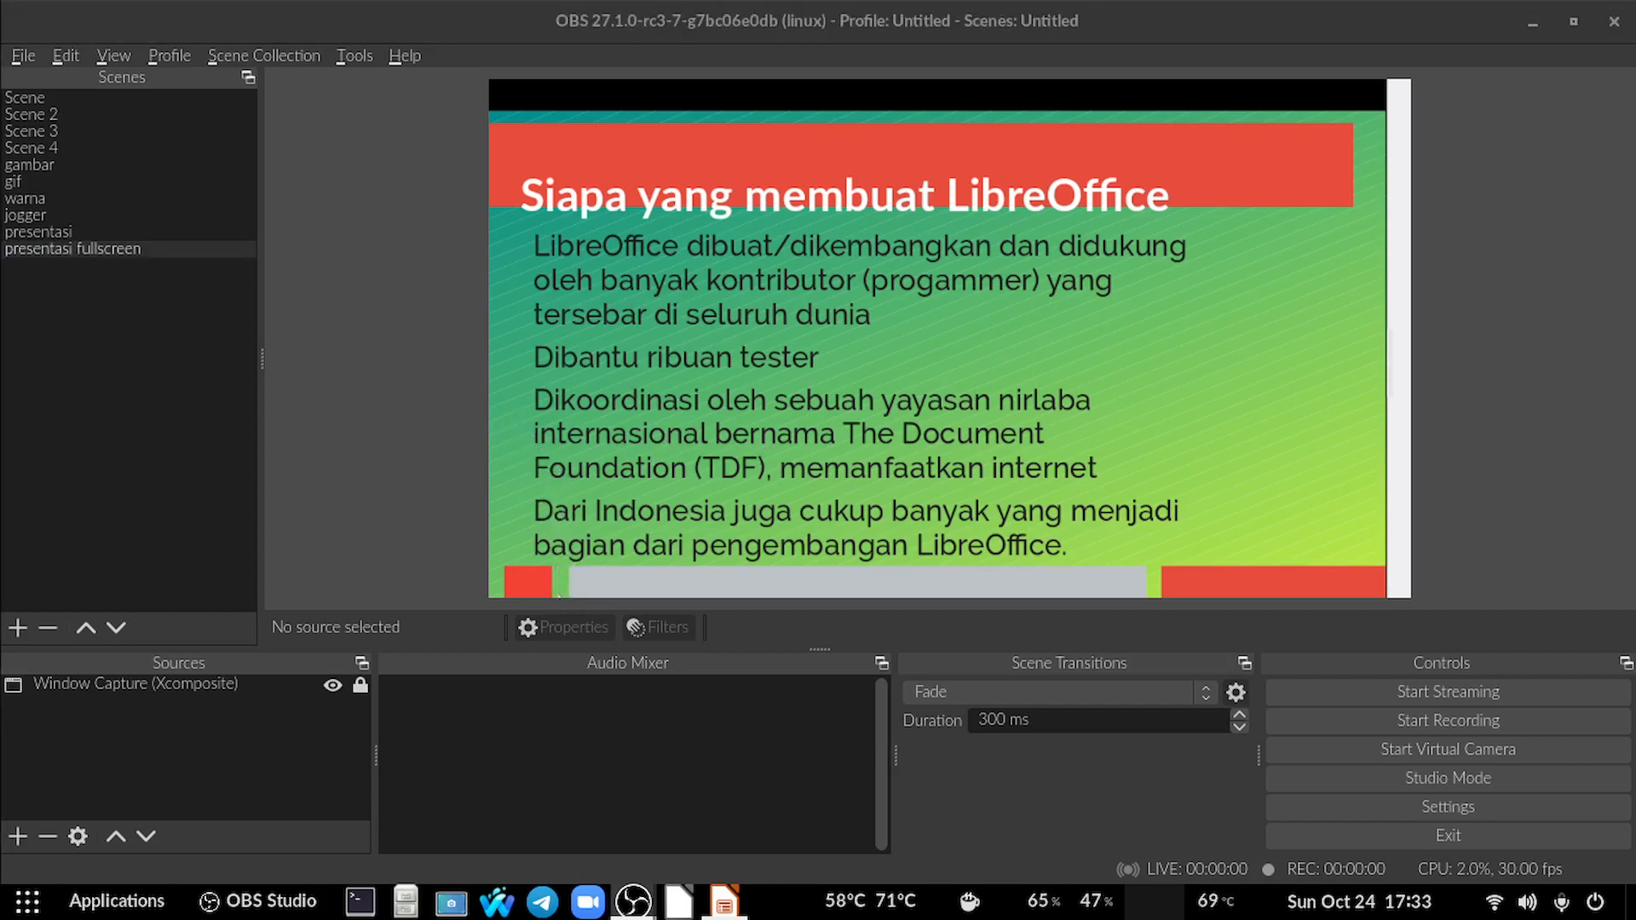
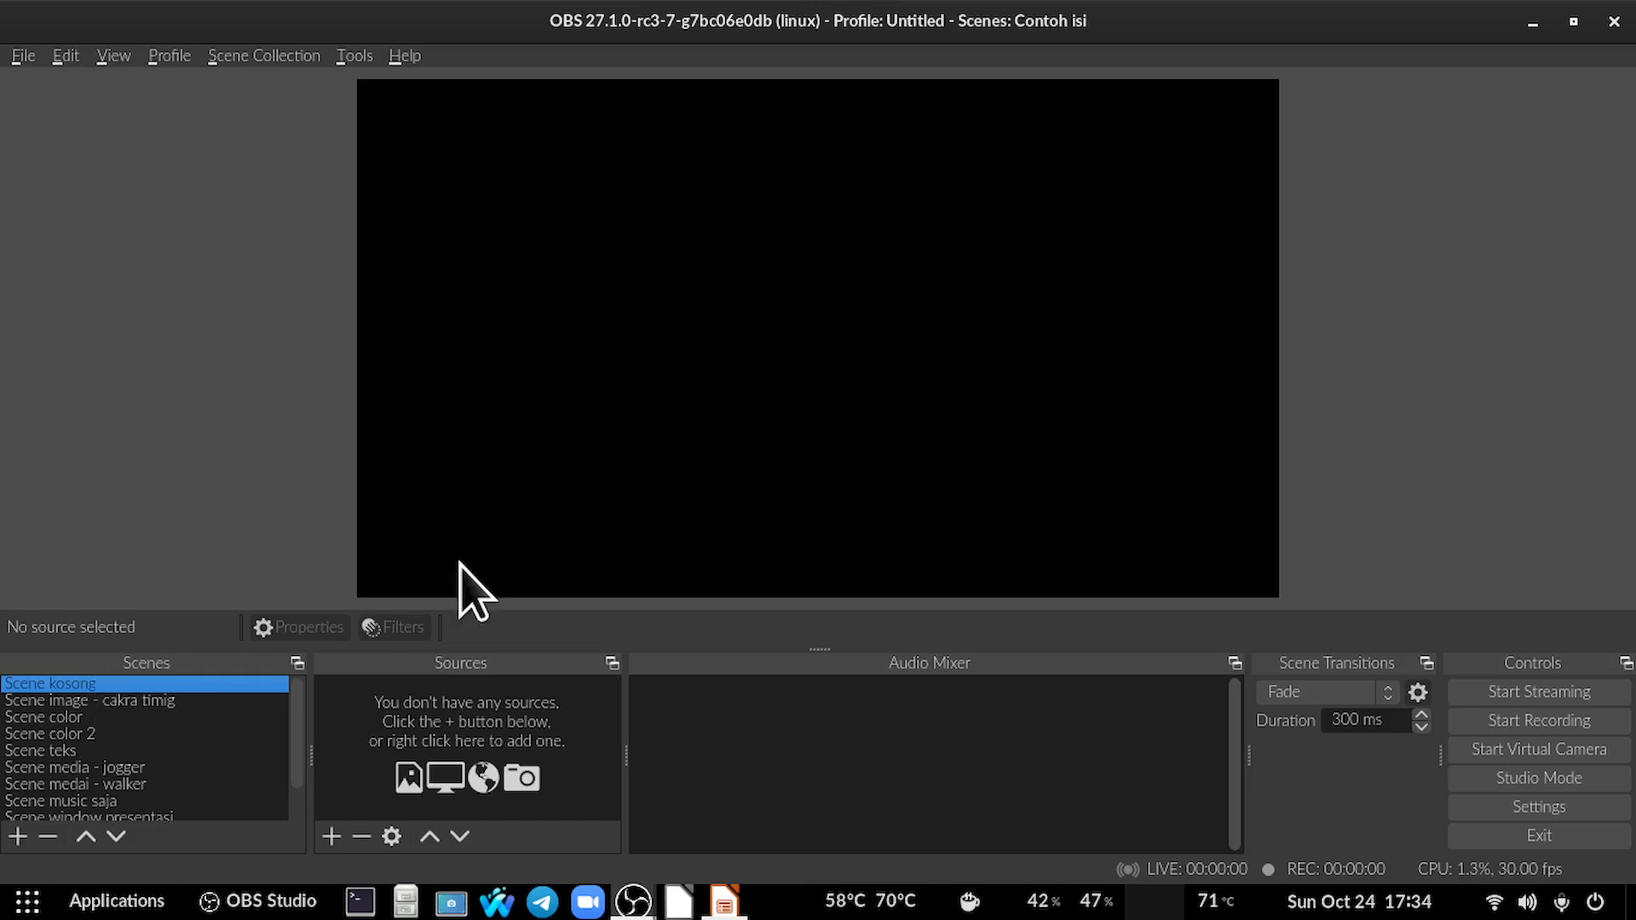
In the Contoh isi scene collection, show Scene image - cakra timig and start recording.
left_click(136, 700)
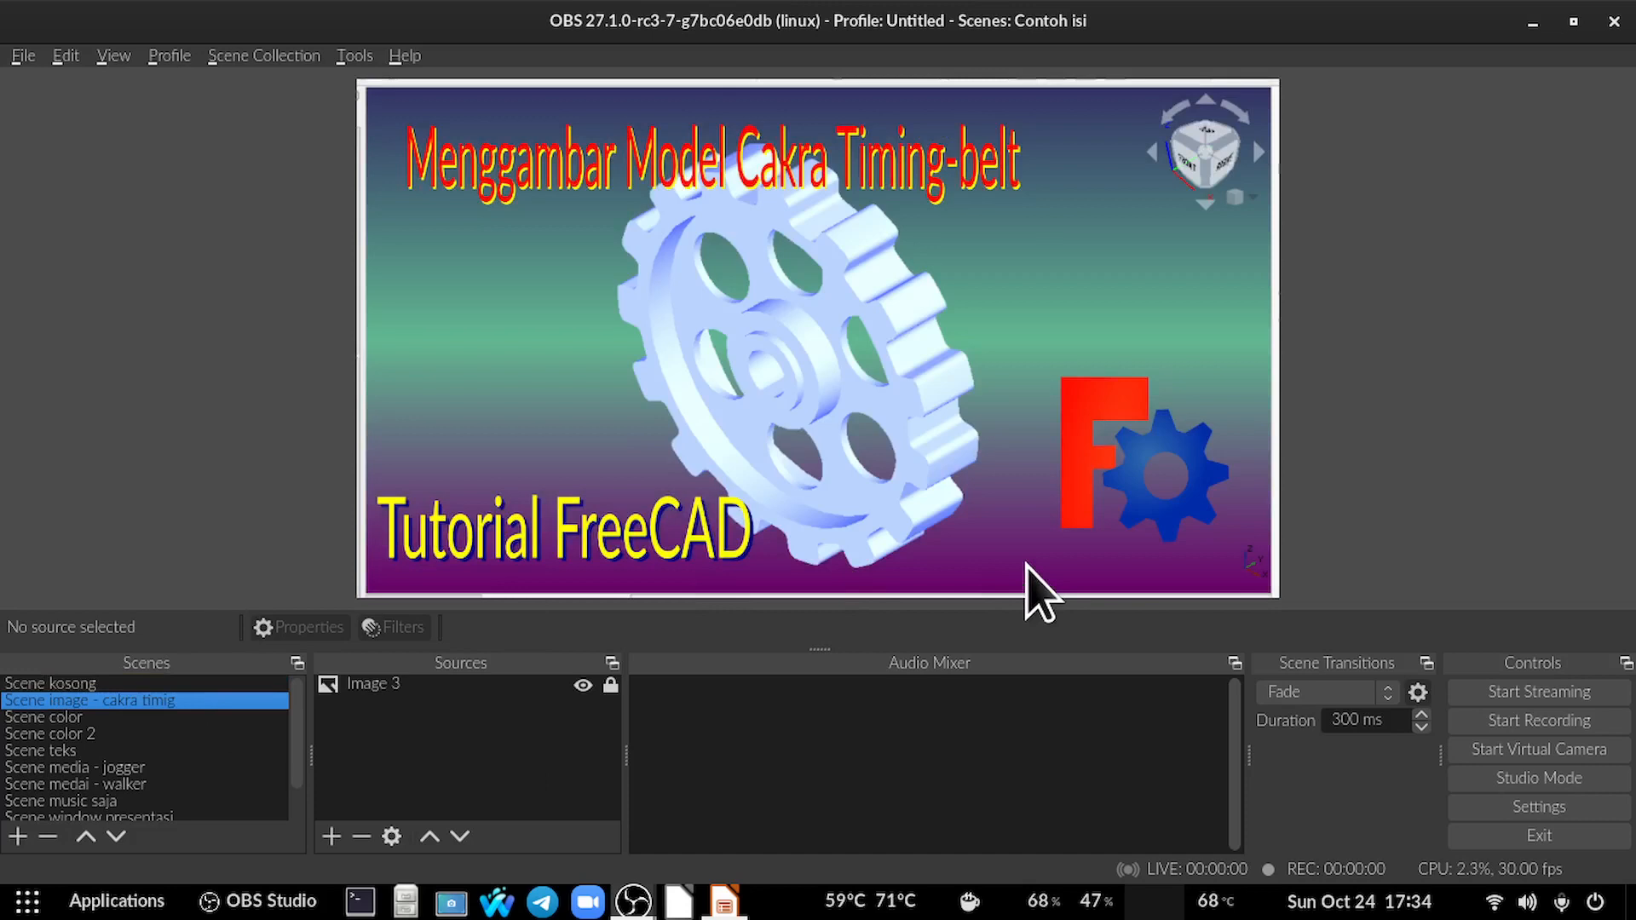
left_click(1582, 720)
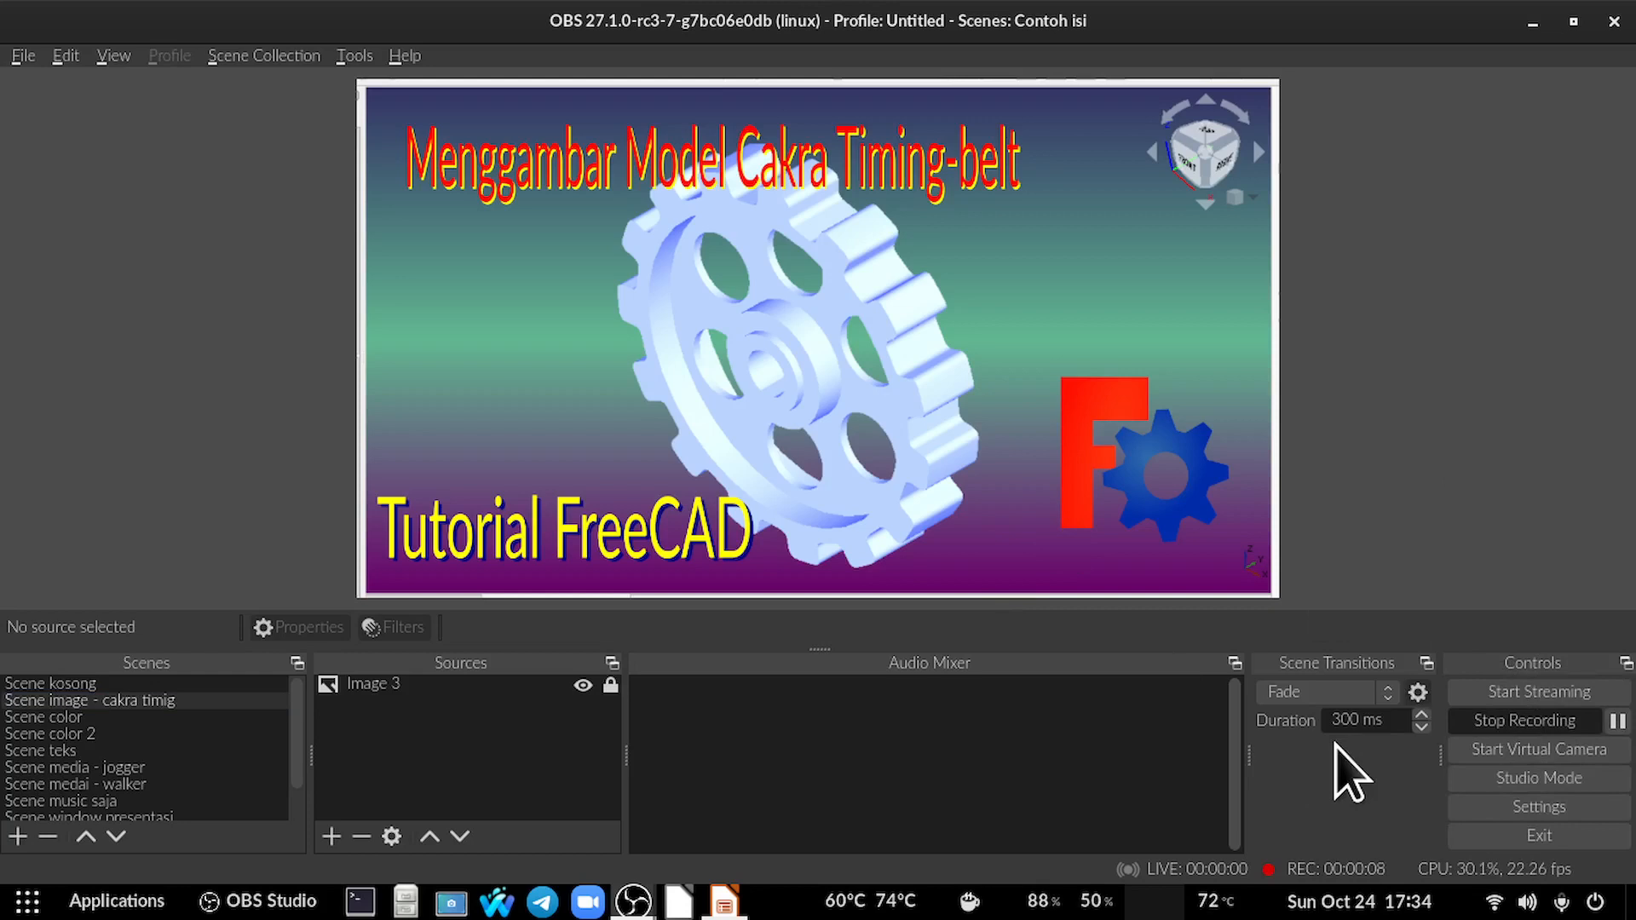
While recording, transition through Scene color, Scene color 2 and Scene teks to Scene media - jogger.
left_click(80, 719)
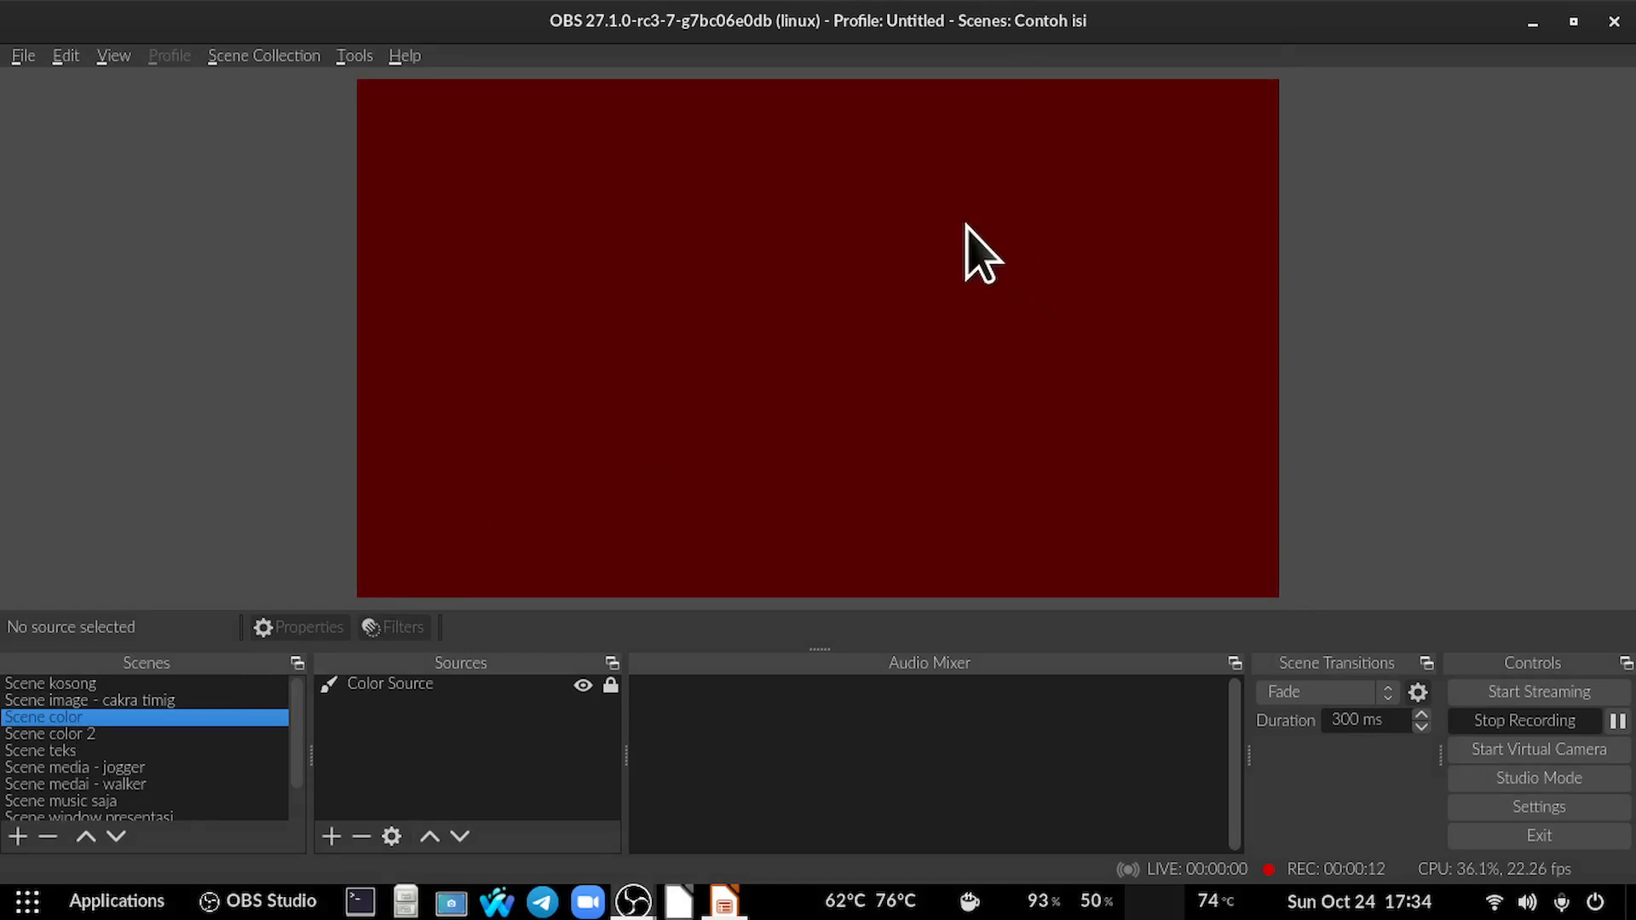
left_click(85, 736)
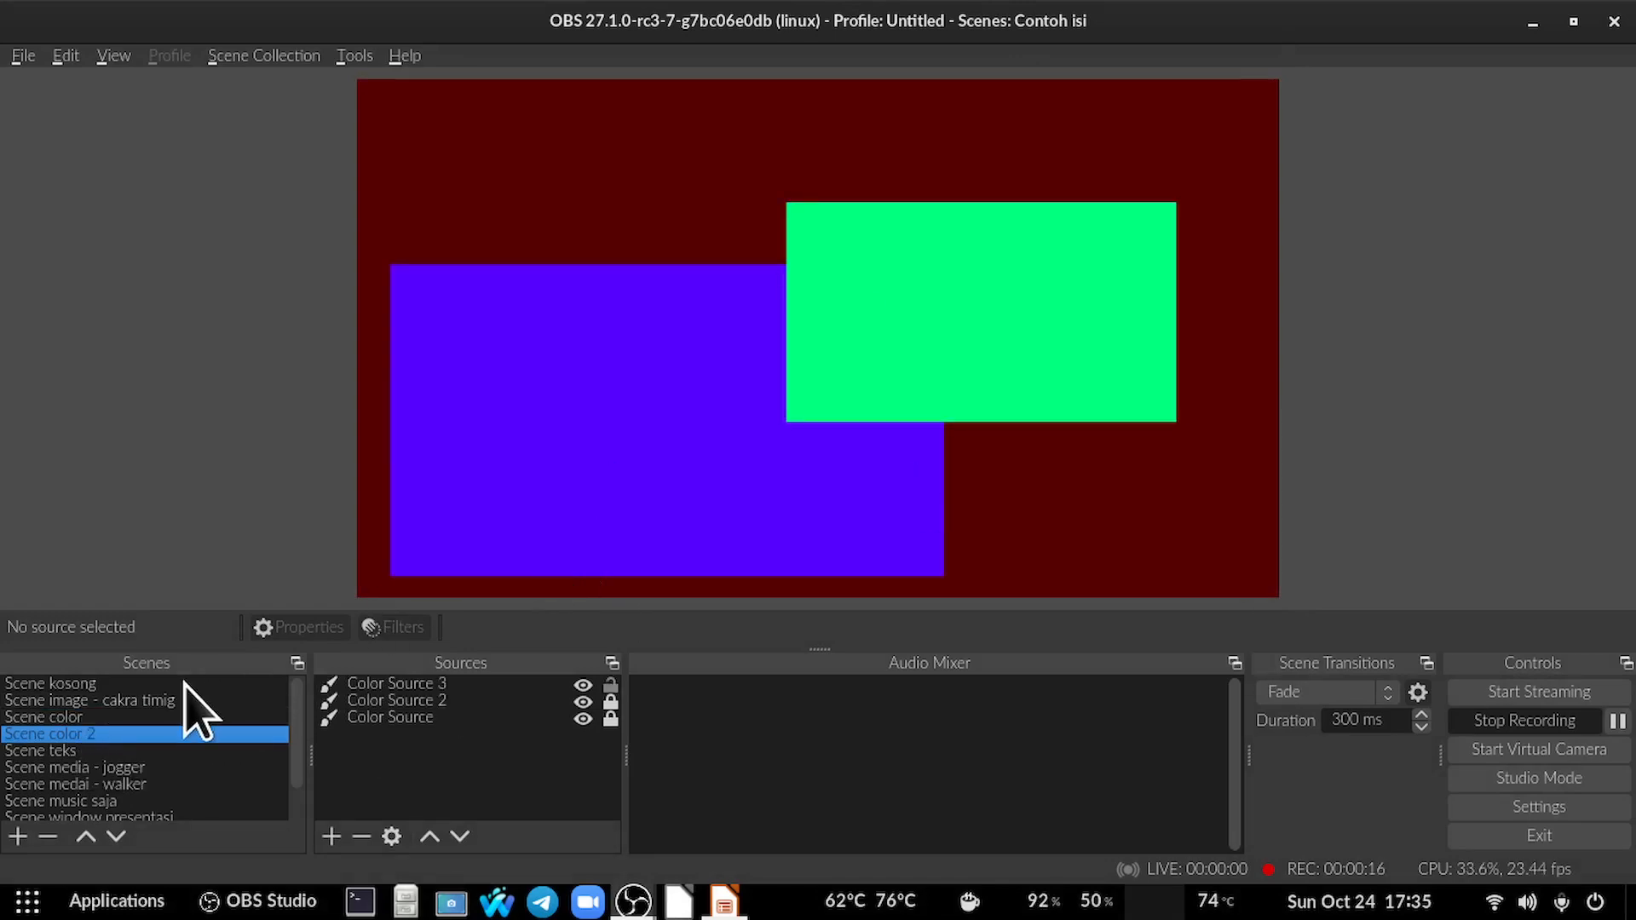
left_click(60, 750)
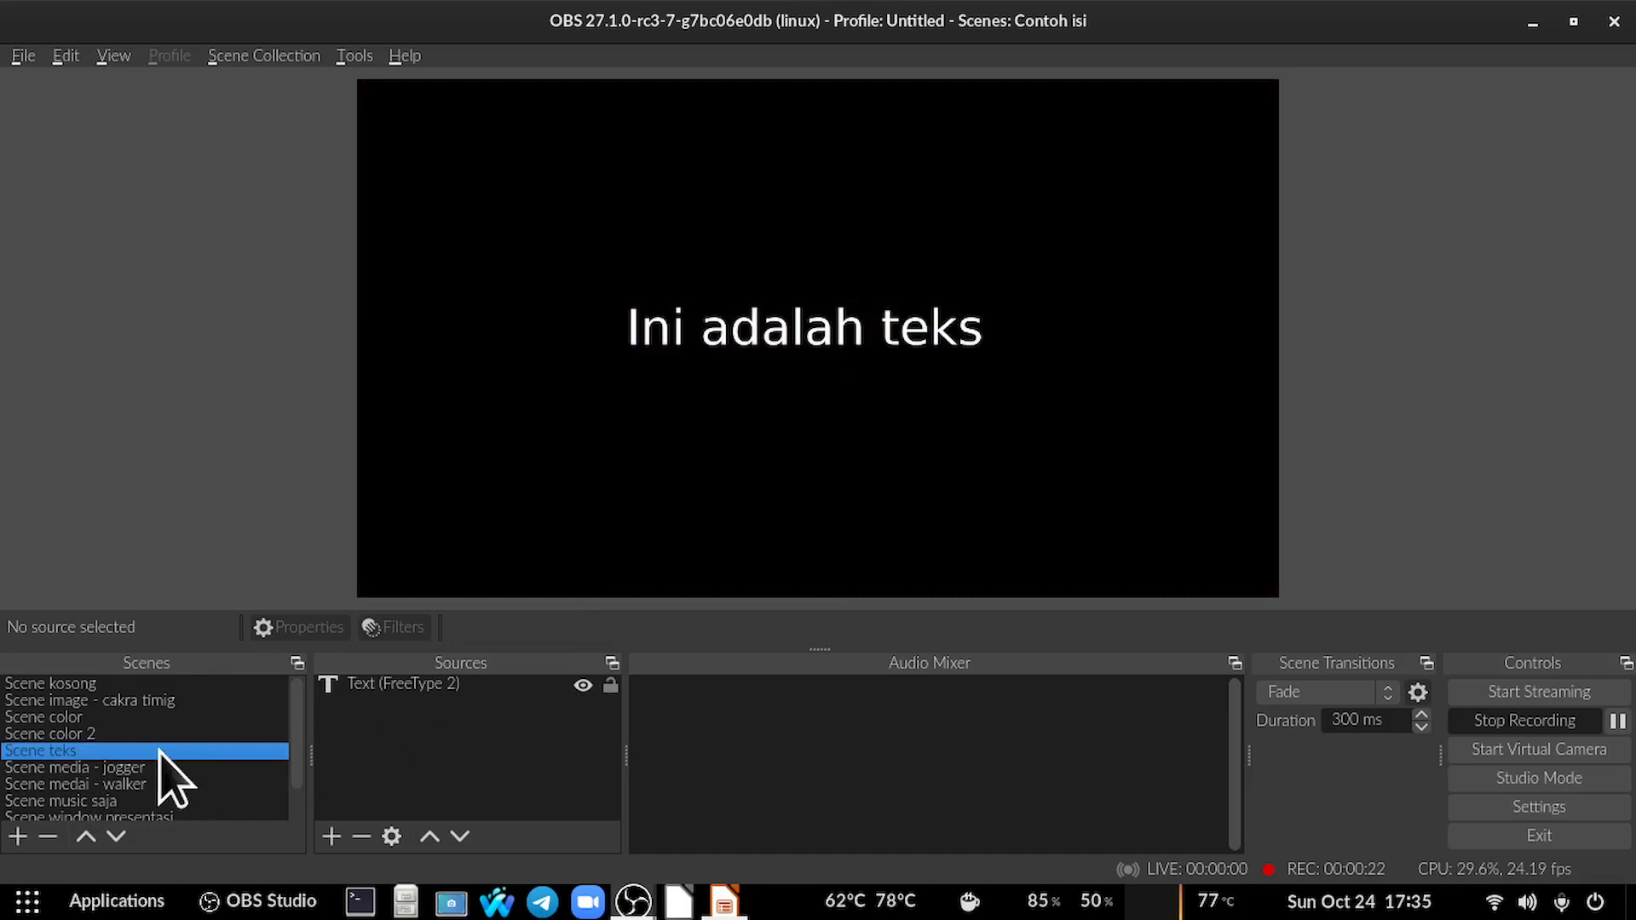
left_click(111, 767)
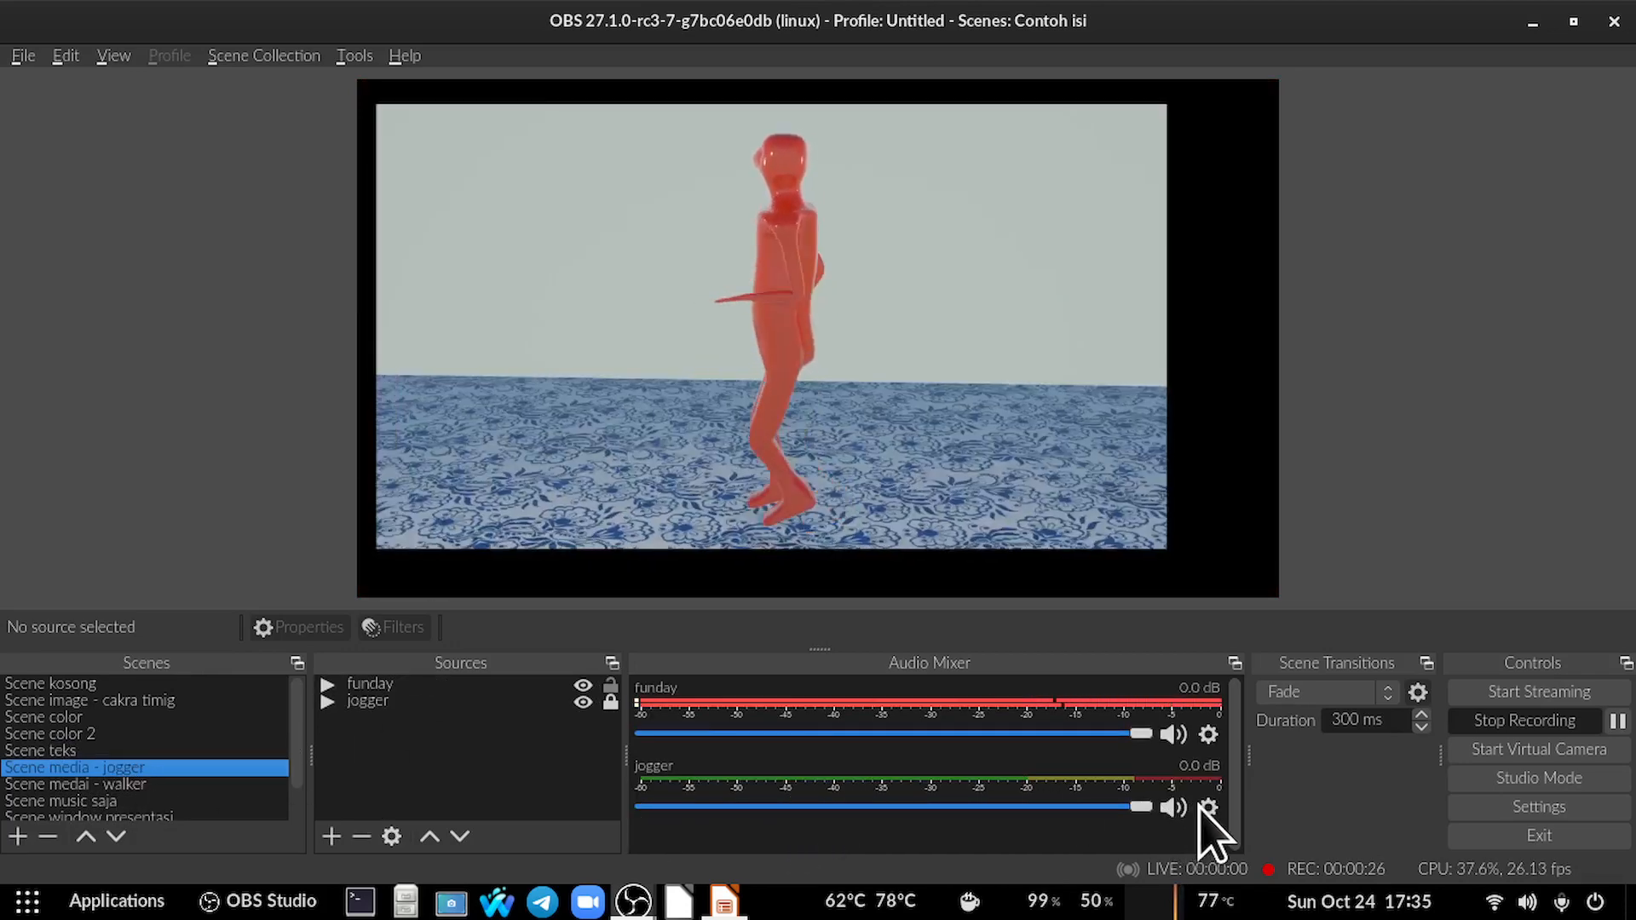
Toggle the funday source's audio monitoring to Monitor Off and back to Monitor and Output in the advanced audio properties.
left_click(1208, 734)
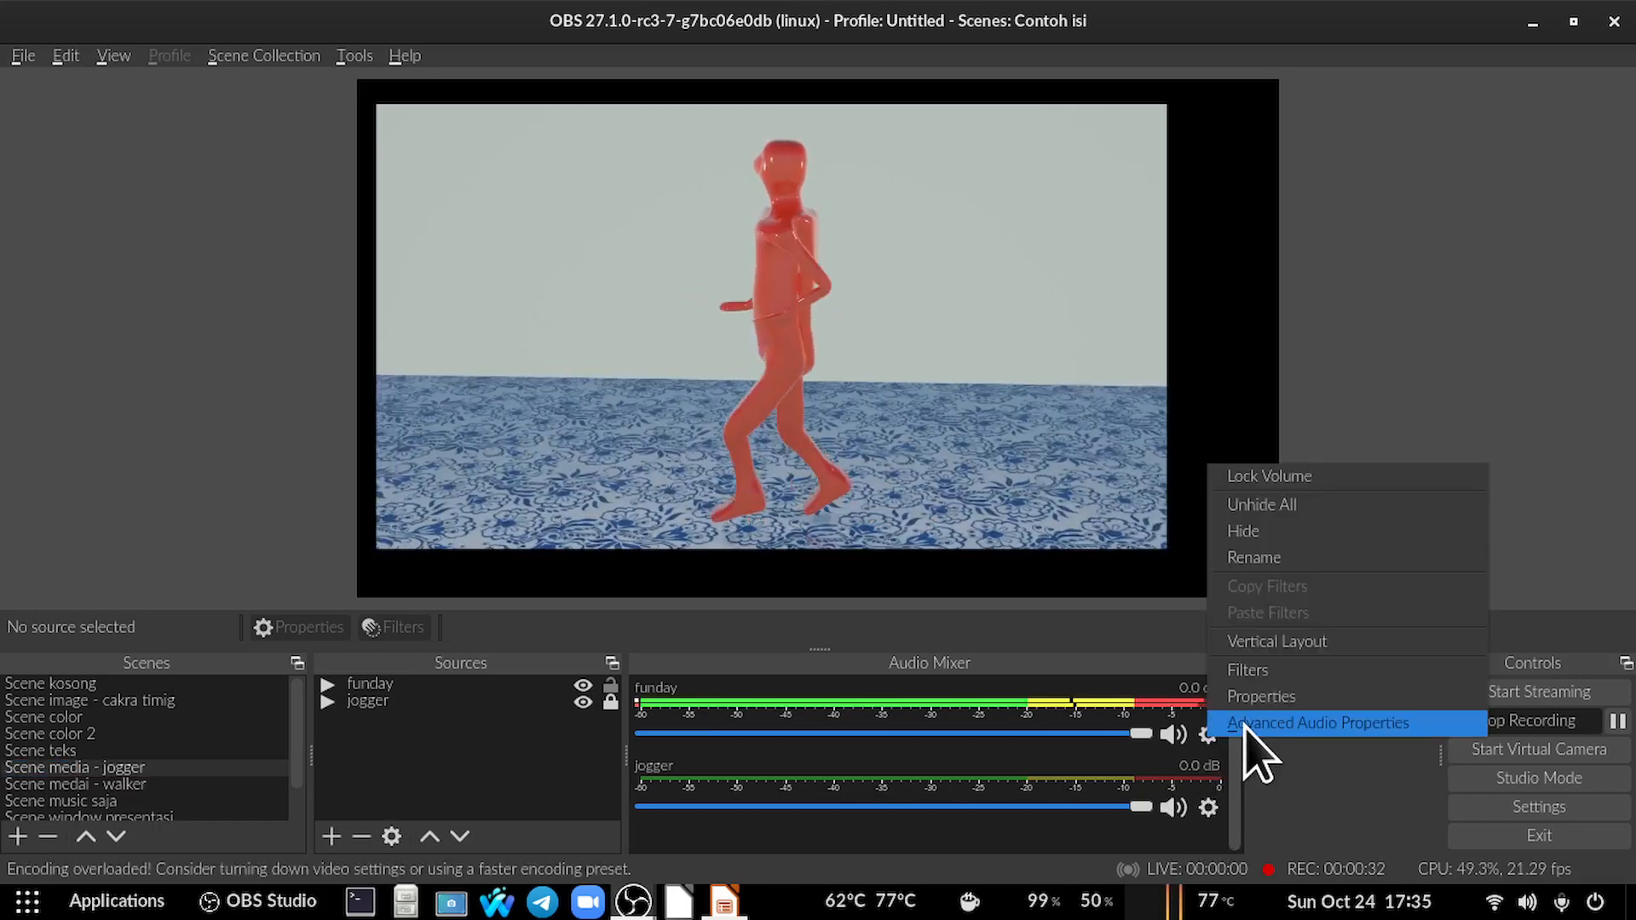
left_click(1252, 756)
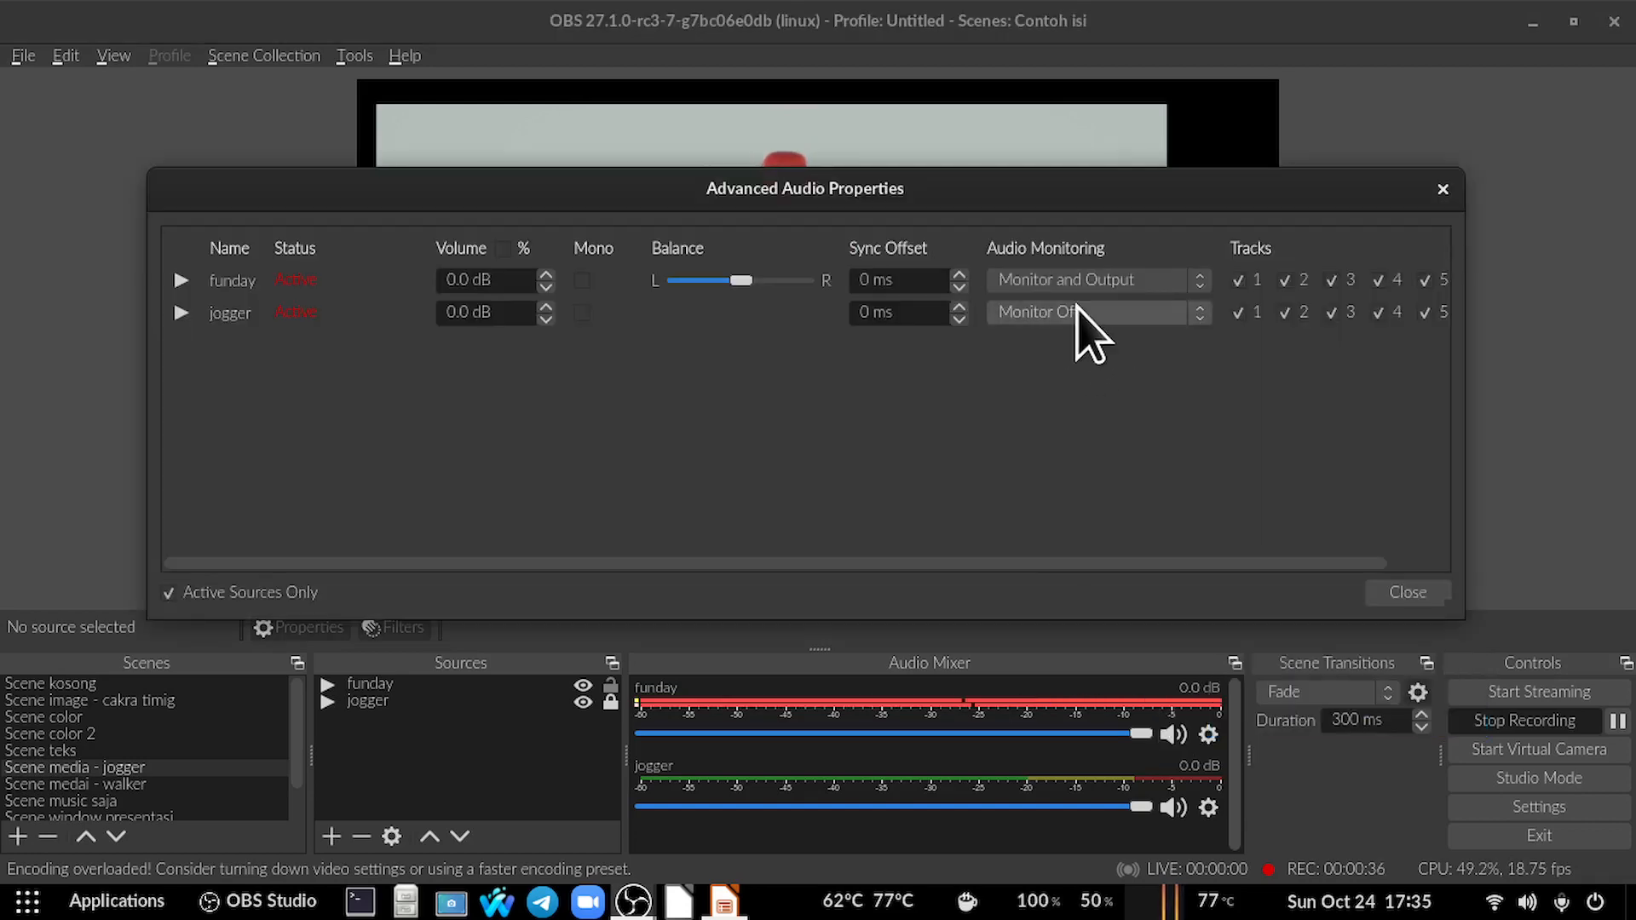
left_click(1078, 279)
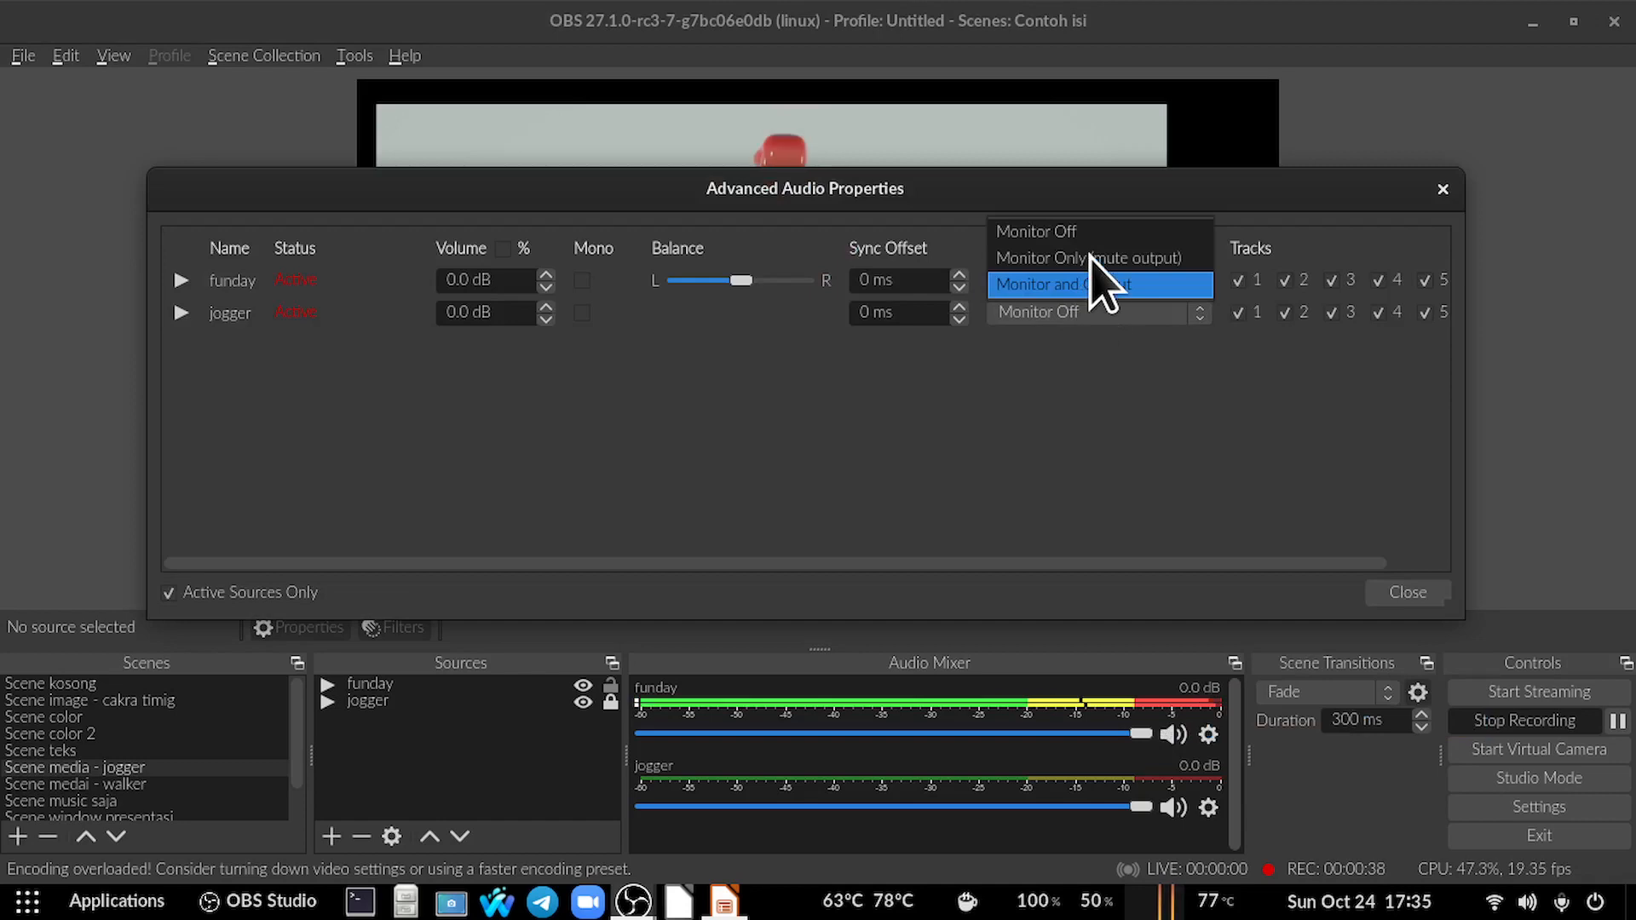
left_click(1103, 225)
left_click(1108, 278)
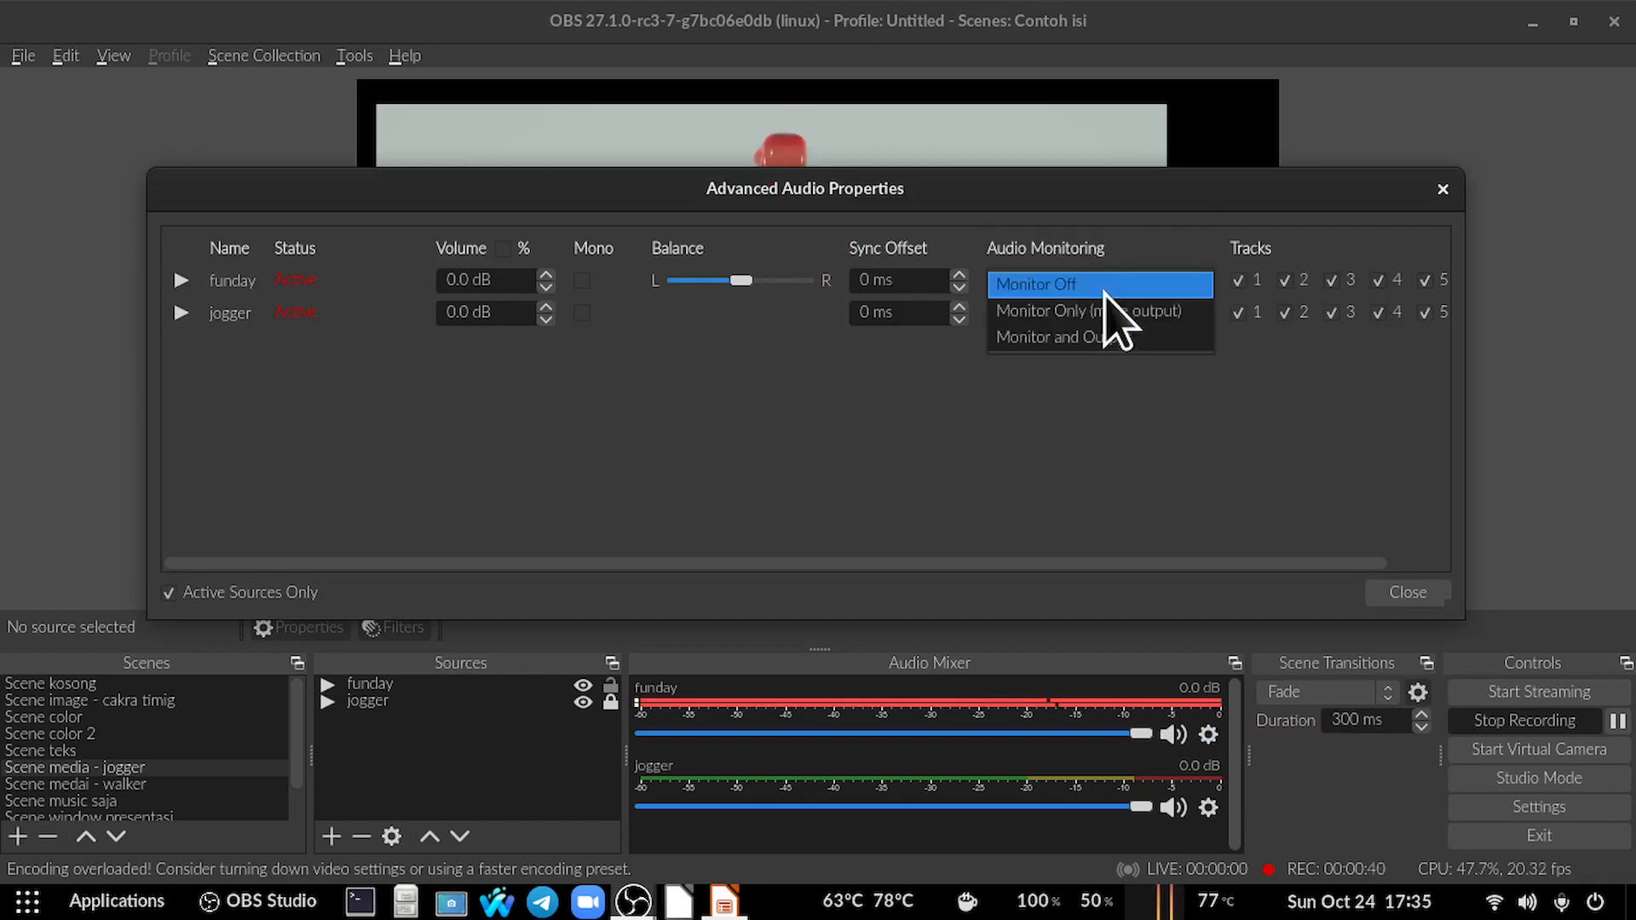
left_click(1114, 337)
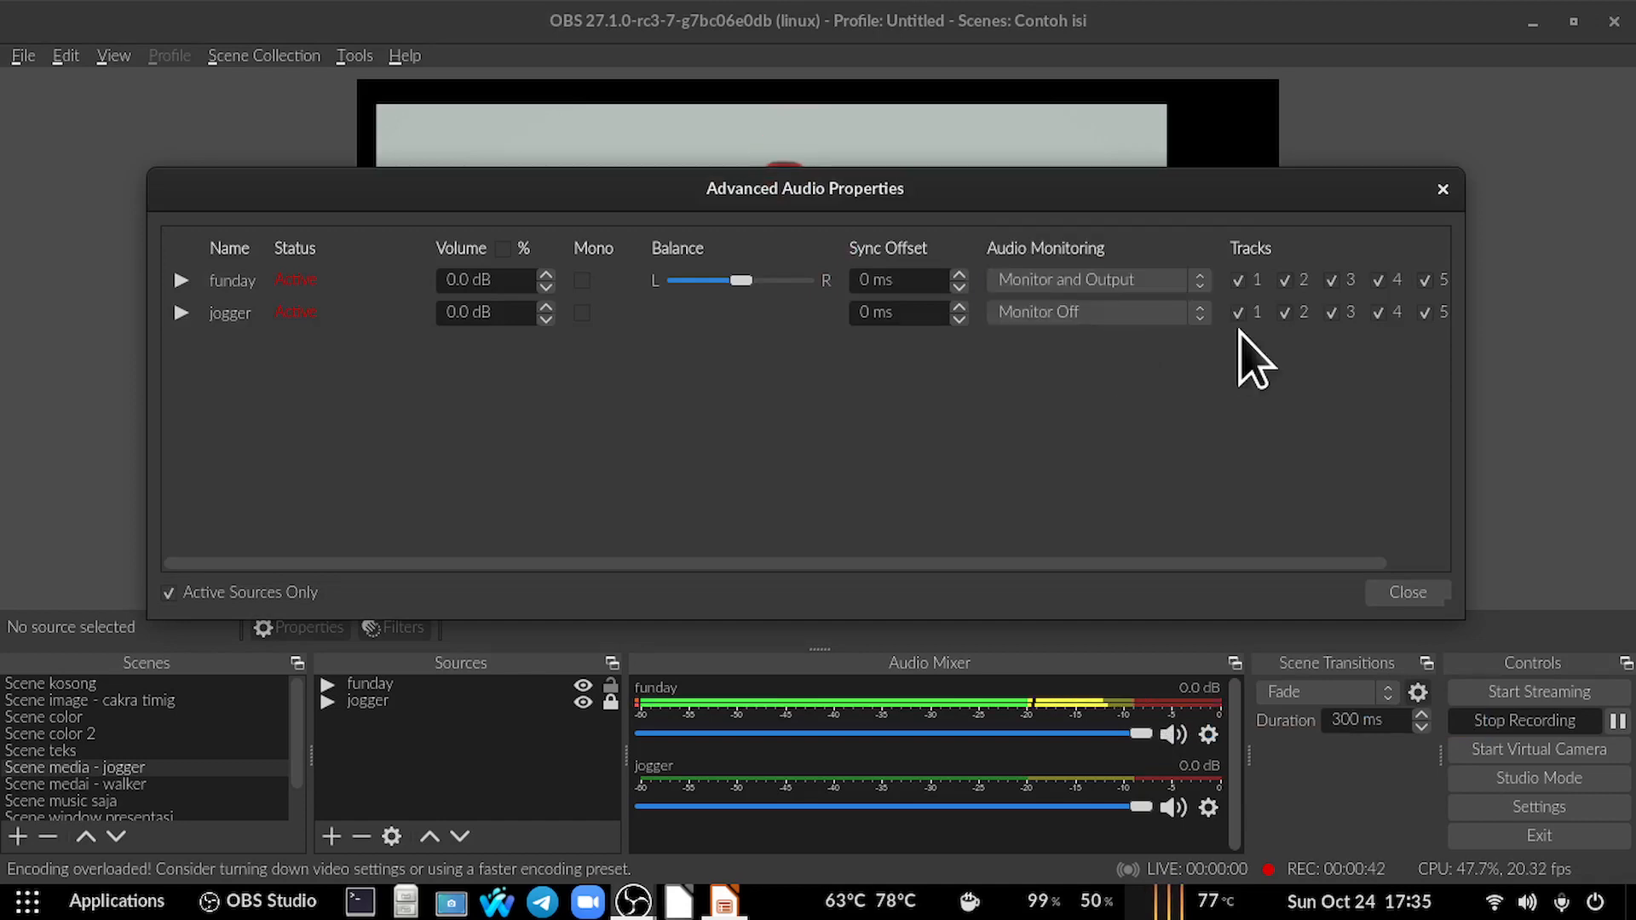
left_click(1442, 189)
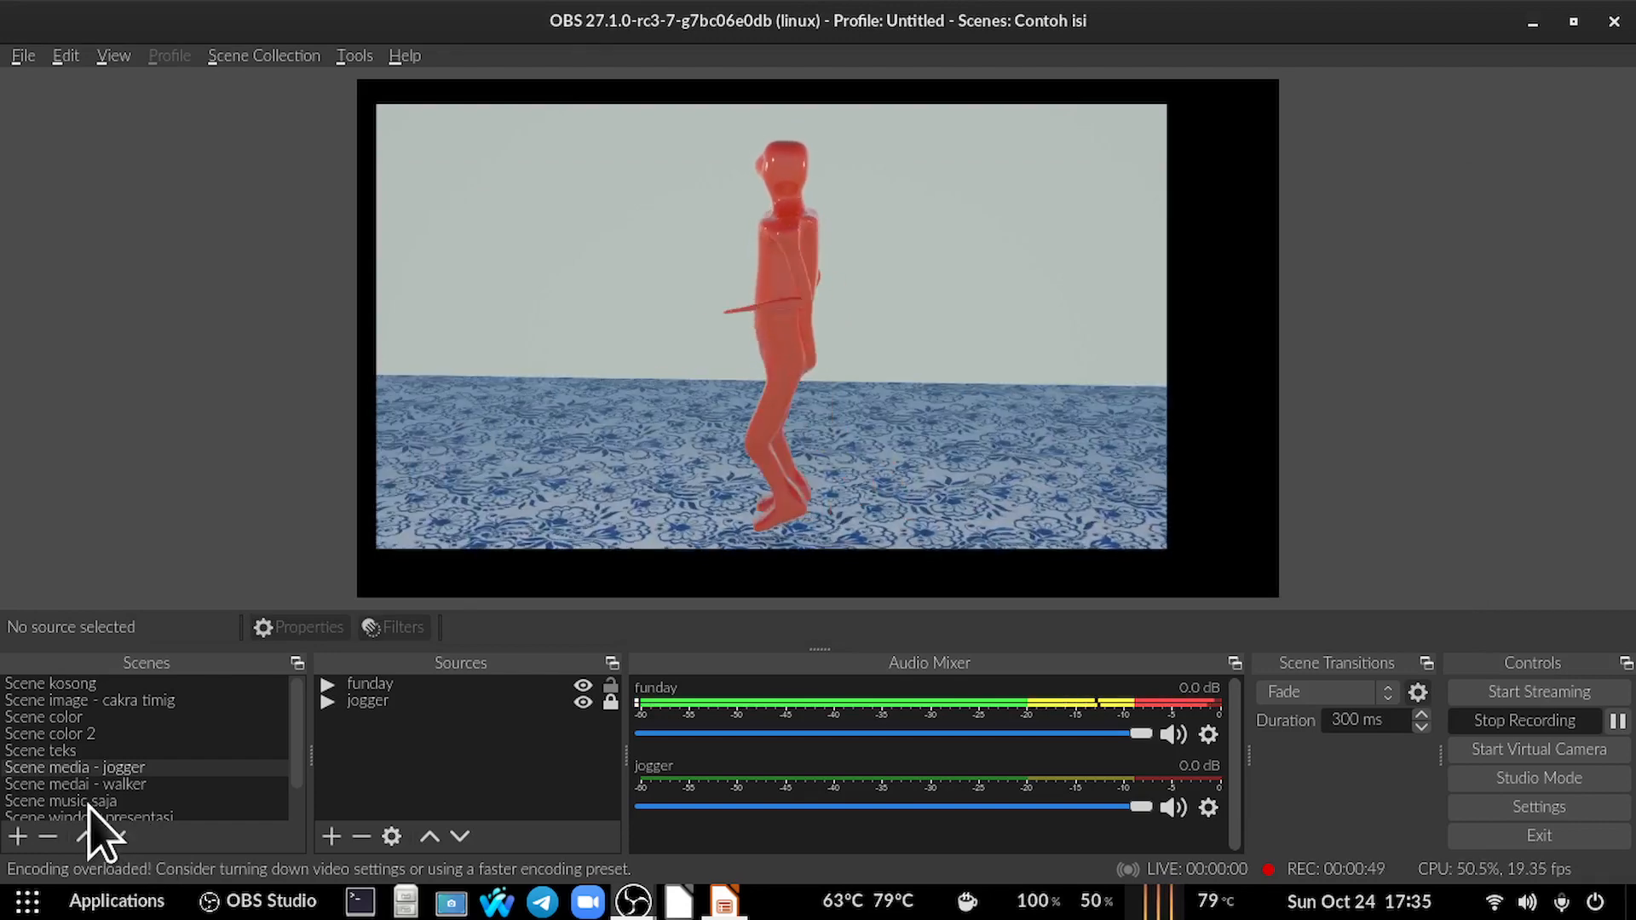
Transition to Scene medai - walker, Scene music saja and Scene window presentasi in turn.
left_click(92, 785)
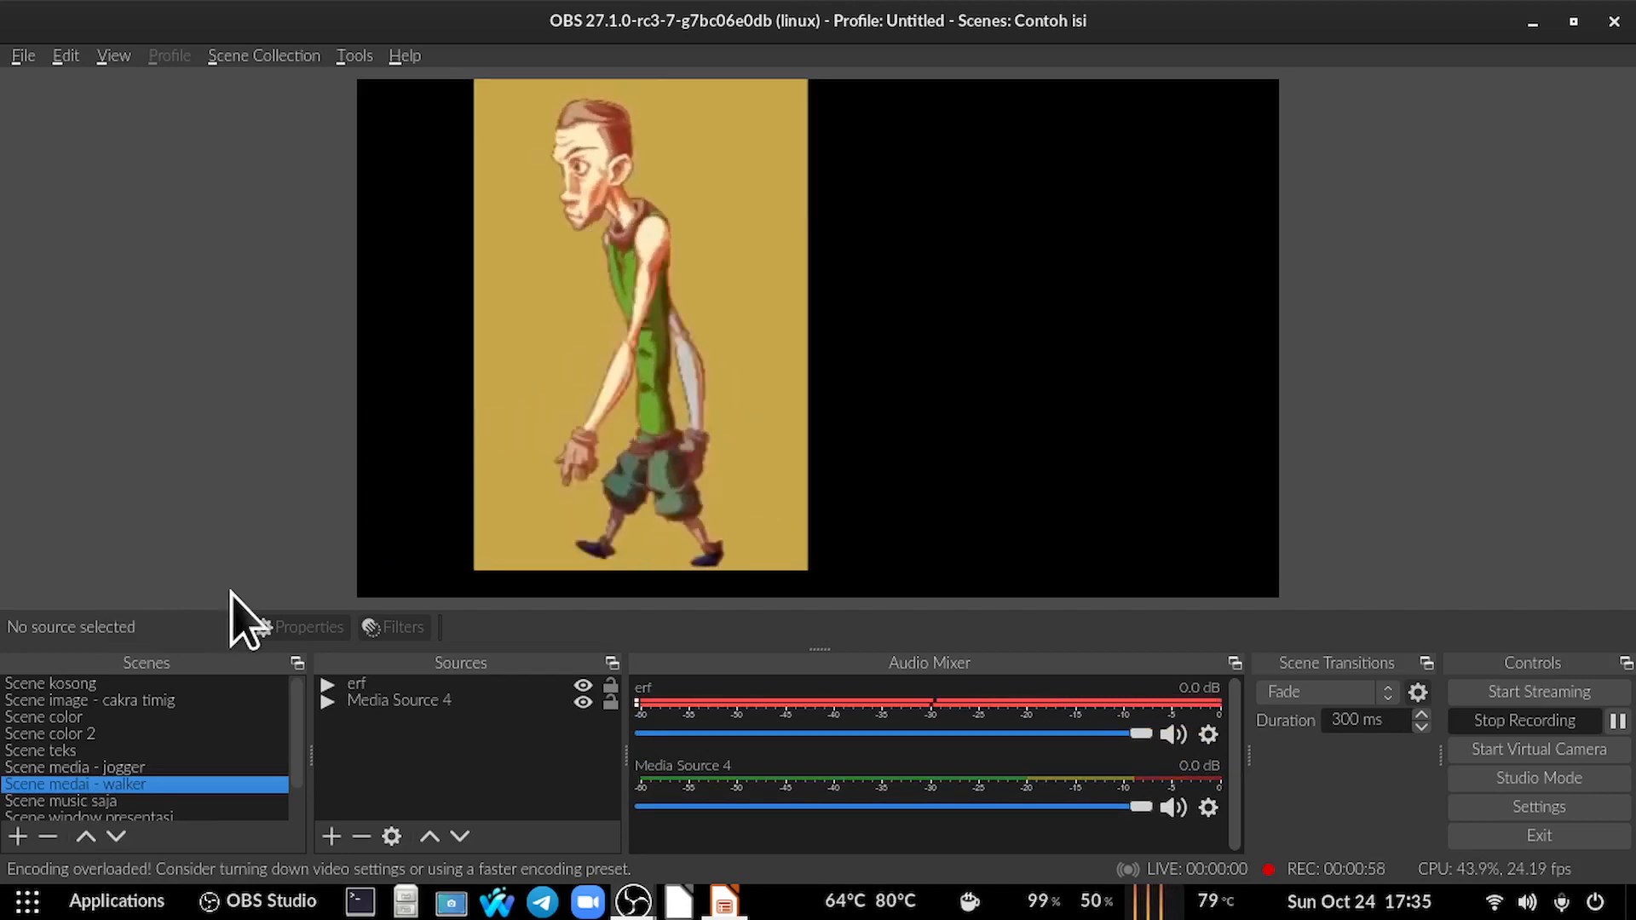
left_click(86, 802)
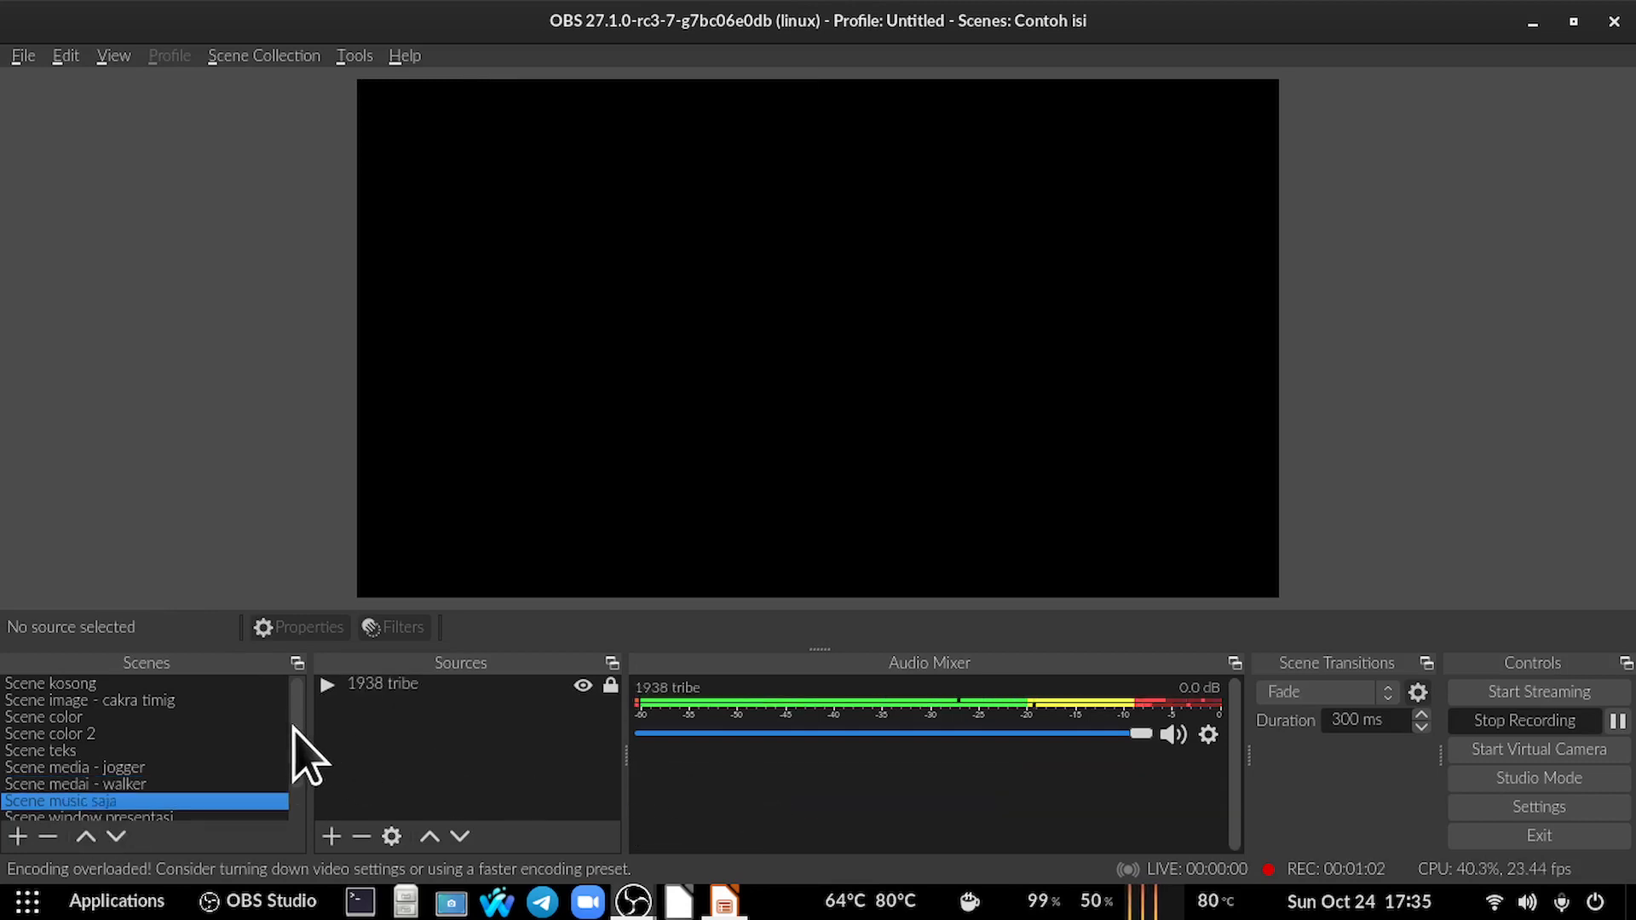
left_click_drag(302, 729, 300, 771)
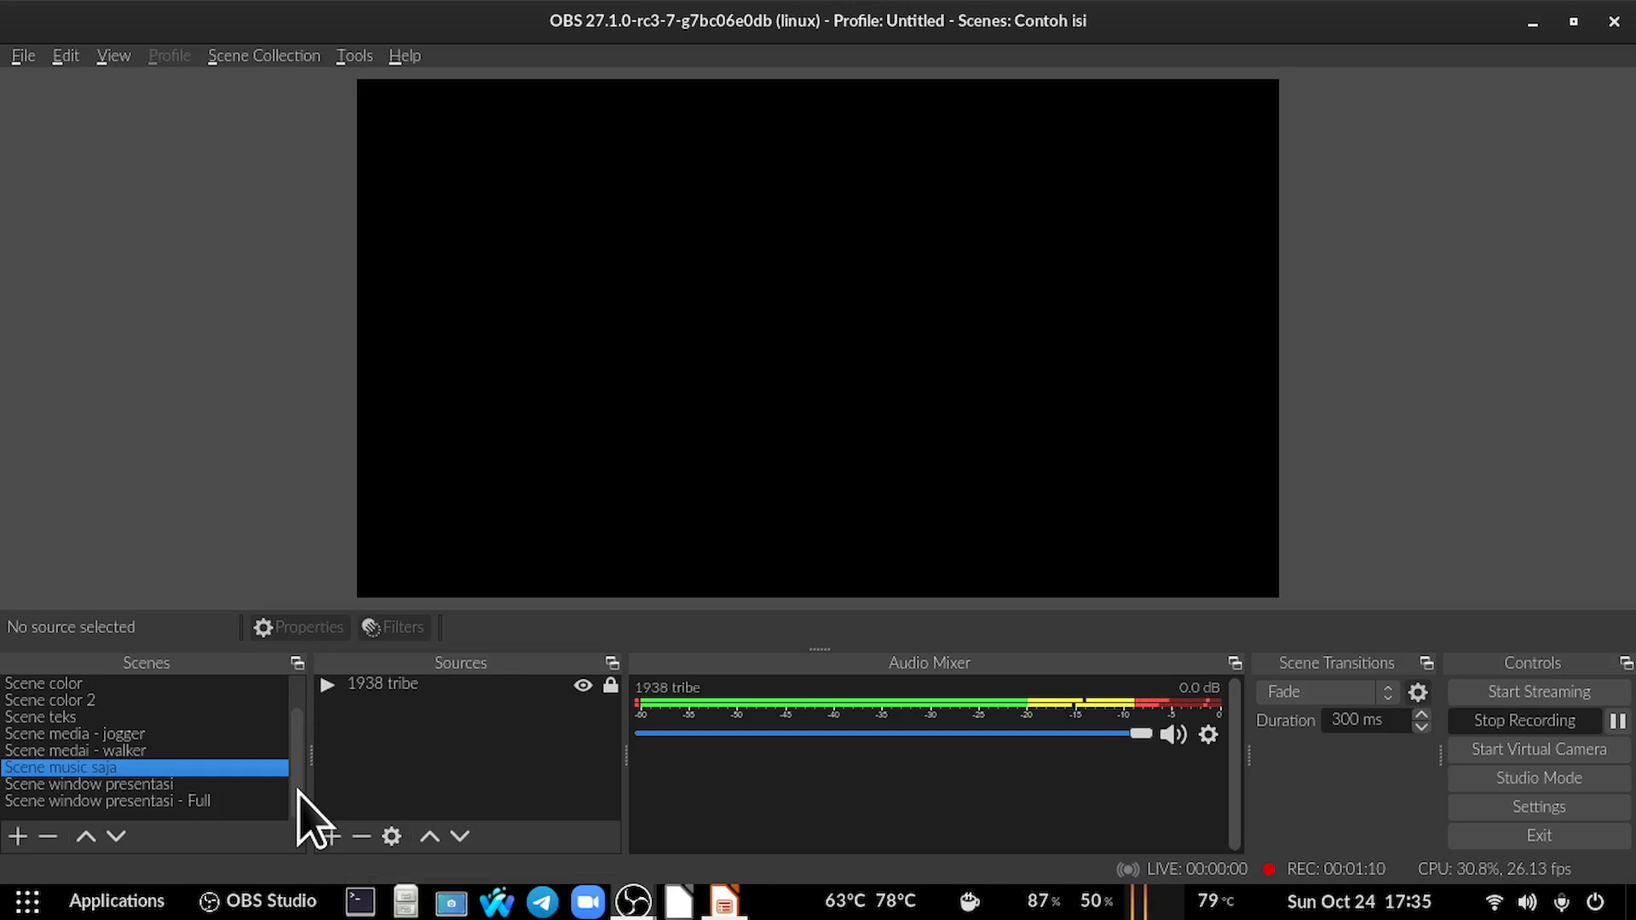
left_click(128, 784)
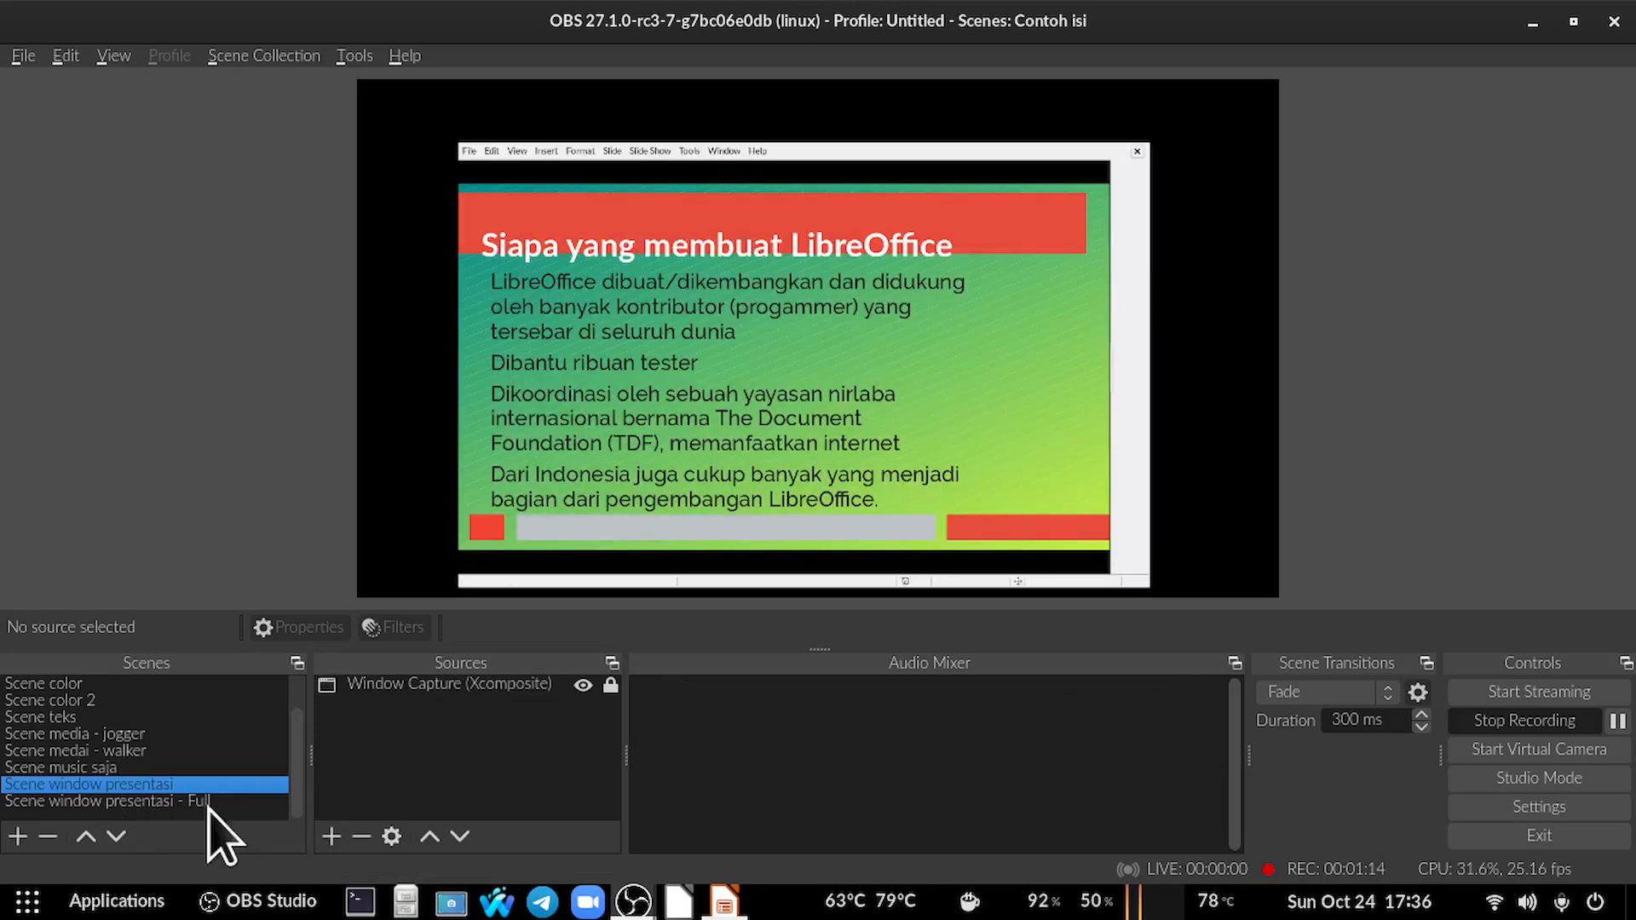
Switch to LibreOffice Impress and advance the captured presentation two slides, to the one about LibreOffice users.
left_click(723, 901)
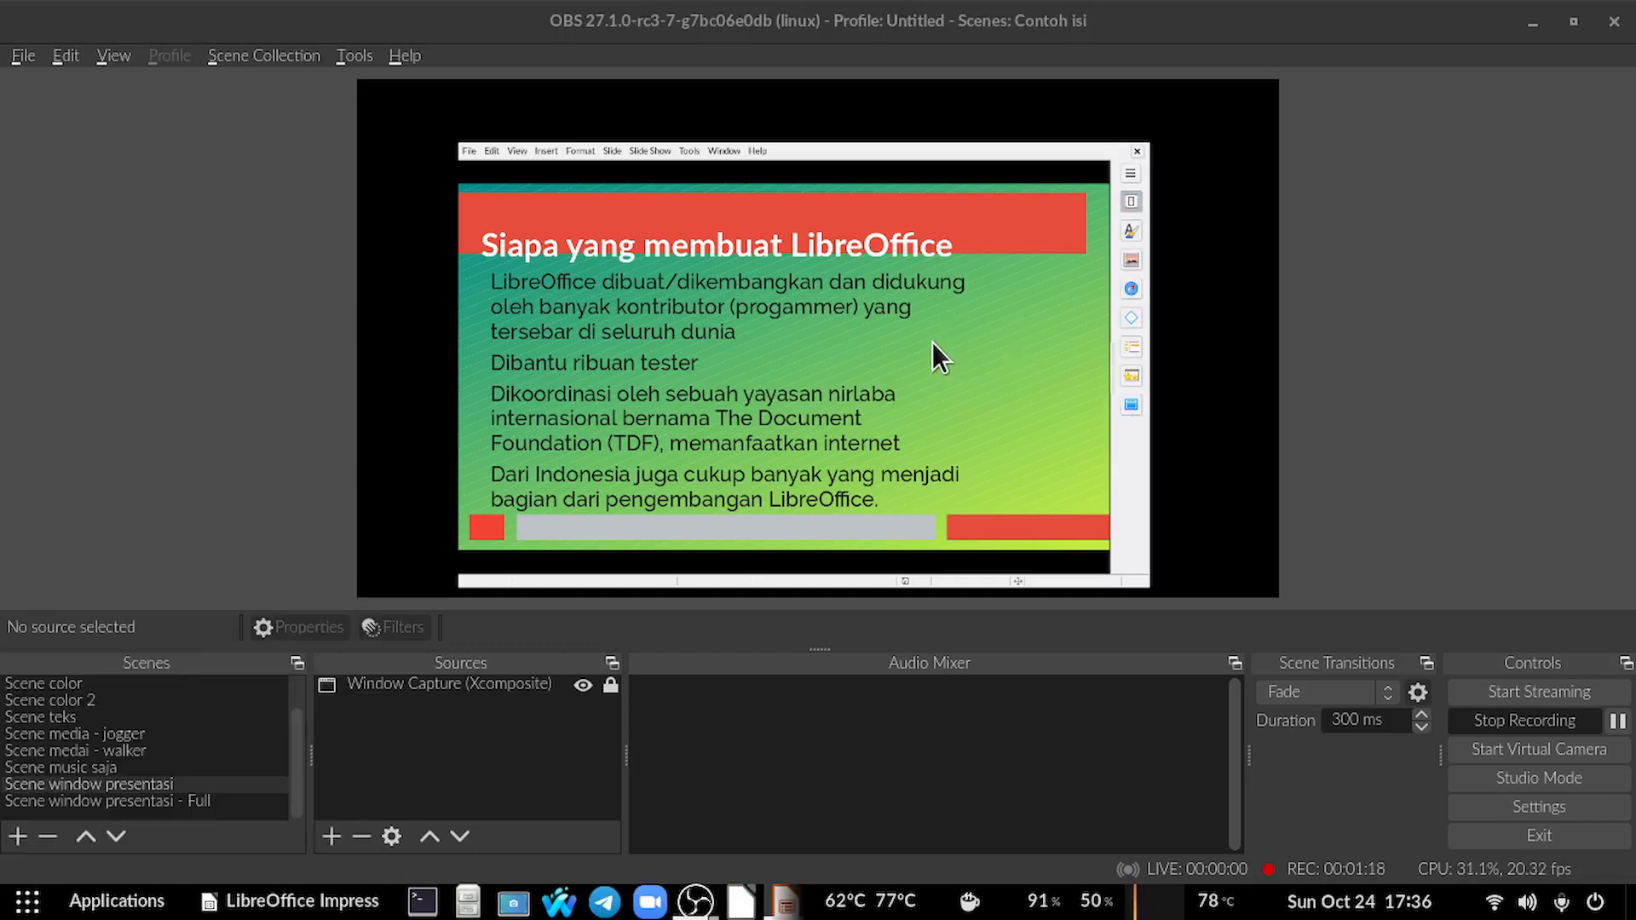
key("Right")
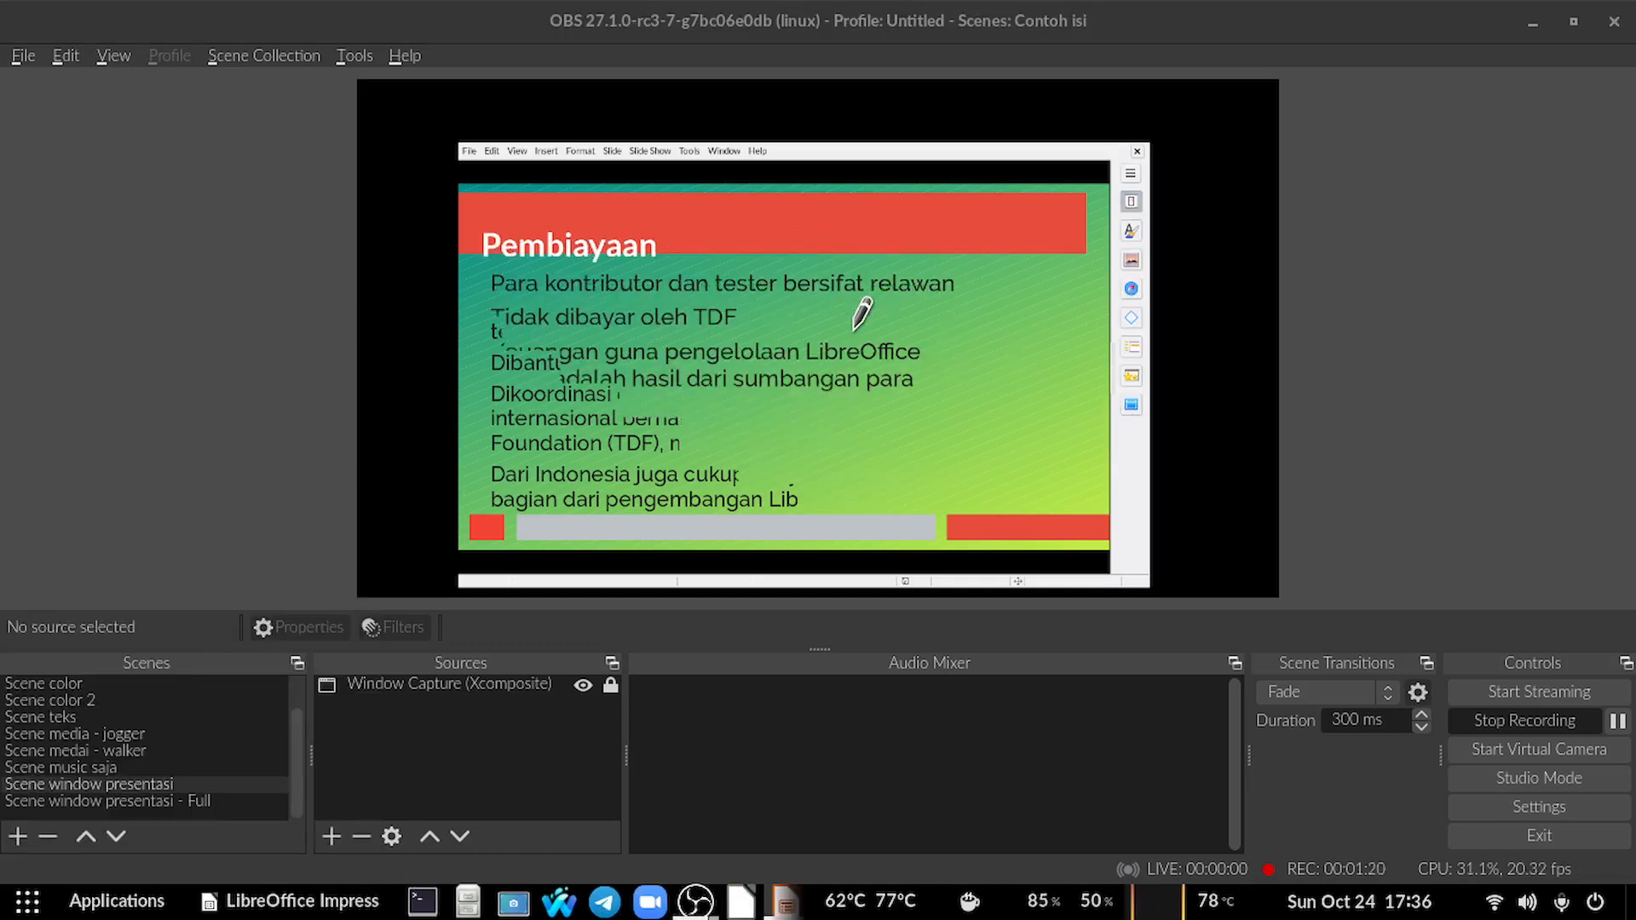
key("Right")
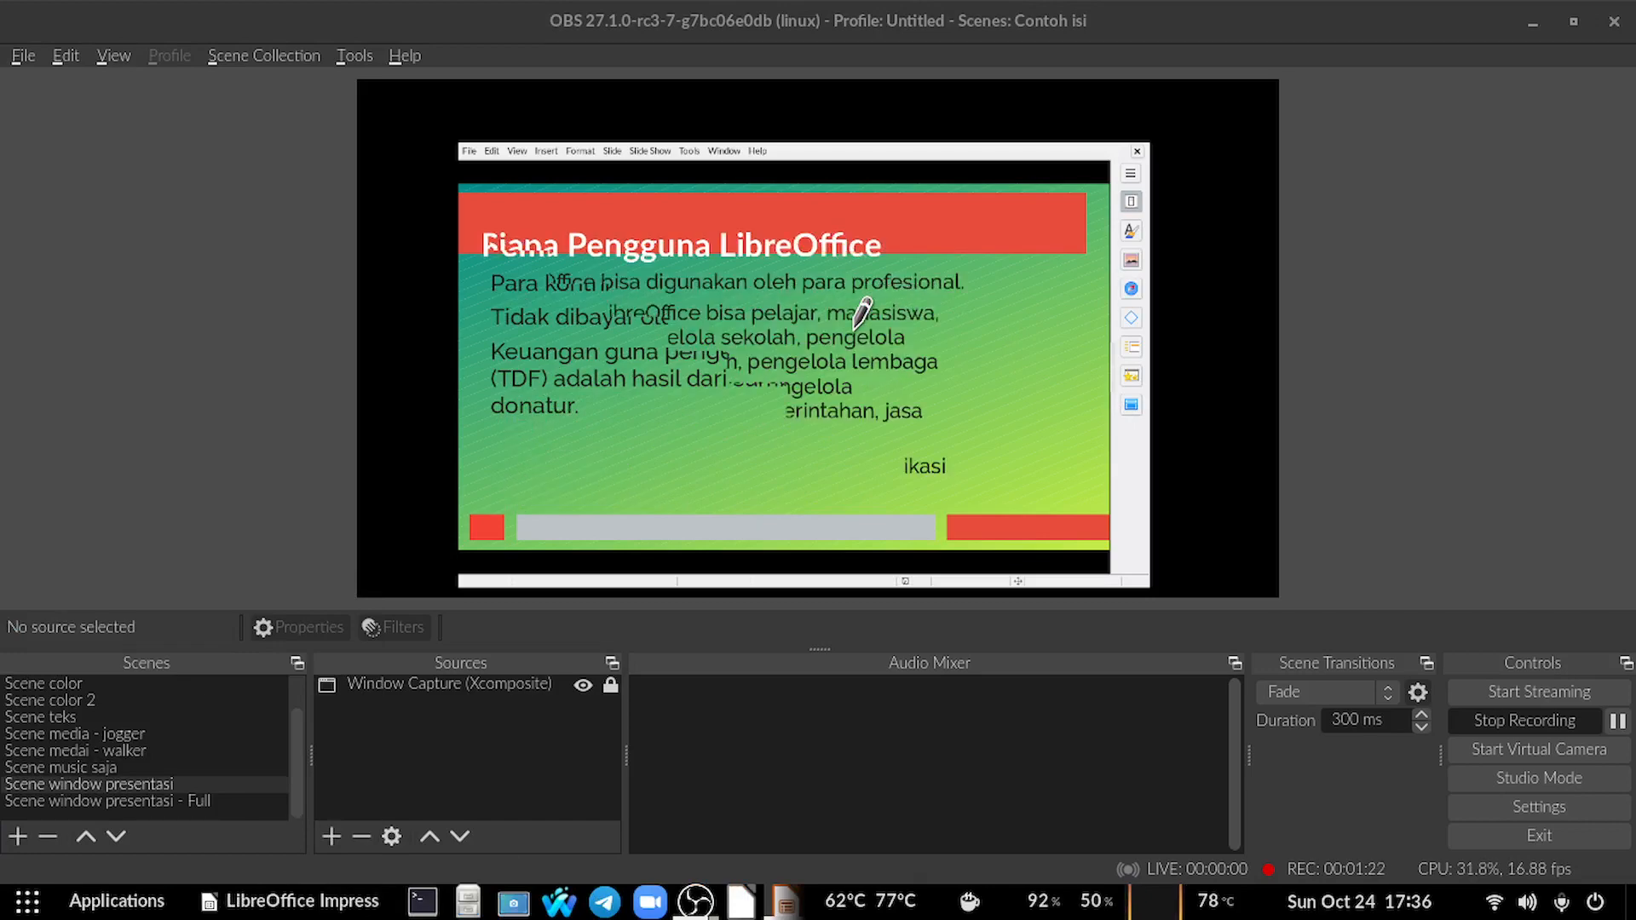
Transition to Scene window presentasi - Full, advance the captured Impress presentation two slides, and stop the recording.
left_click(118, 802)
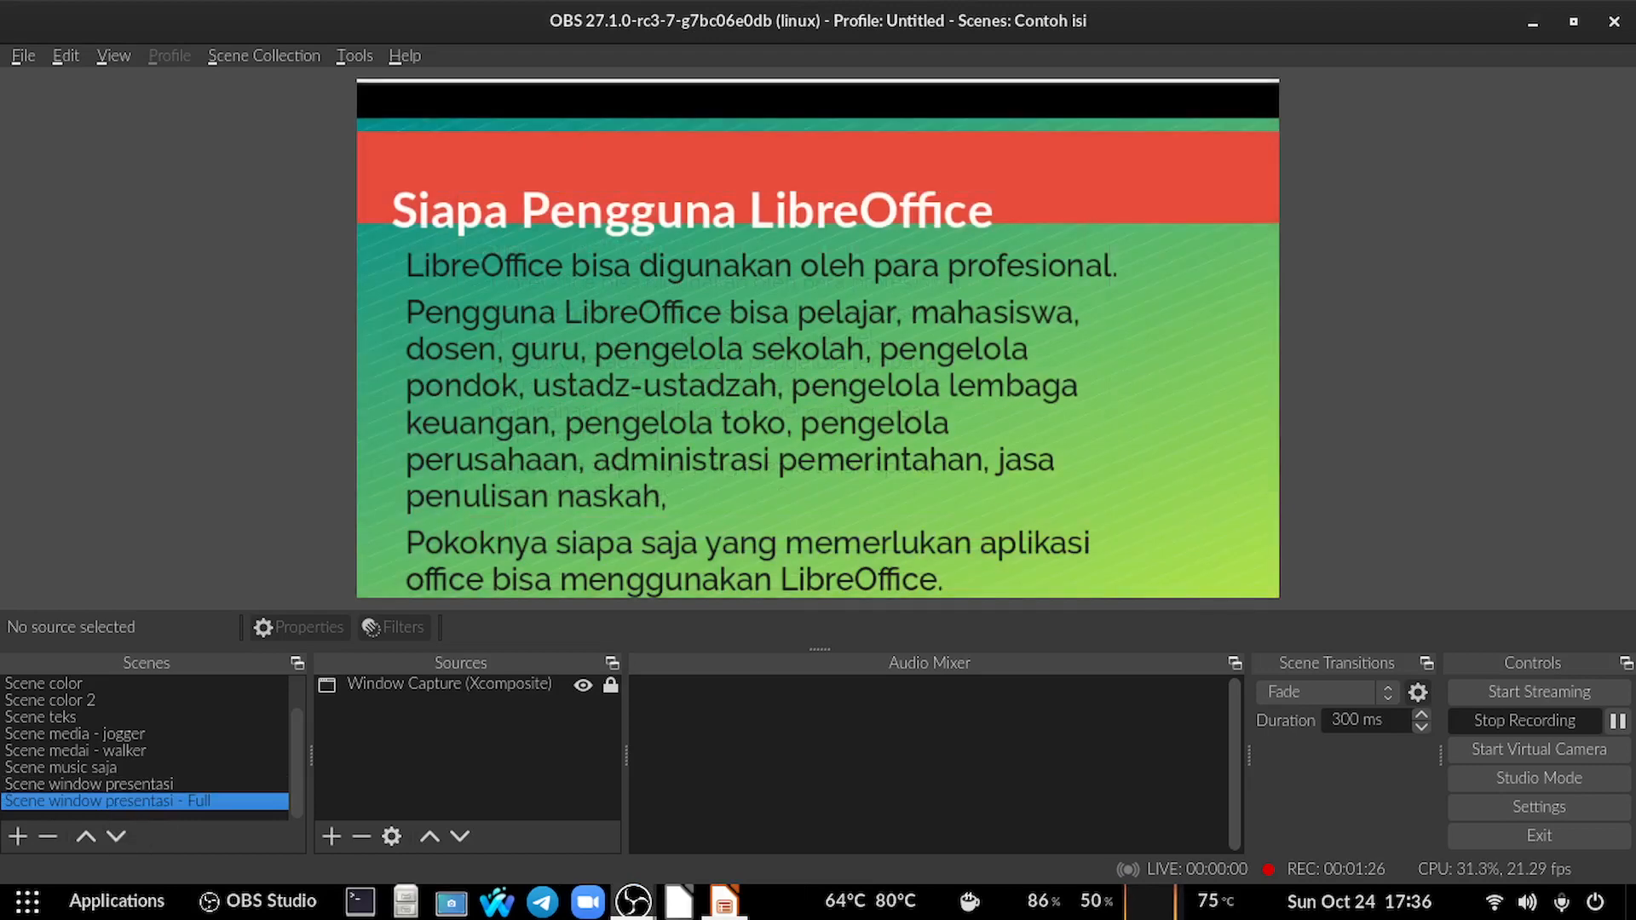
key("Right")
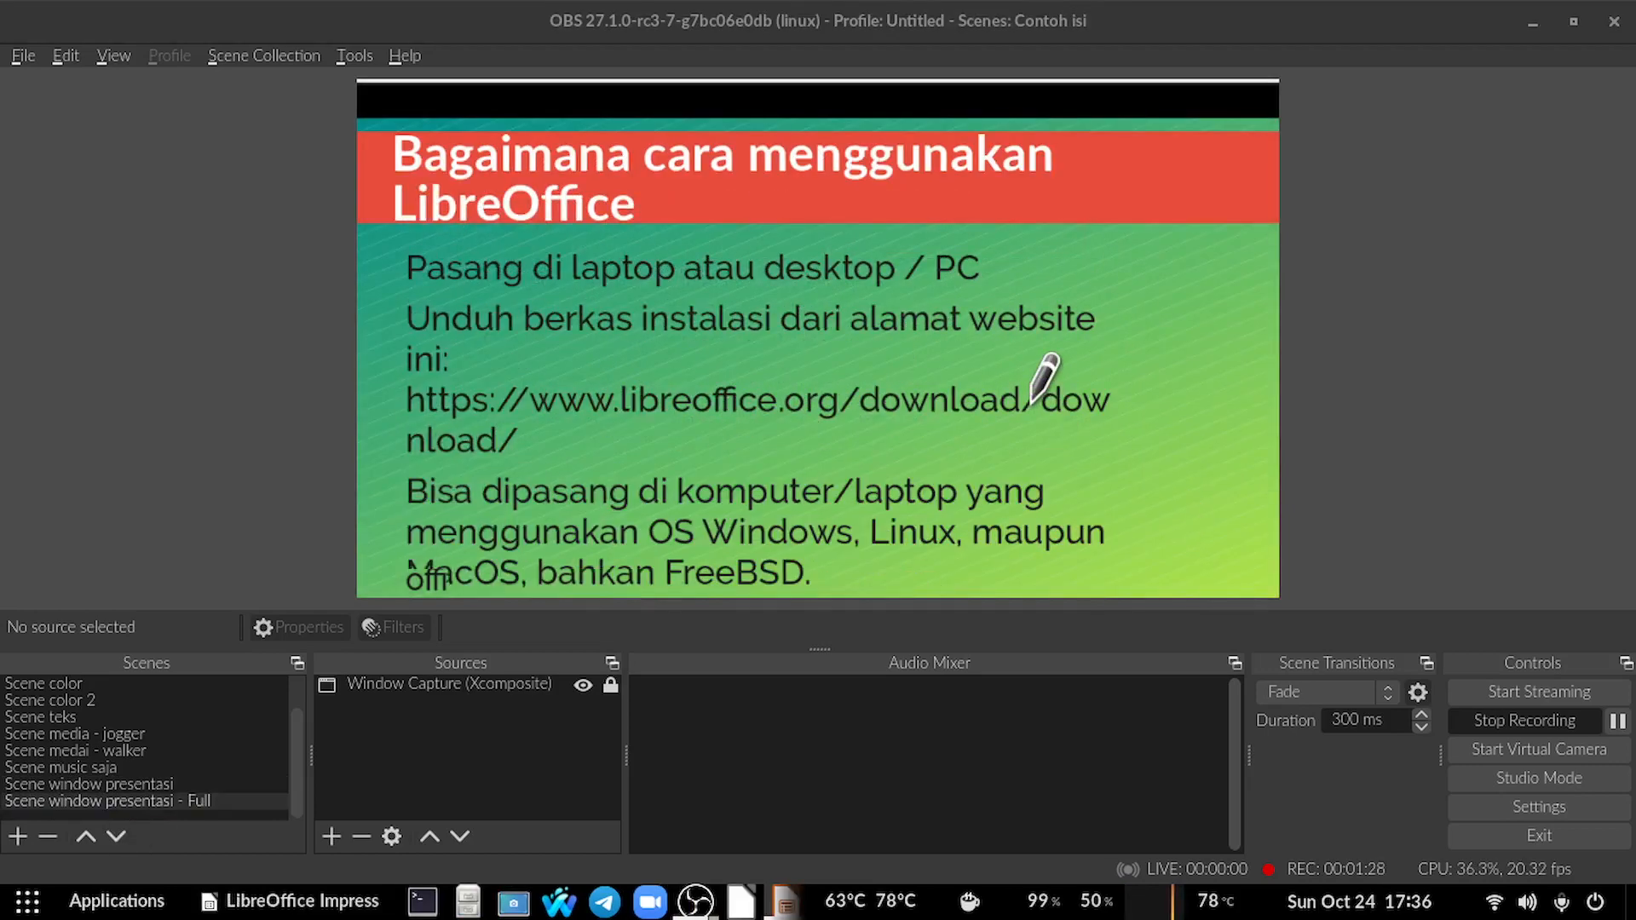
key("Right")
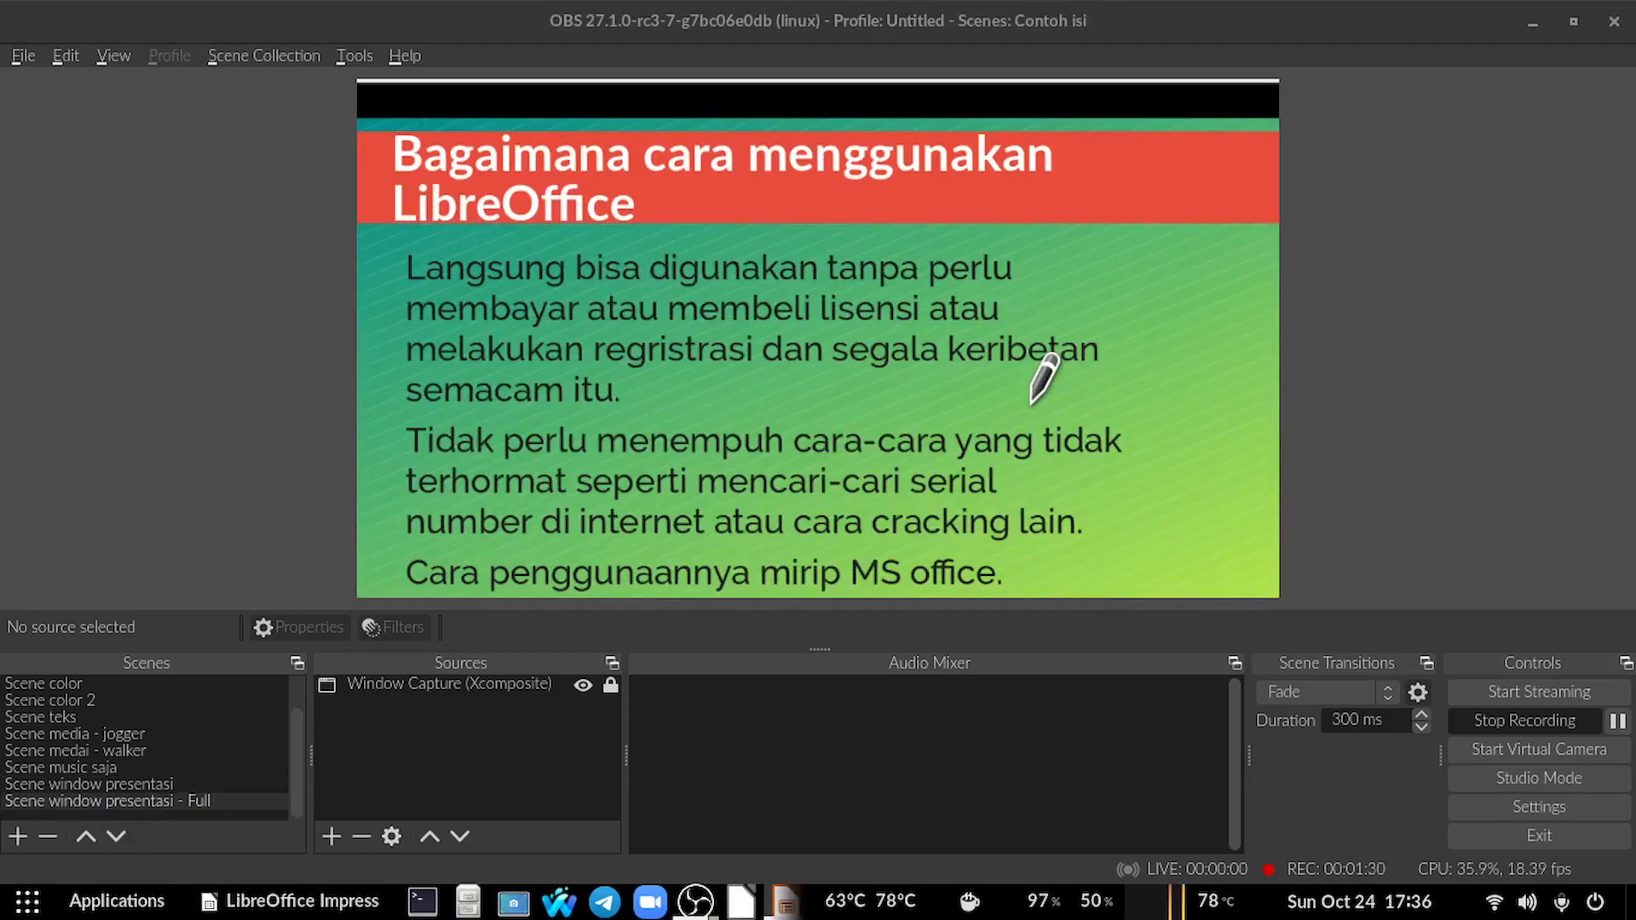
left_click(1512, 722)
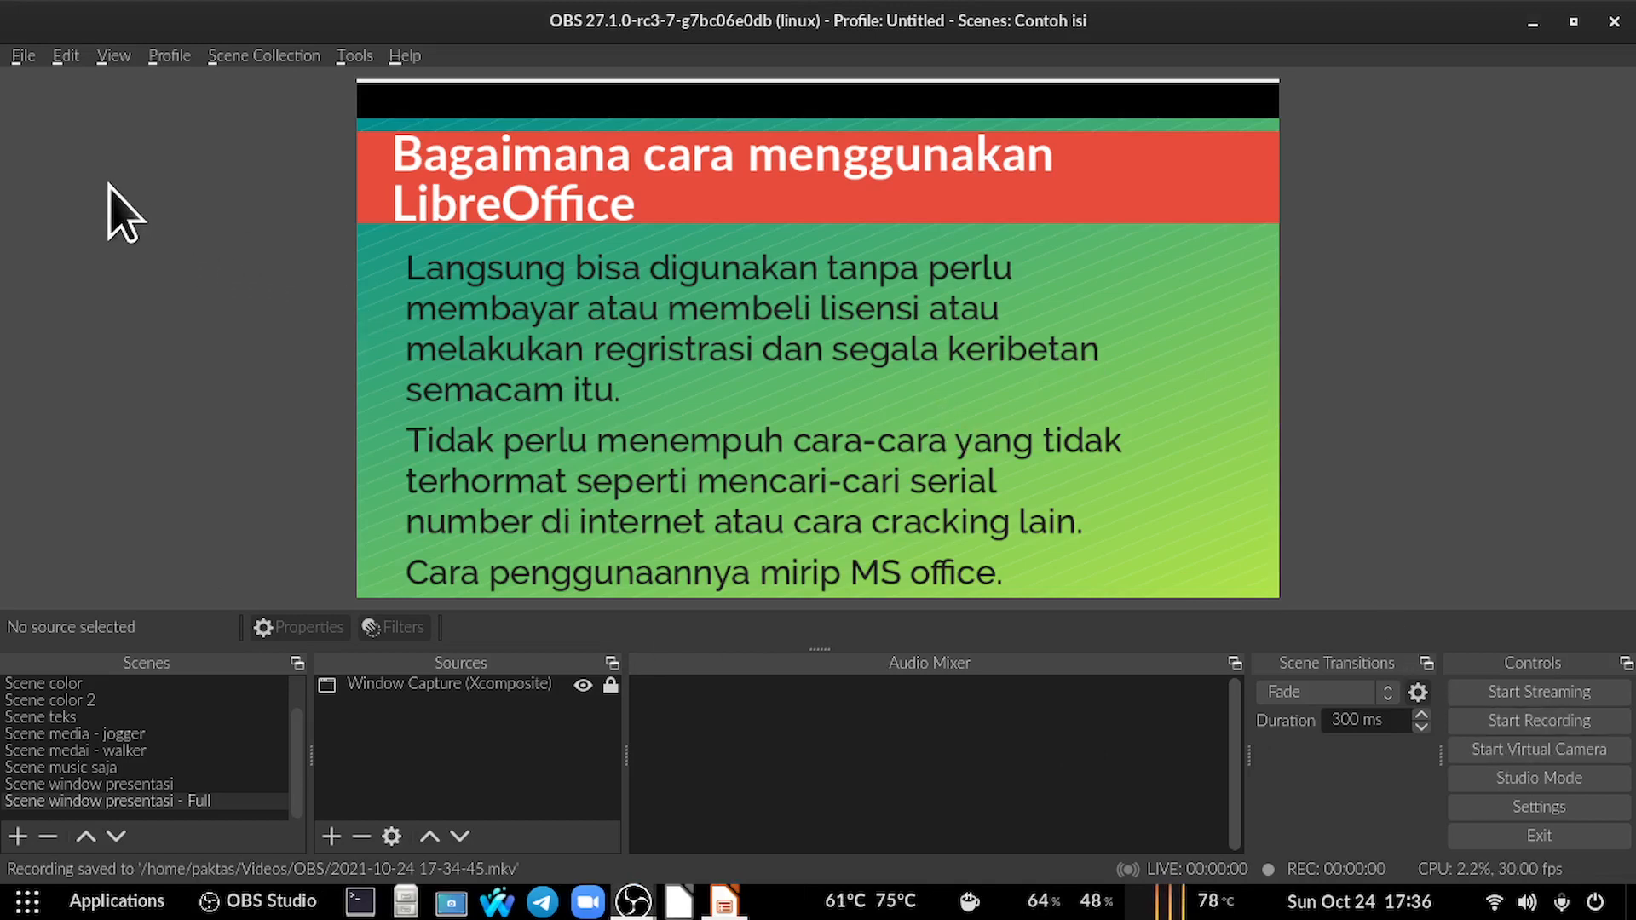
left_click(24, 54)
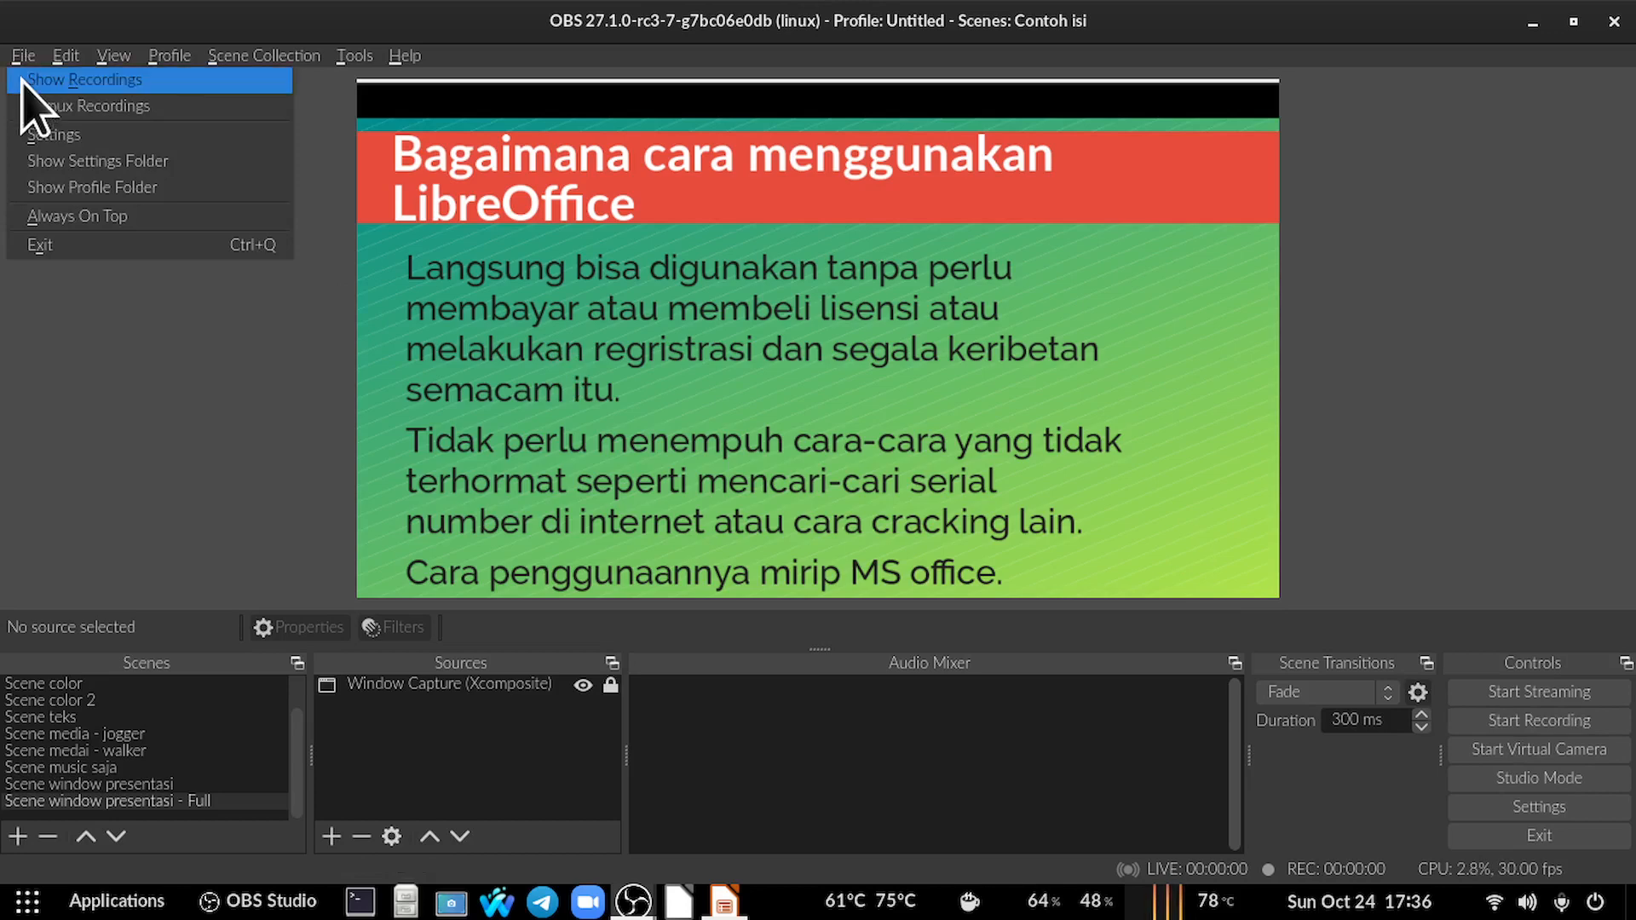
left_click(37, 79)
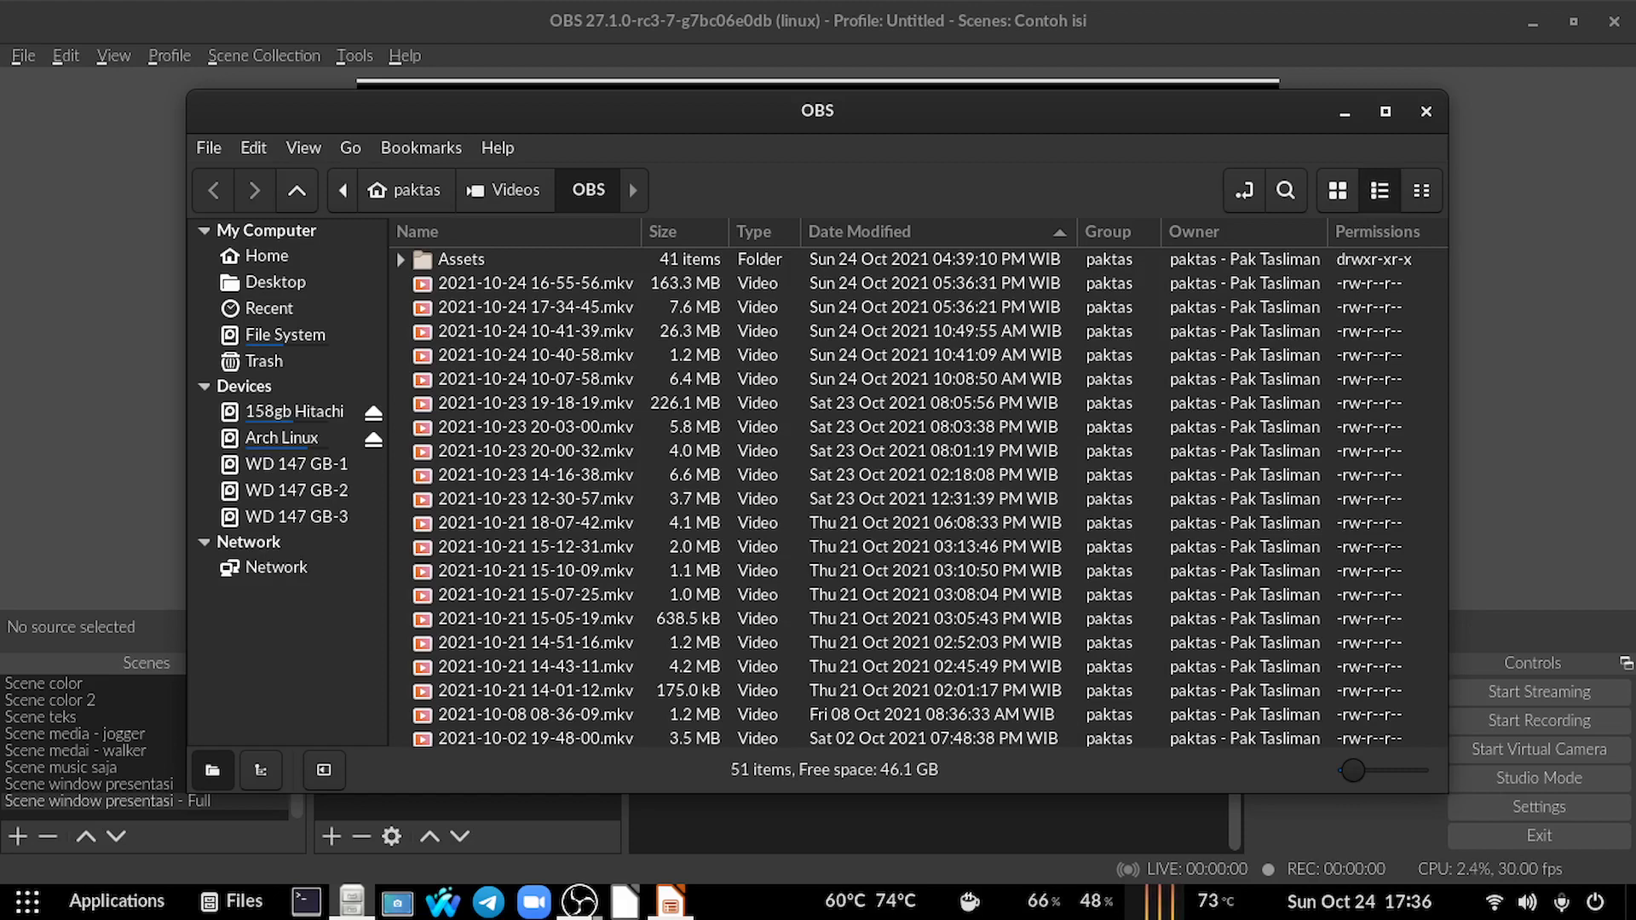
left_click(458, 268)
double_click(456, 283)
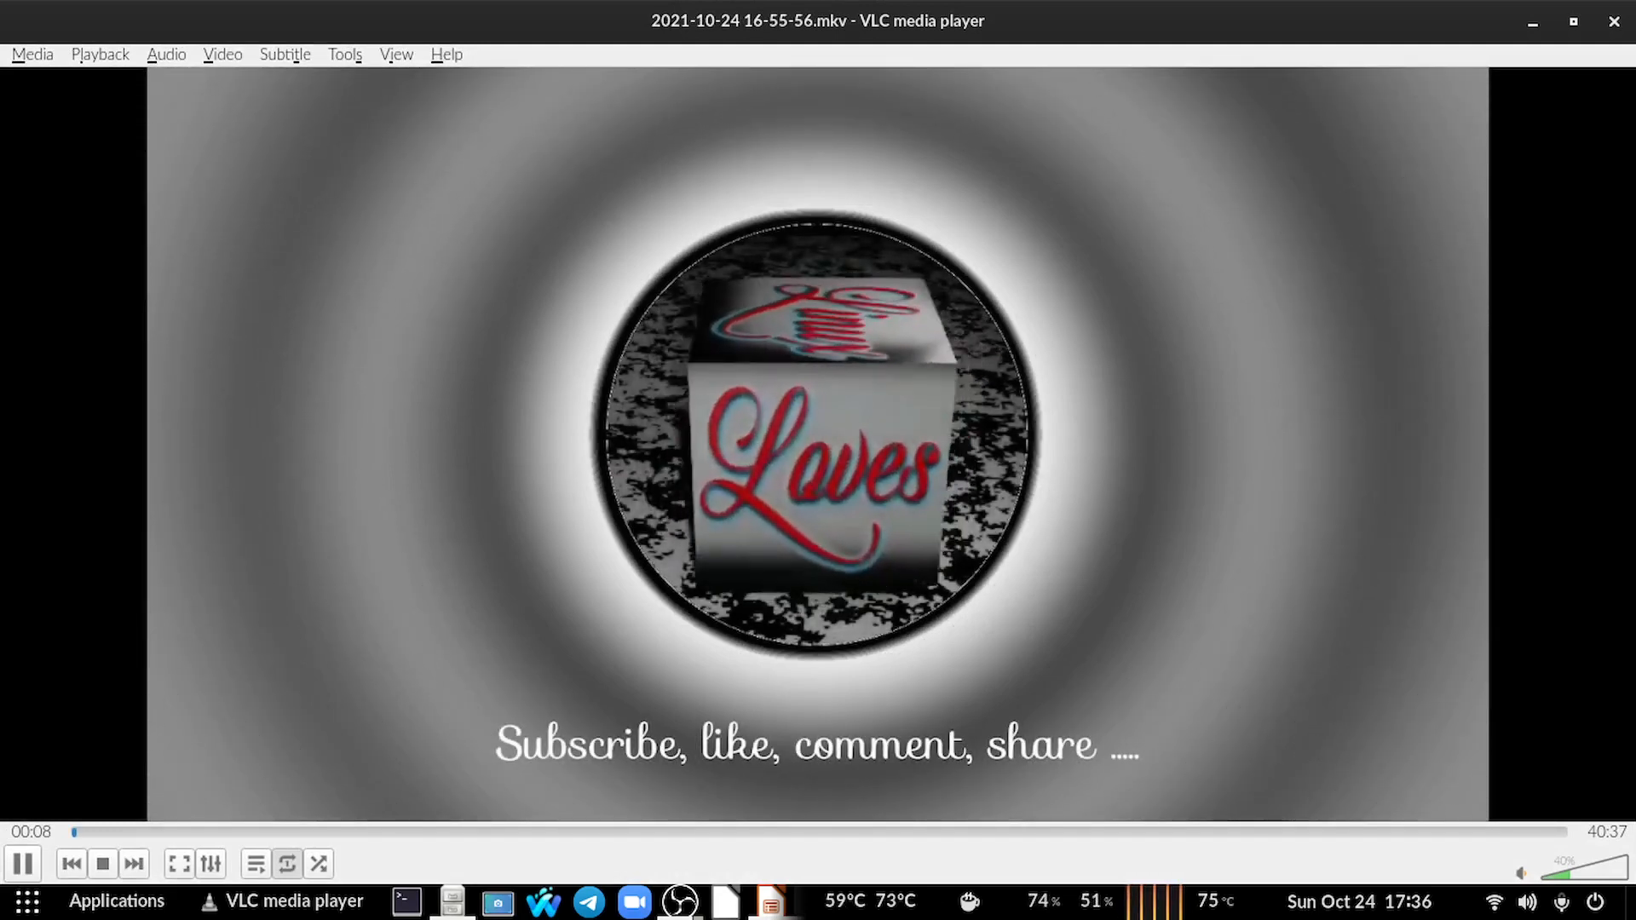
left_click(1612, 22)
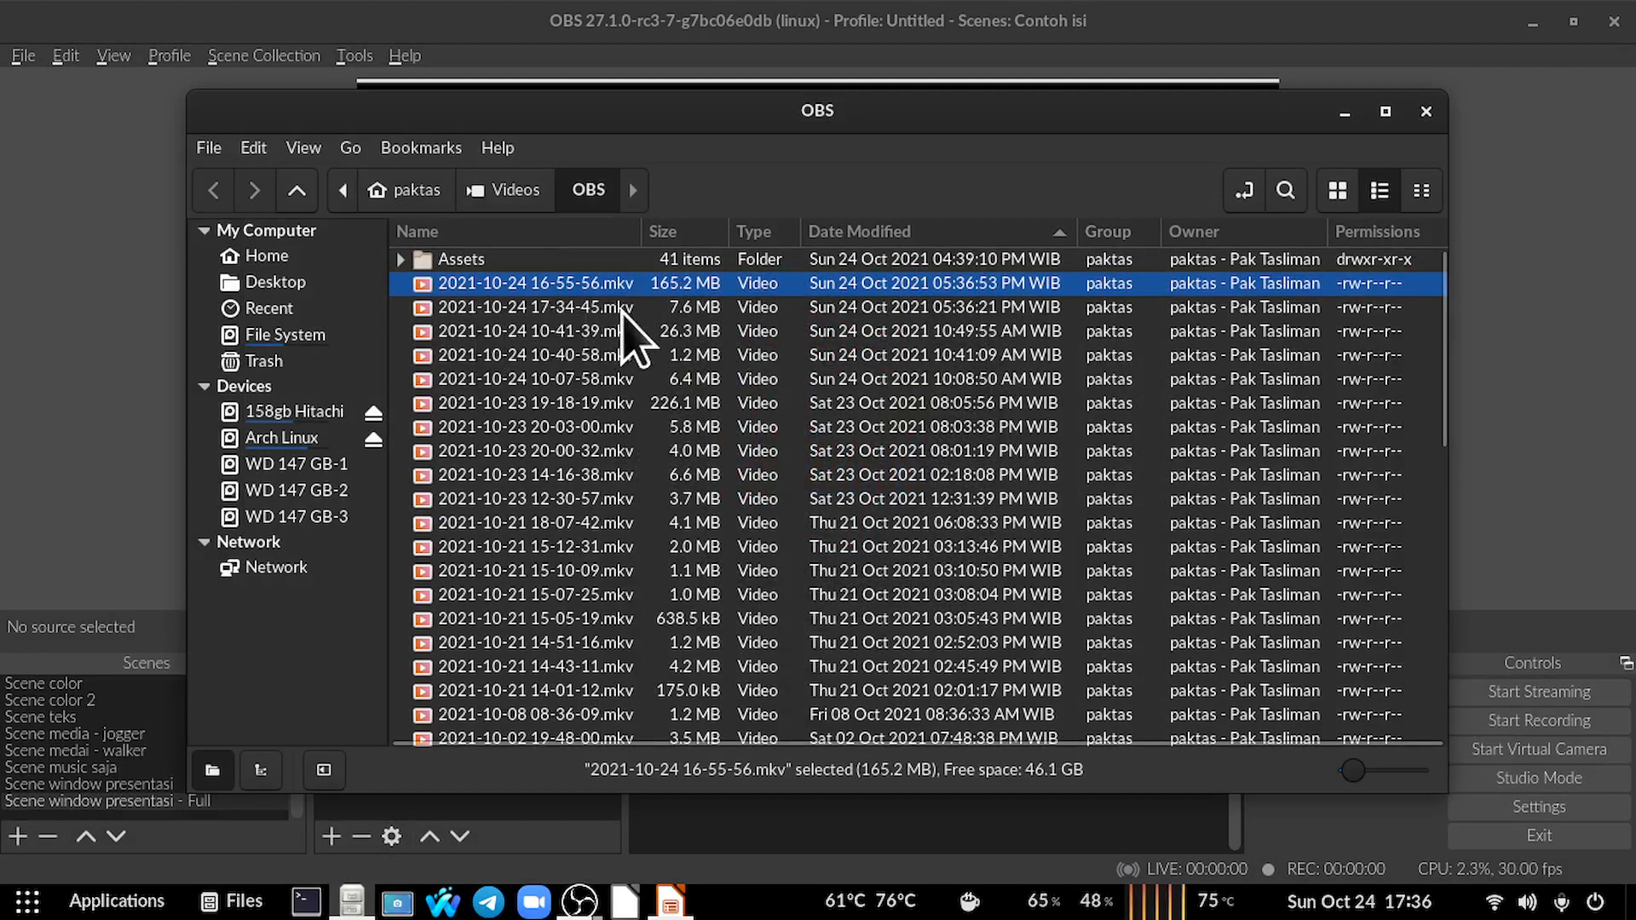
left_click(863, 235)
left_click(863, 235)
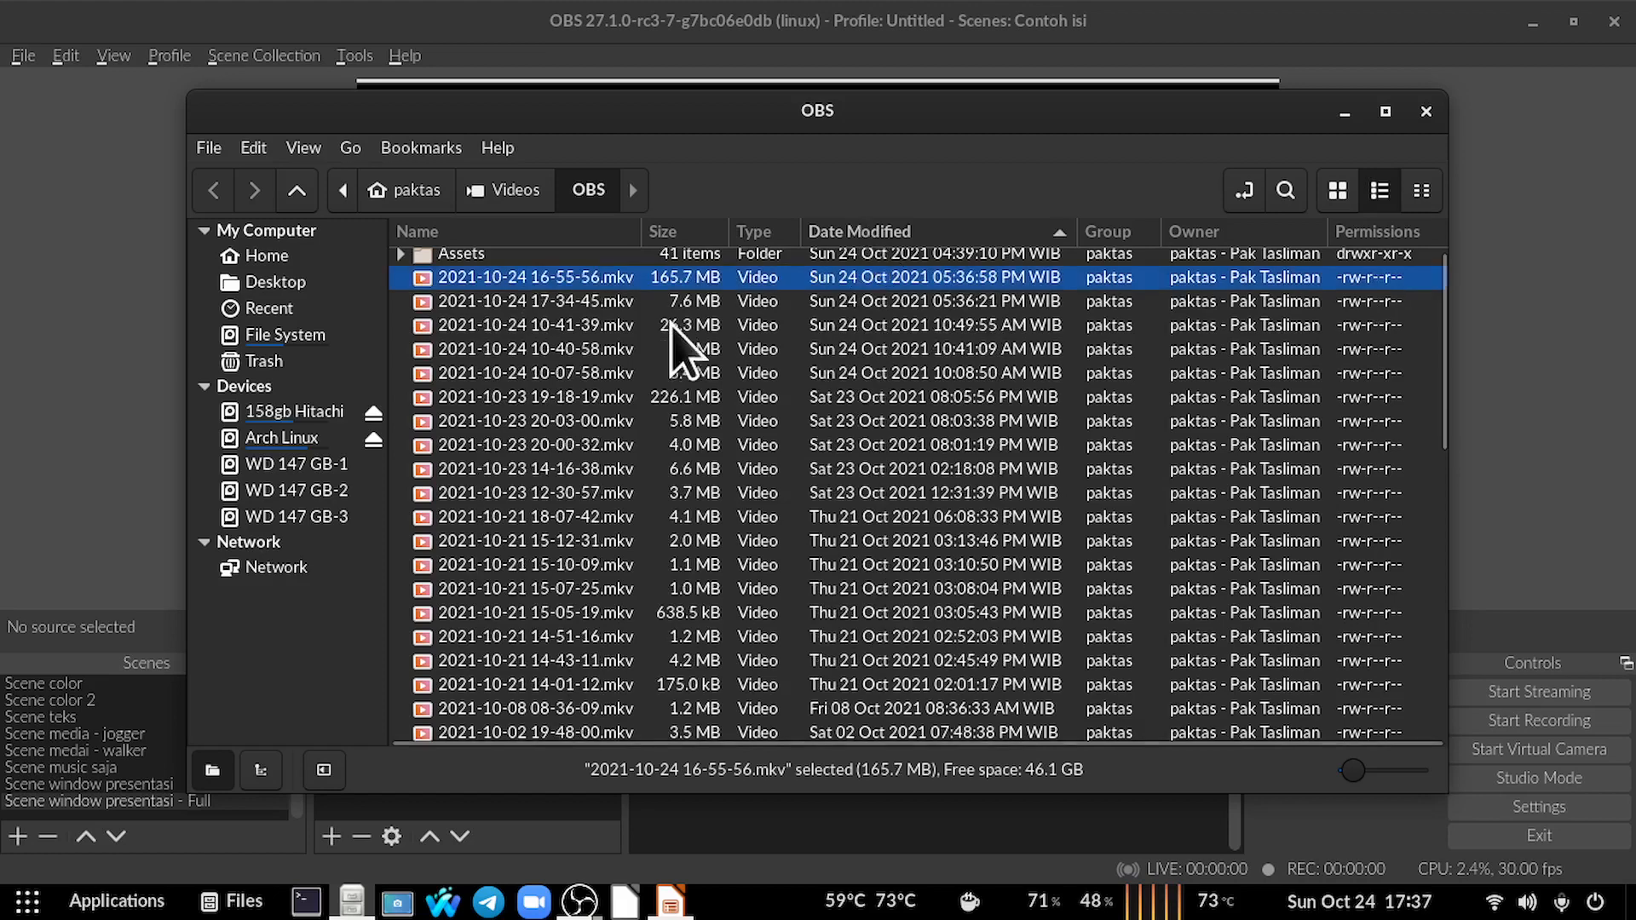
double_click(577, 305)
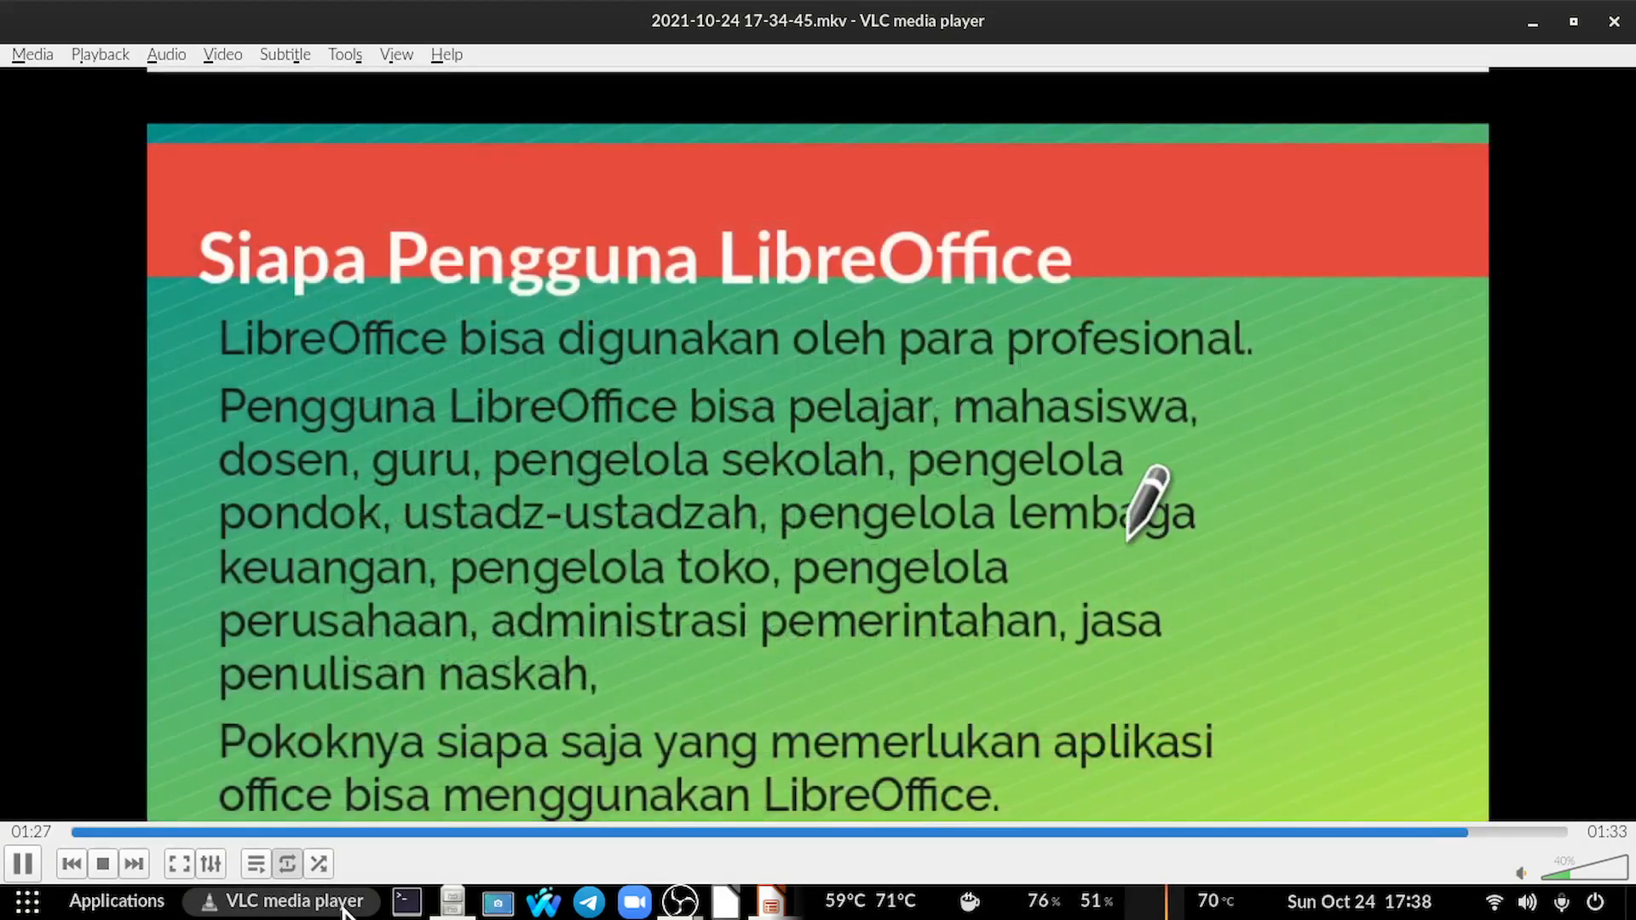
left_click(1612, 21)
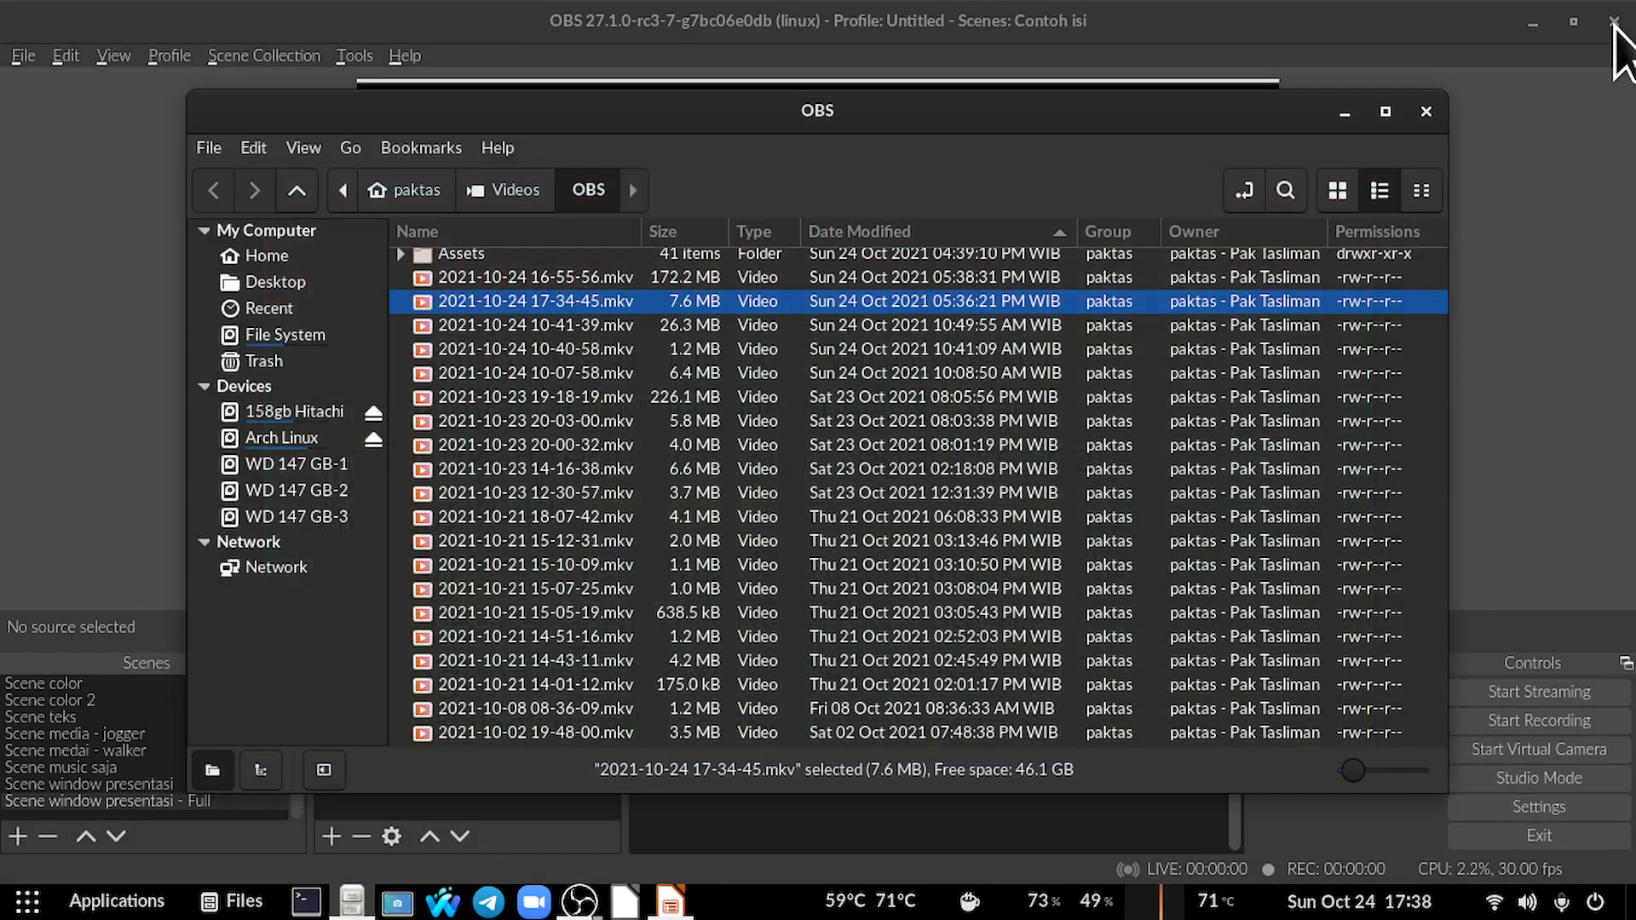
left_click(1425, 112)
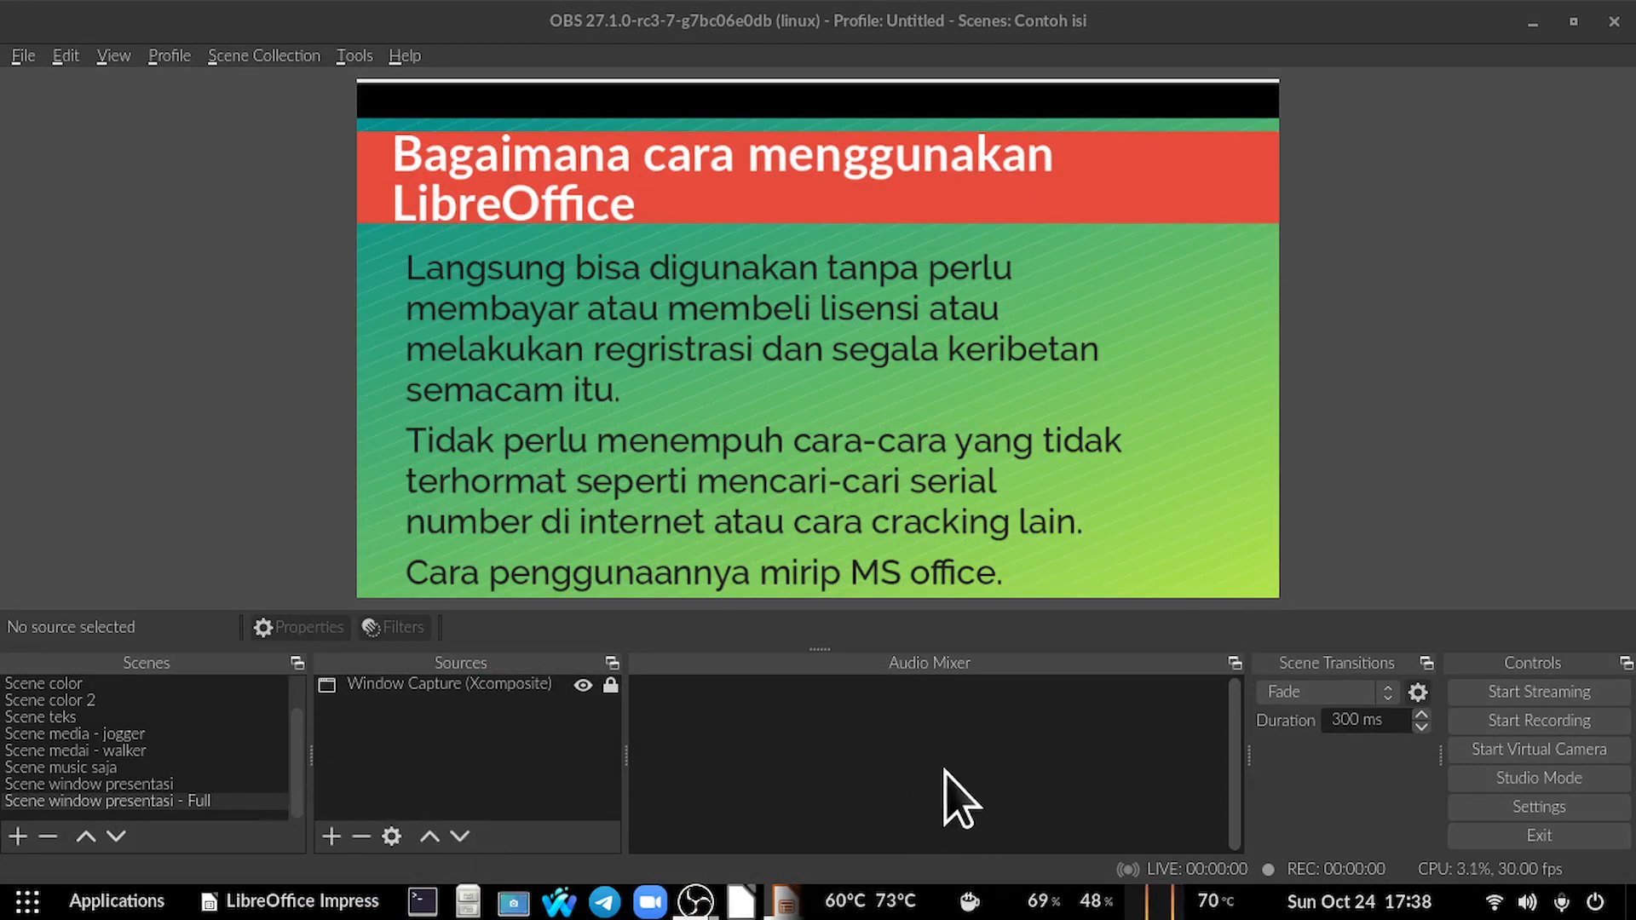
Set the global Mic/Auxiliary Audio device to Default in the audio settings.
left_click(1551, 801)
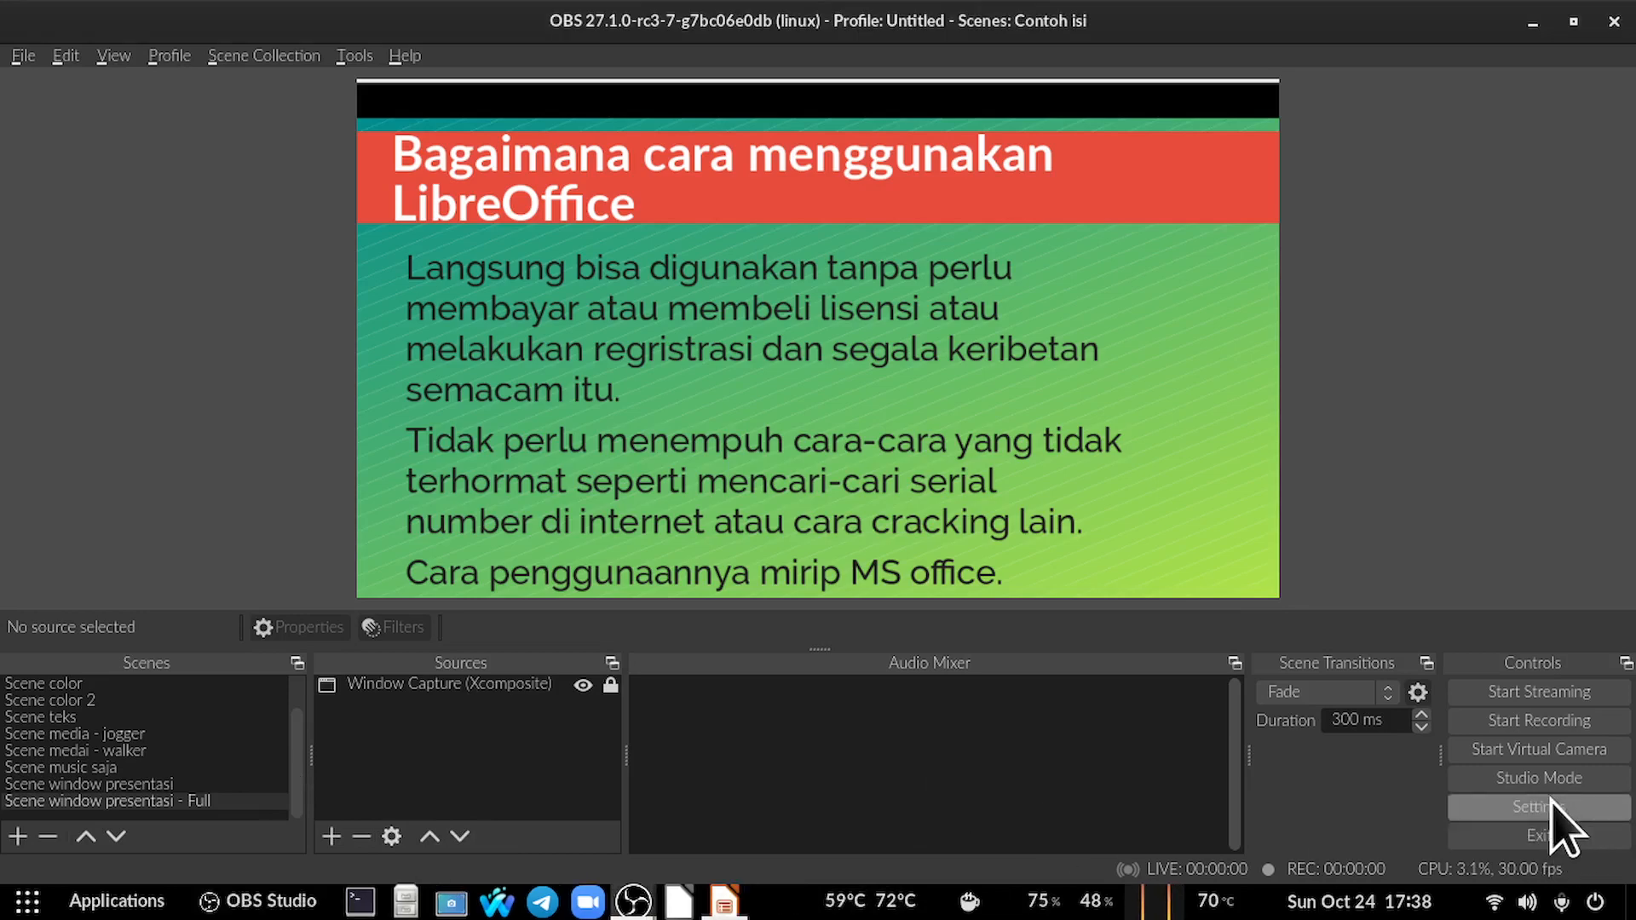
left_click(1550, 801)
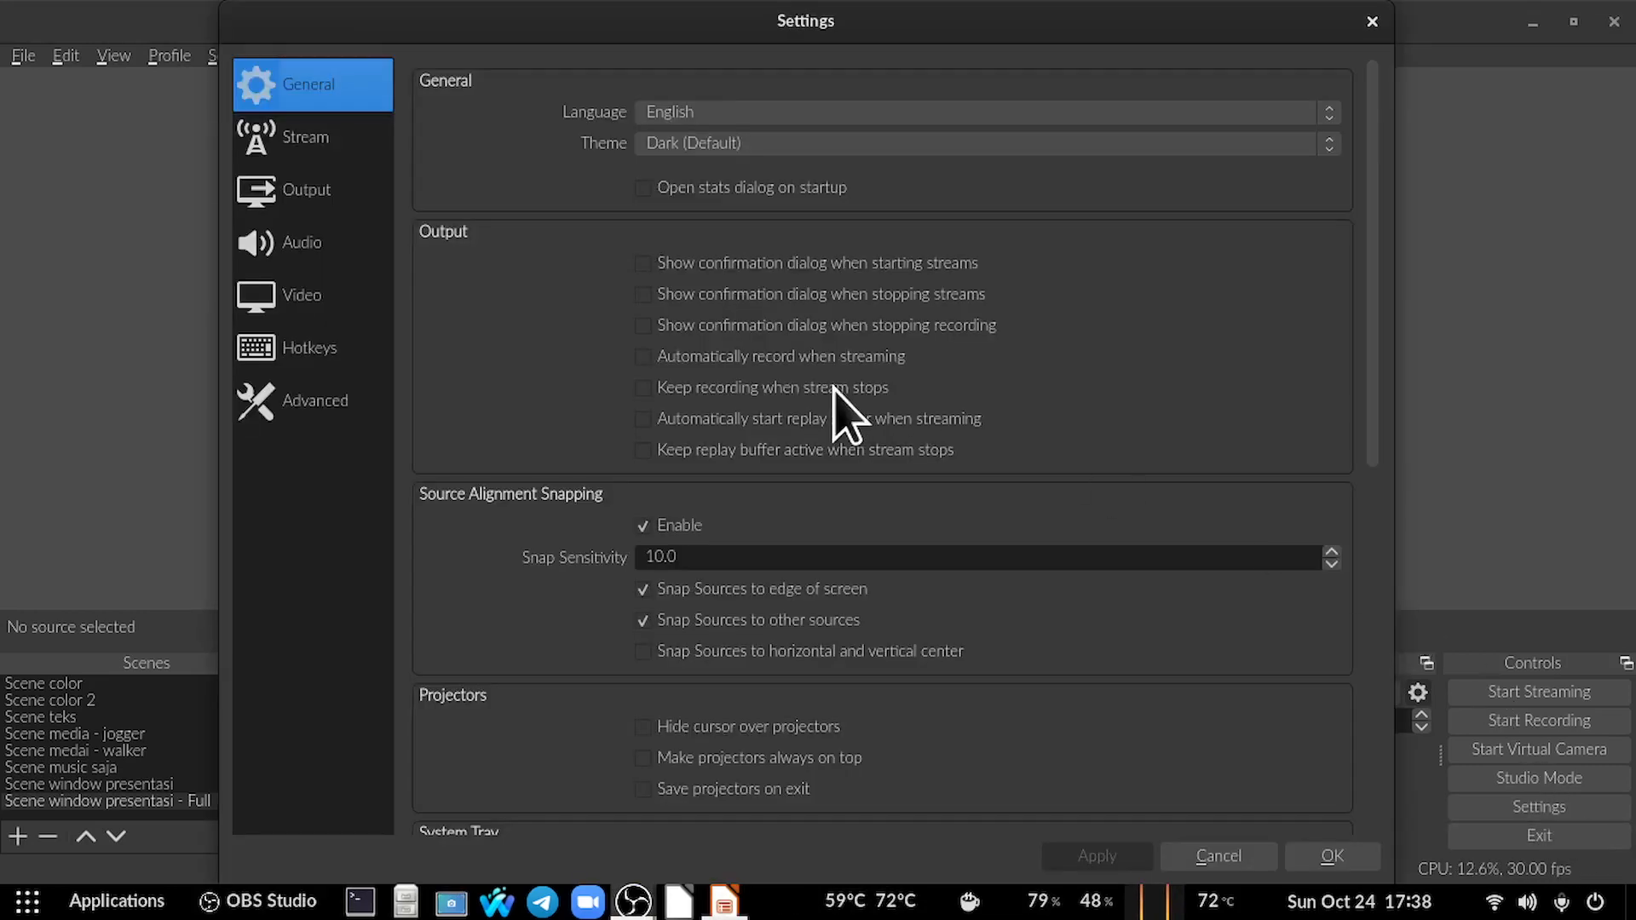
left_click(298, 244)
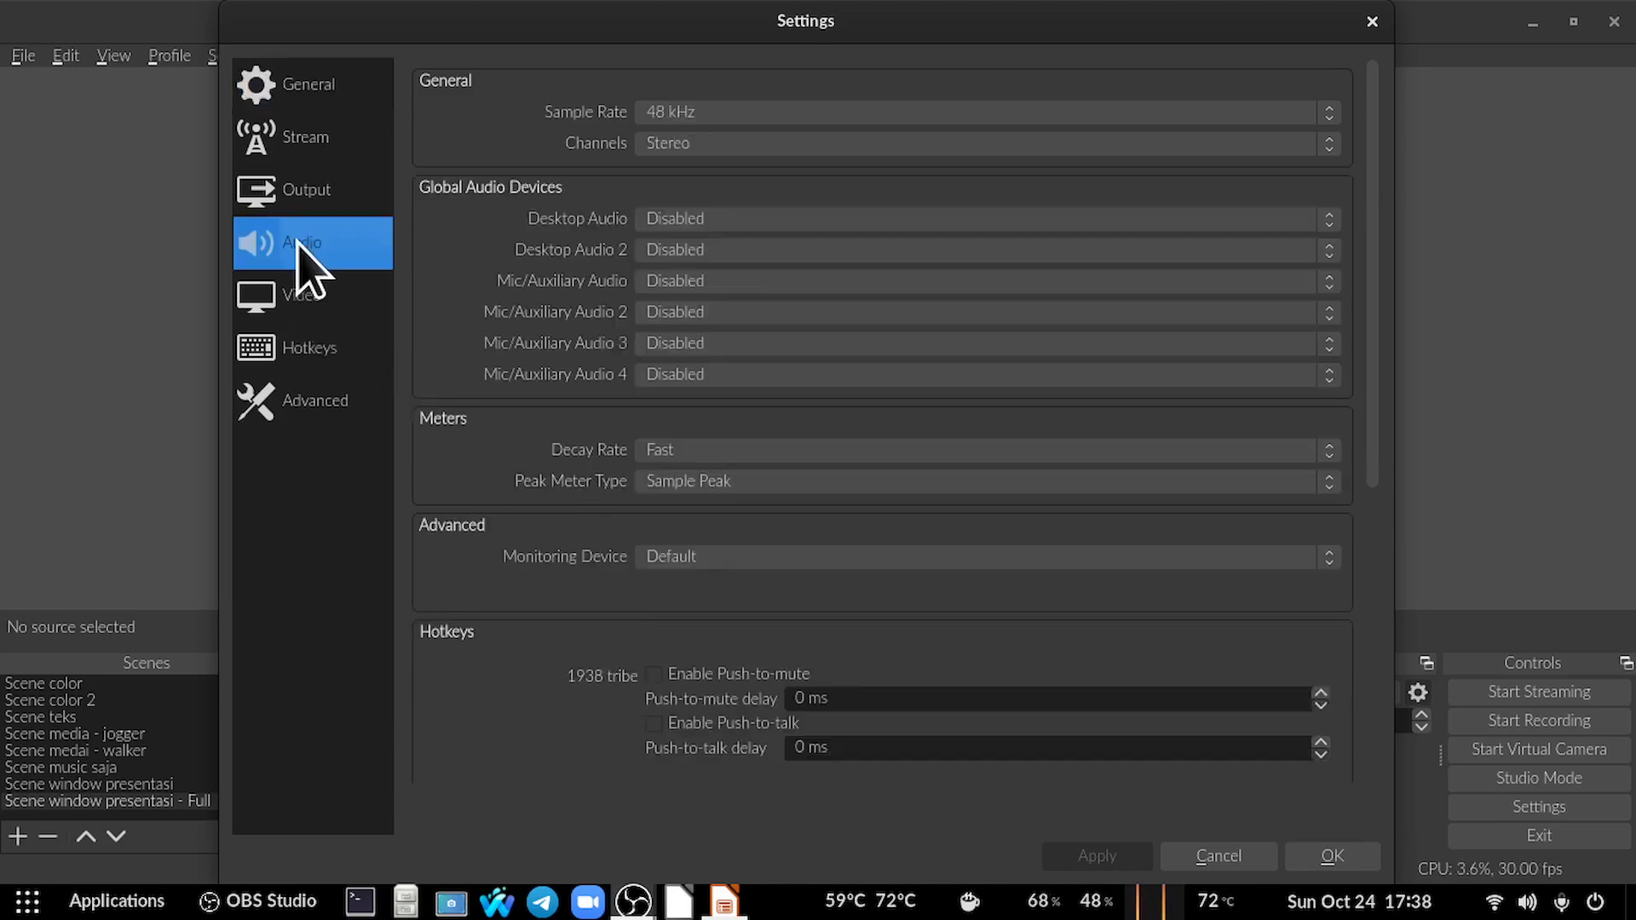
left_click(697, 282)
left_click(704, 312)
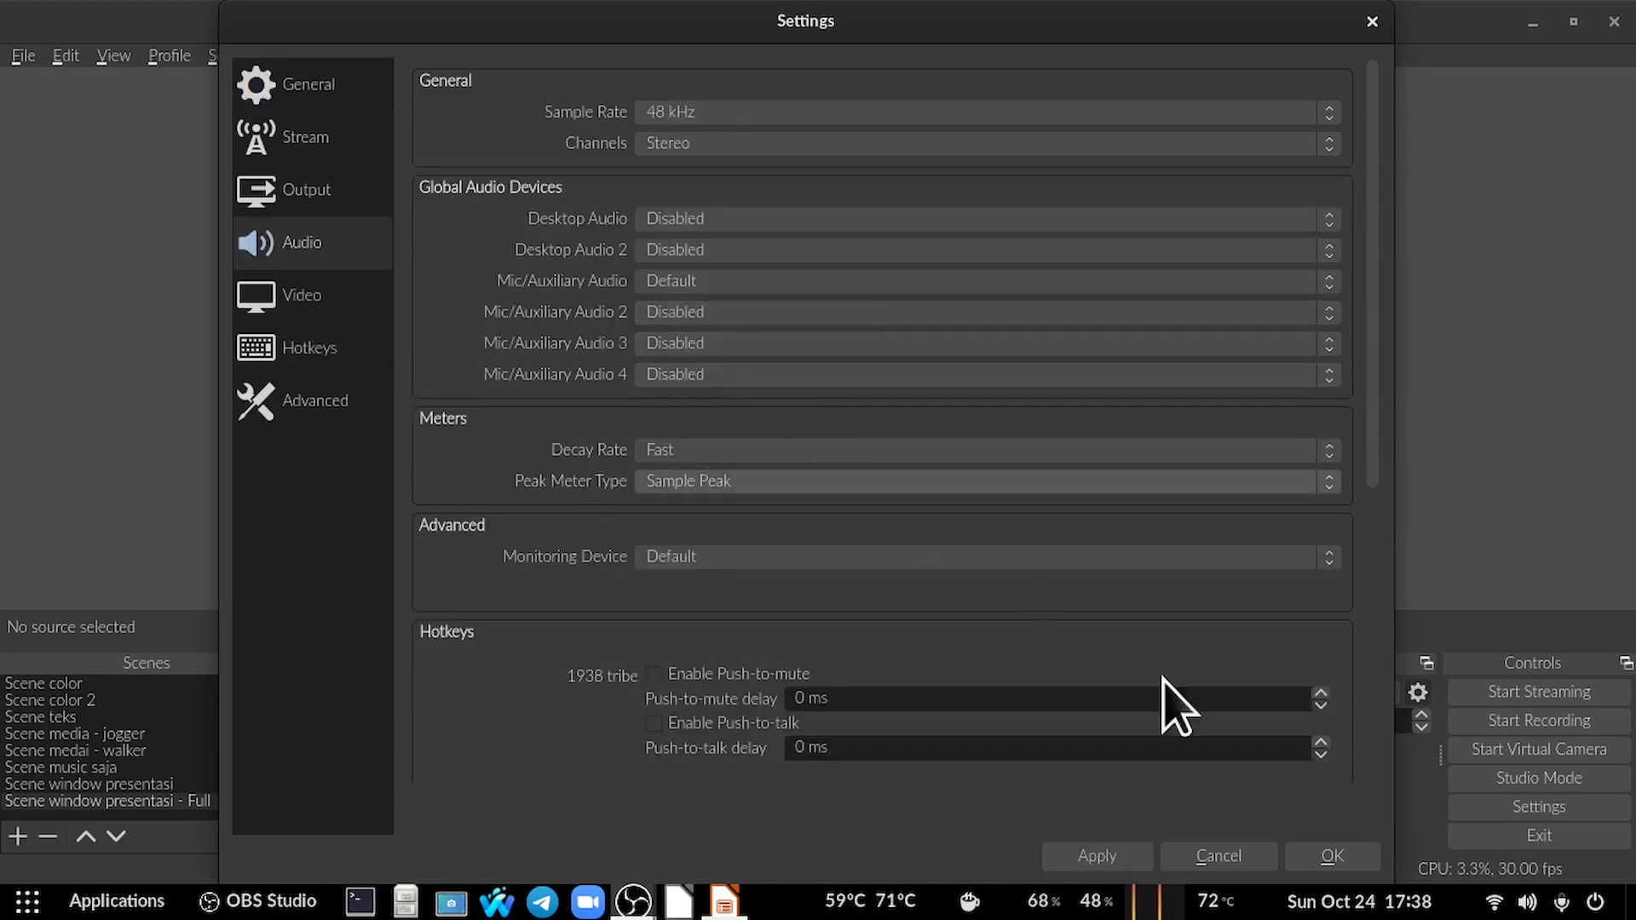
left_click(1370, 855)
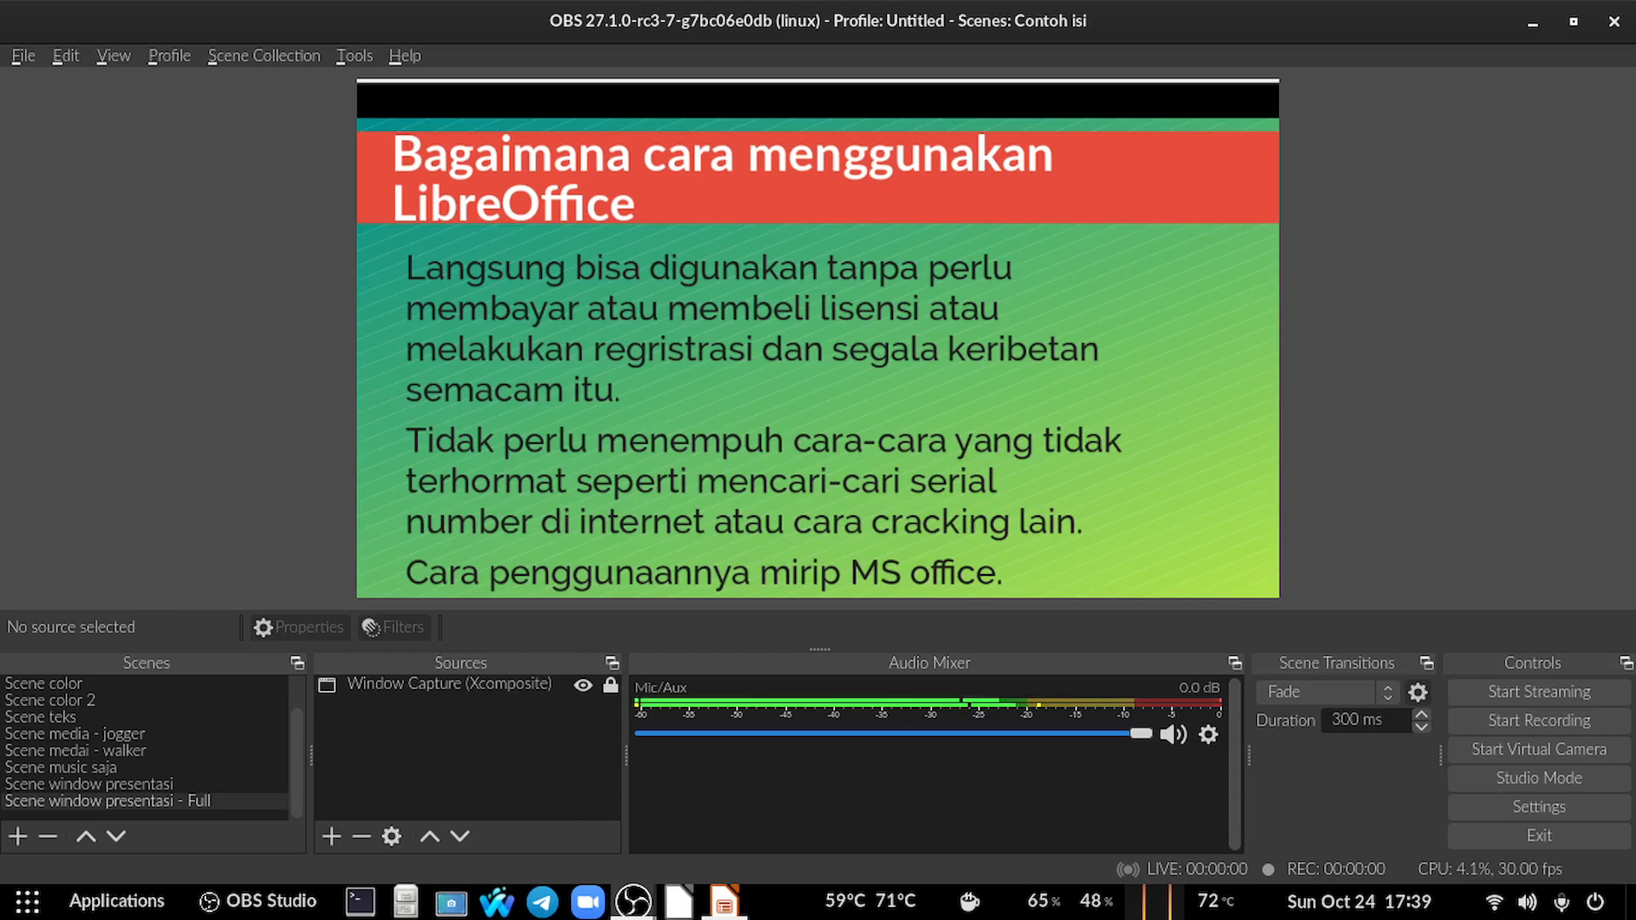
Start a new recording and transition through Scene image - cakra timig, Scene color, Scene color 2 and Scene teks.
left_click(1494, 721)
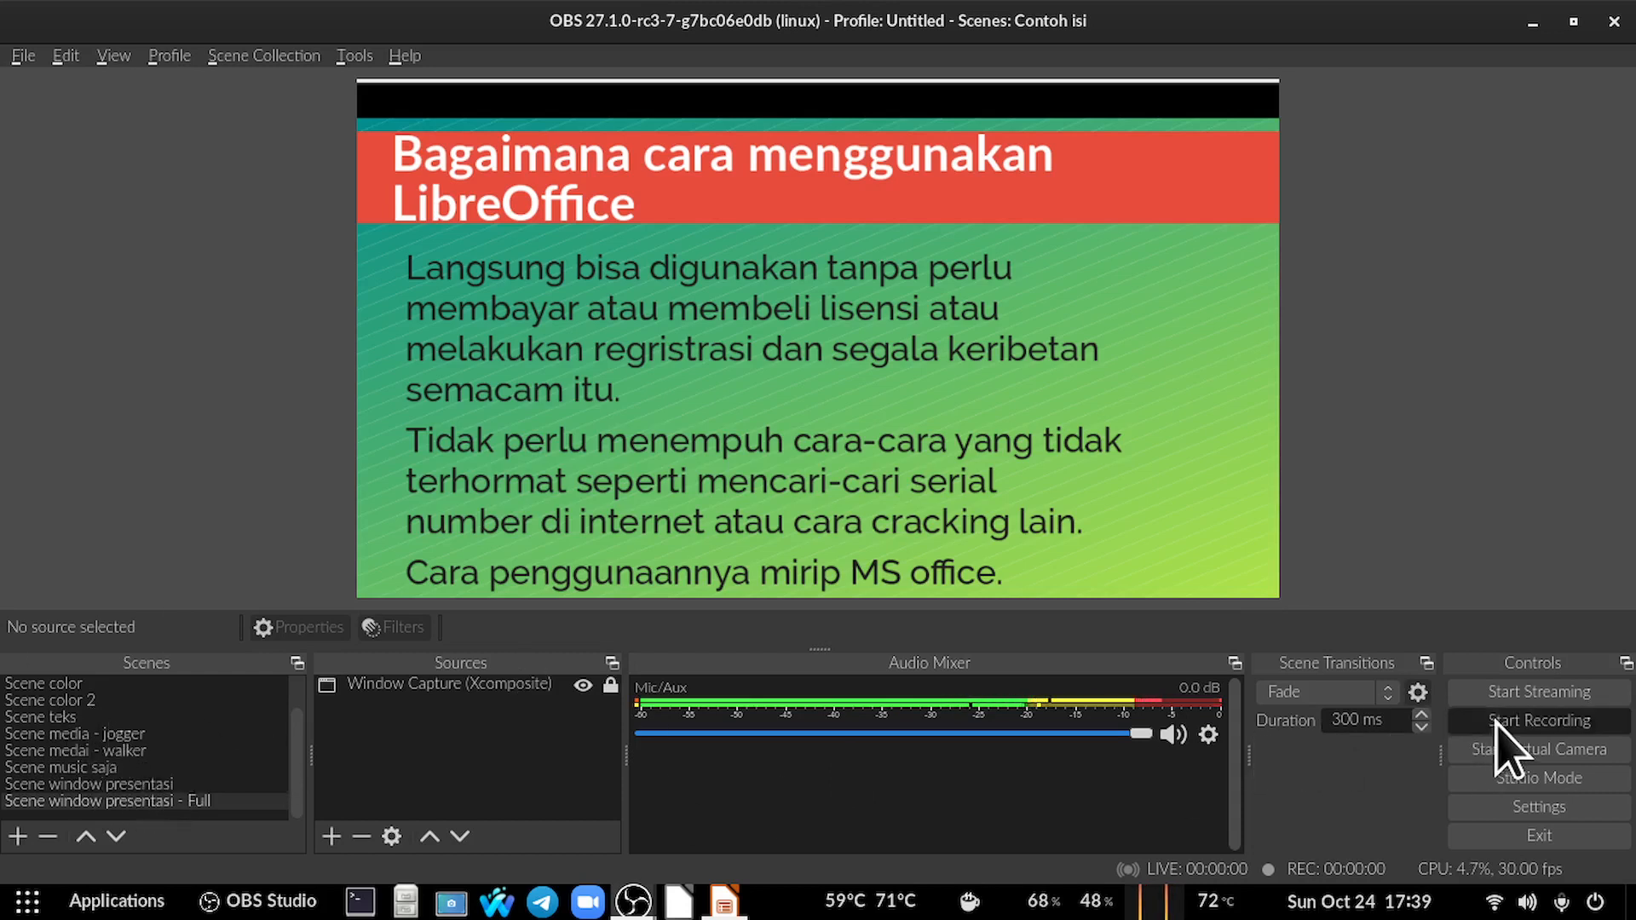
scroll(68, 709, "up", 1)
left_click(78, 700)
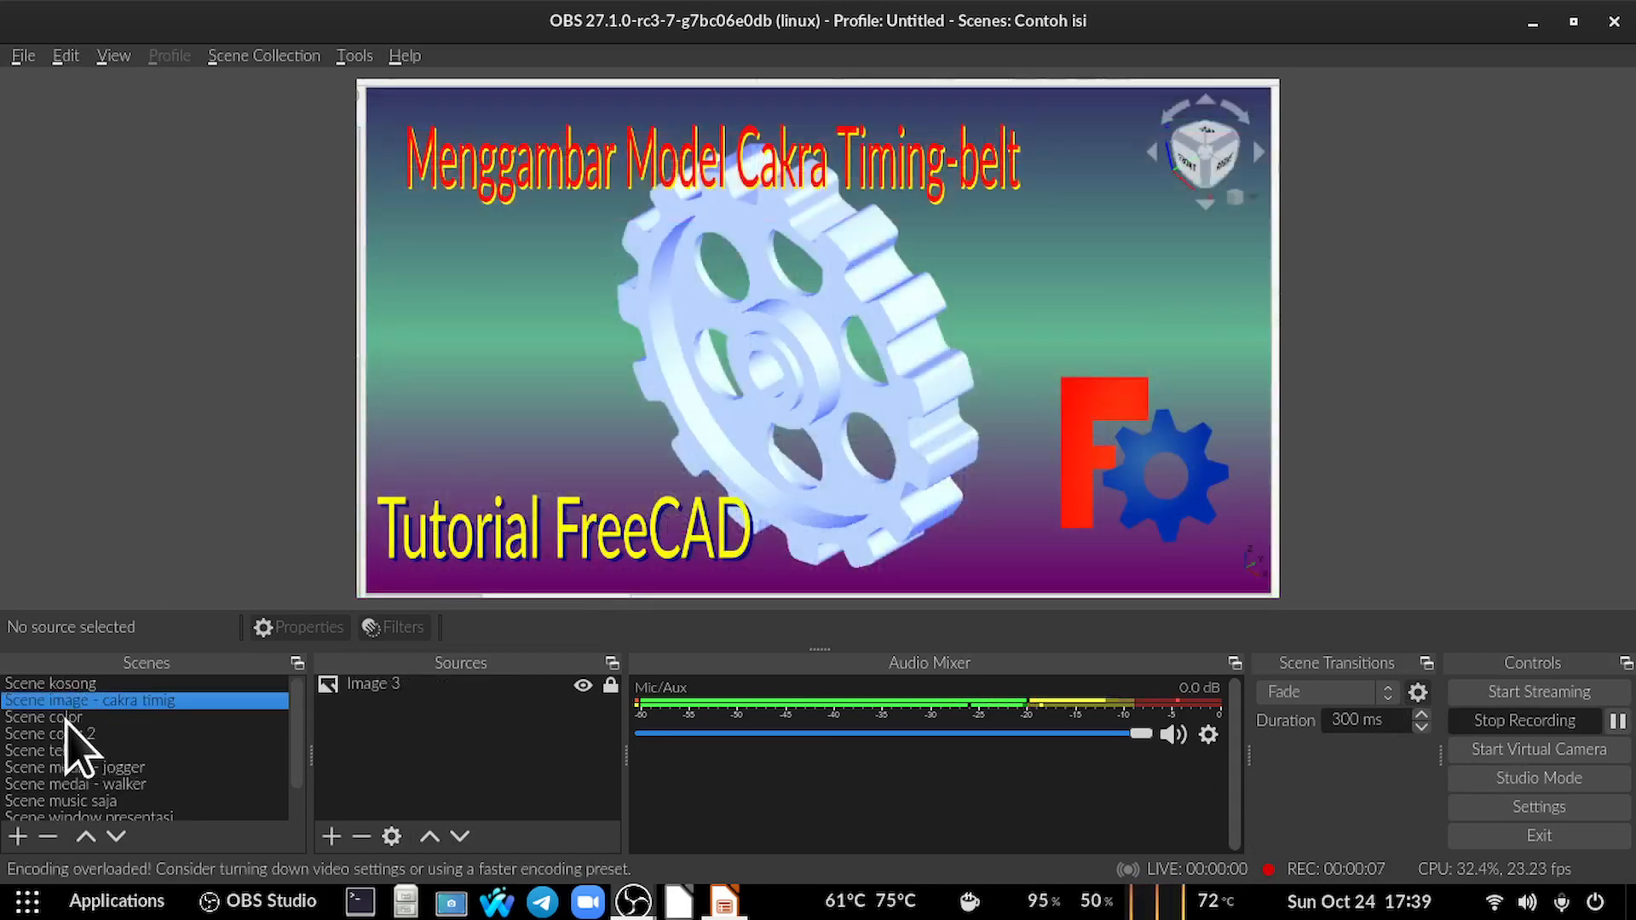
left_click(68, 719)
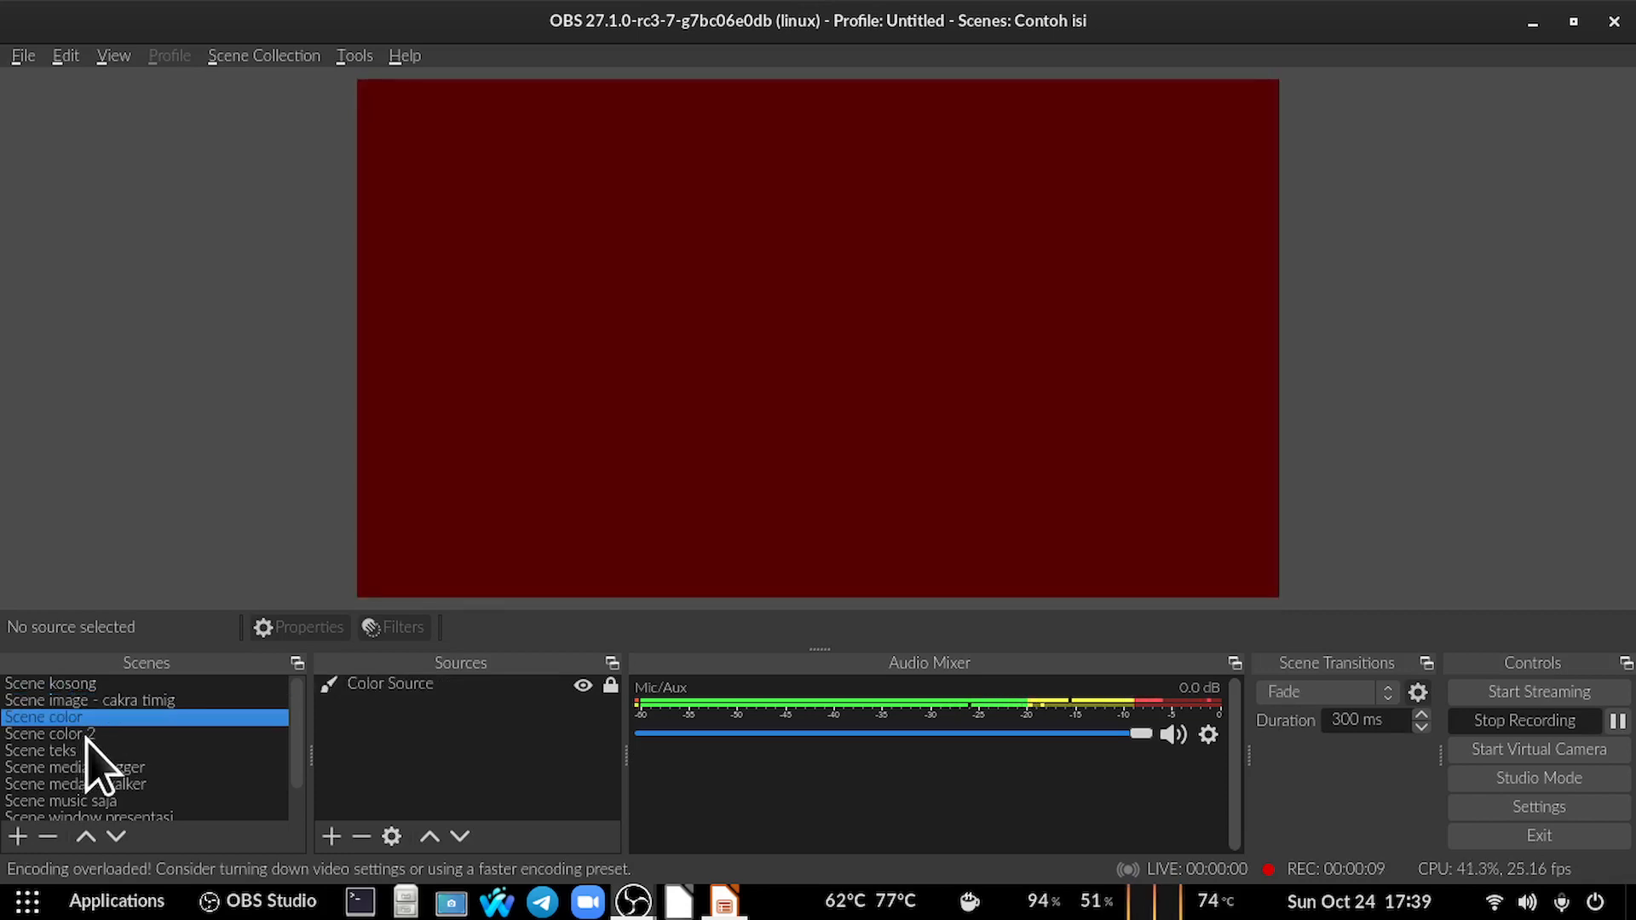
left_click(79, 734)
left_click(83, 751)
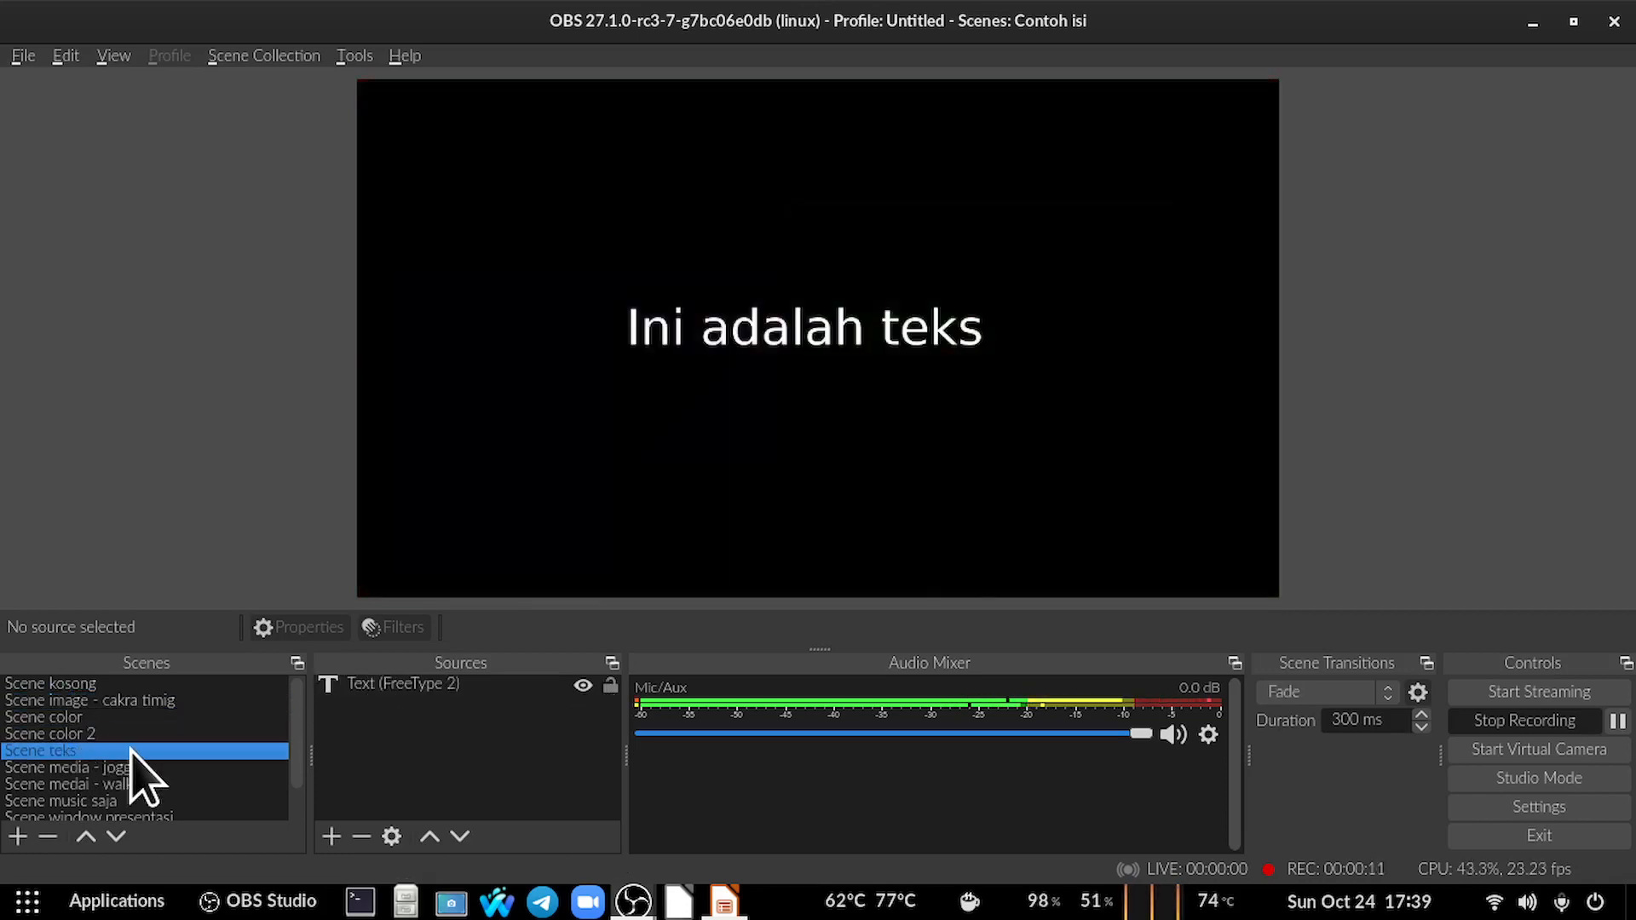
Transition to Scene media - jogger, Scene medai - walker and Scene music saja in turn.
left_click(90, 767)
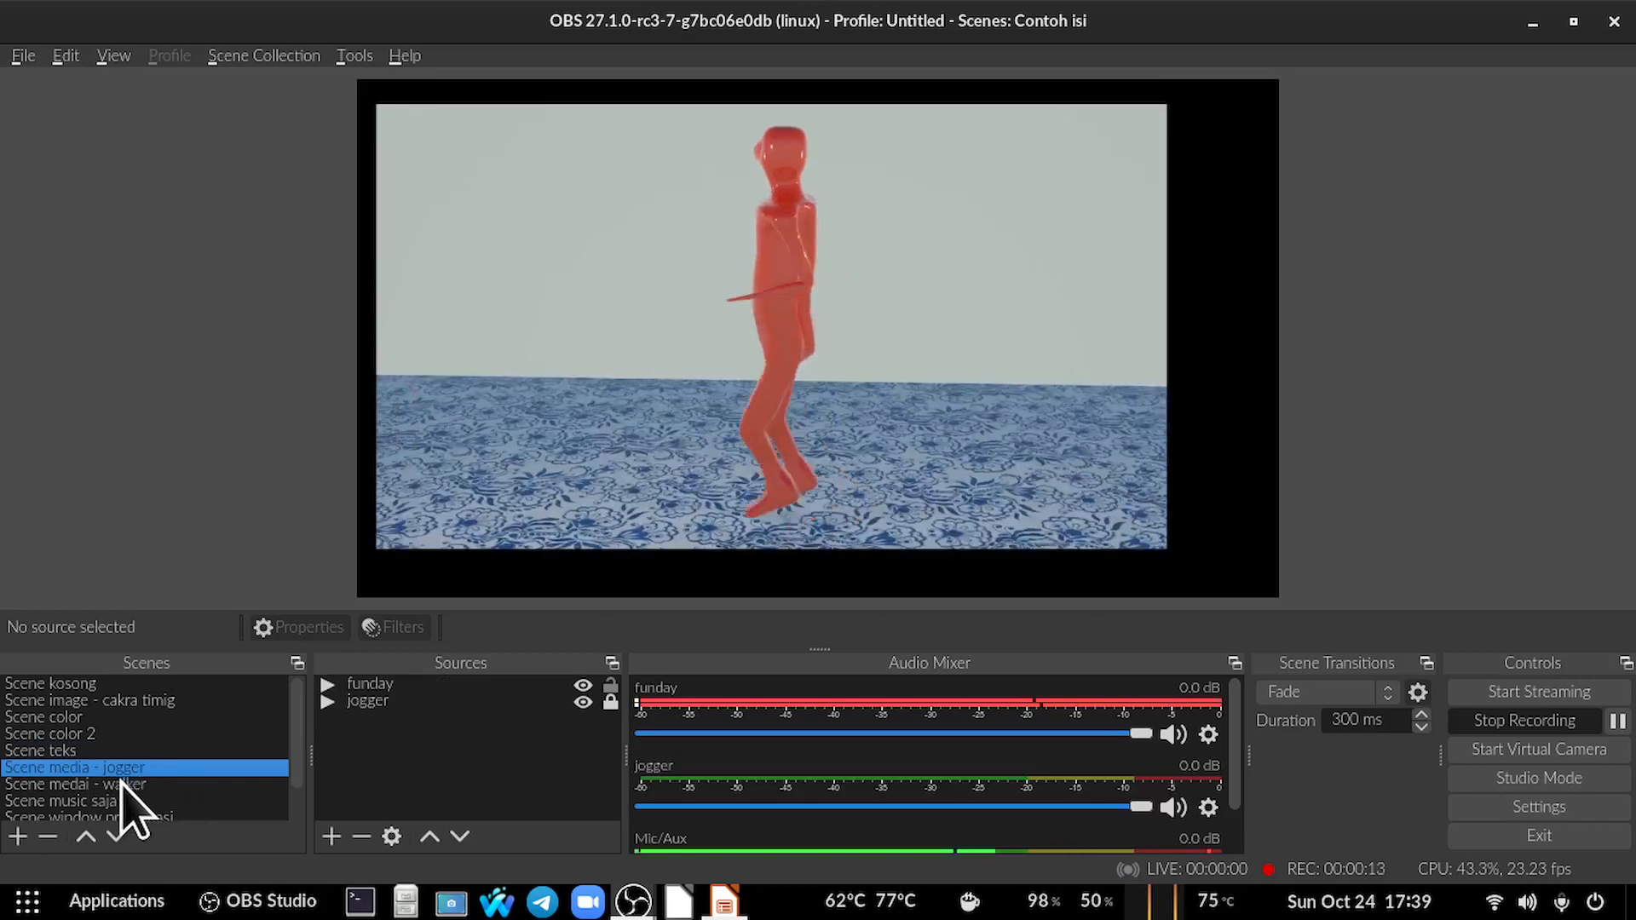
left_click(123, 784)
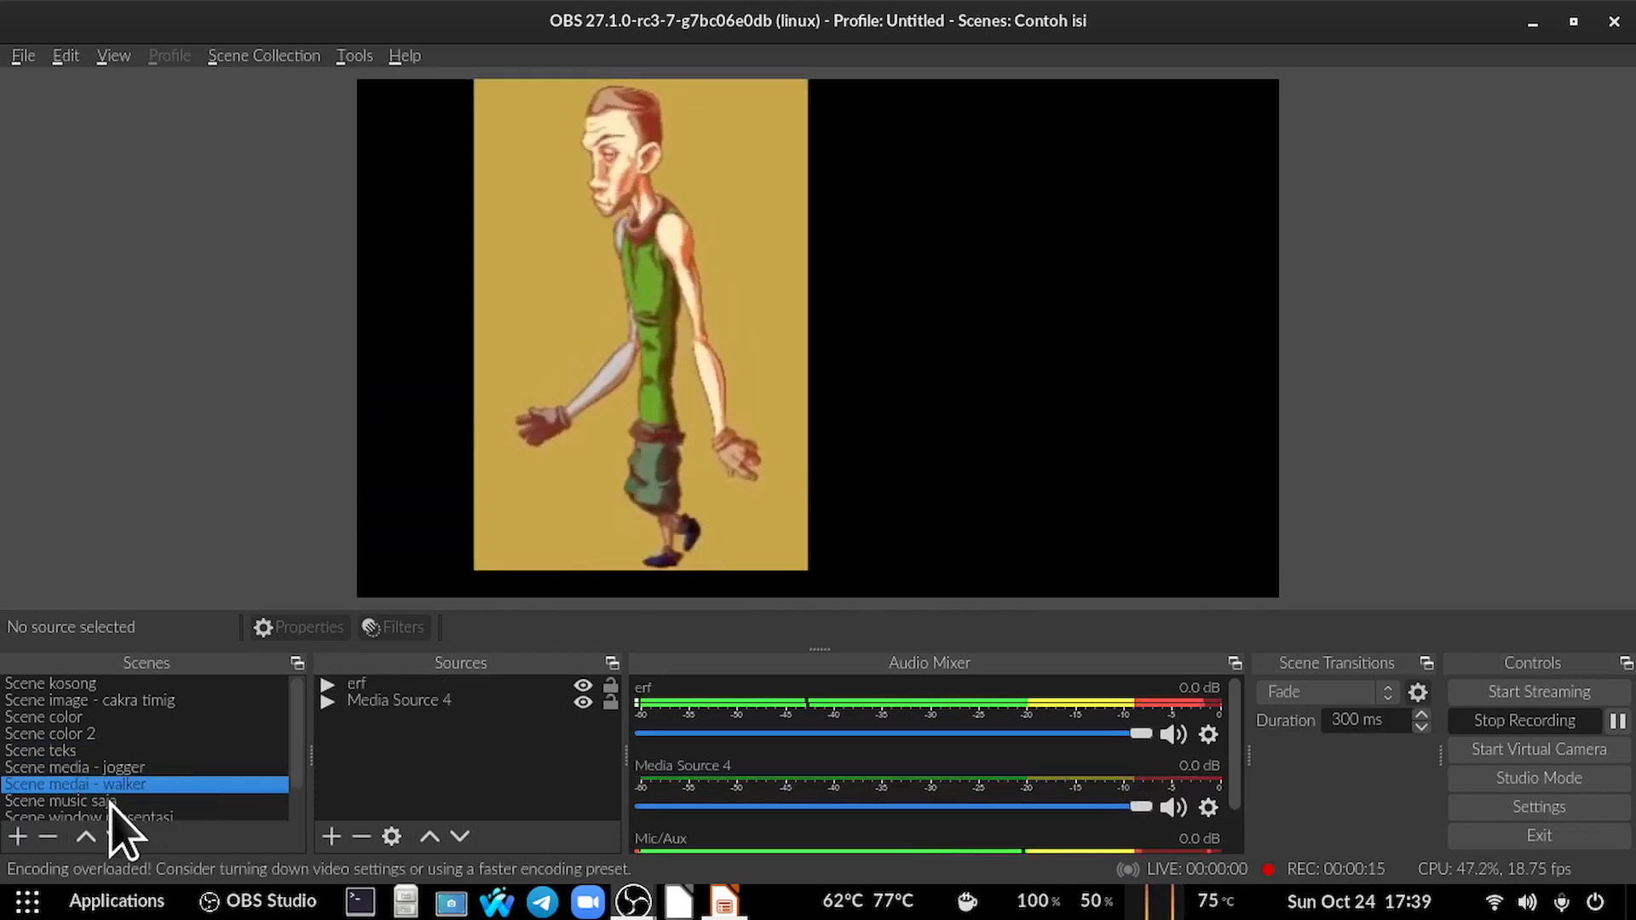
left_click(111, 802)
scroll(303, 771, "down", 1)
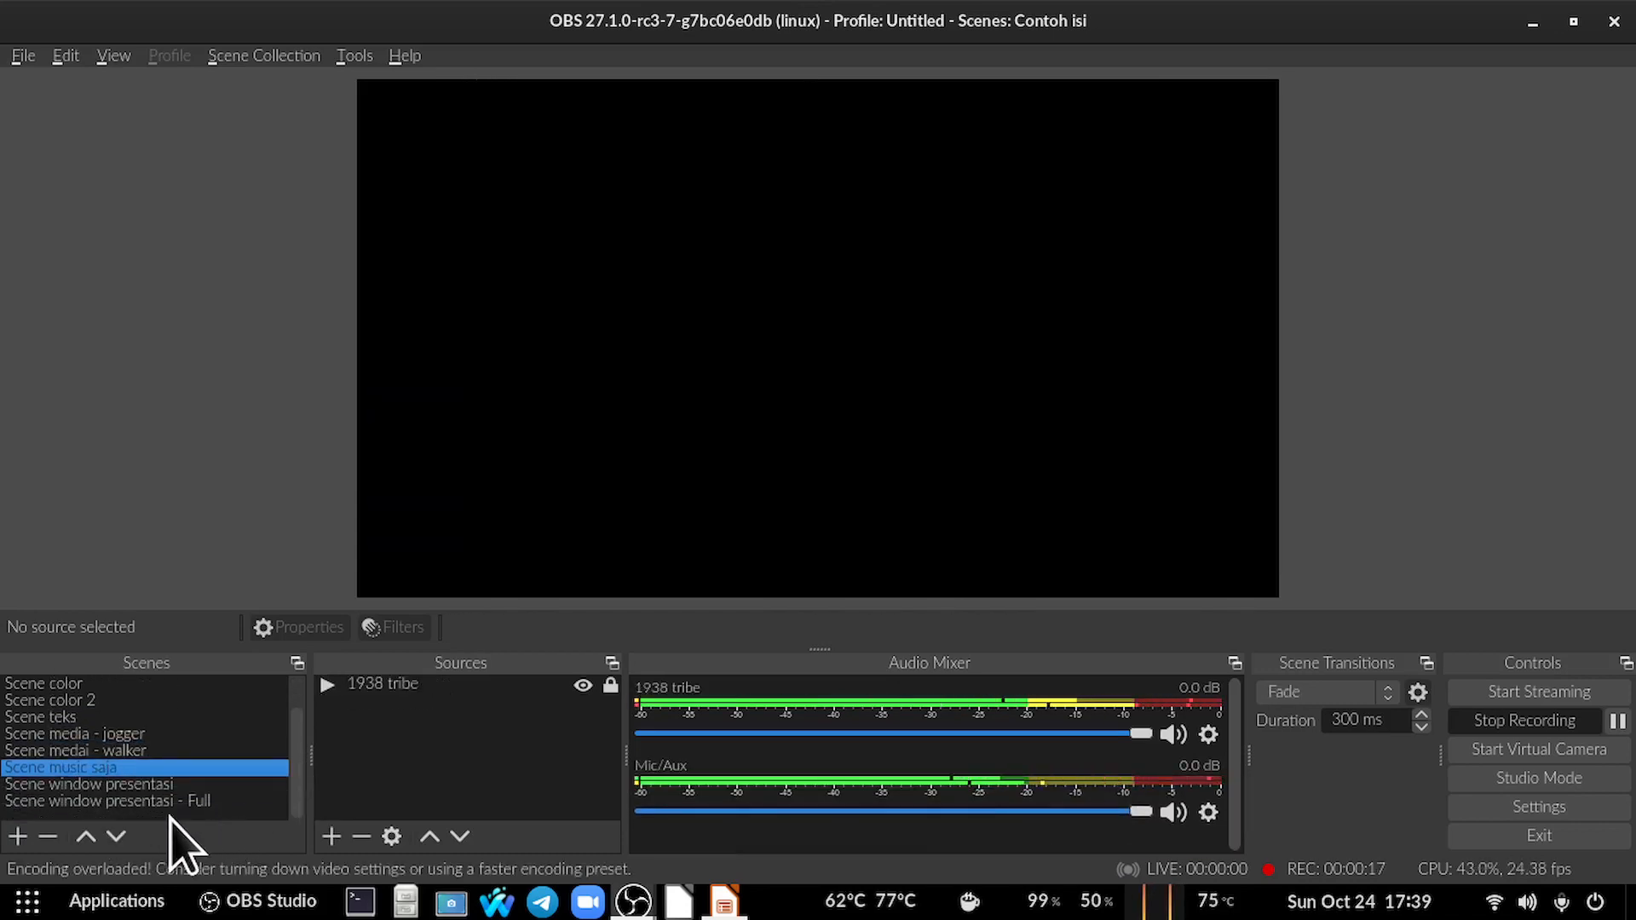
Show Scene window presentasi and Scene window presentasi - Full, advancing the captured presentation one slide in each, and stop the recording.
left_click(129, 784)
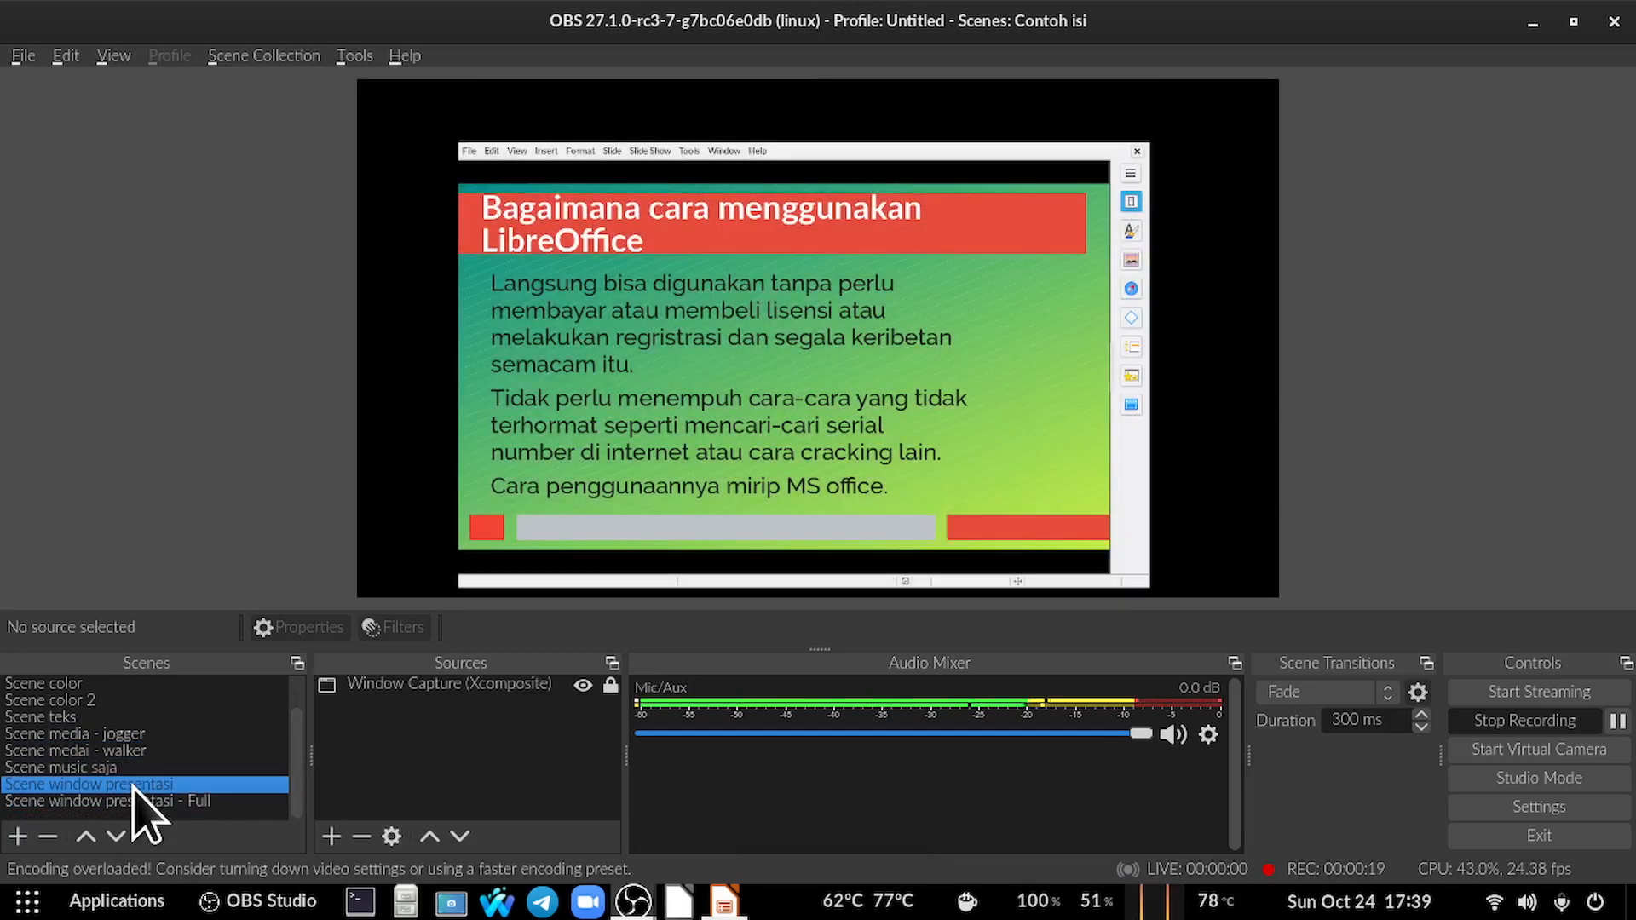
left_click(863, 372)
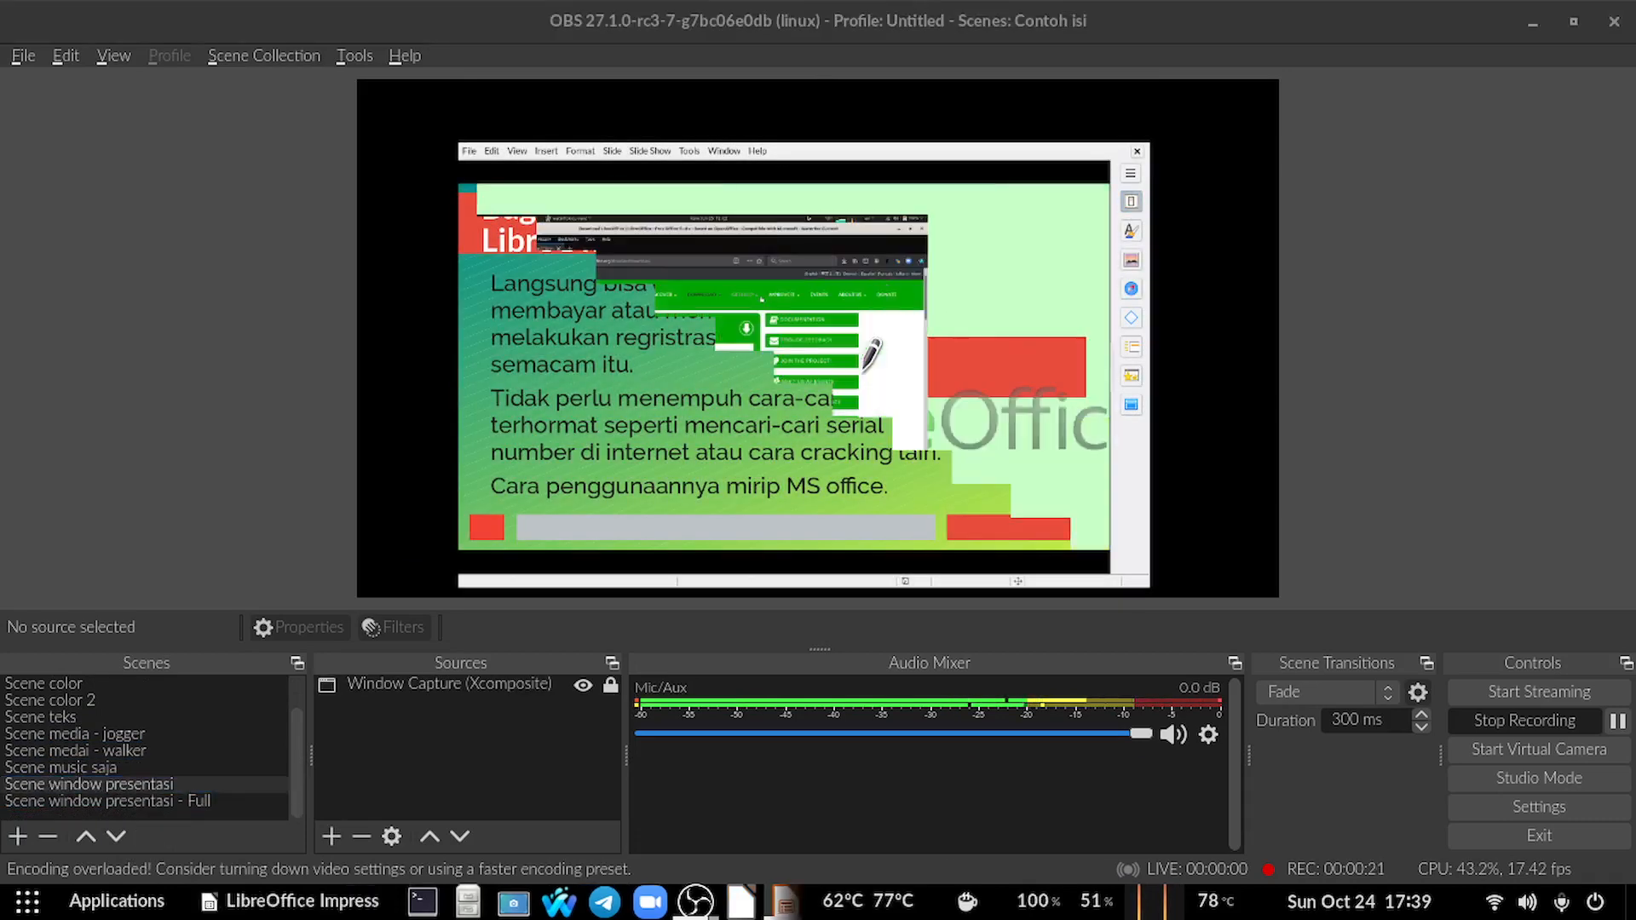
left_click(99, 799)
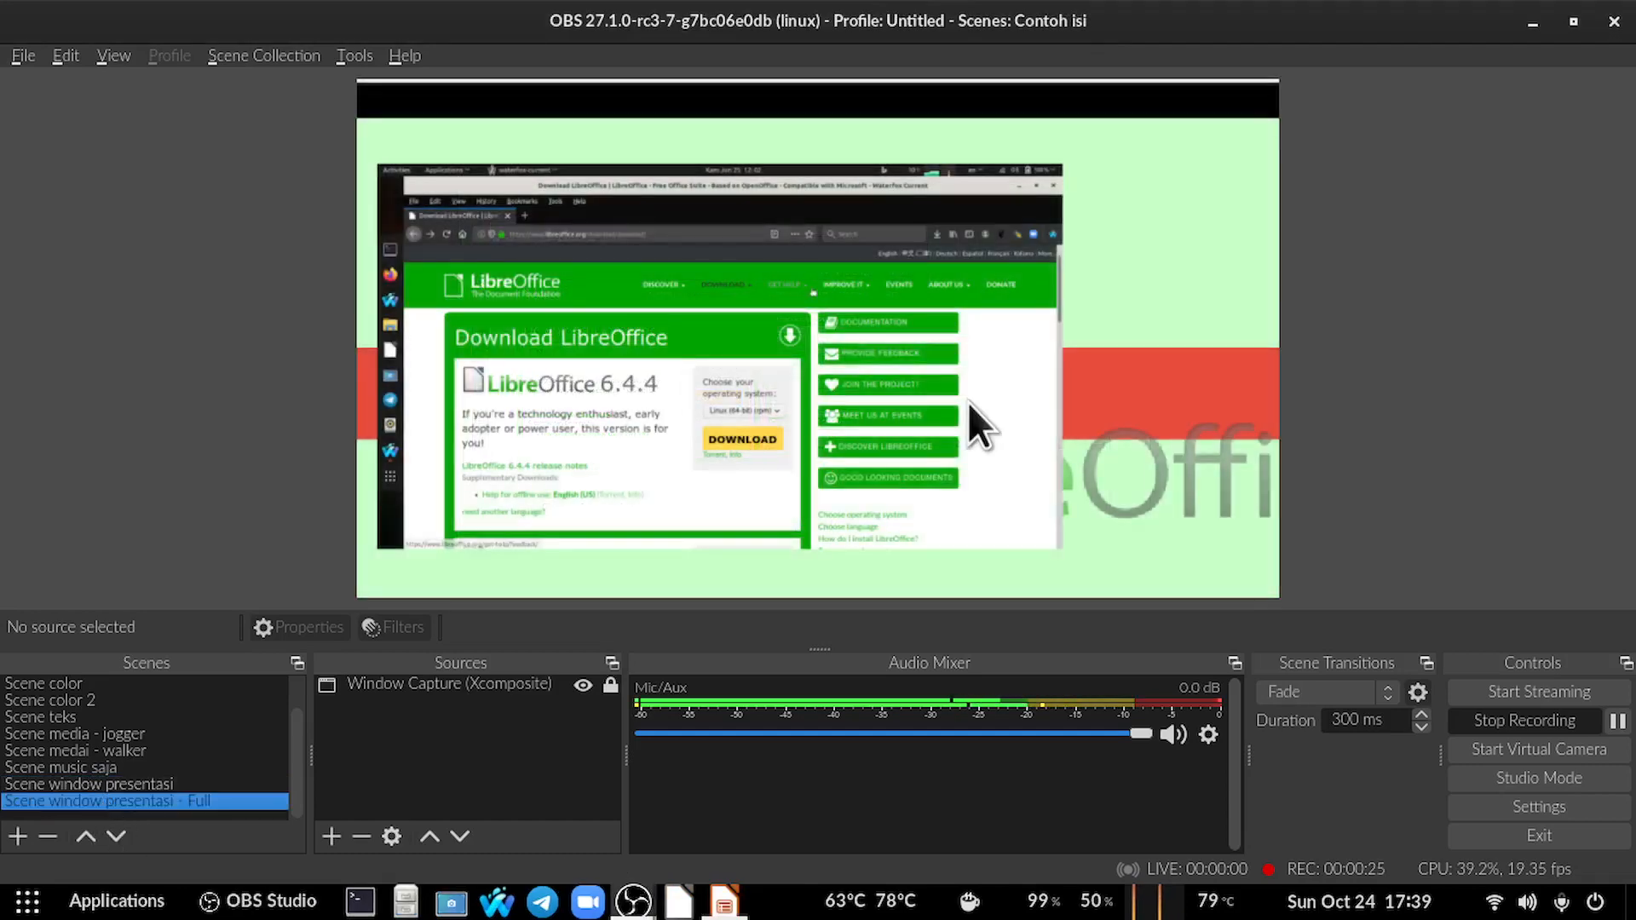
left_click(968, 402)
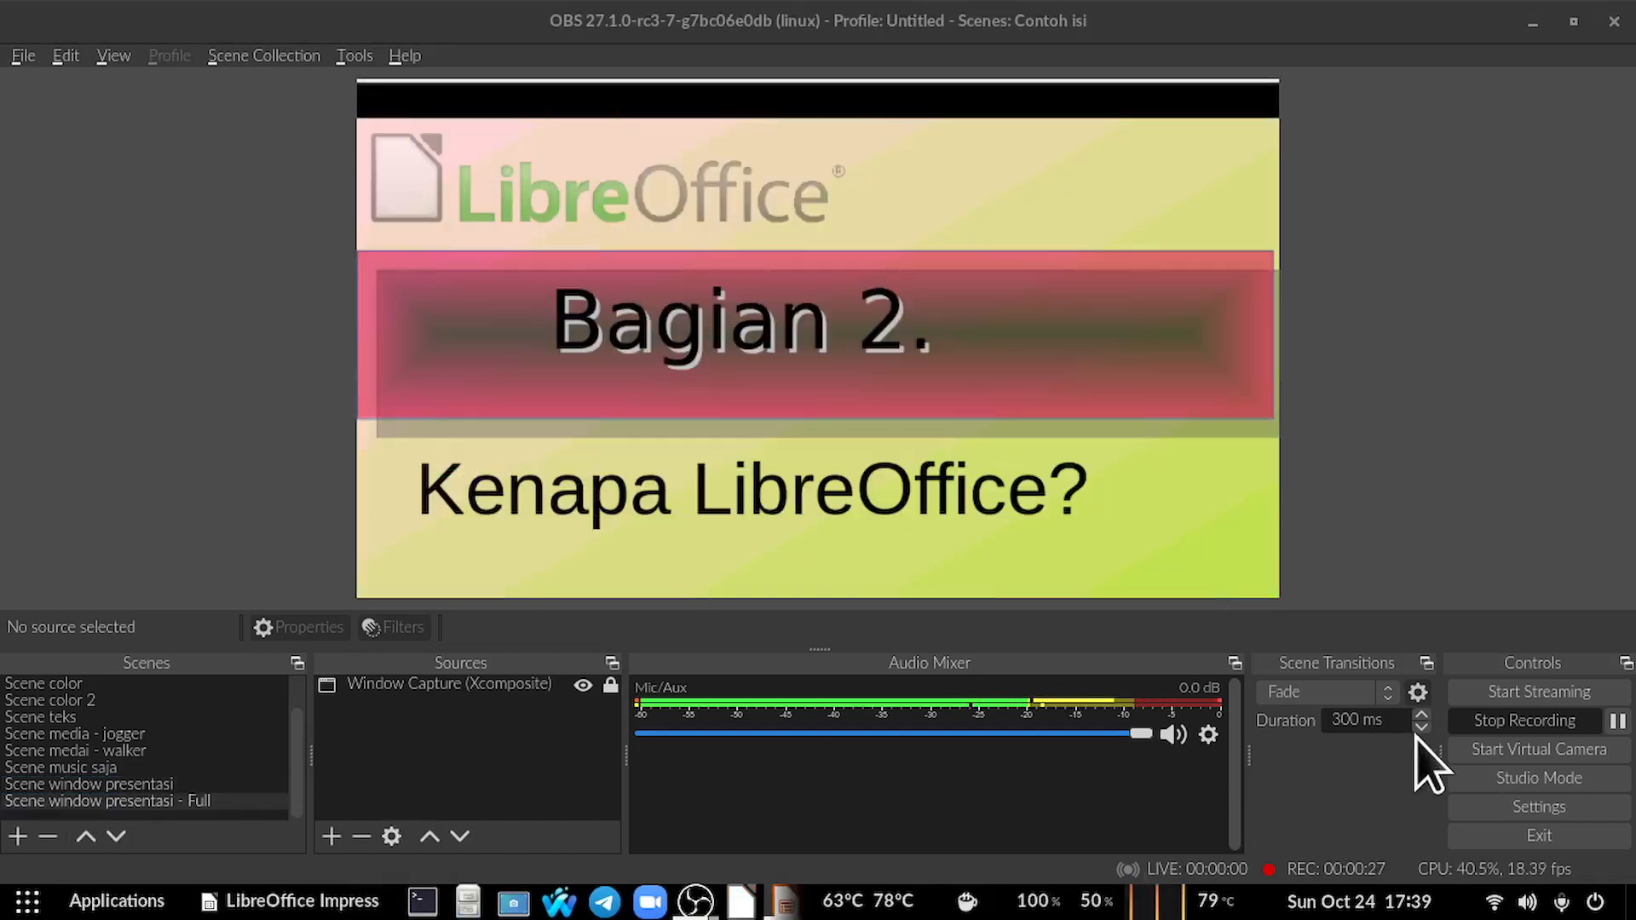
left_click(1504, 750)
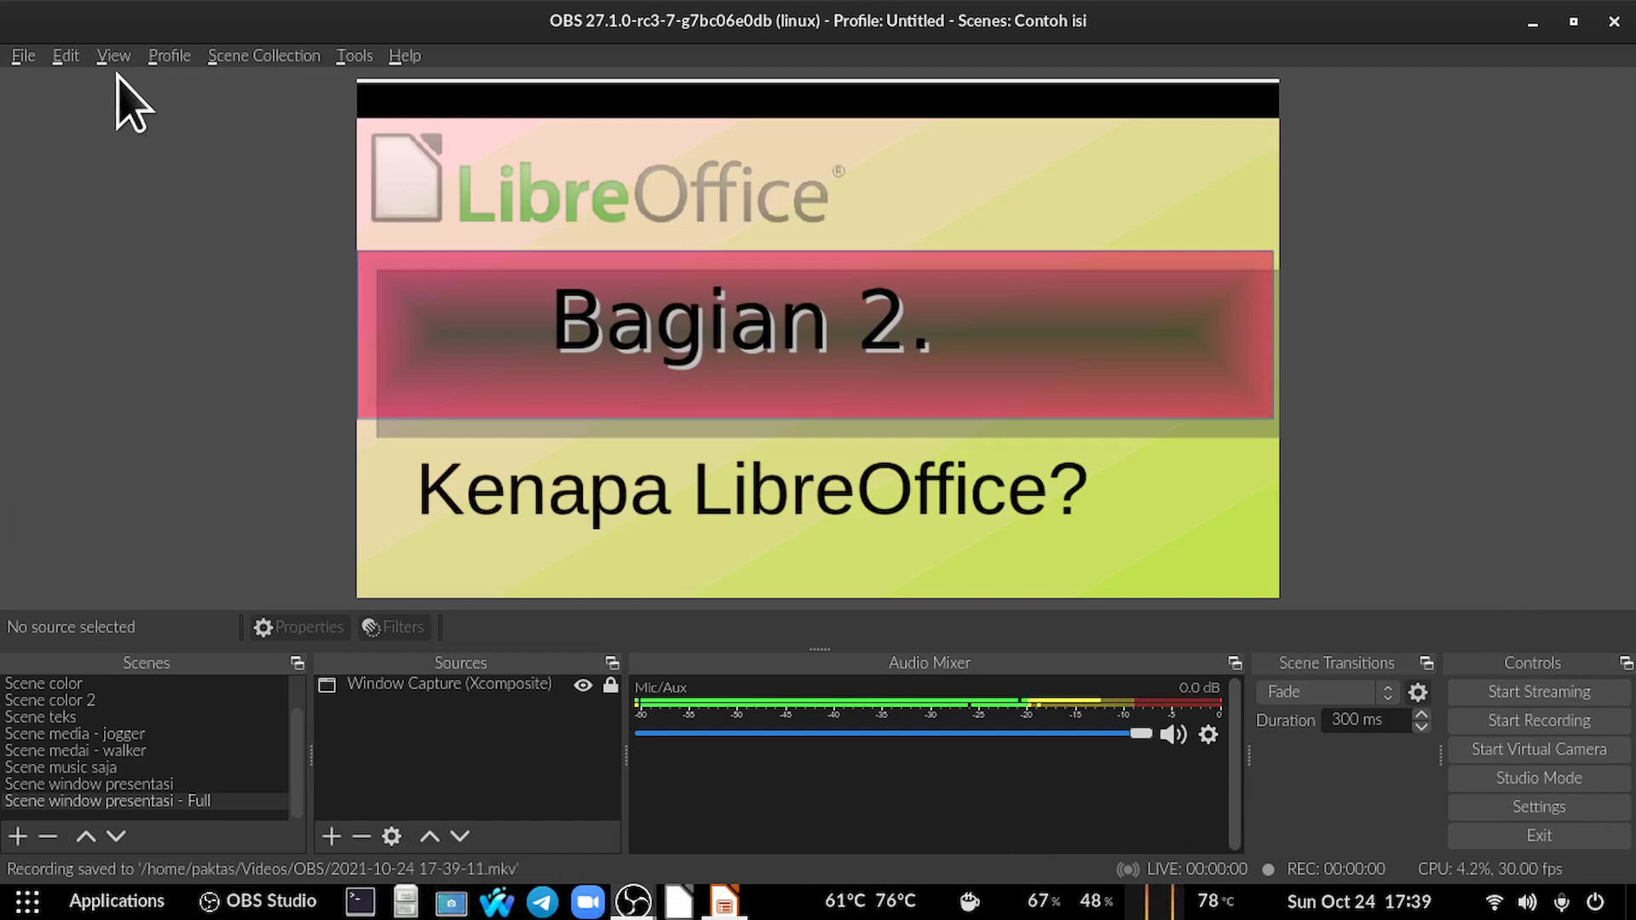
left_click(23, 56)
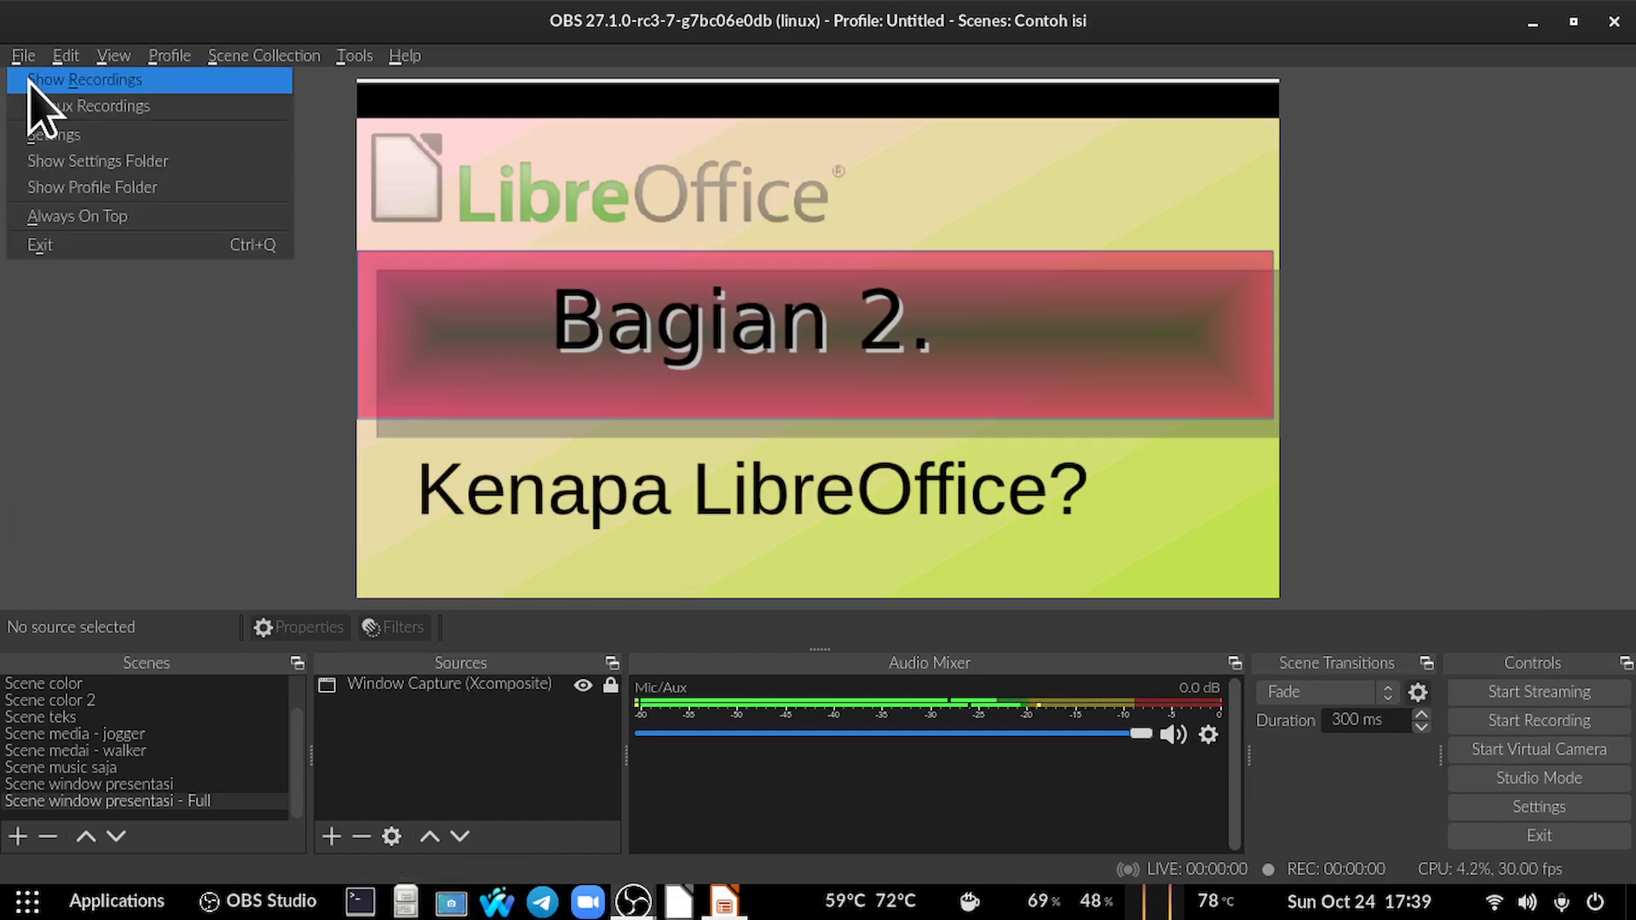
left_click(29, 82)
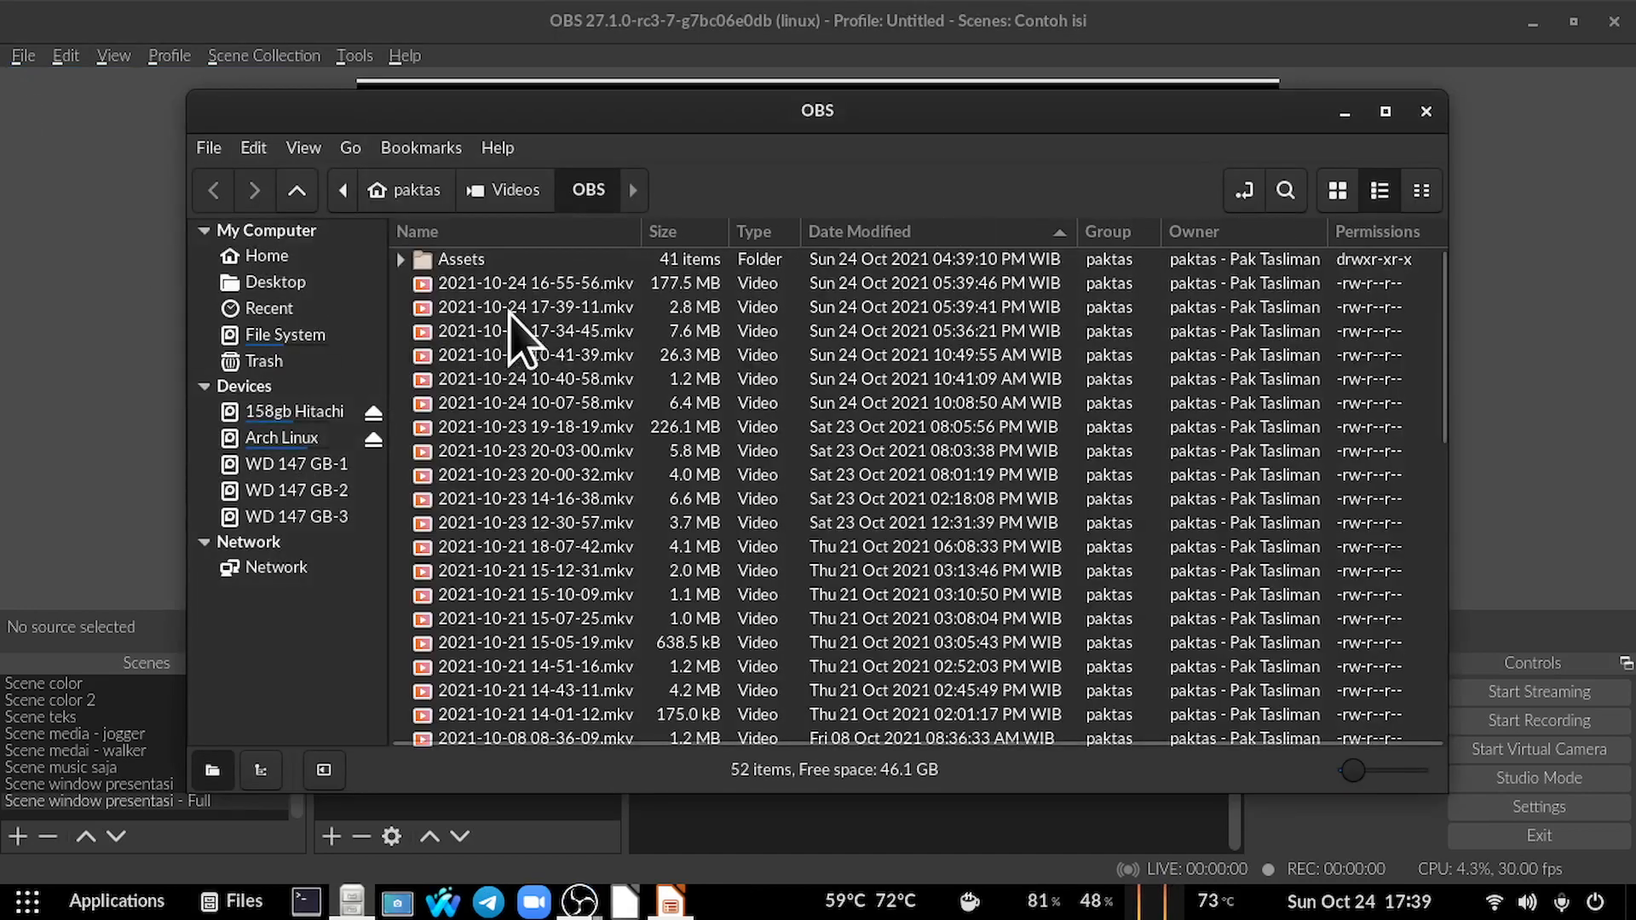
left_click(516, 309)
double_click(517, 309)
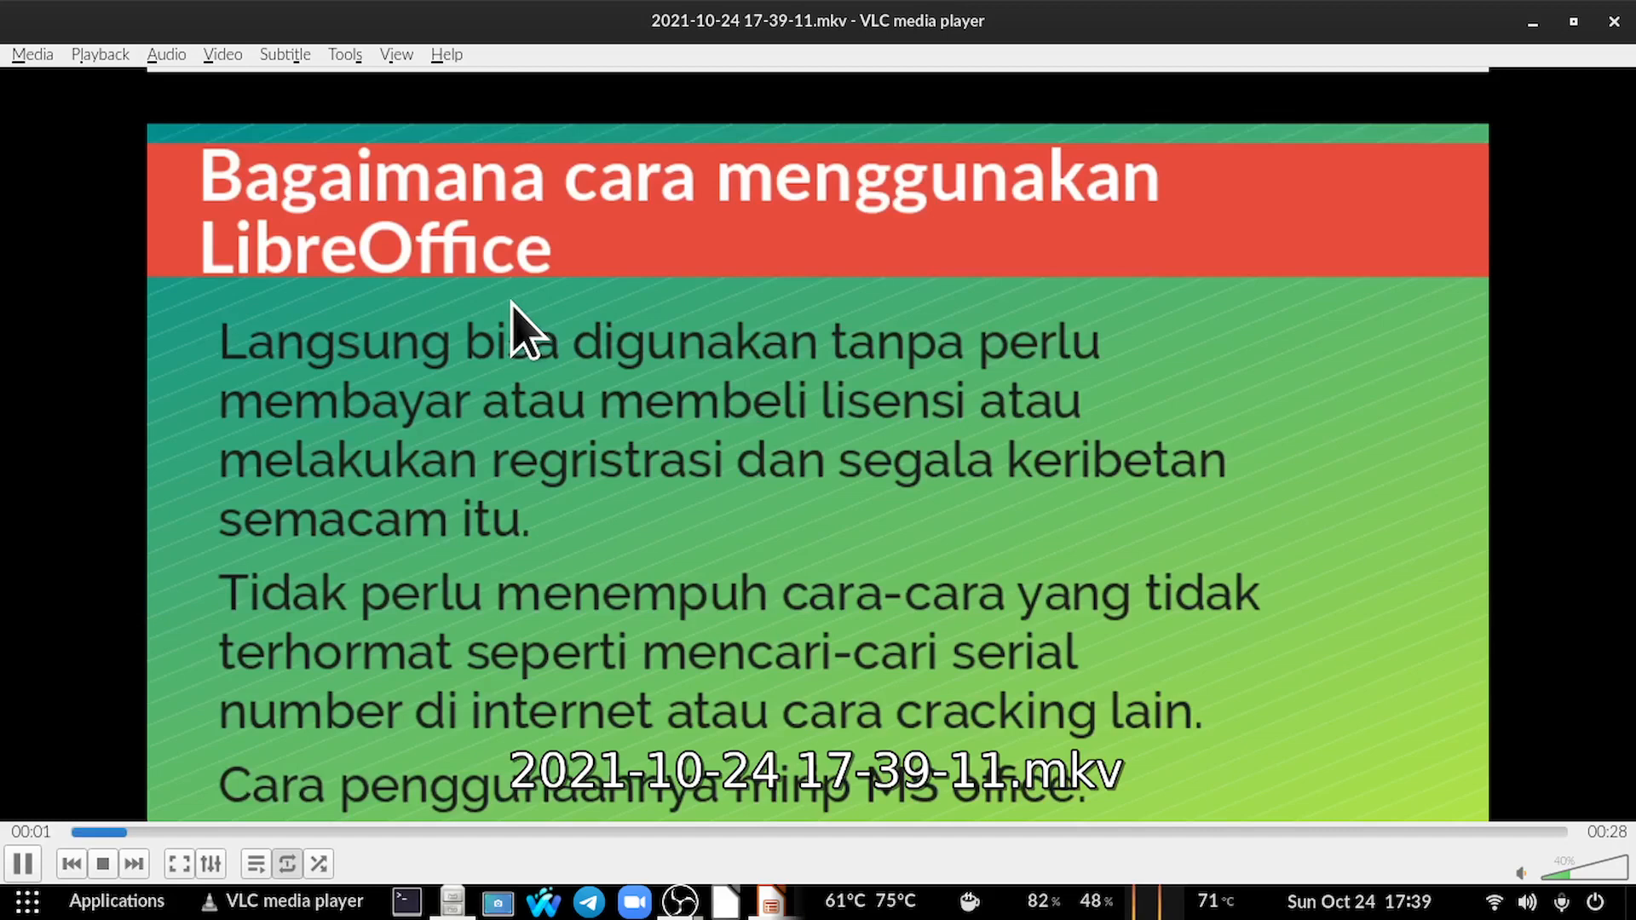
Raise the VLC playback volume to 90% while reviewing the recording, and close the player and the recordings folder.
scroll(698, 522, "up", 3)
scroll(699, 522, "up", 5)
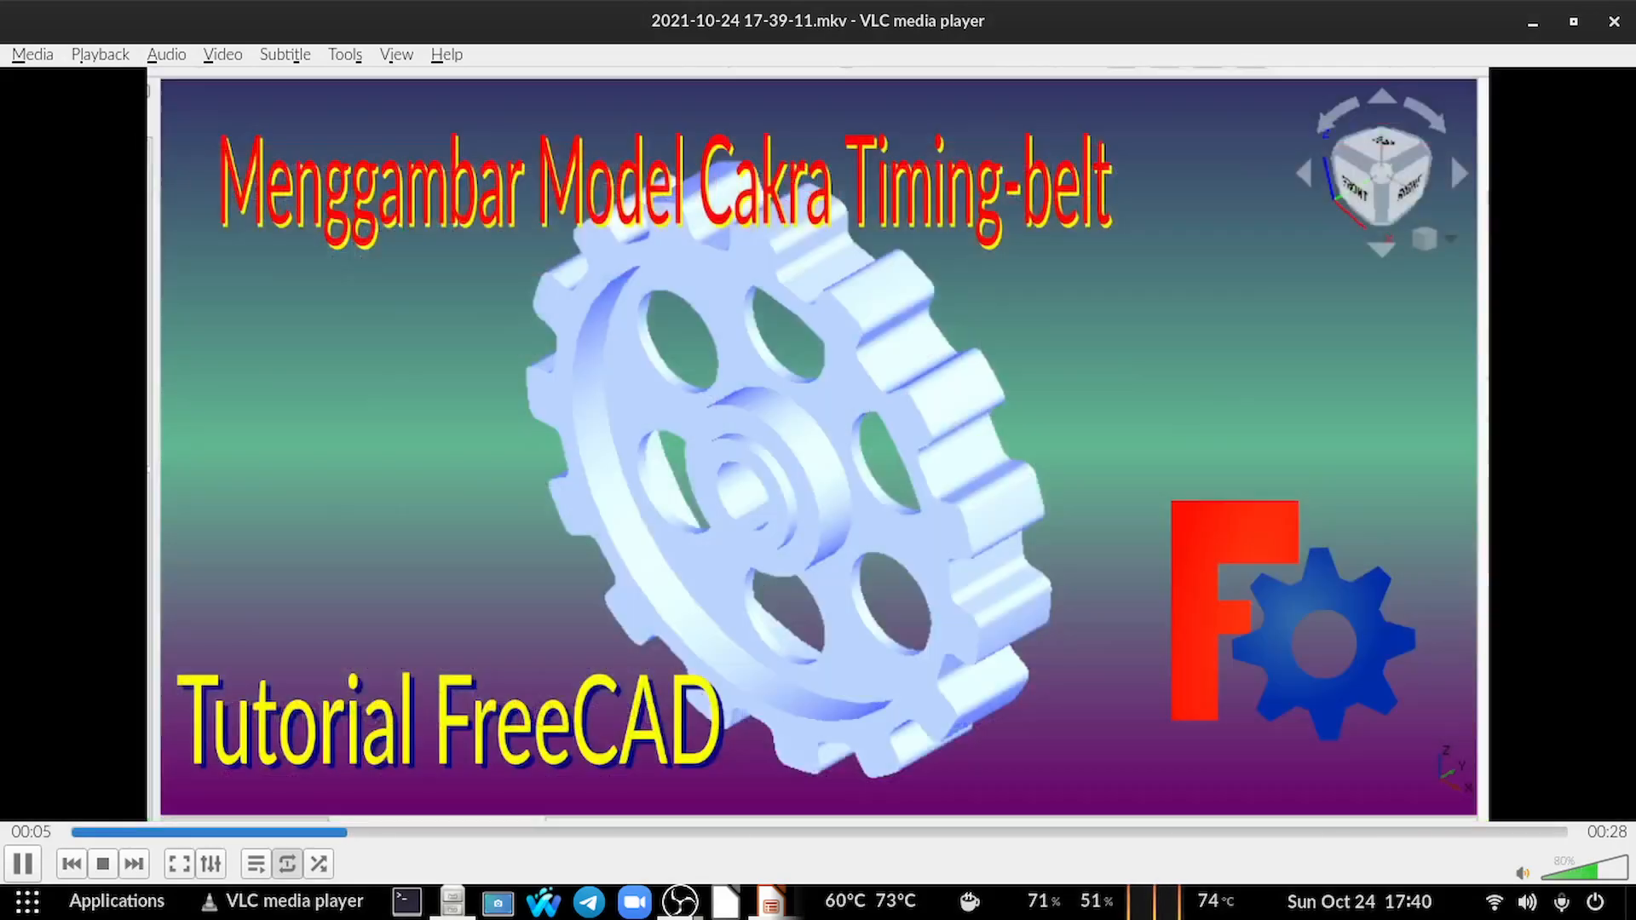
scroll(698, 521, "up", 2)
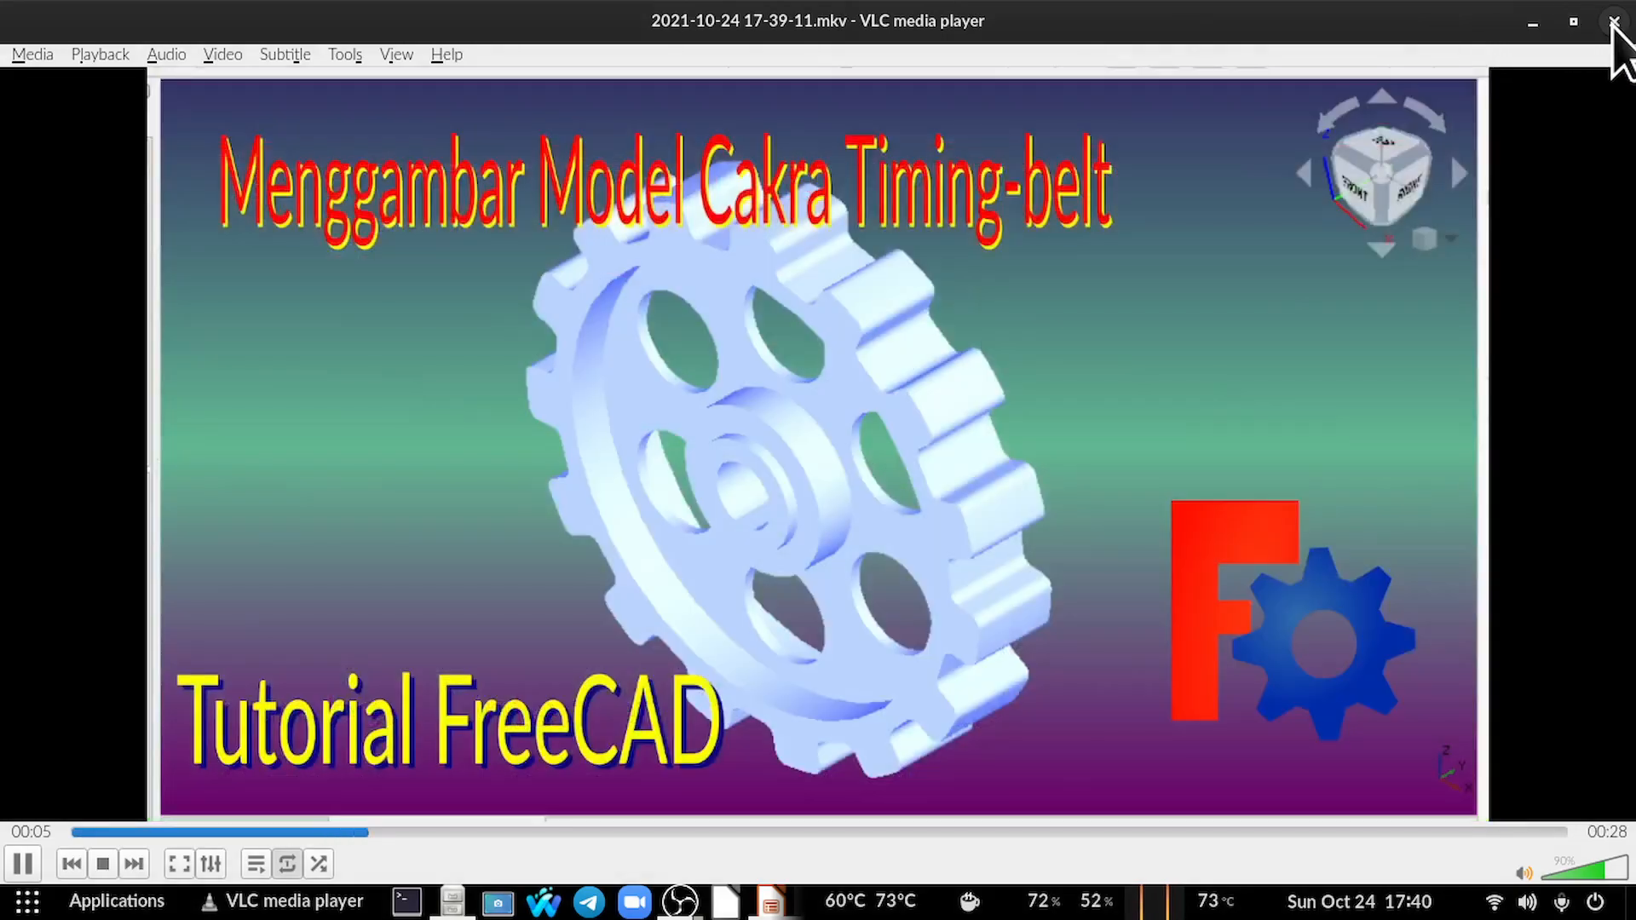
left_click(1613, 20)
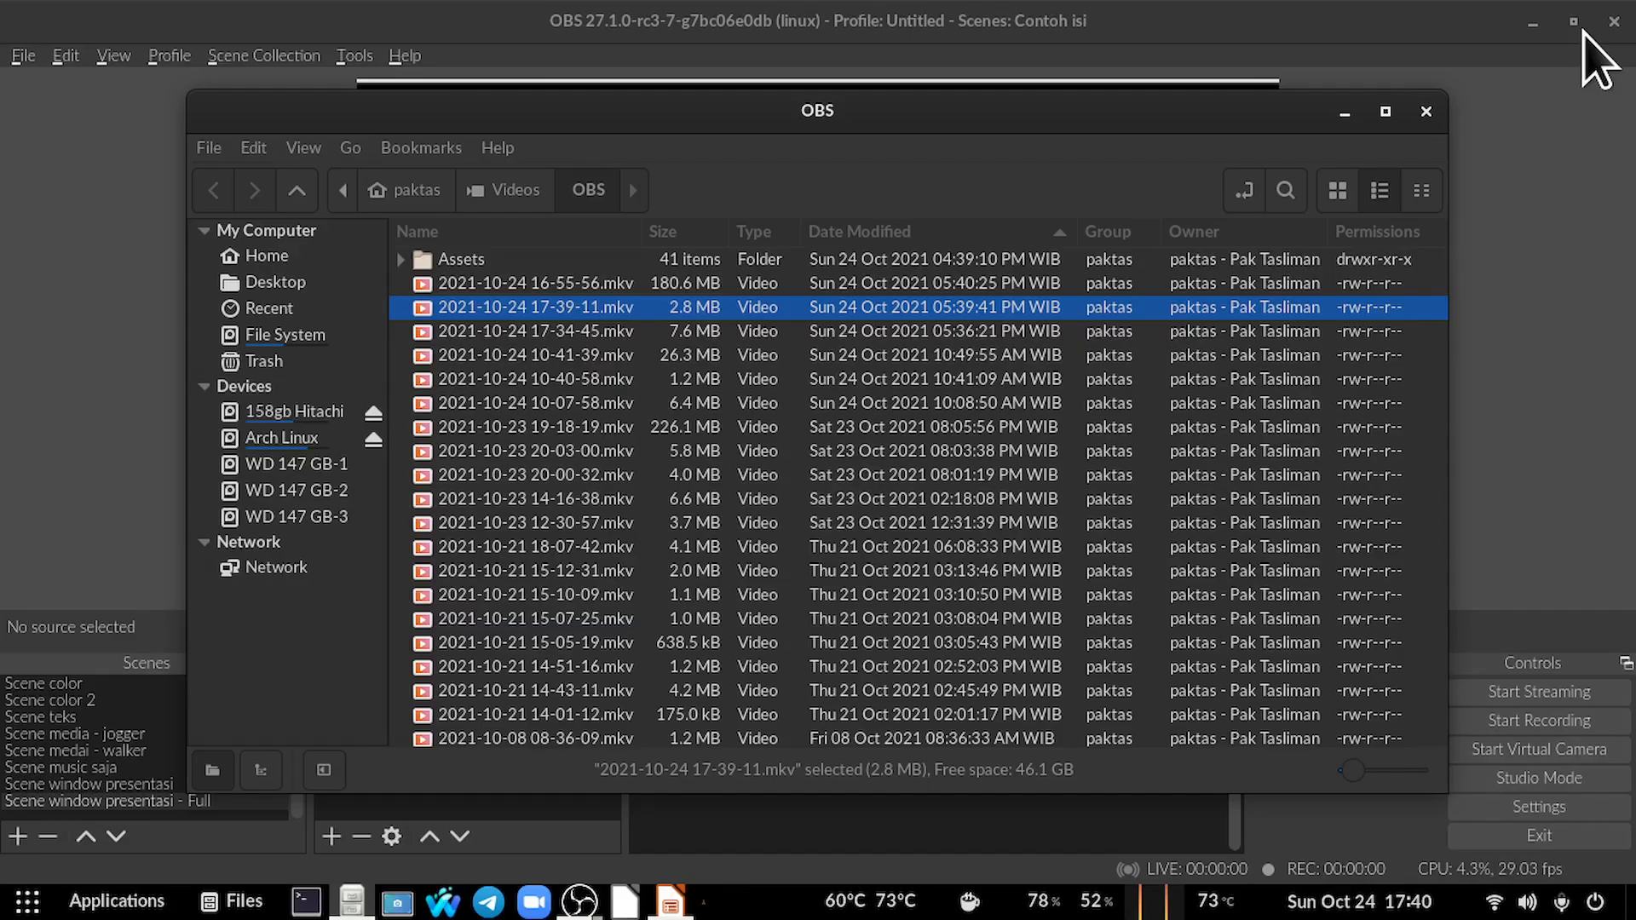
left_click(1425, 114)
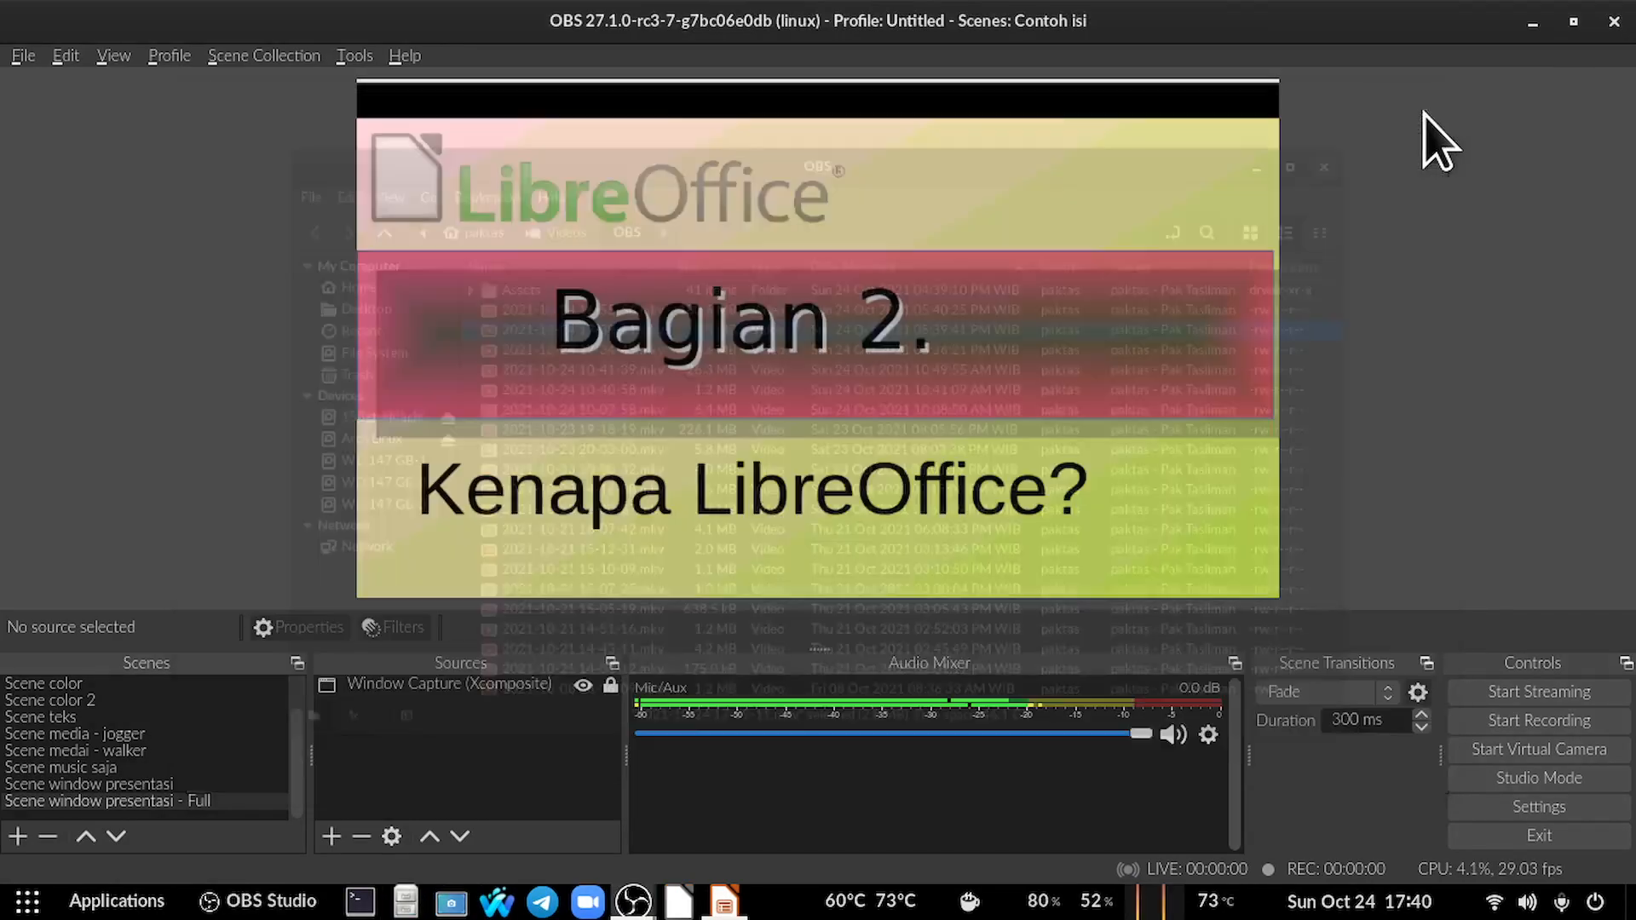